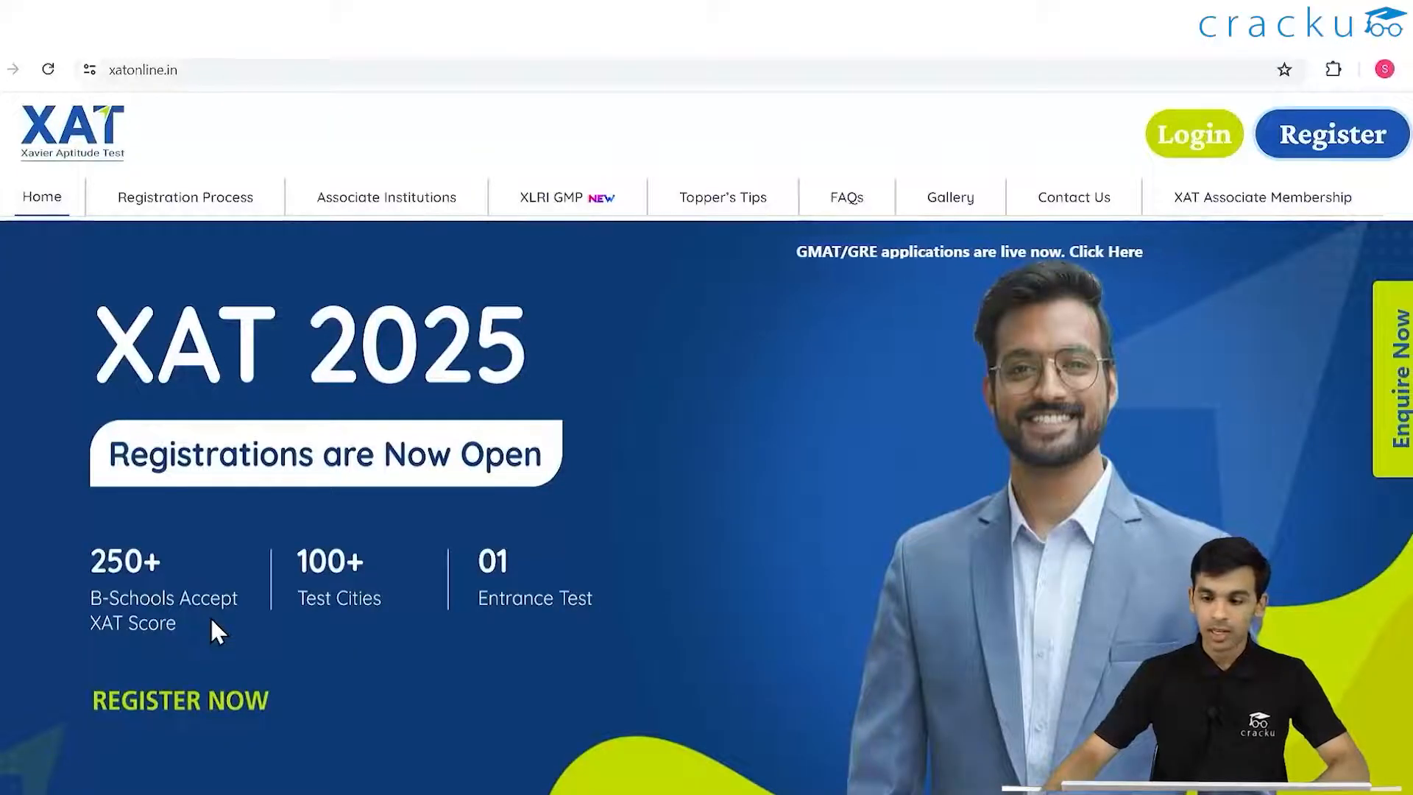
- Open the XAT 2025 registration form from the homepage's Register button
left_click(1334, 135)
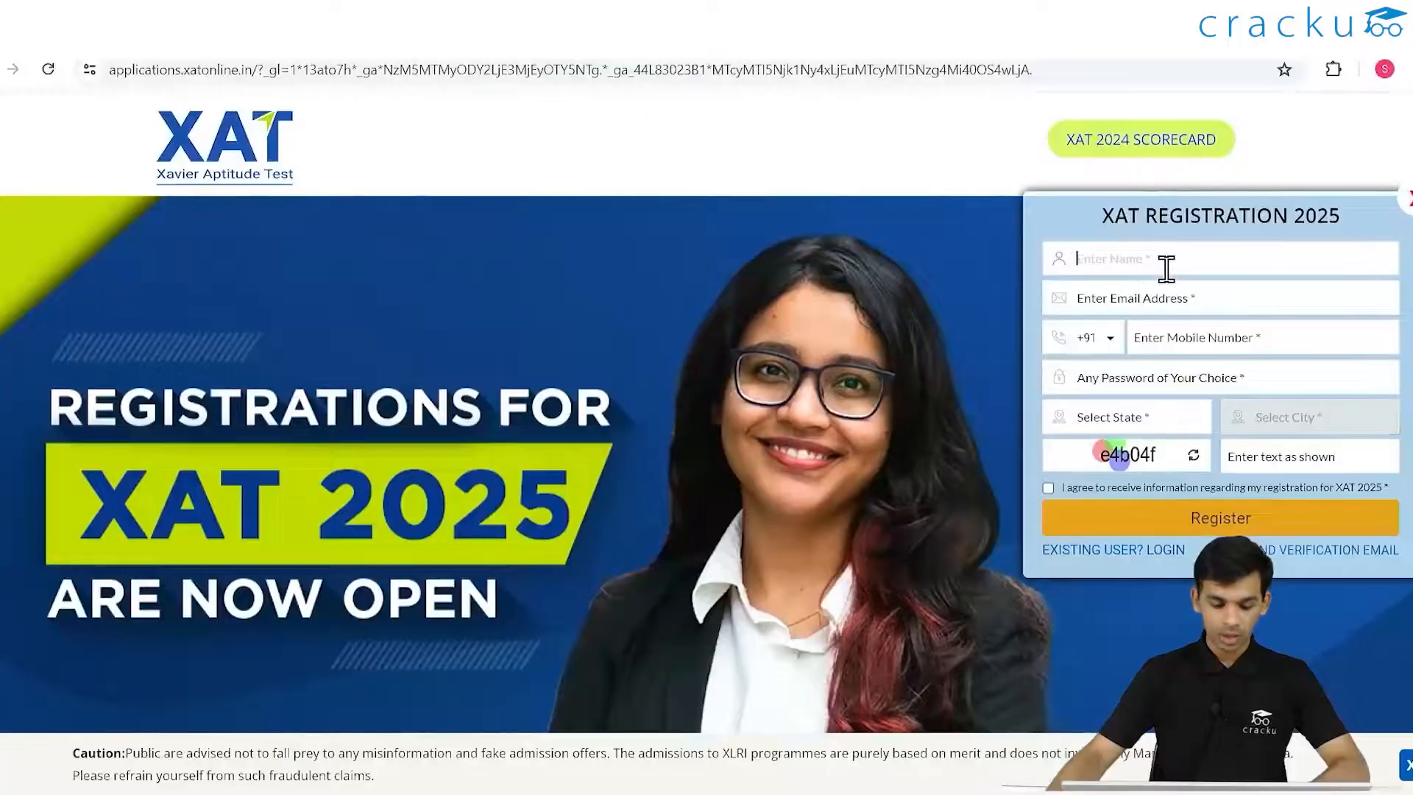
- Enter the applicant's name, e-mail address, mobile number and account password
left_click(1186, 258)
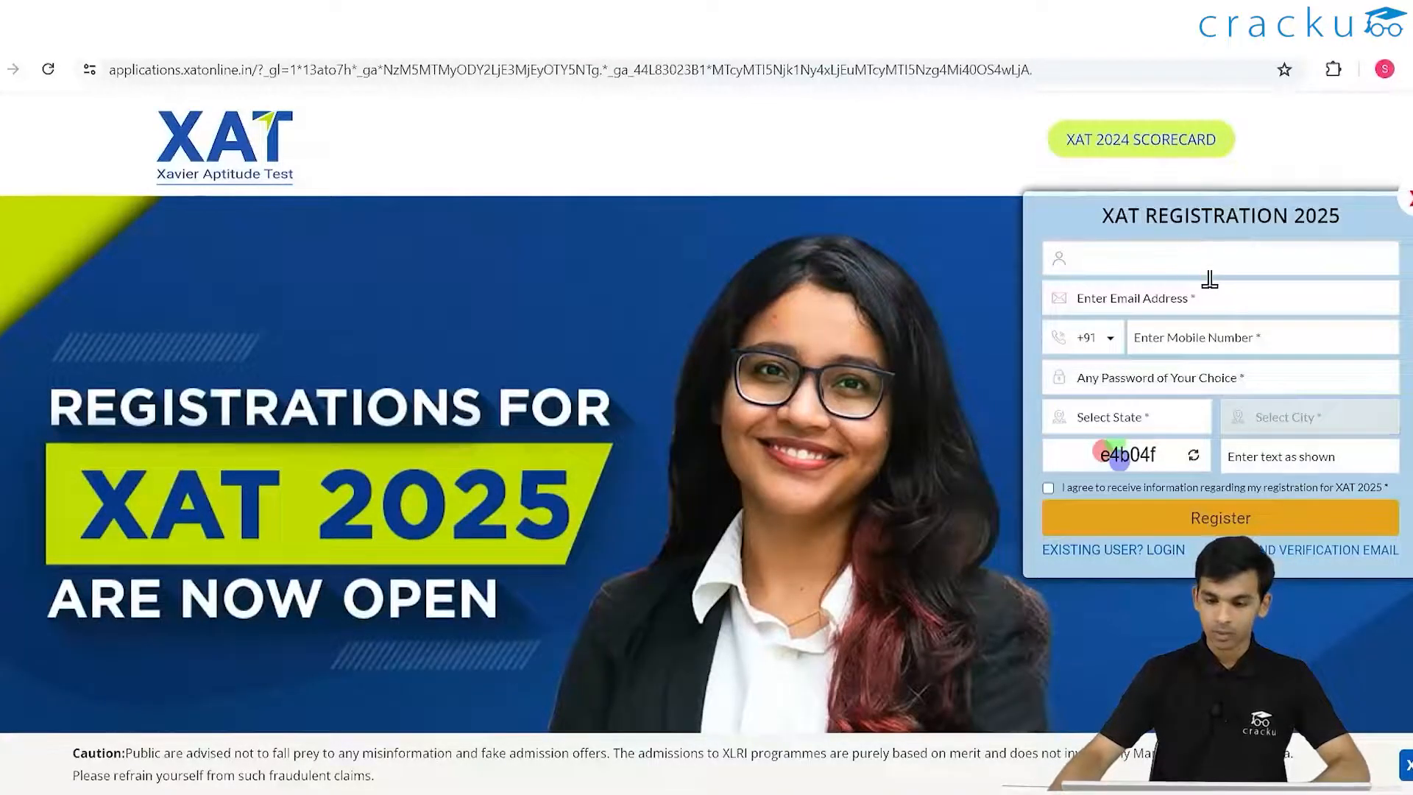
left_click(1189, 297)
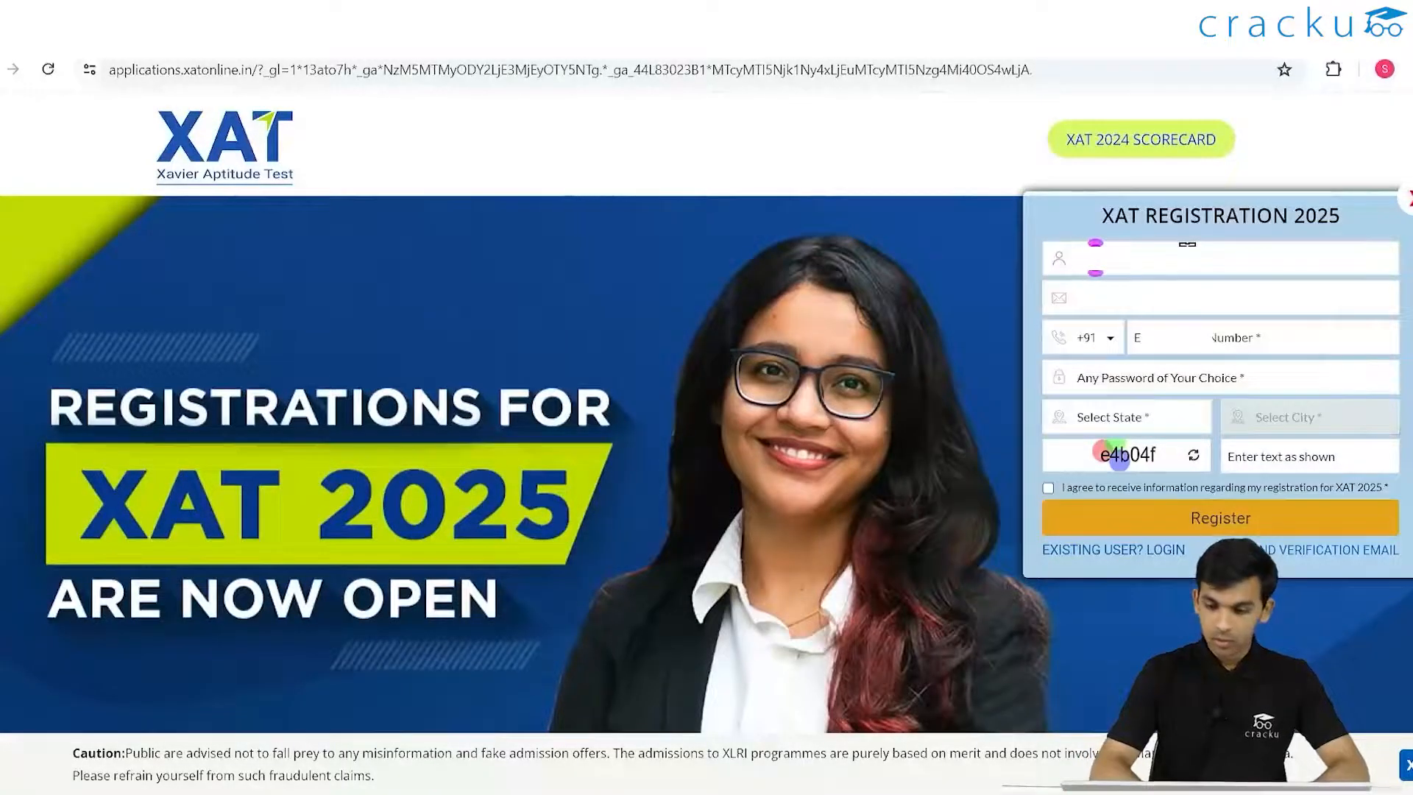
left_click(1232, 340)
type("9****")
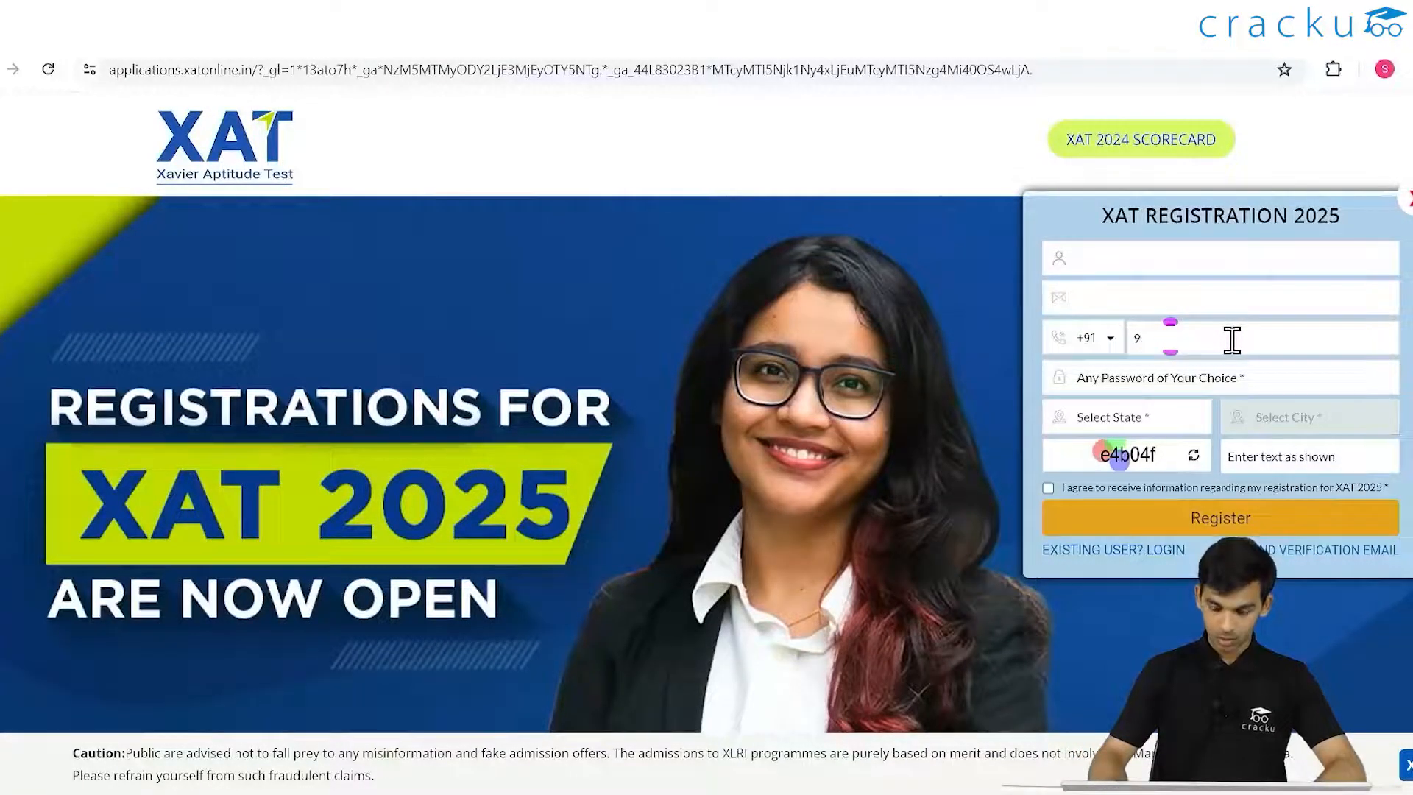
left_click(1193, 381)
type("******")
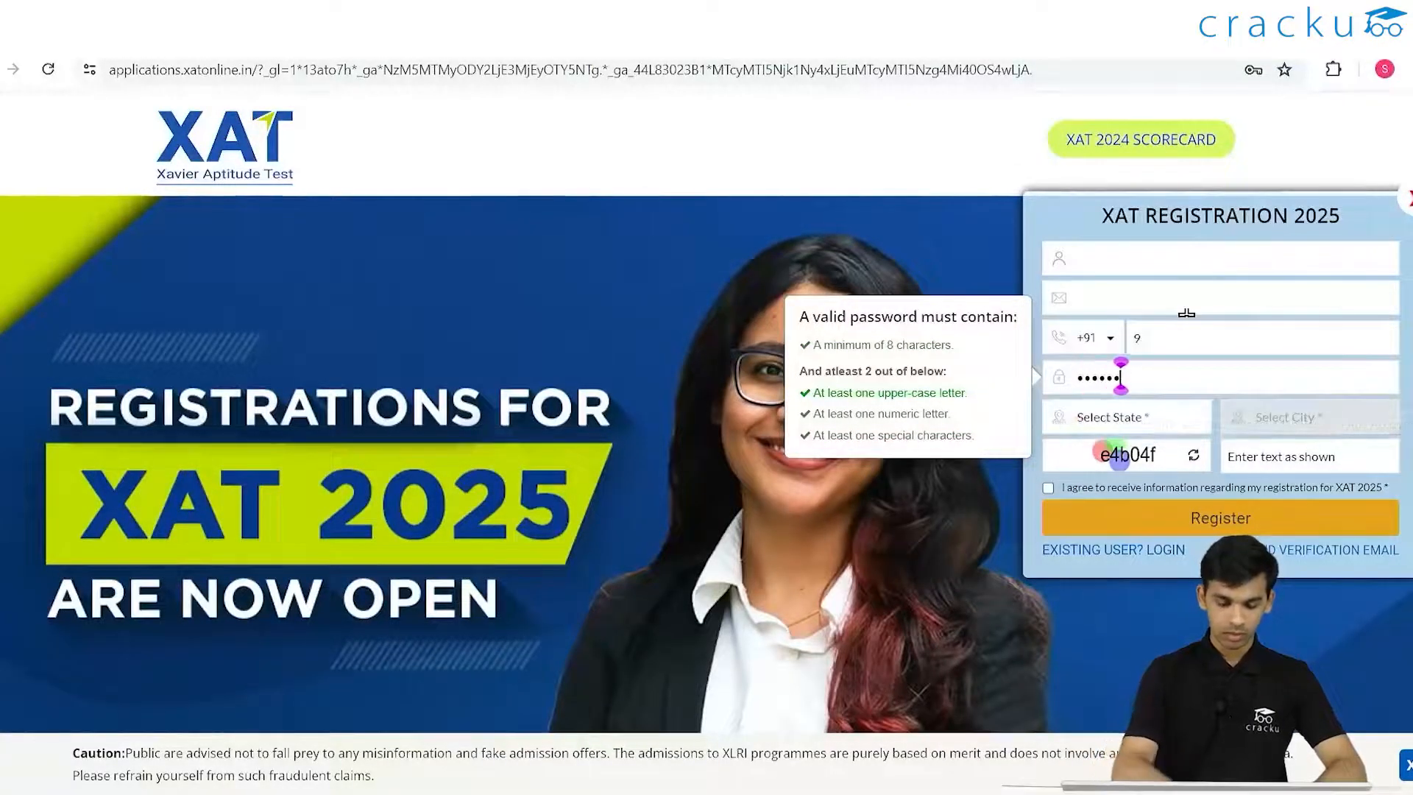
type("***")
- Choose state Telangana and city Hyderabad, enter the captcha, accept the agreement and submit
left_click(1185, 424)
scroll(1157, 552, "down", 5)
left_click(1130, 619)
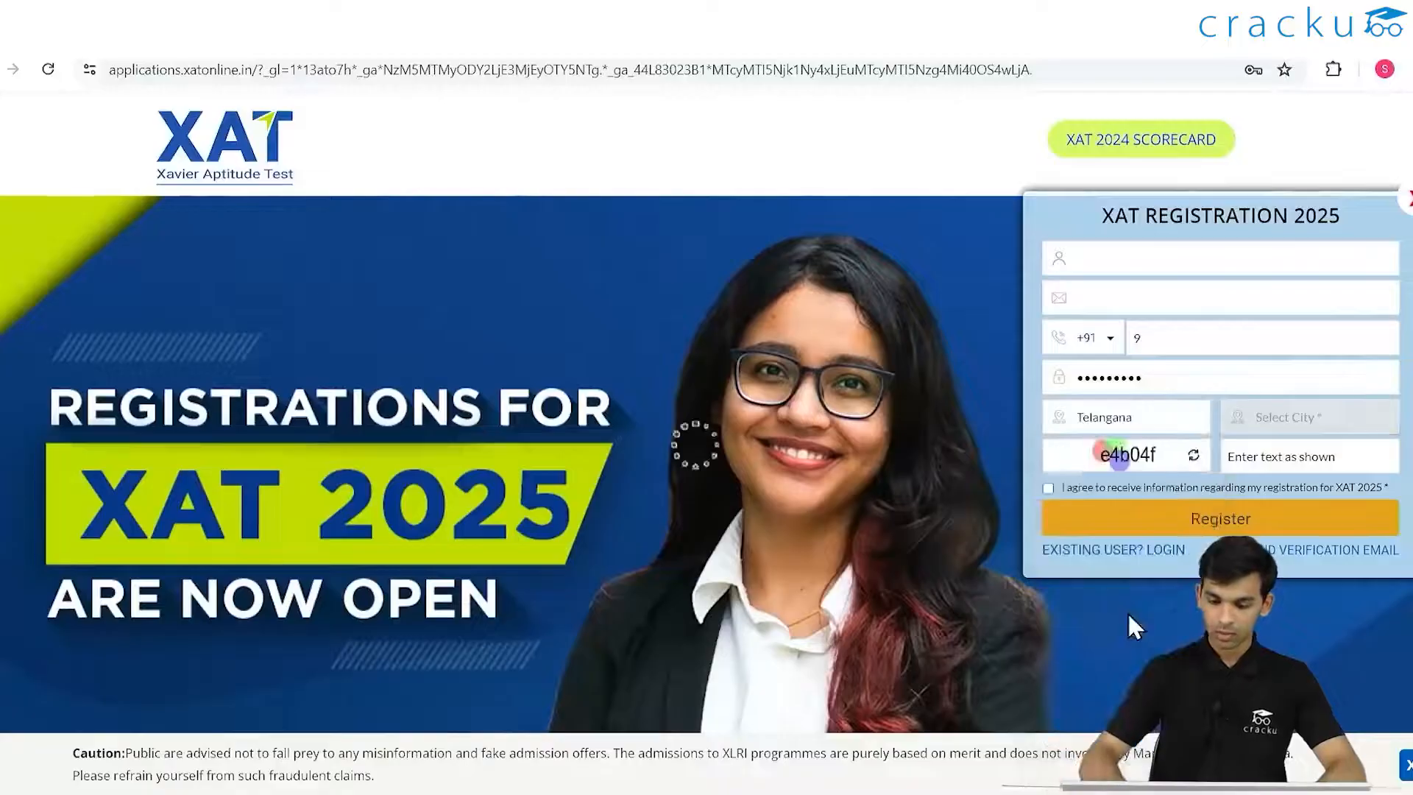
left_click(1362, 427)
key("h")
key("Down")
key("Down")
key("Down")
key("Down")
key("Return")
left_click(1300, 457)
type("e4b04f")
left_click(1048, 488)
left_click(1182, 508)
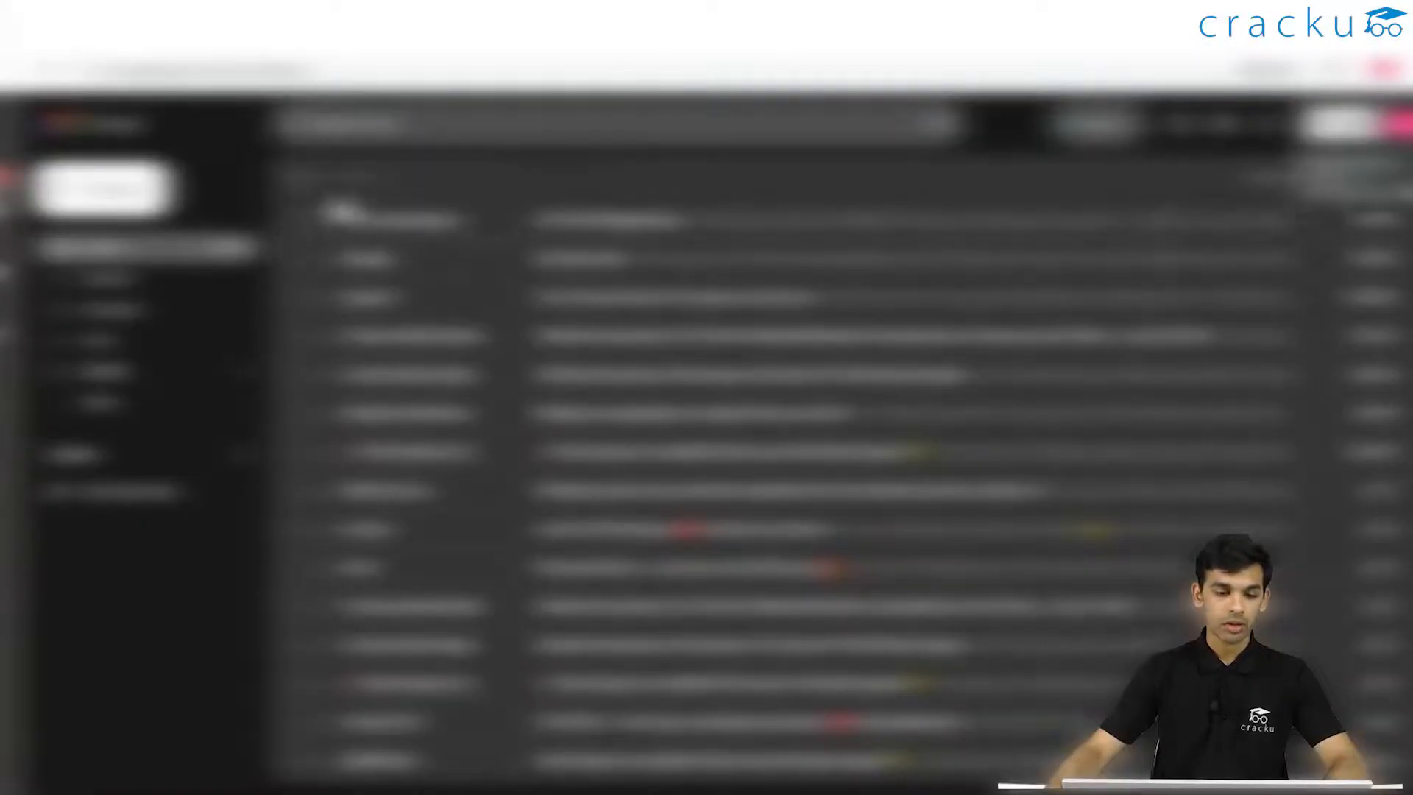
- Open the XAT email in the inbox and follow its verification link
left_click(798, 233)
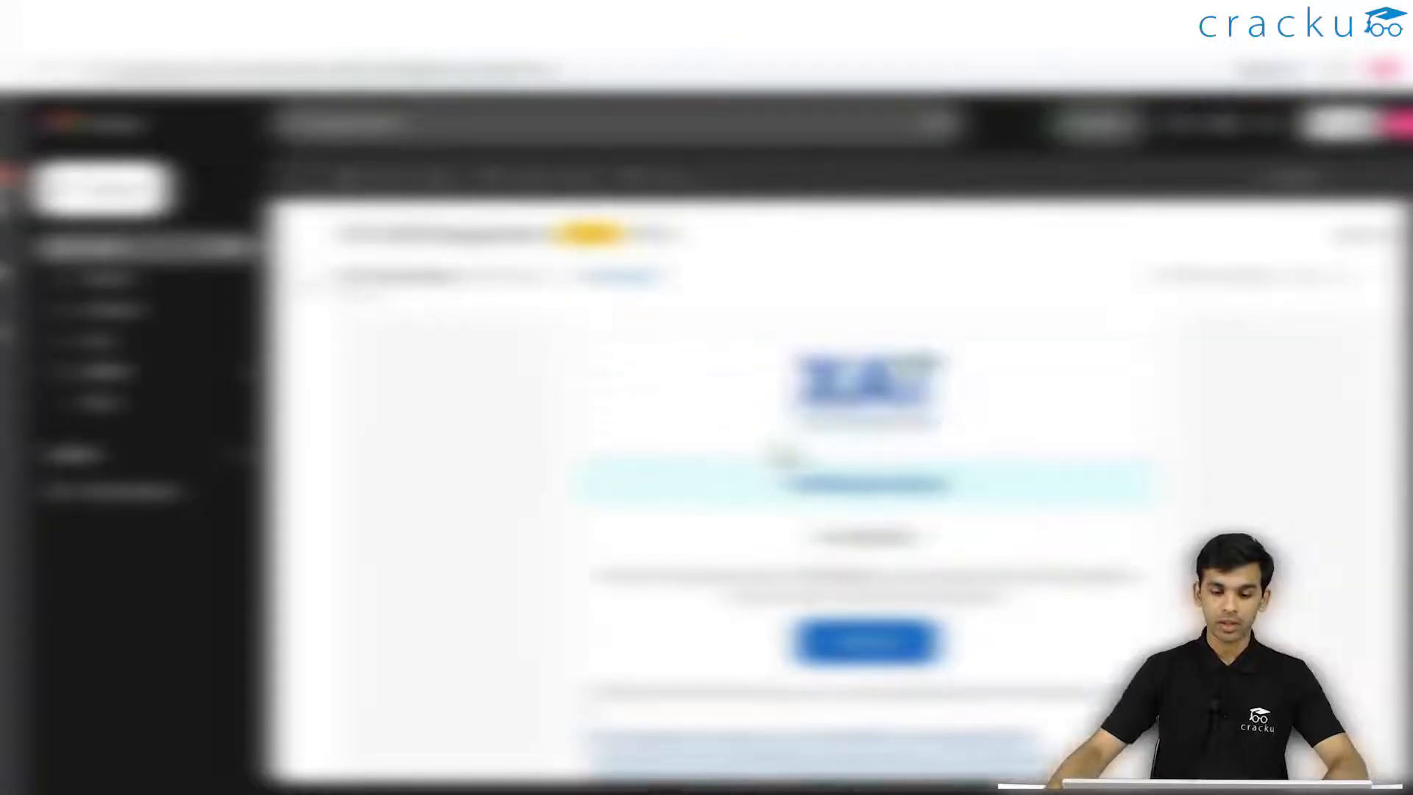
left_click(862, 646)
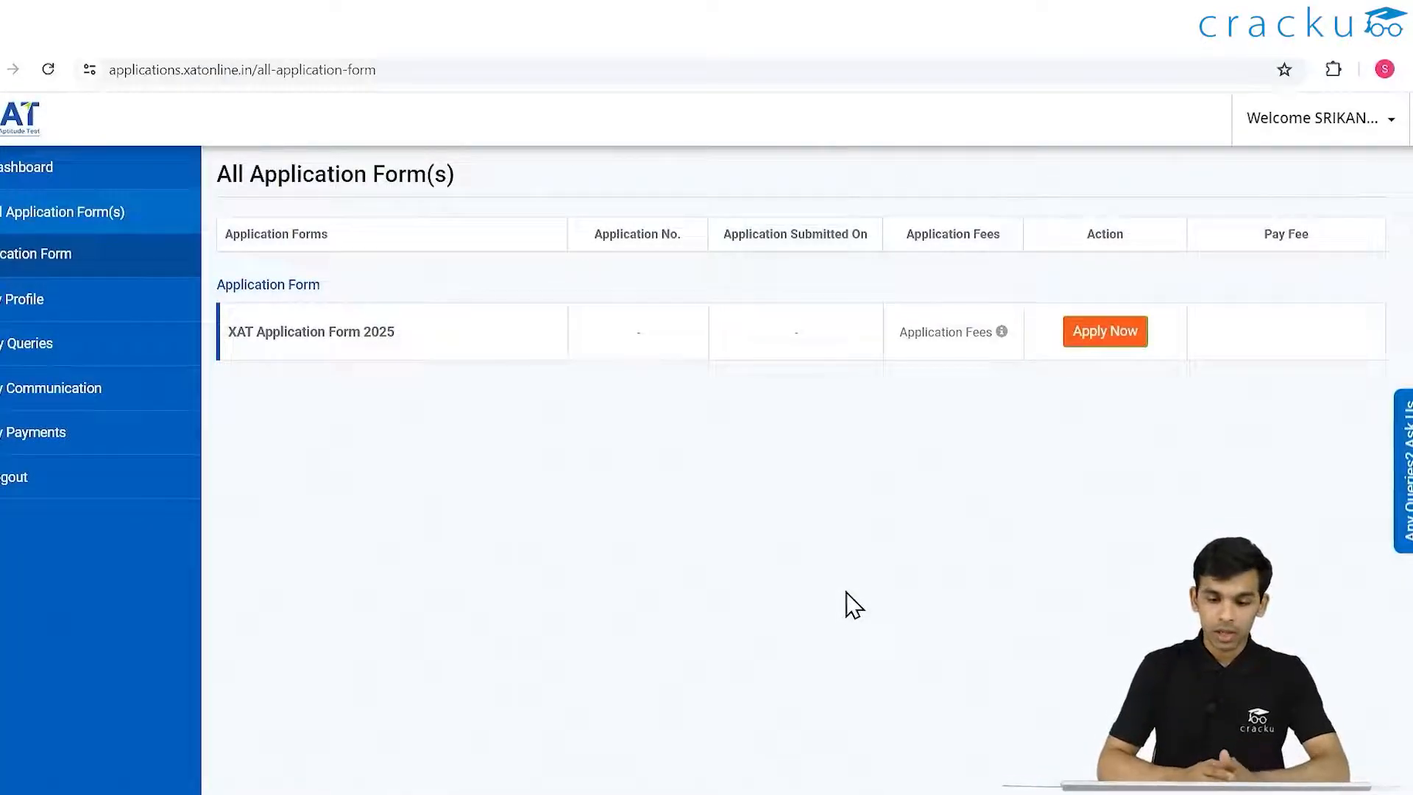
- Start the XAT Application Form 2025 using Apply Now
left_click(1098, 331)
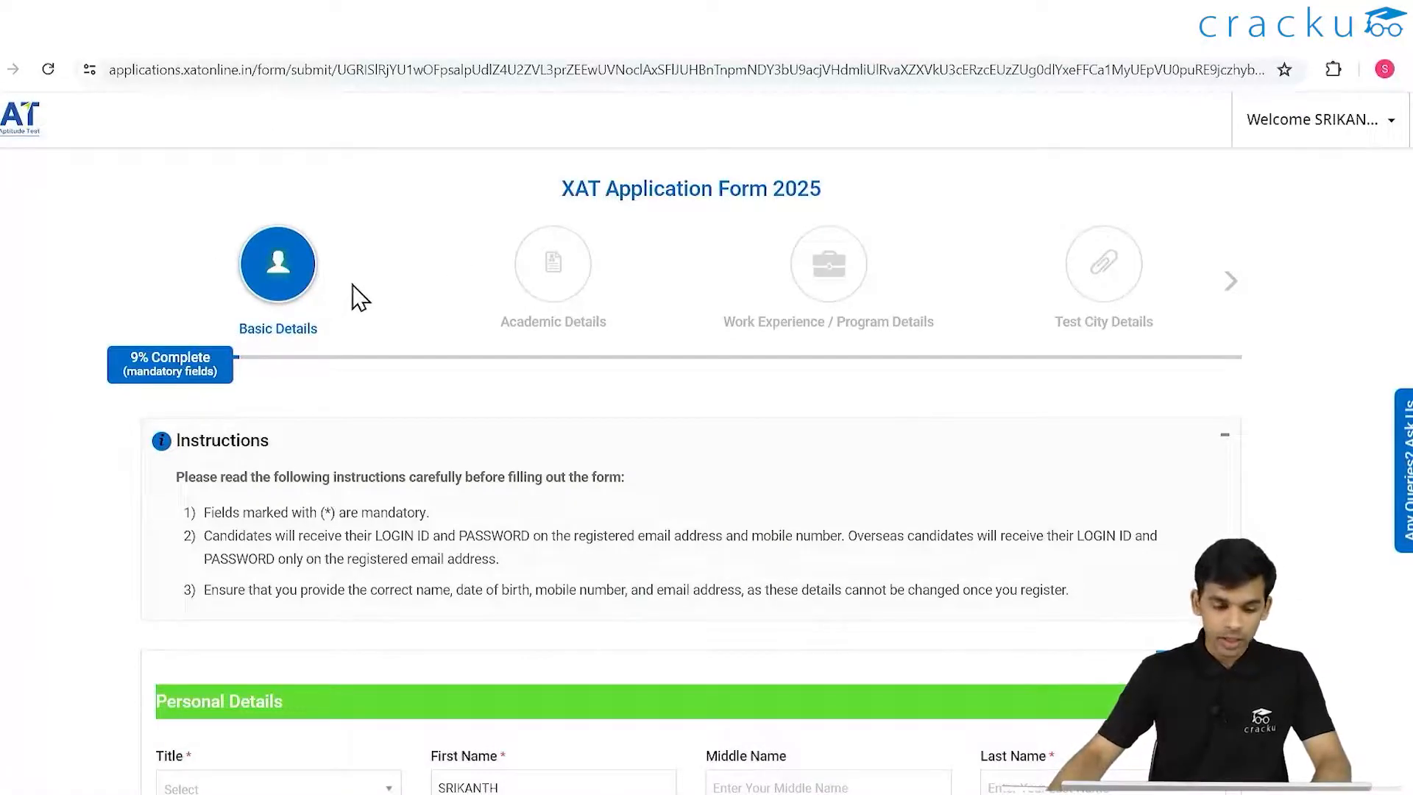
- Set the title to Mr. and enter the applicant's last name
scroll(451, 306, "down", 5)
scroll(275, 312, "up", 2)
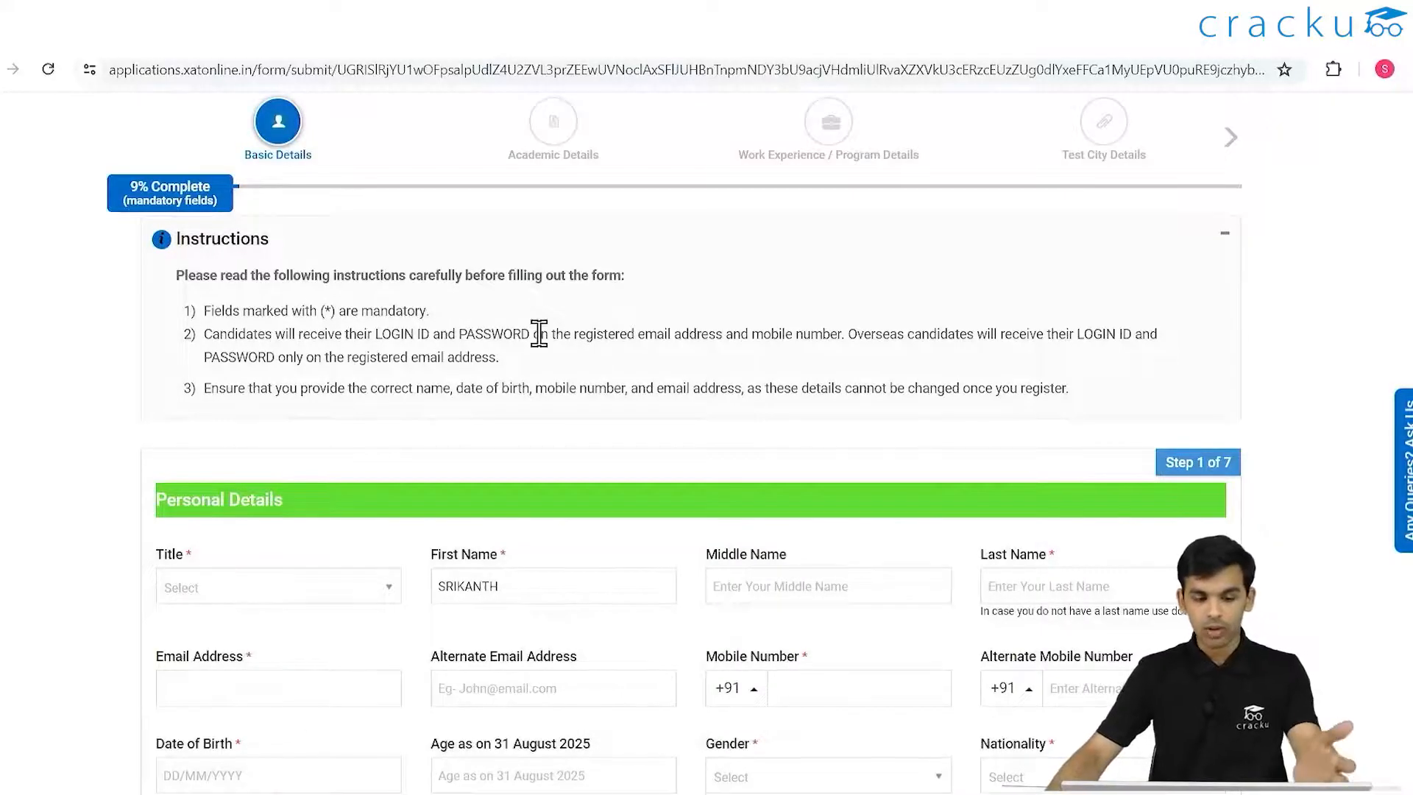
scroll(543, 328, "down", 1)
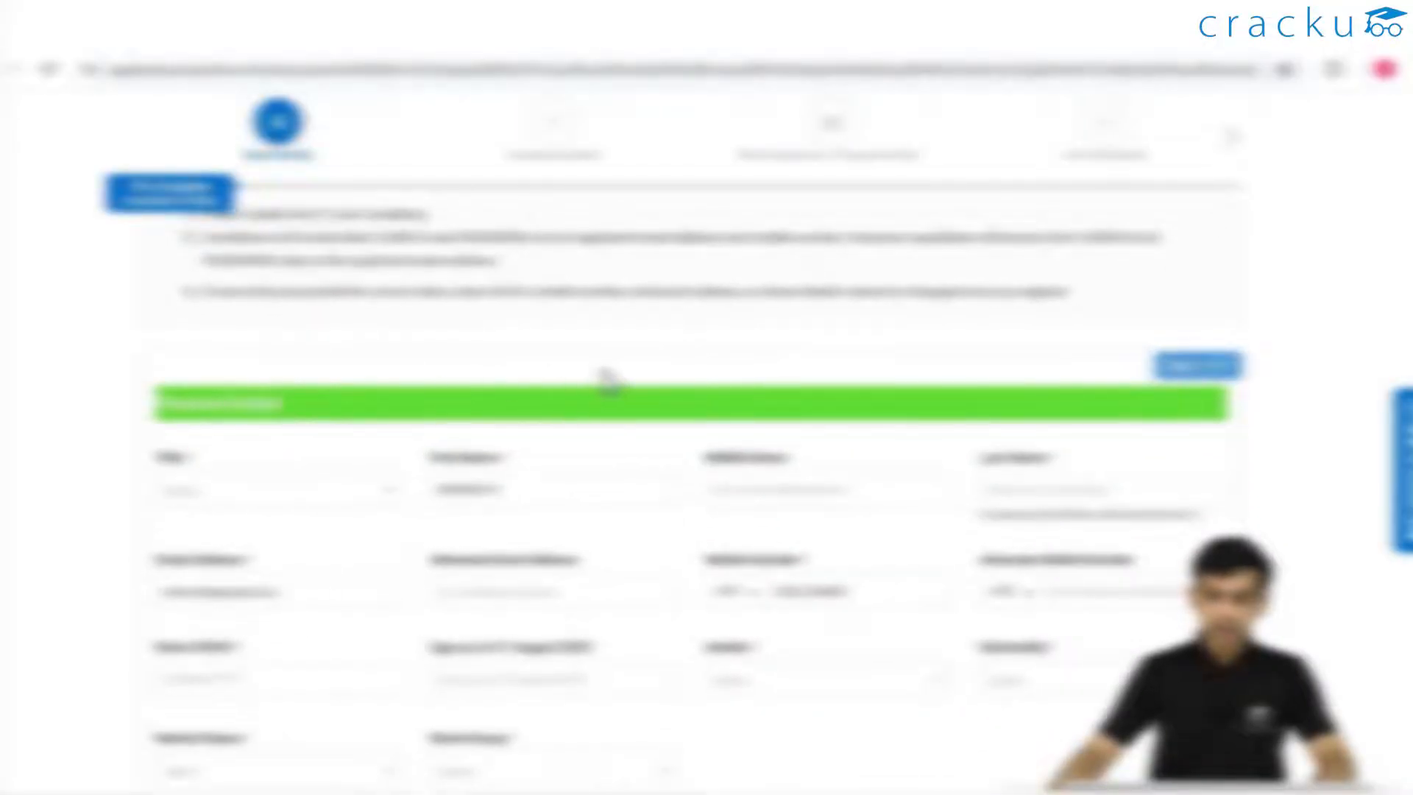
scroll(275, 388, "down", 1)
left_click(306, 399)
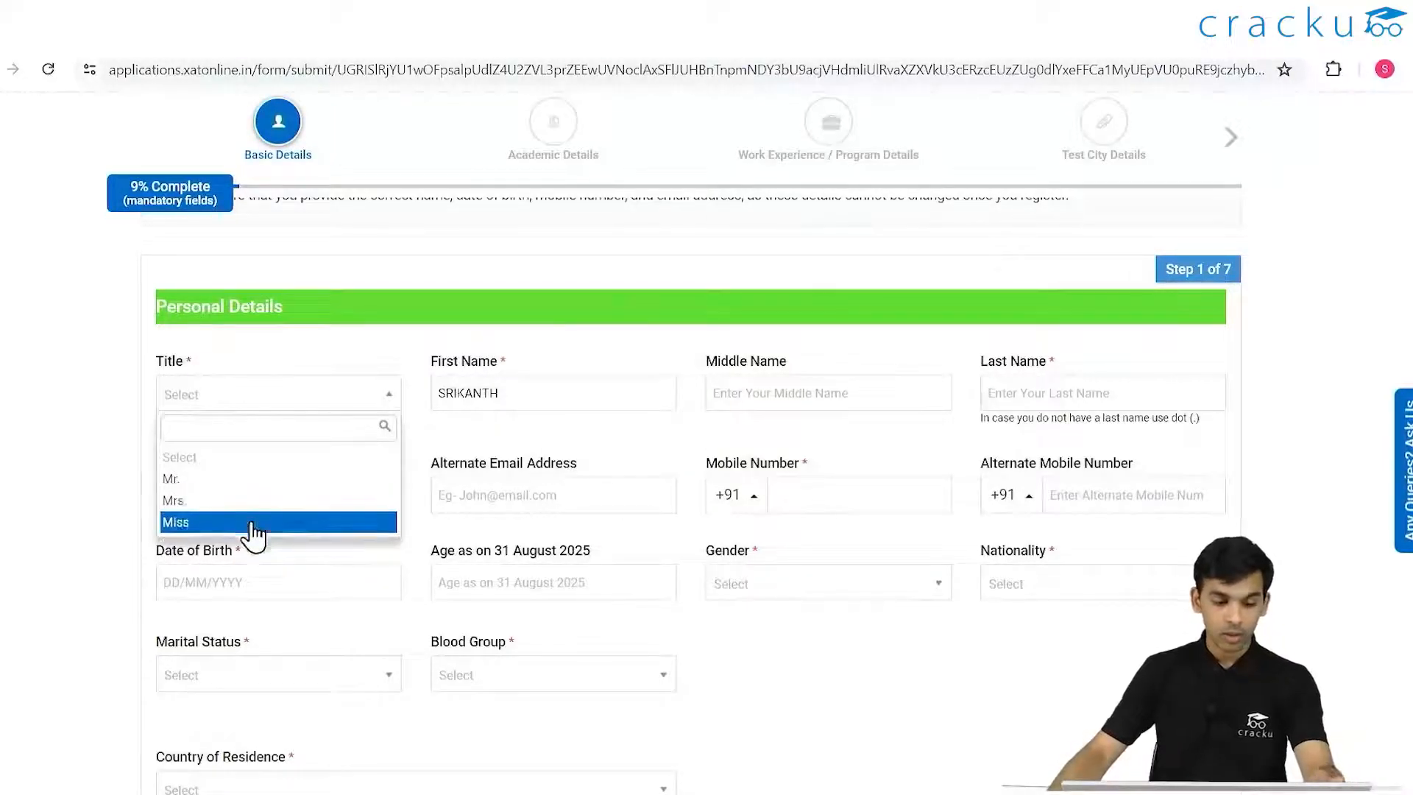
left_click(247, 477)
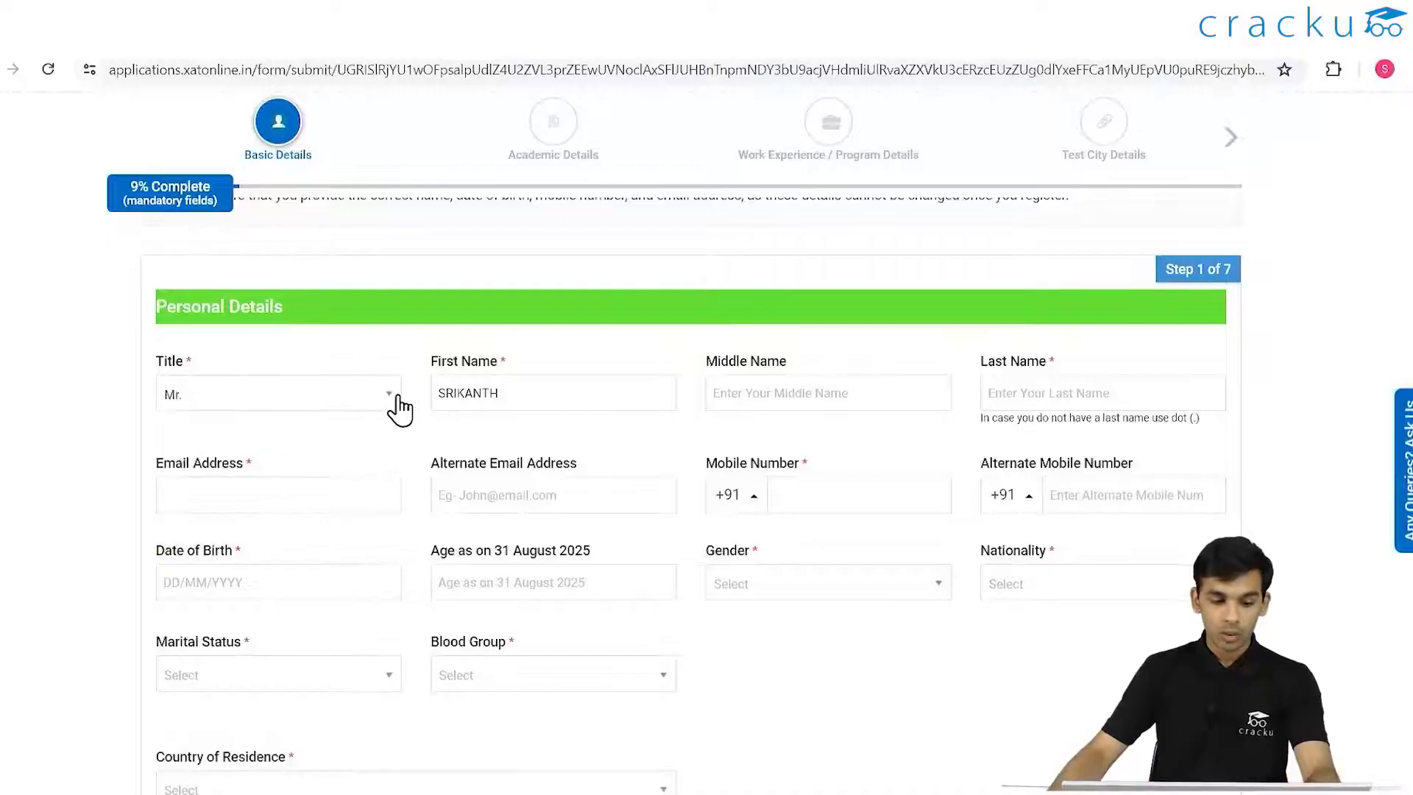
left_click(822, 399)
left_click(985, 384)
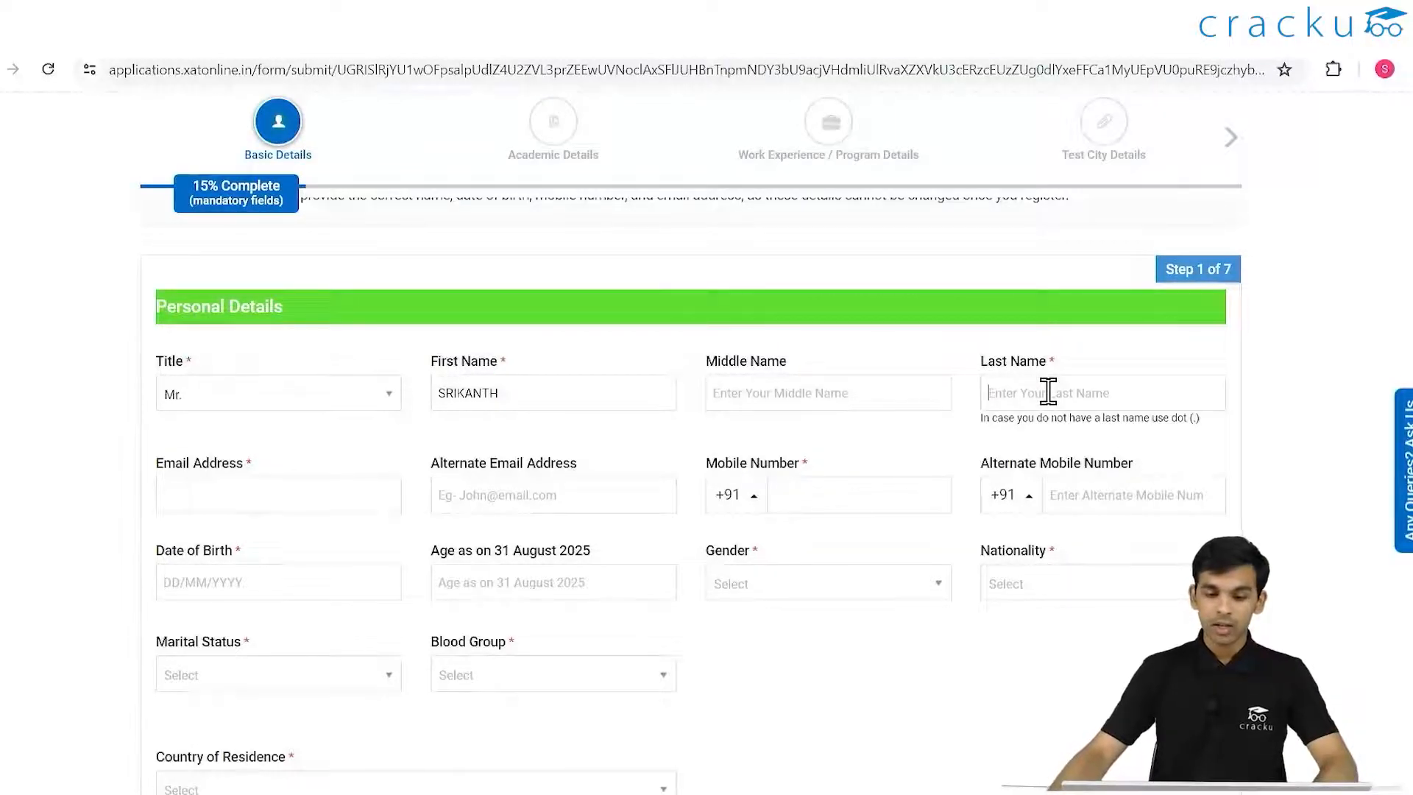
type("K")
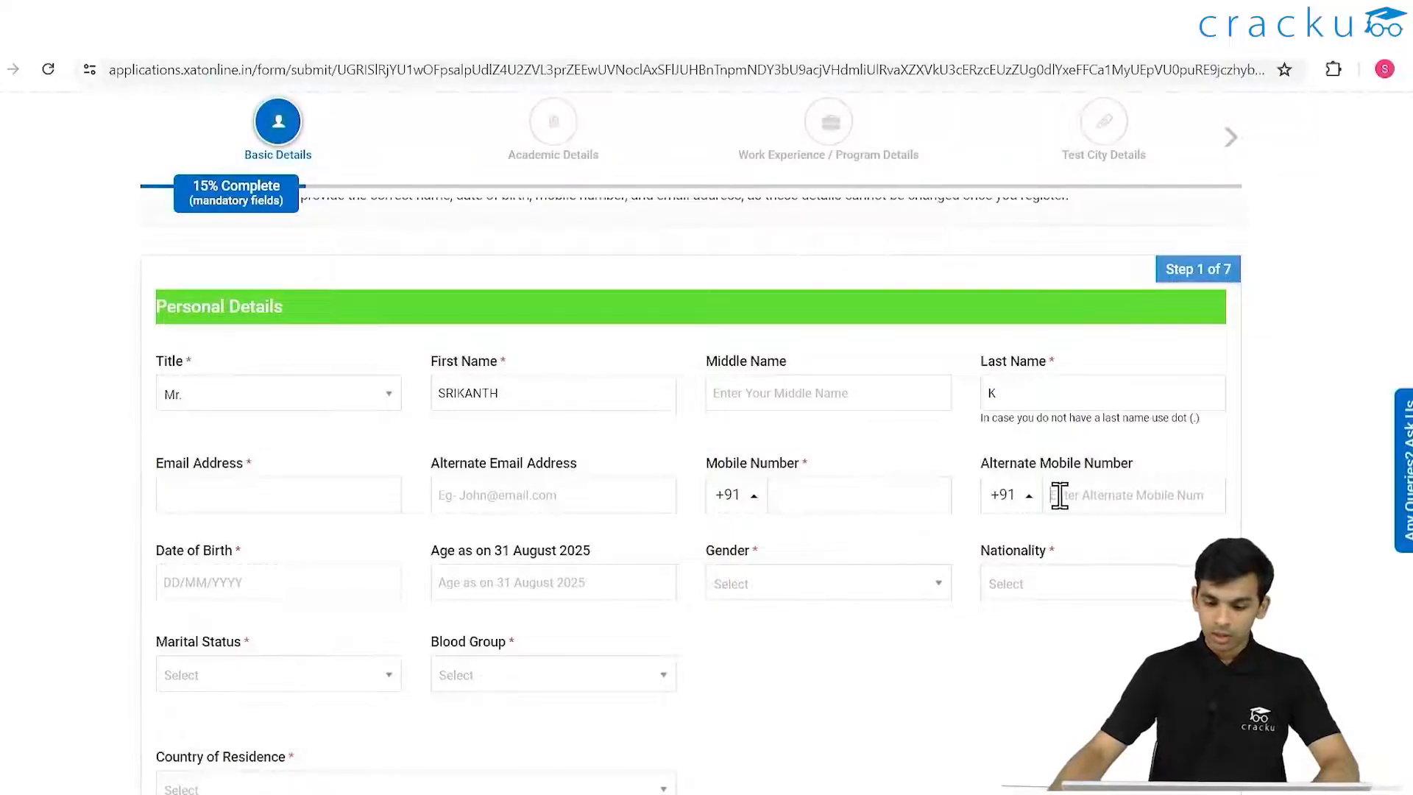
scroll(593, 530, "down", 3)
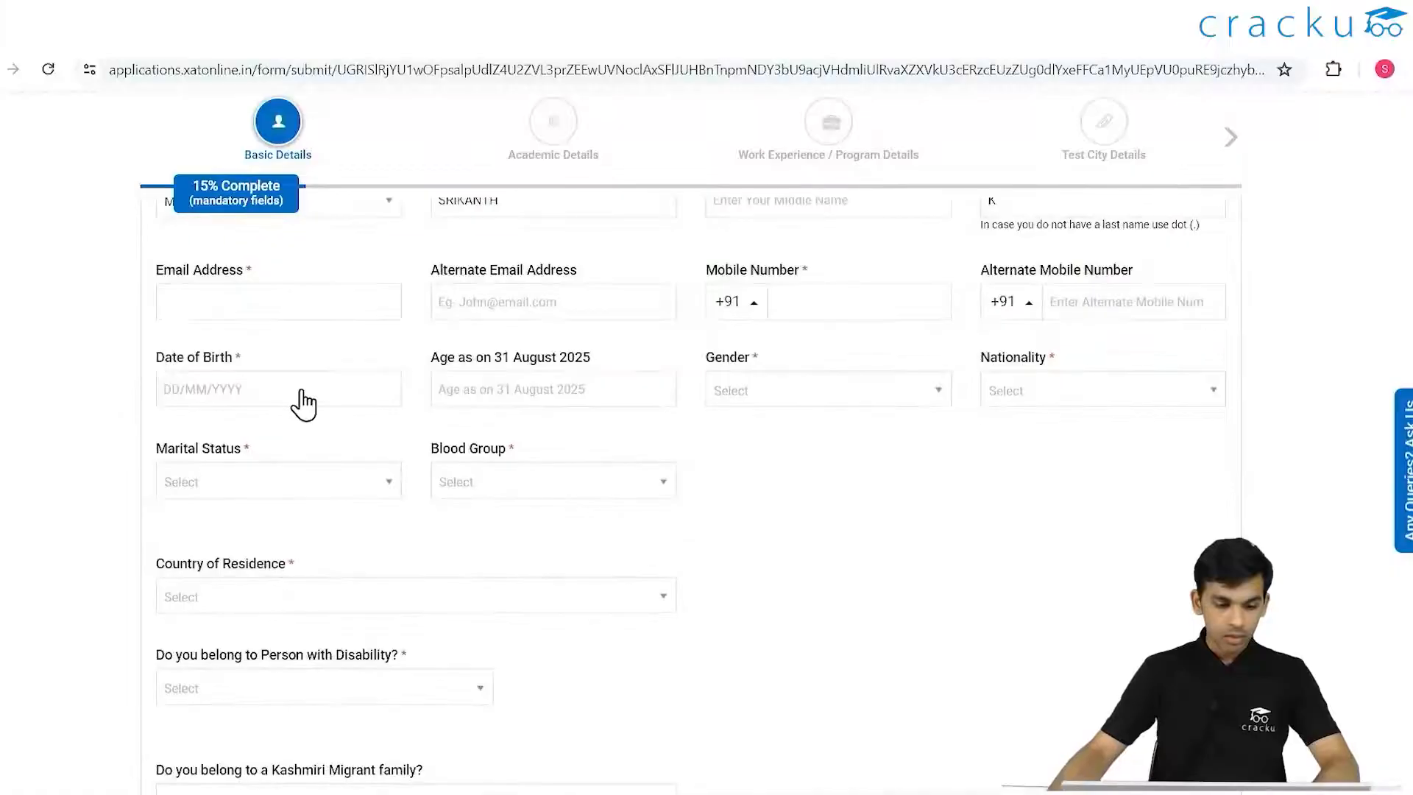
left_click(302, 402)
left_click(175, 428)
left_click(174, 428)
left_click(247, 479)
left_click(274, 480)
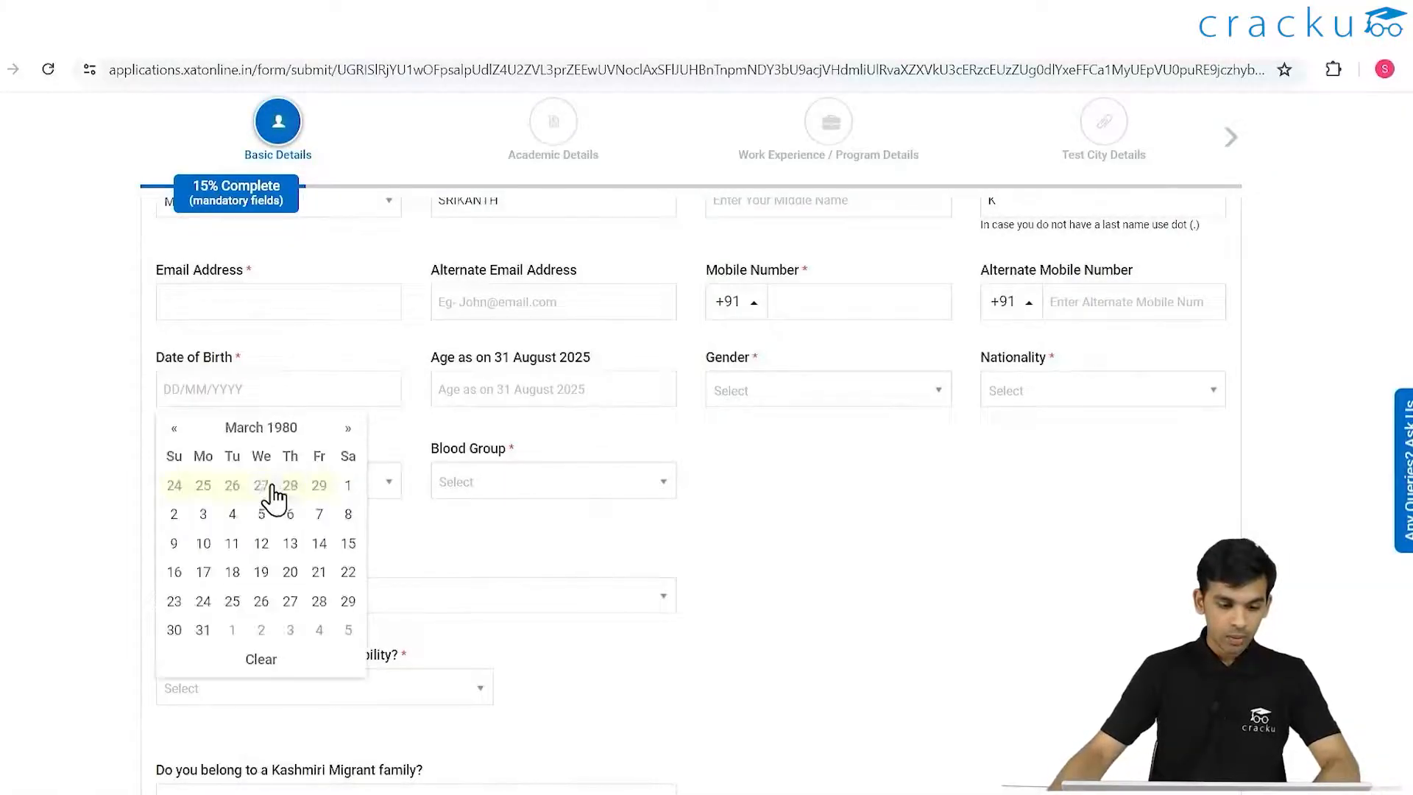
left_click(290, 513)
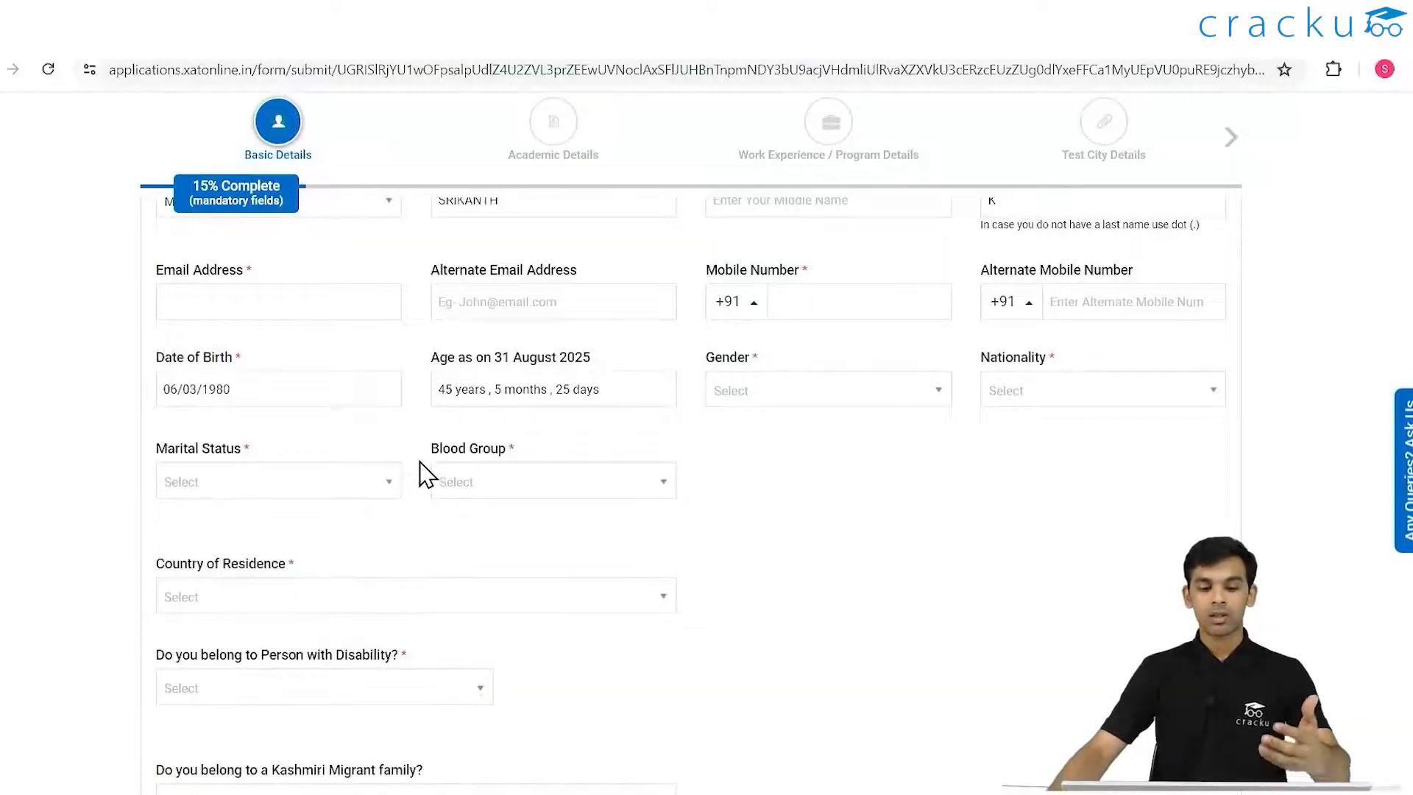
left_click(268, 399)
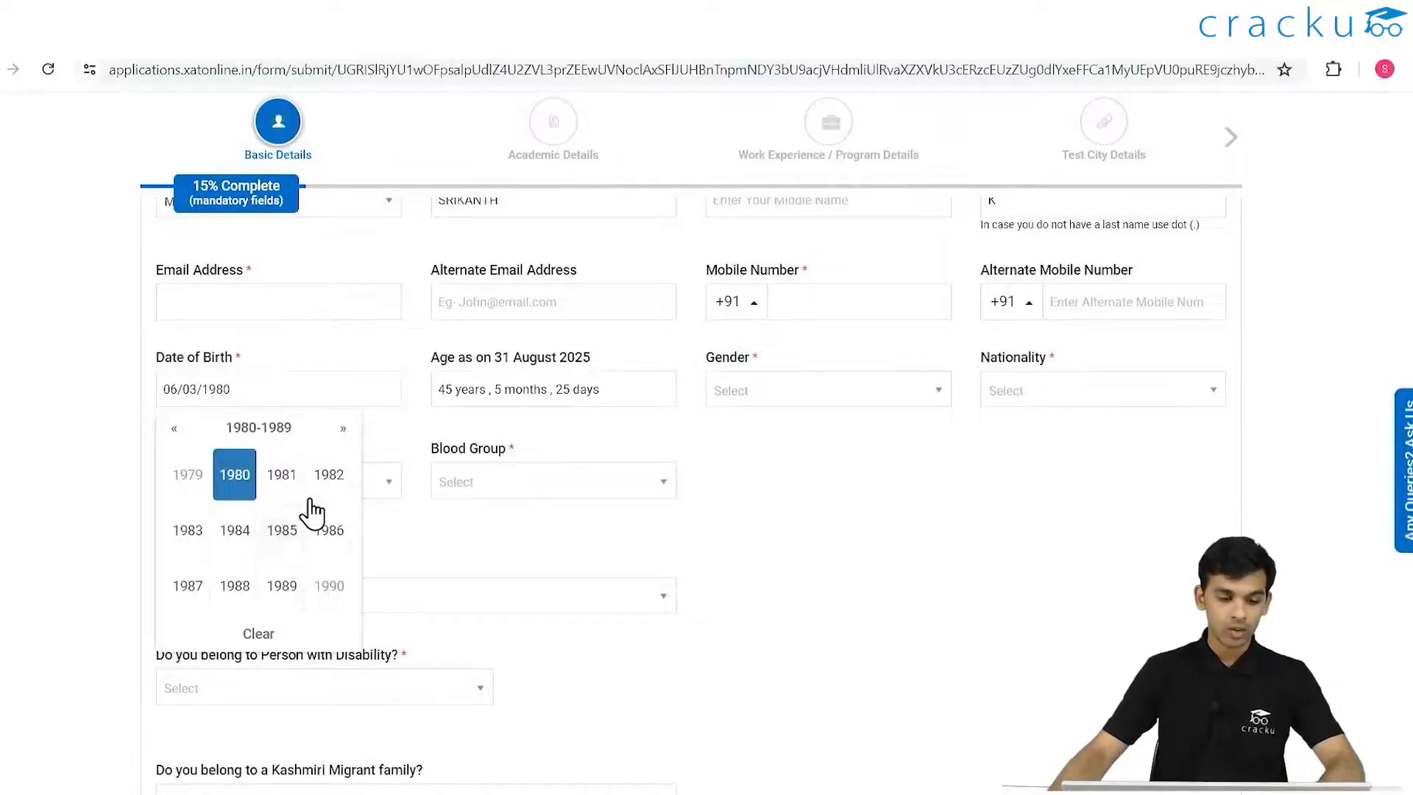
scroll(310, 522, "down", 1)
left_click(282, 489)
left_click(343, 331)
left_click(280, 331)
left_click(282, 489)
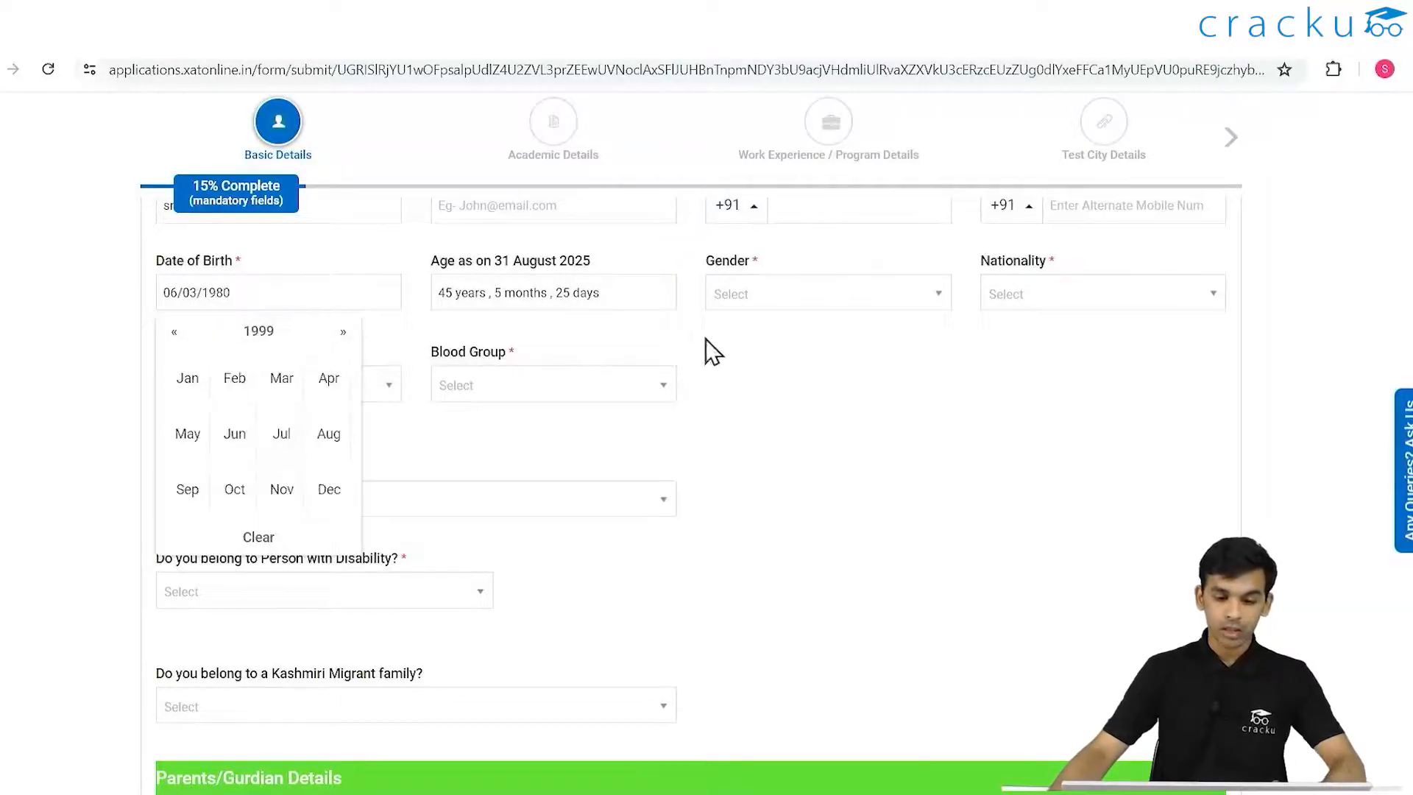
left_click(721, 467)
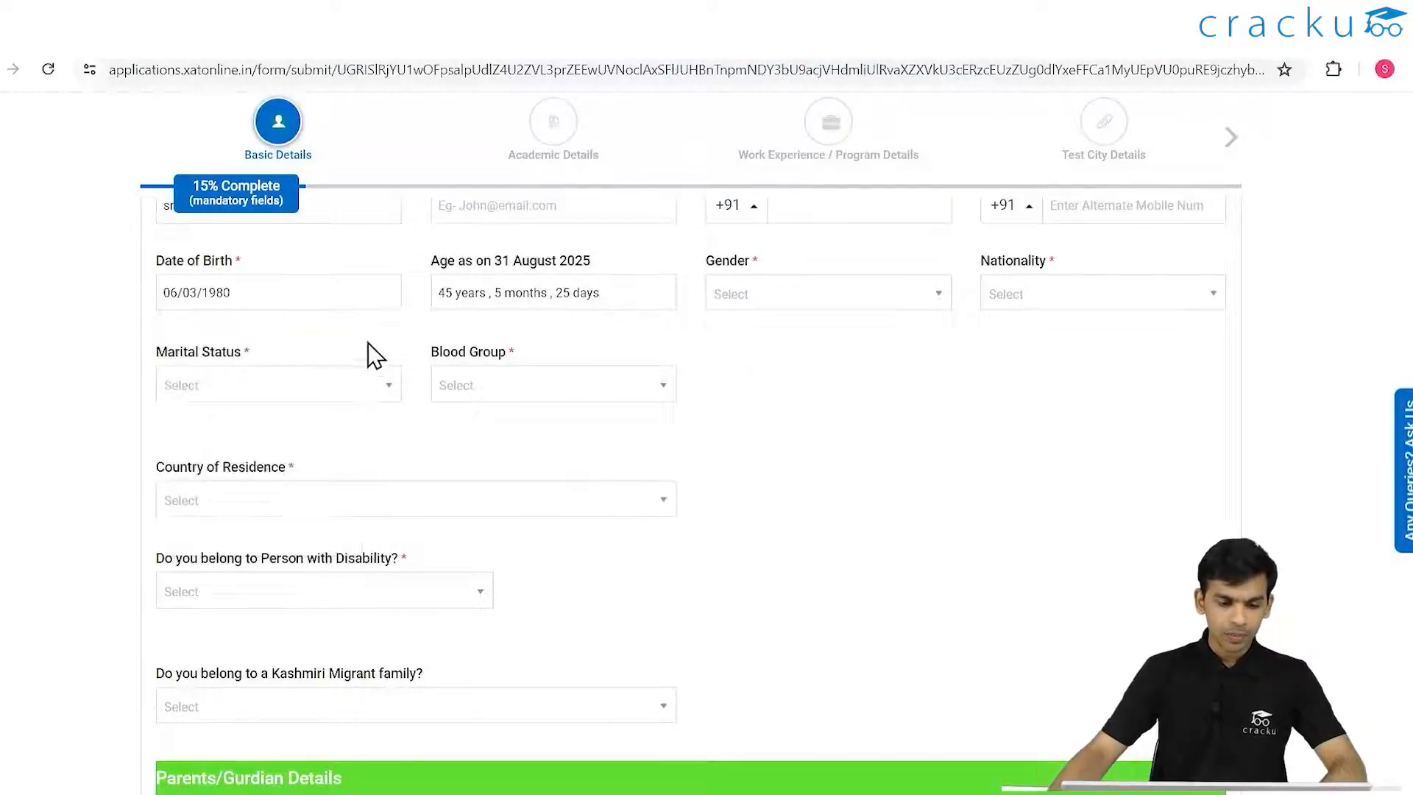
left_click(332, 300)
left_click(282, 489)
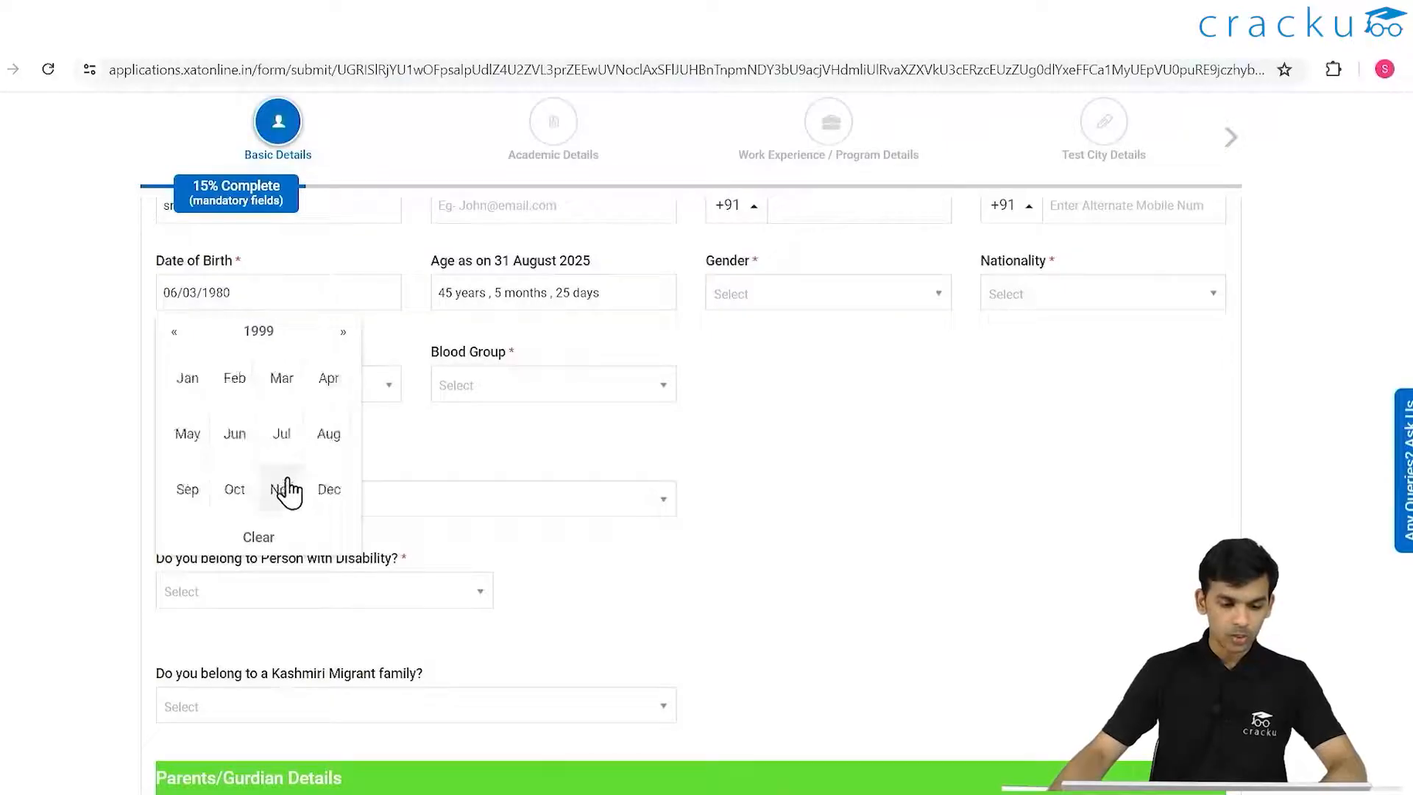
left_click(288, 411)
left_click(289, 413)
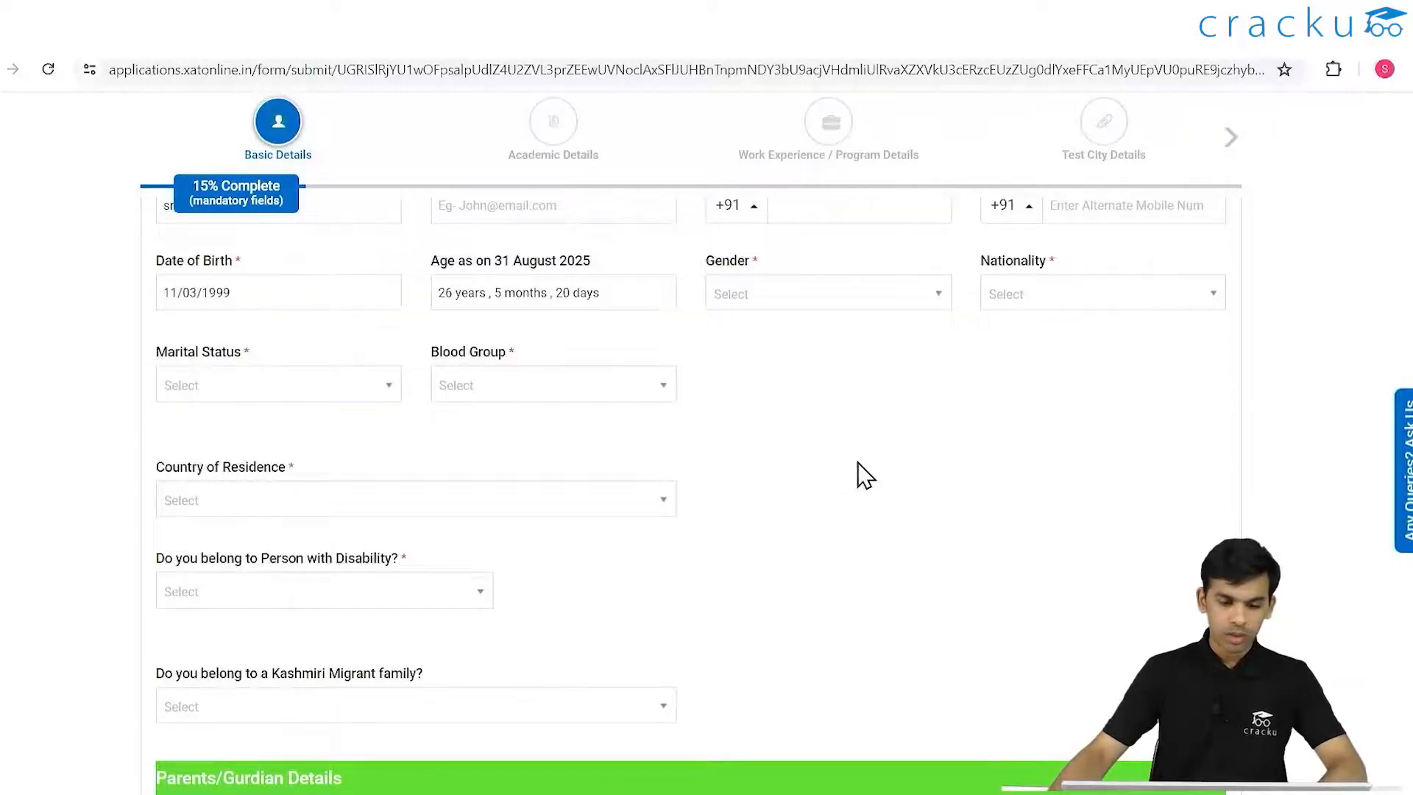
- Set gender to Male and nationality to Indian
left_click(796, 302)
left_click(757, 378)
left_click(990, 298)
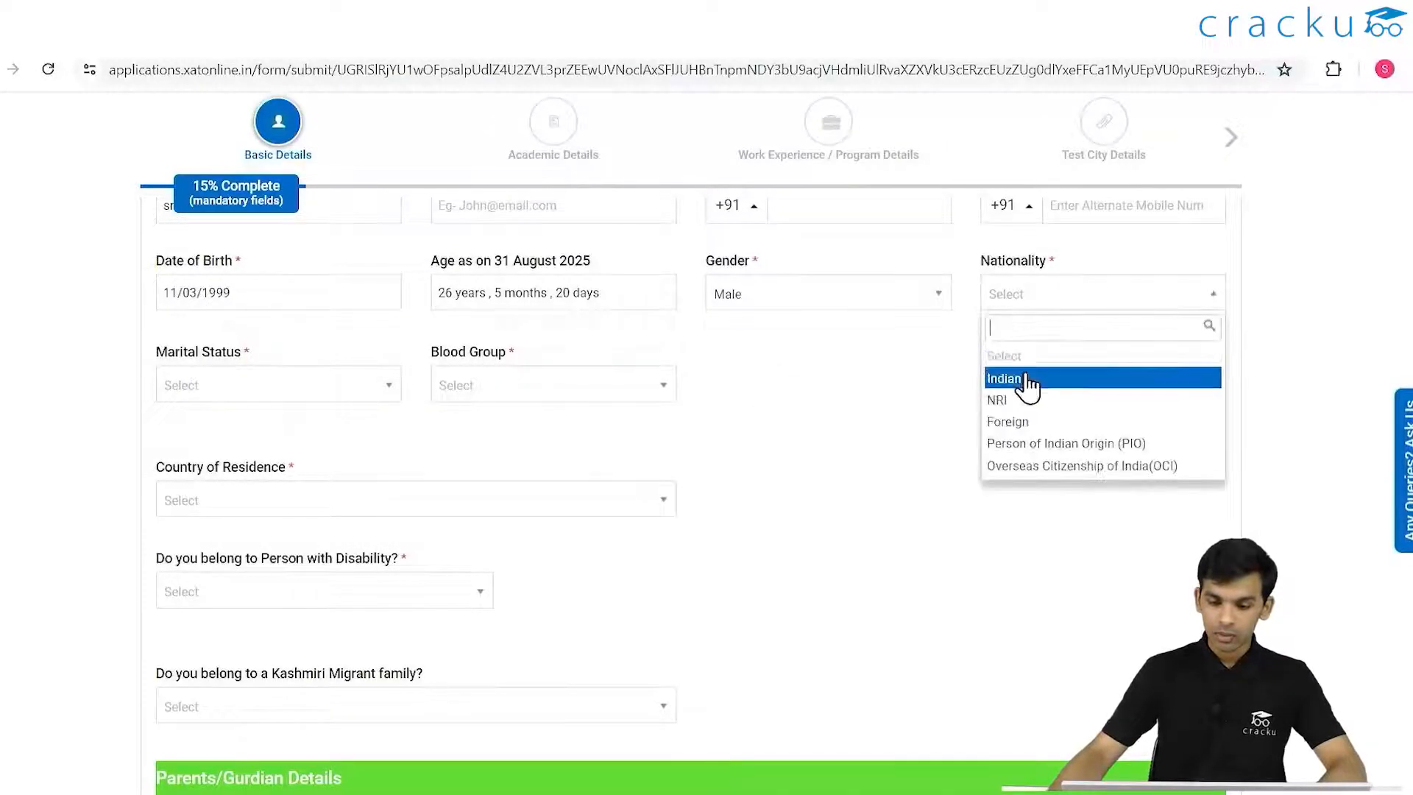
left_click(312, 387)
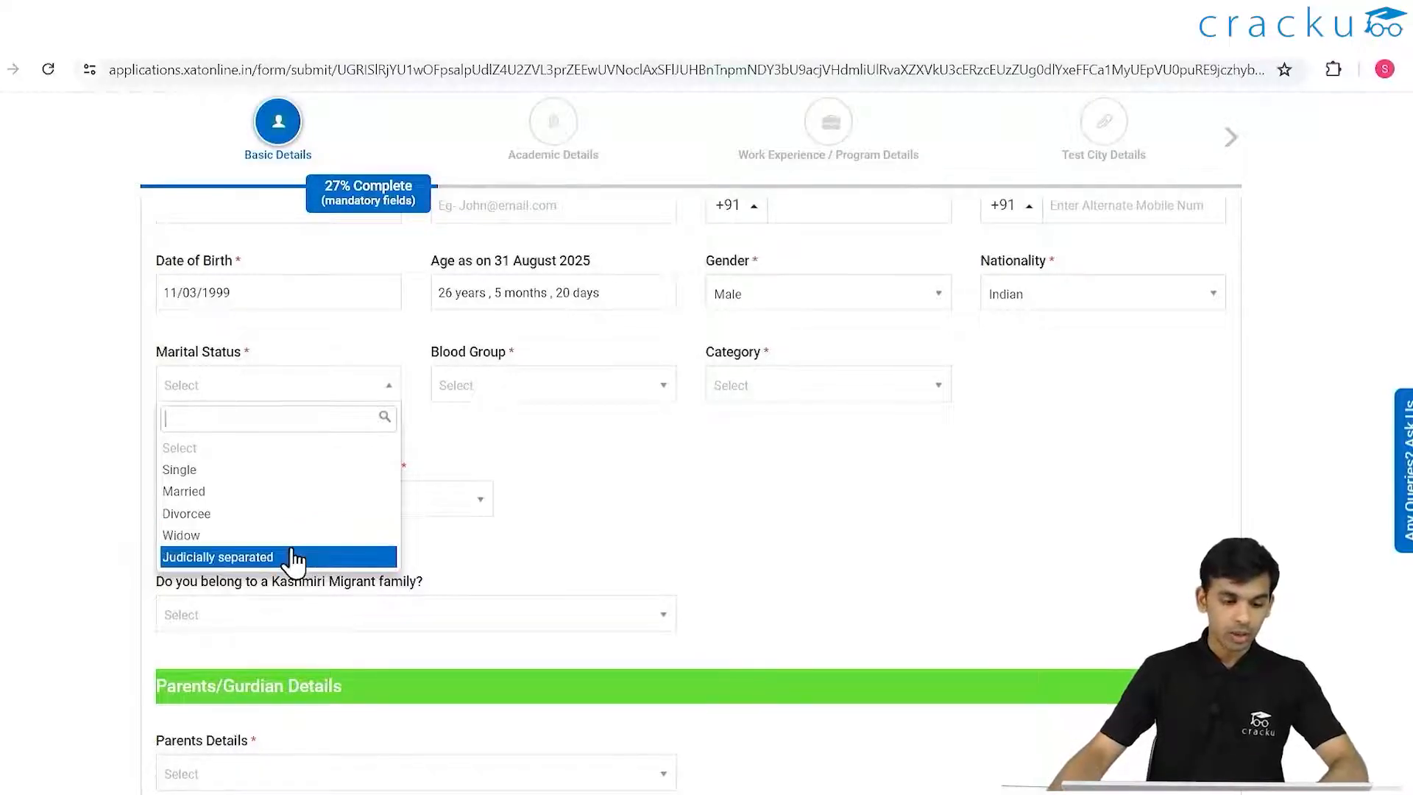
- Set marital status Single, blood group A+, category General, and disability No
left_click(278, 471)
left_click(501, 390)
left_click(504, 468)
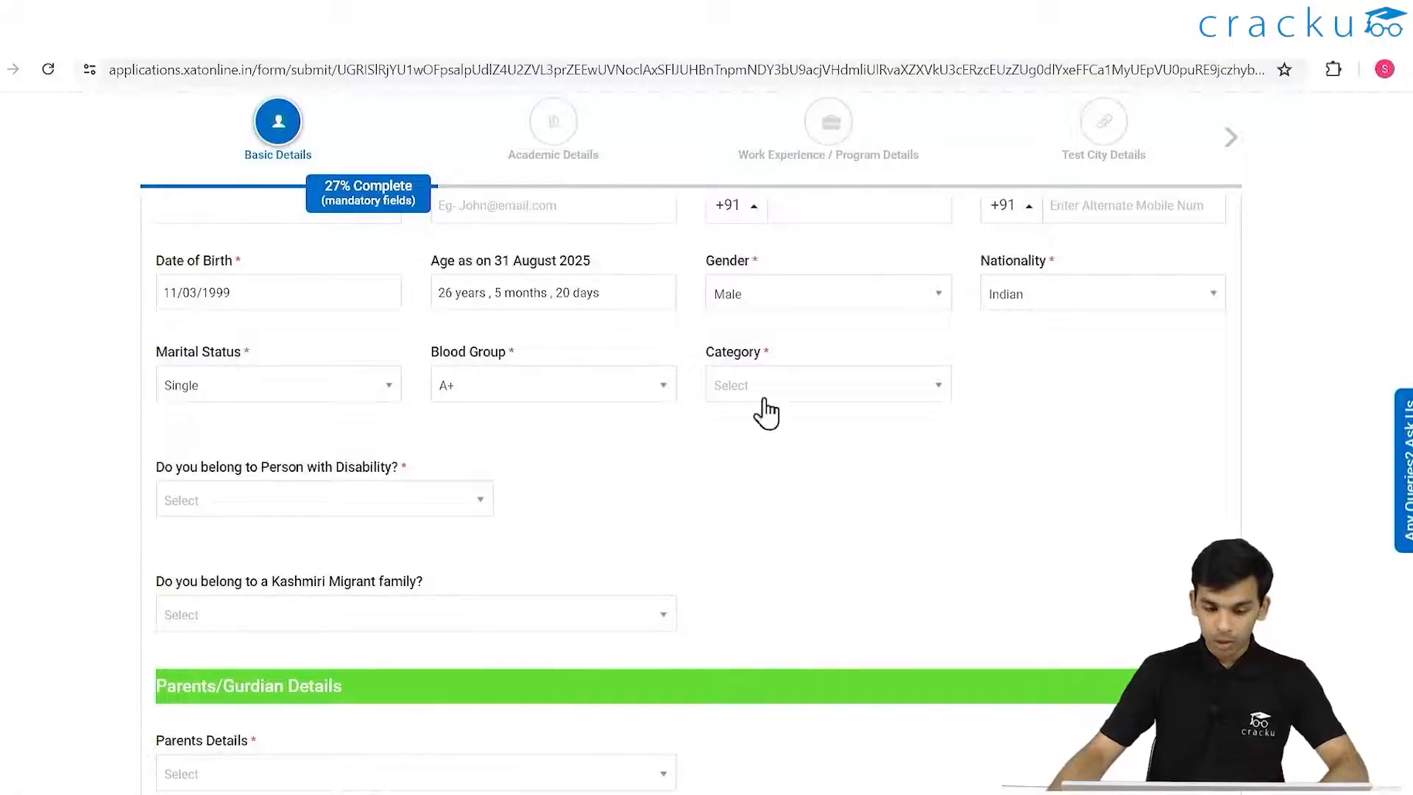
left_click(796, 390)
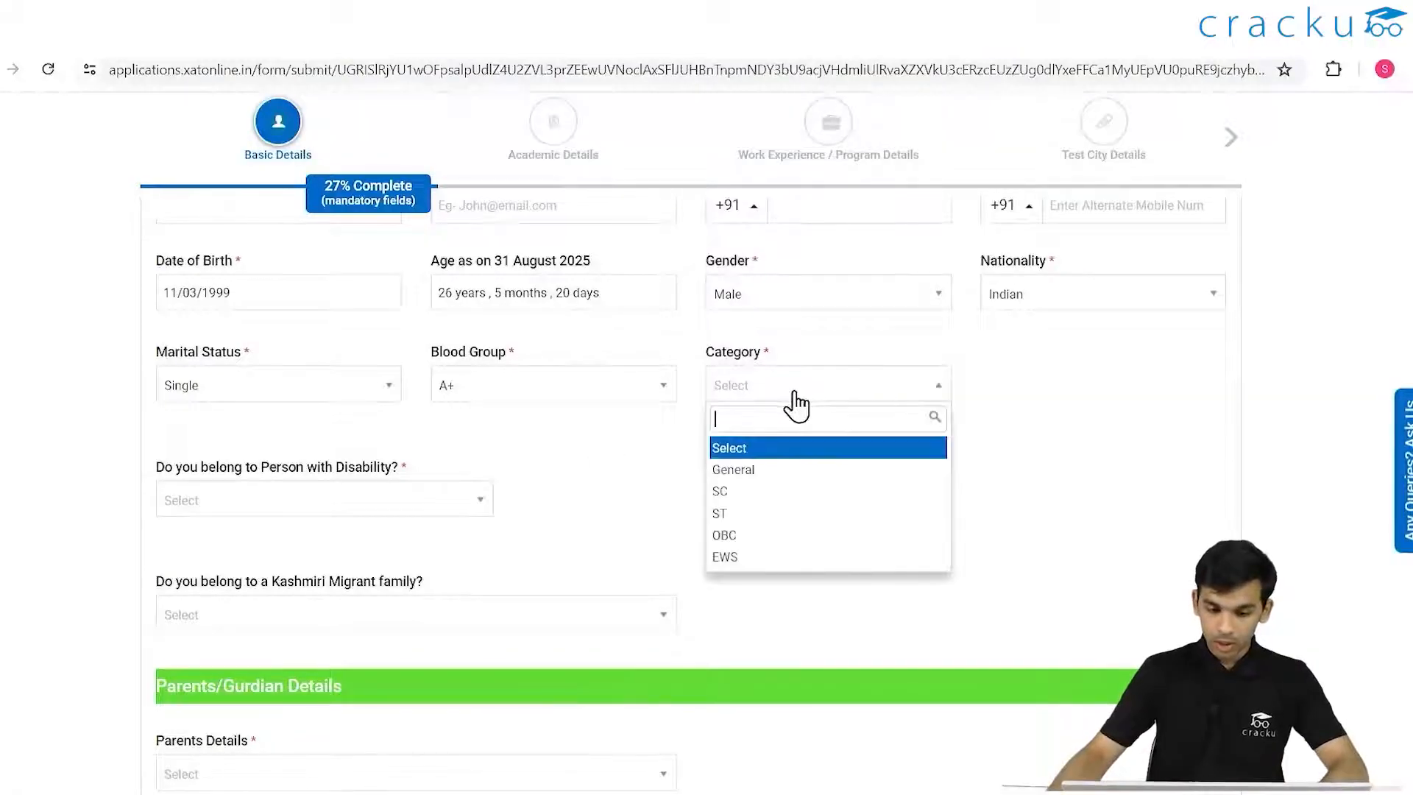
left_click(780, 471)
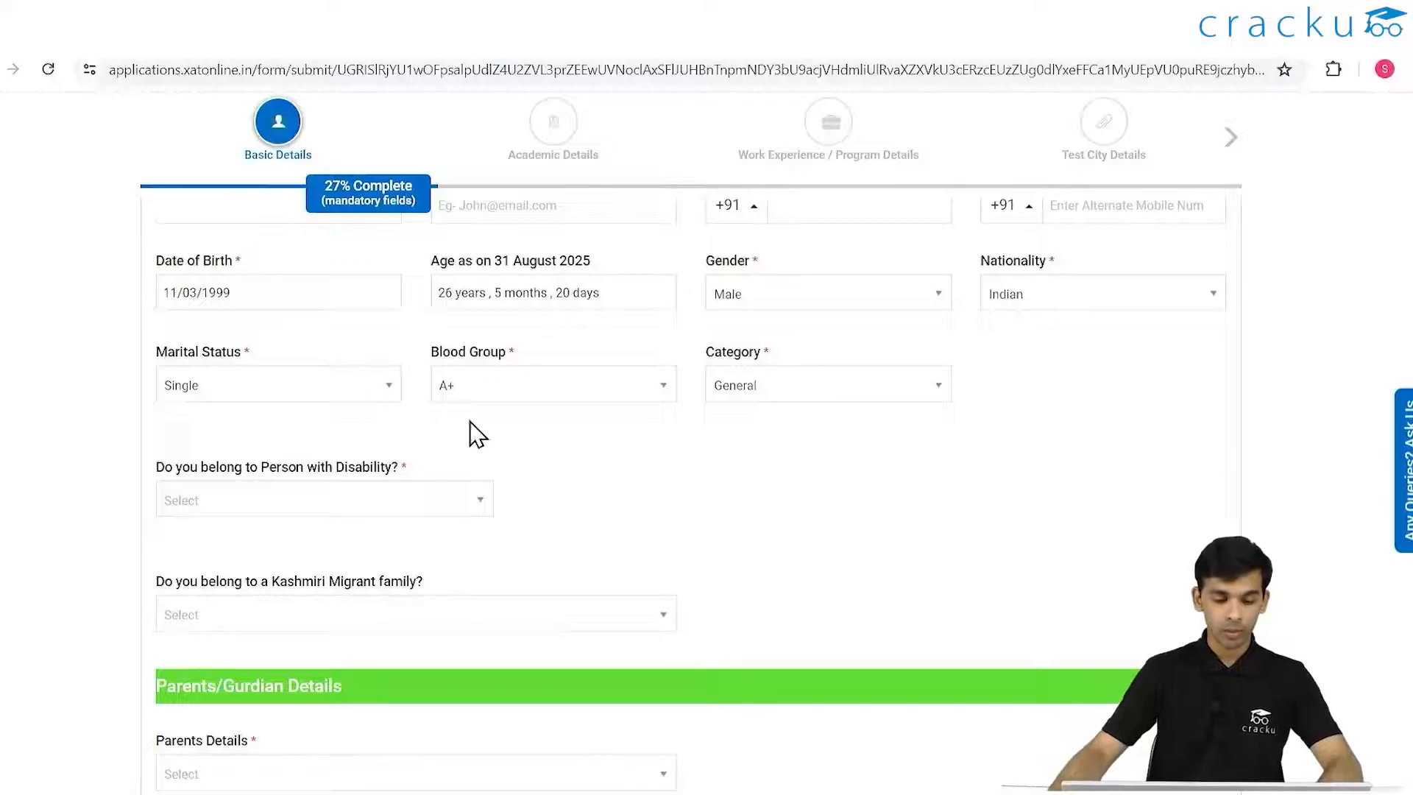
left_click(423, 500)
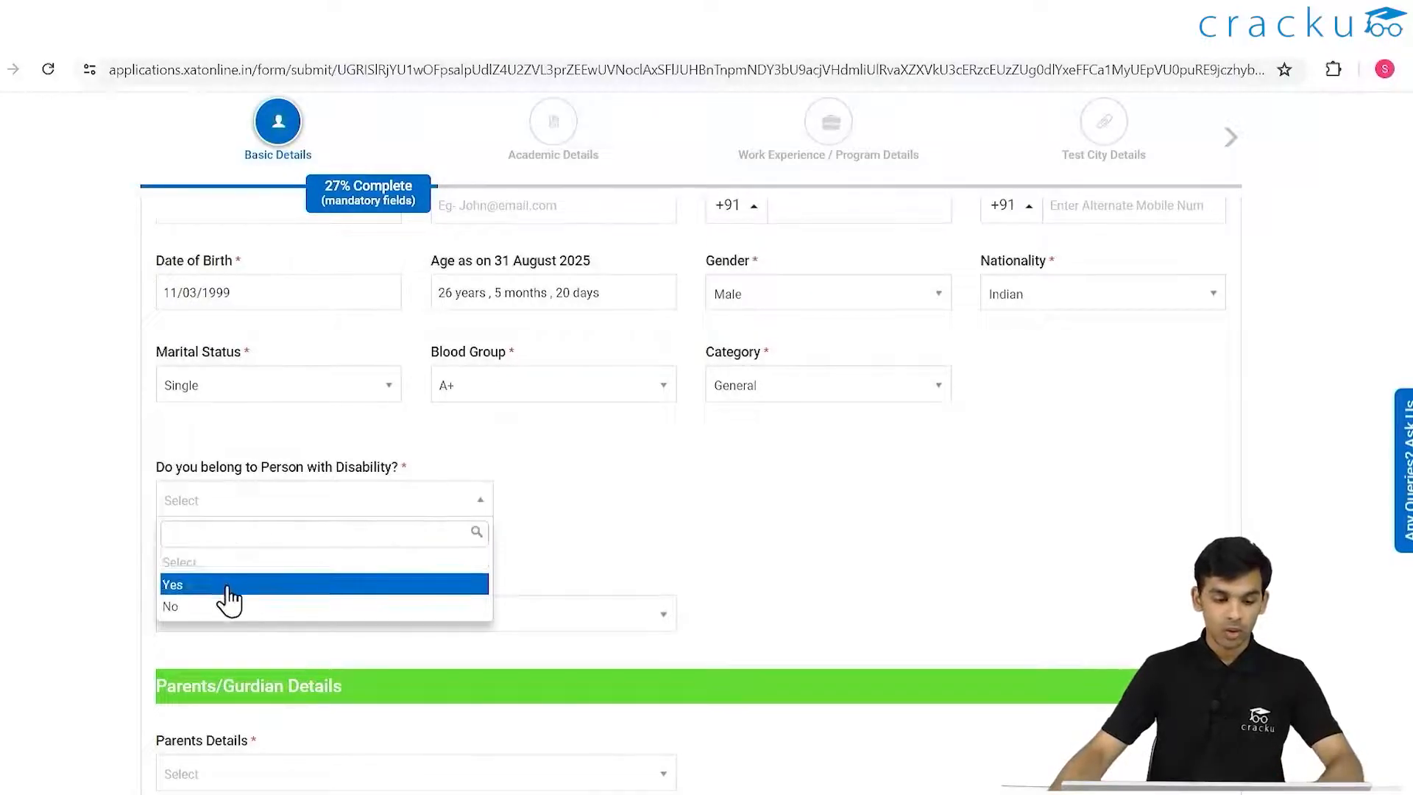
left_click(202, 606)
- Answer No to Kashmiri Migrant family and Yes to Kashmiri Non-Migrant Family
scroll(434, 538, "down", 3)
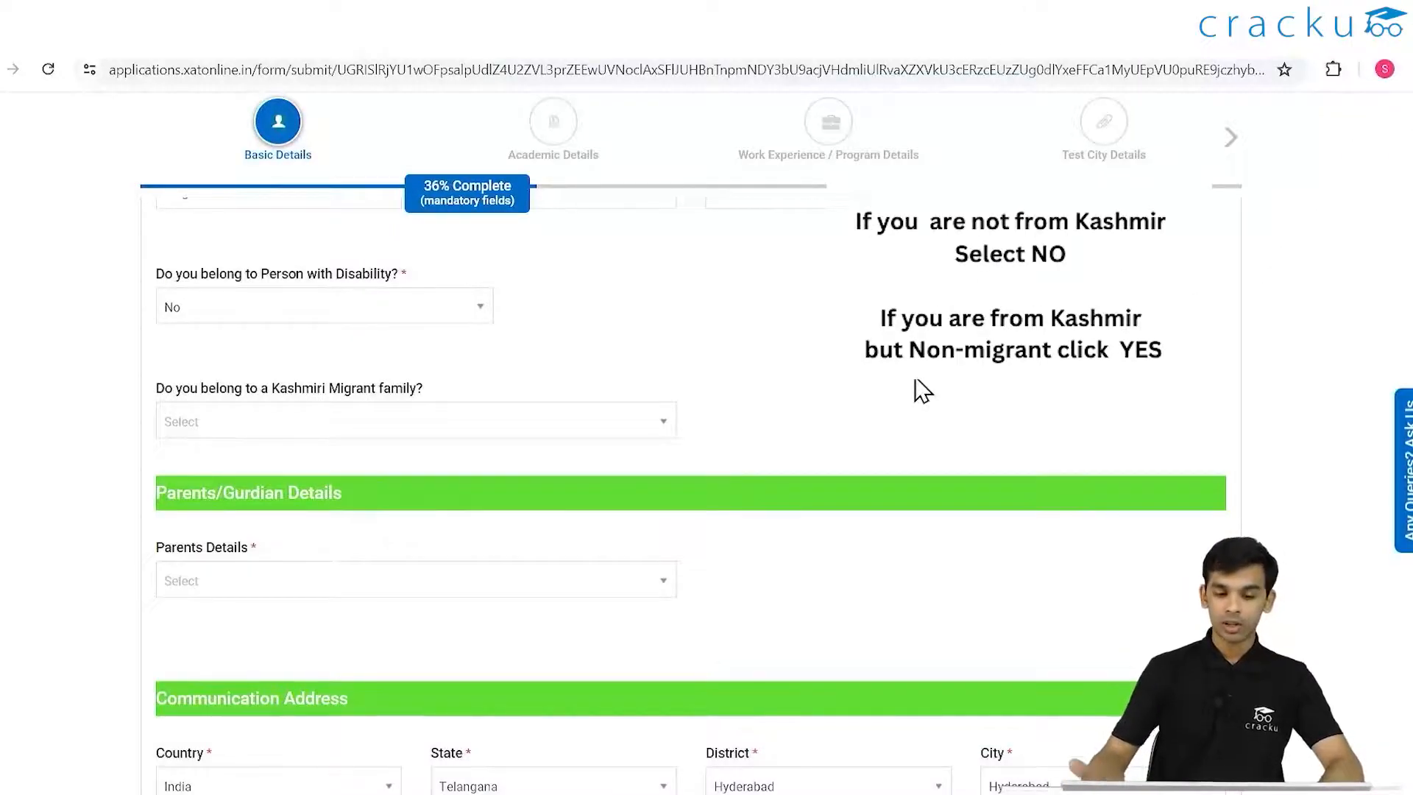
left_click(666, 431)
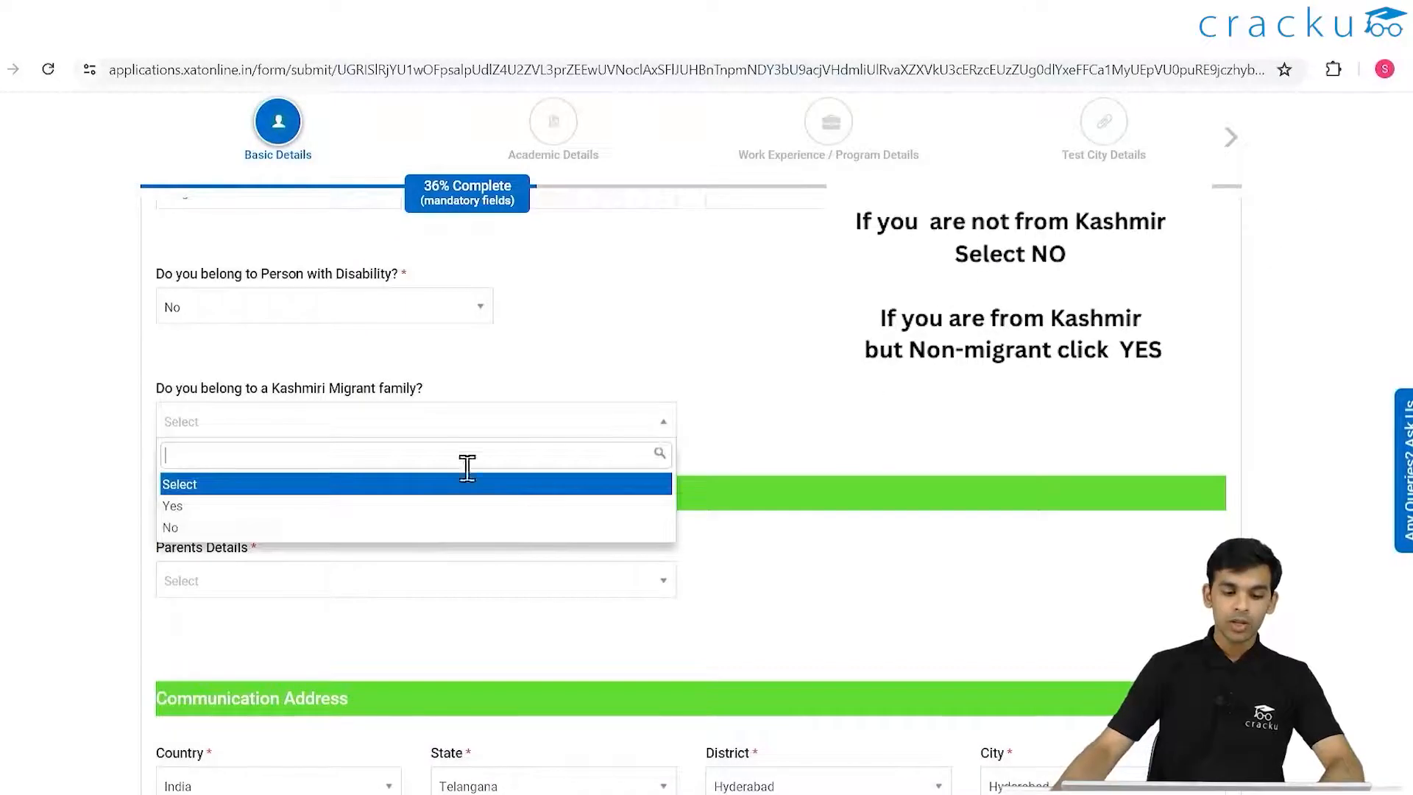
left_click(272, 528)
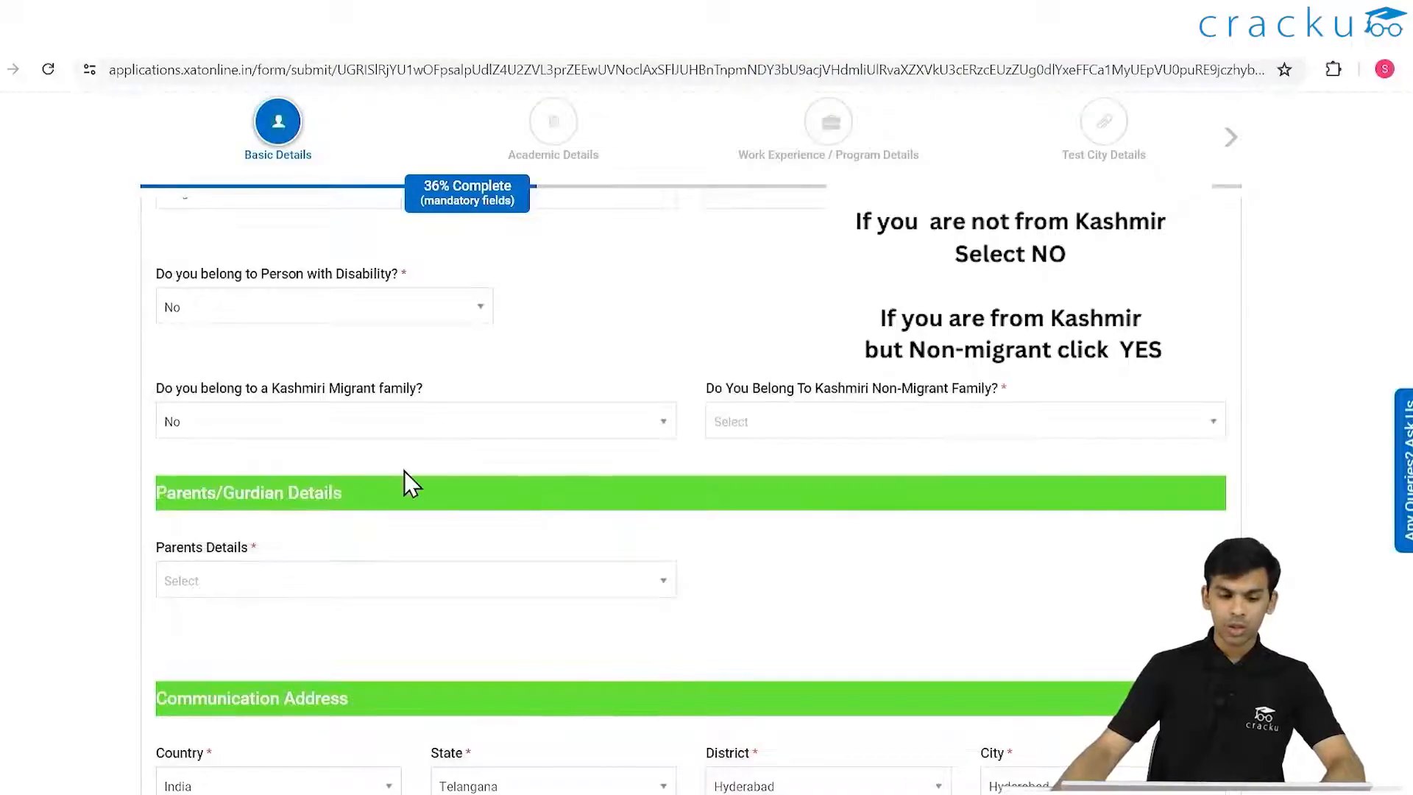
left_click(939, 426)
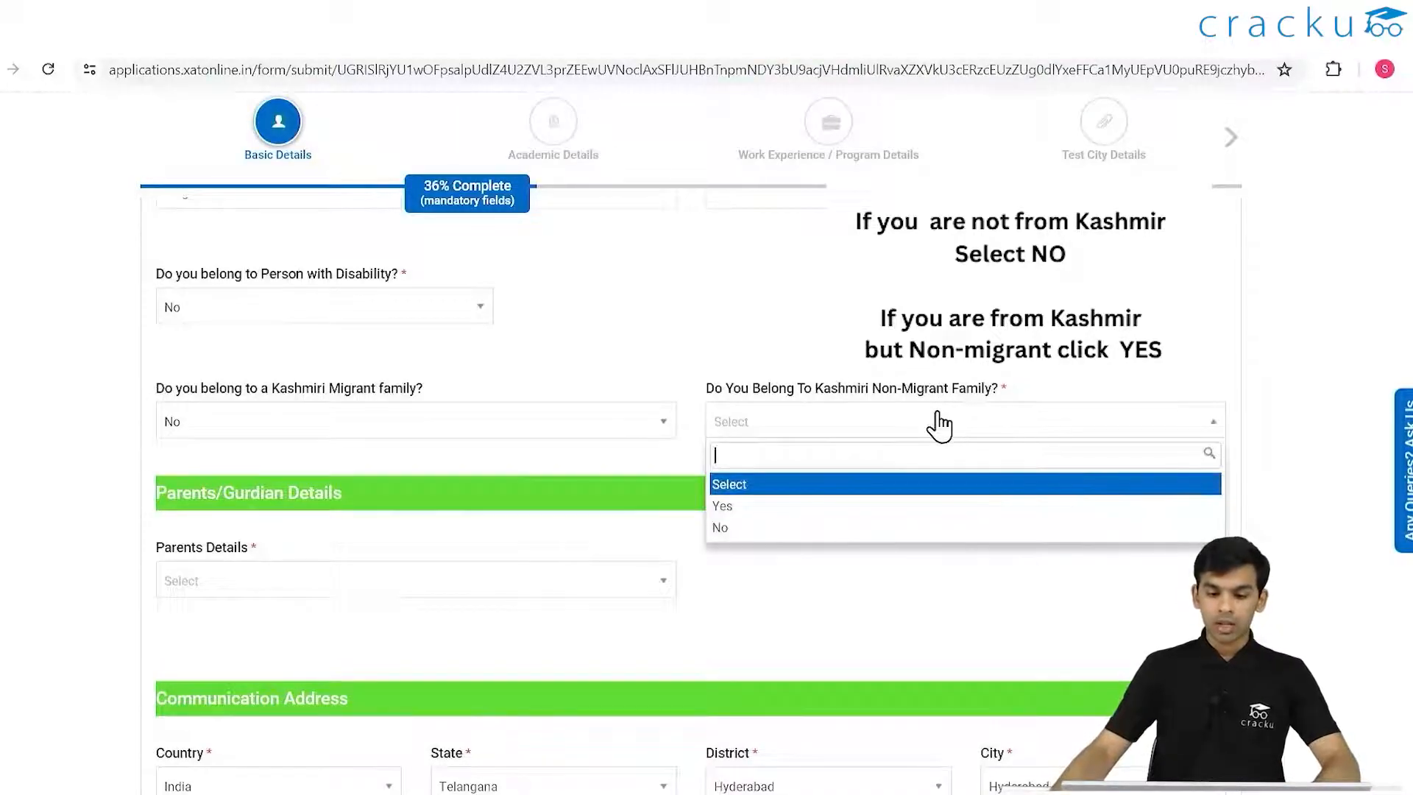
left_click(755, 508)
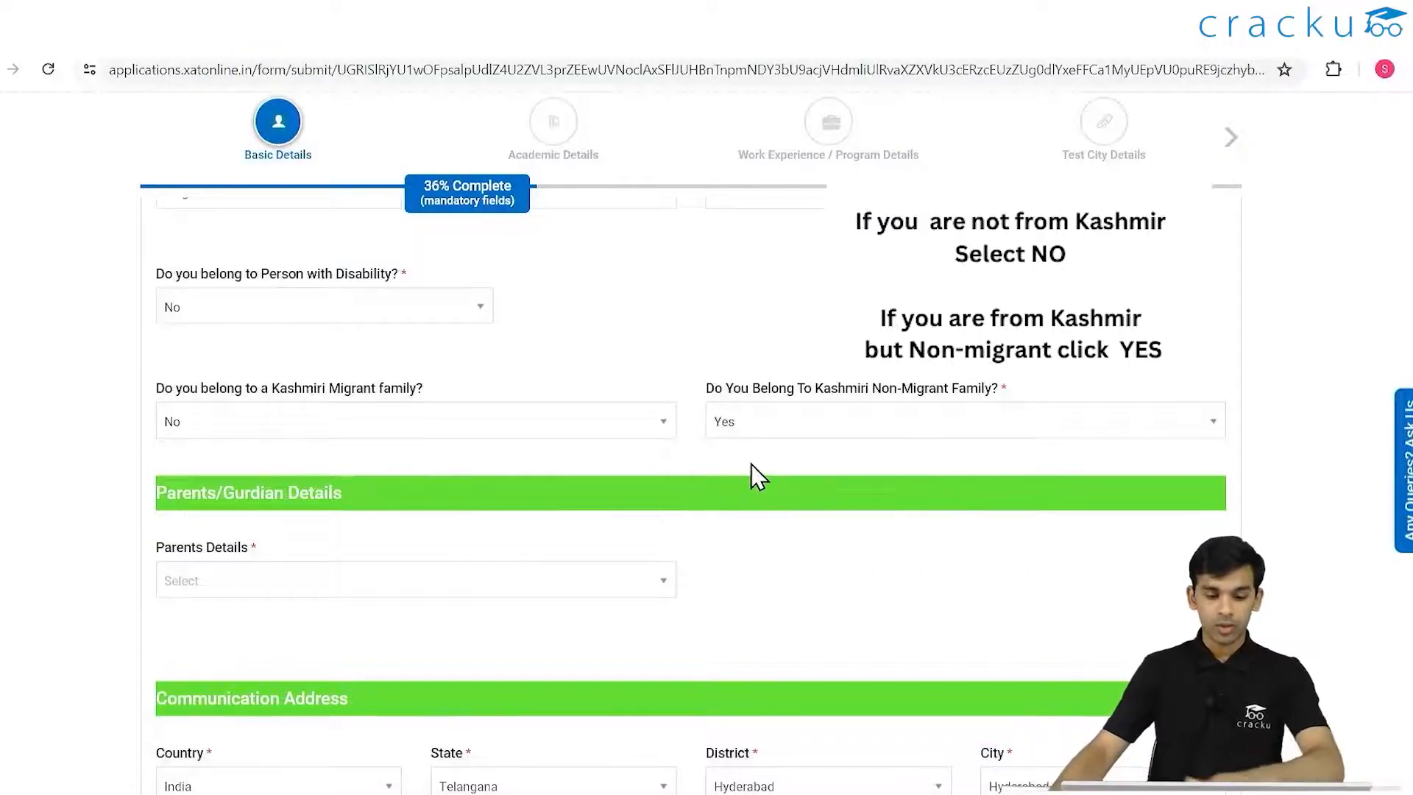
left_click(602, 580)
- Choose Father and Mother Details, set father's title Mr., and enter his name, e-mail and mobile
scroll(809, 486, "down", 1)
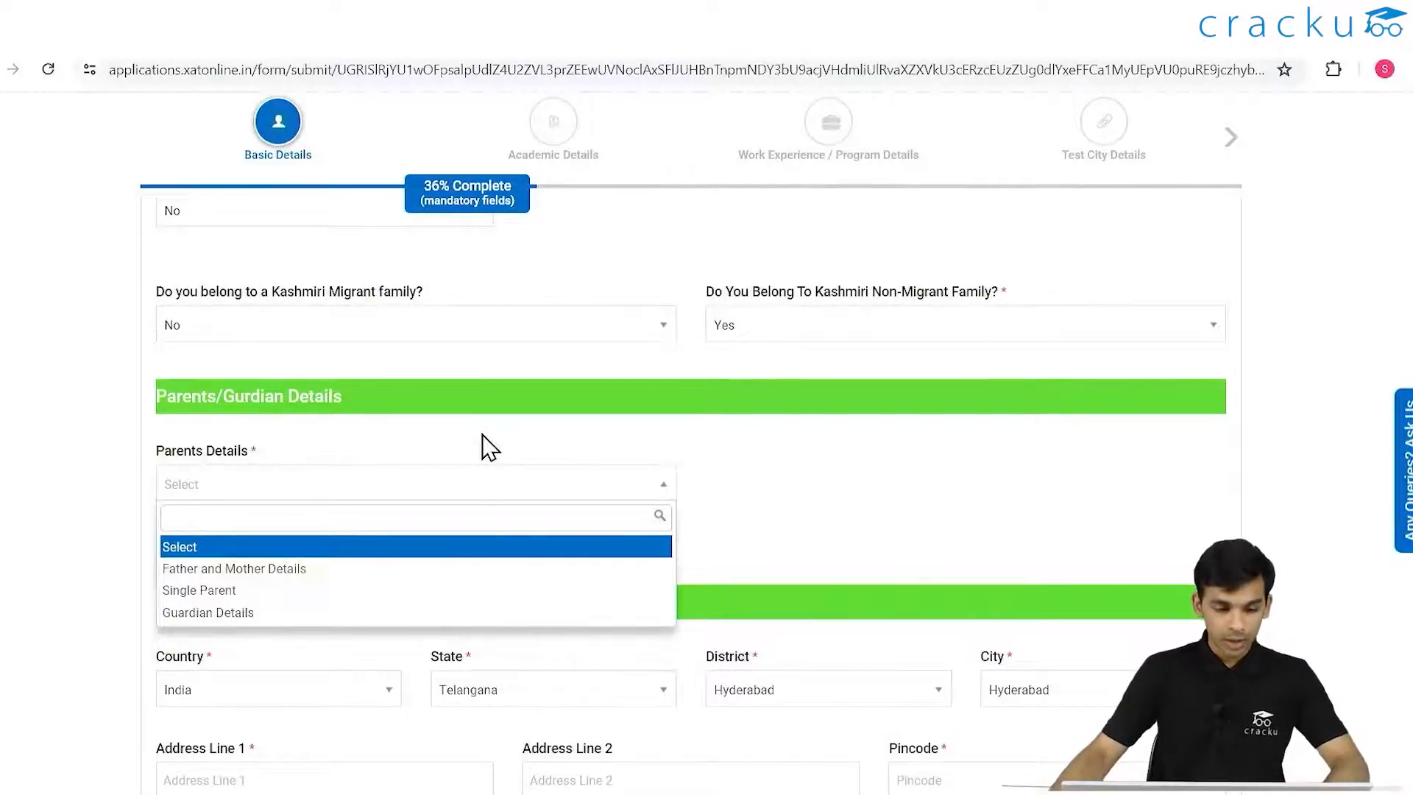
left_click(272, 570)
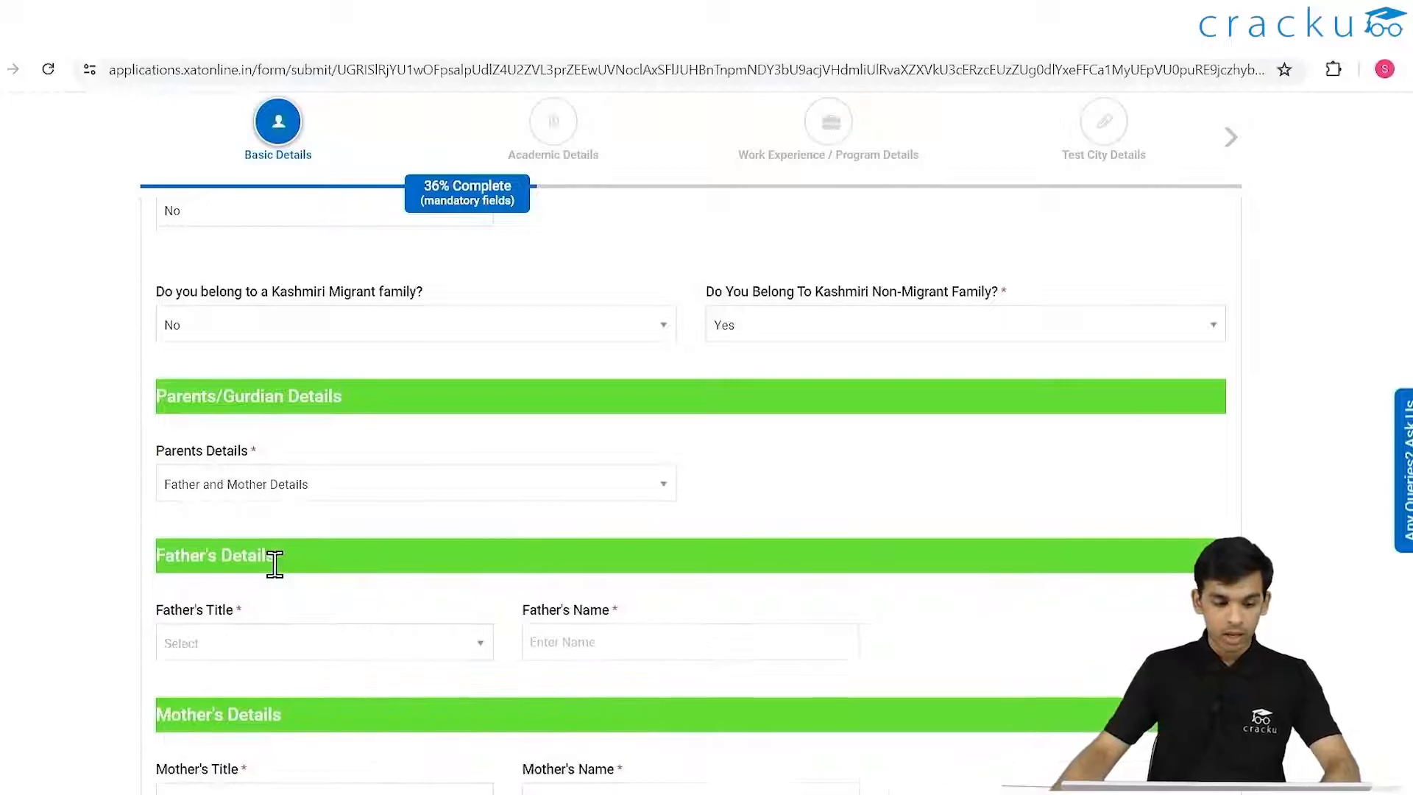
left_click(335, 489)
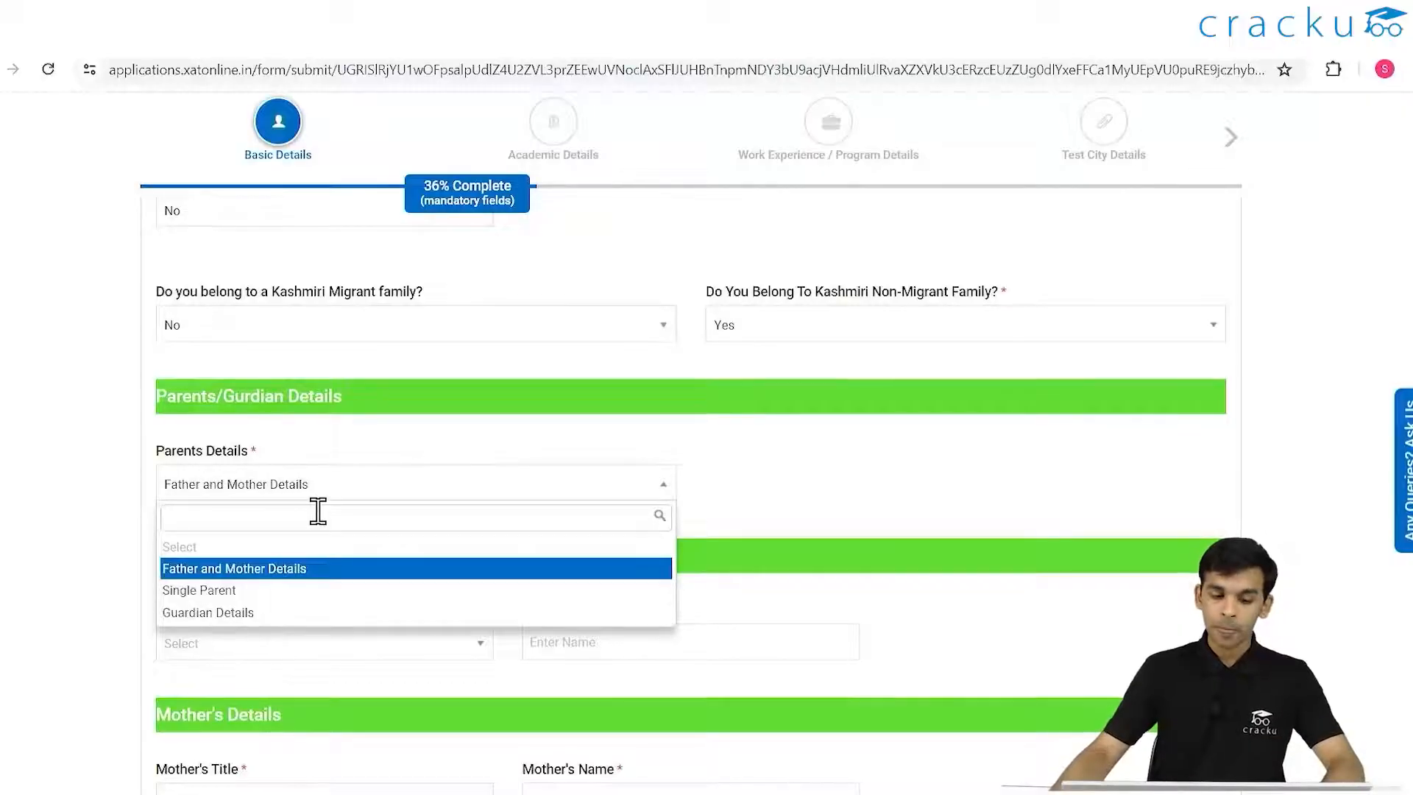
scroll(318, 511, "down", 1)
left_click(276, 556)
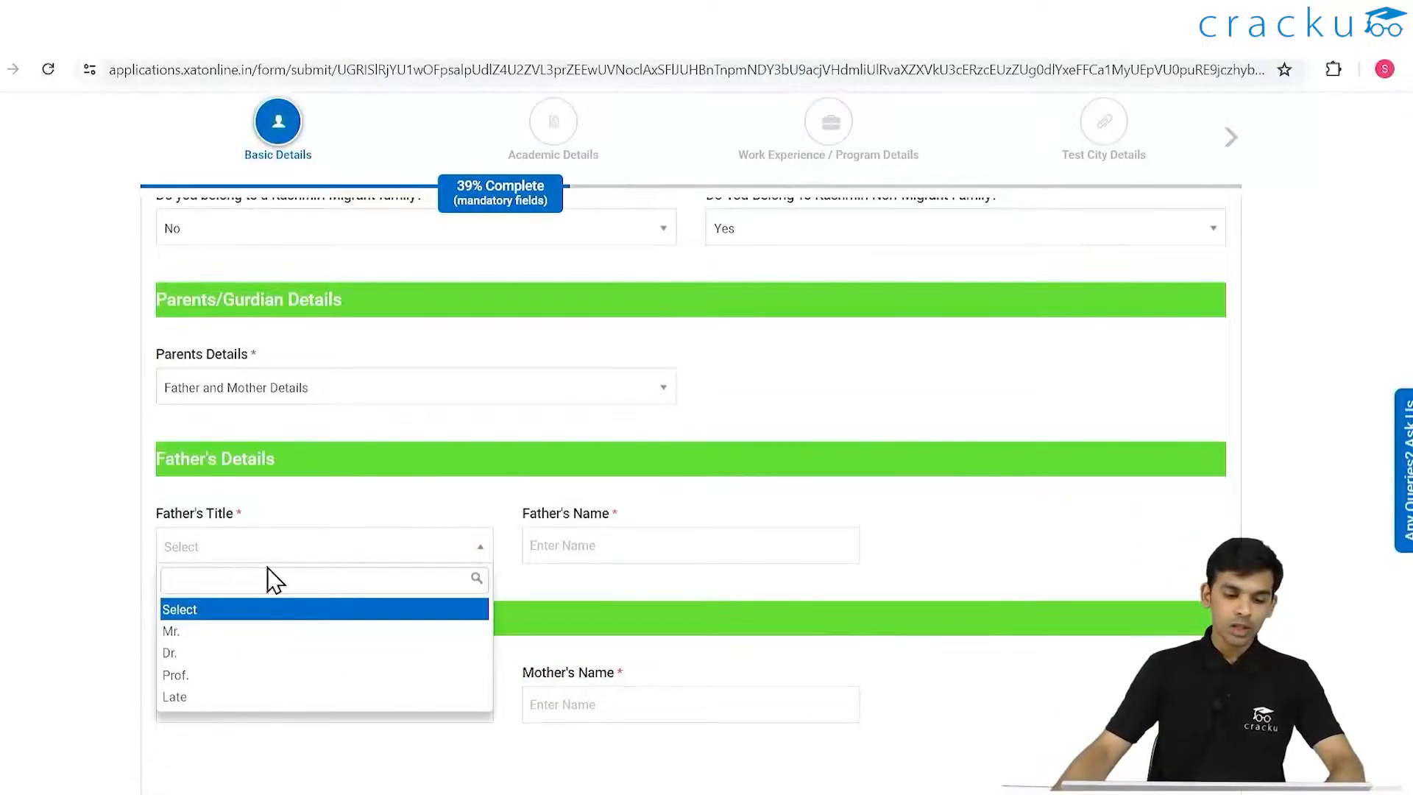
left_click(210, 633)
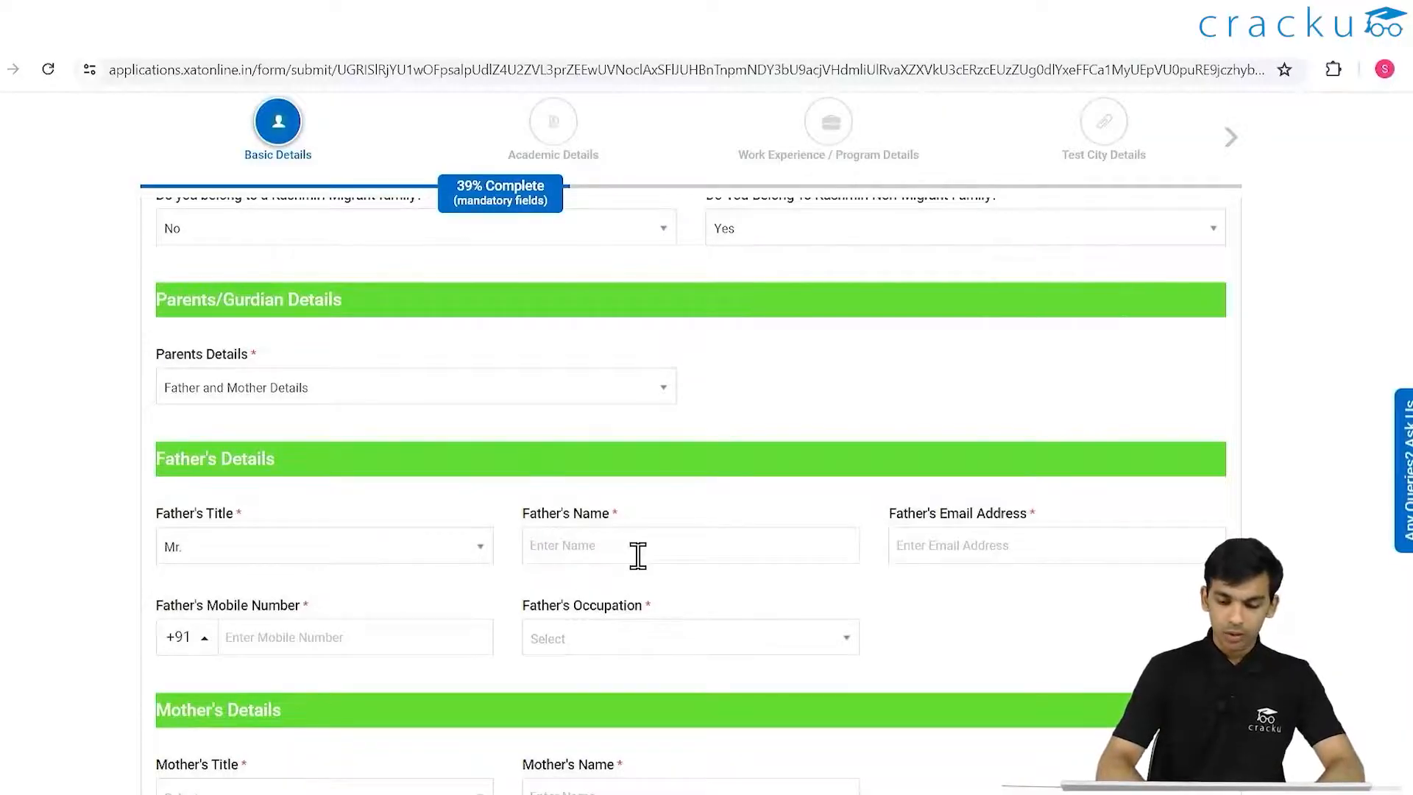
left_click(637, 555)
type("ABCD")
left_click(949, 546)
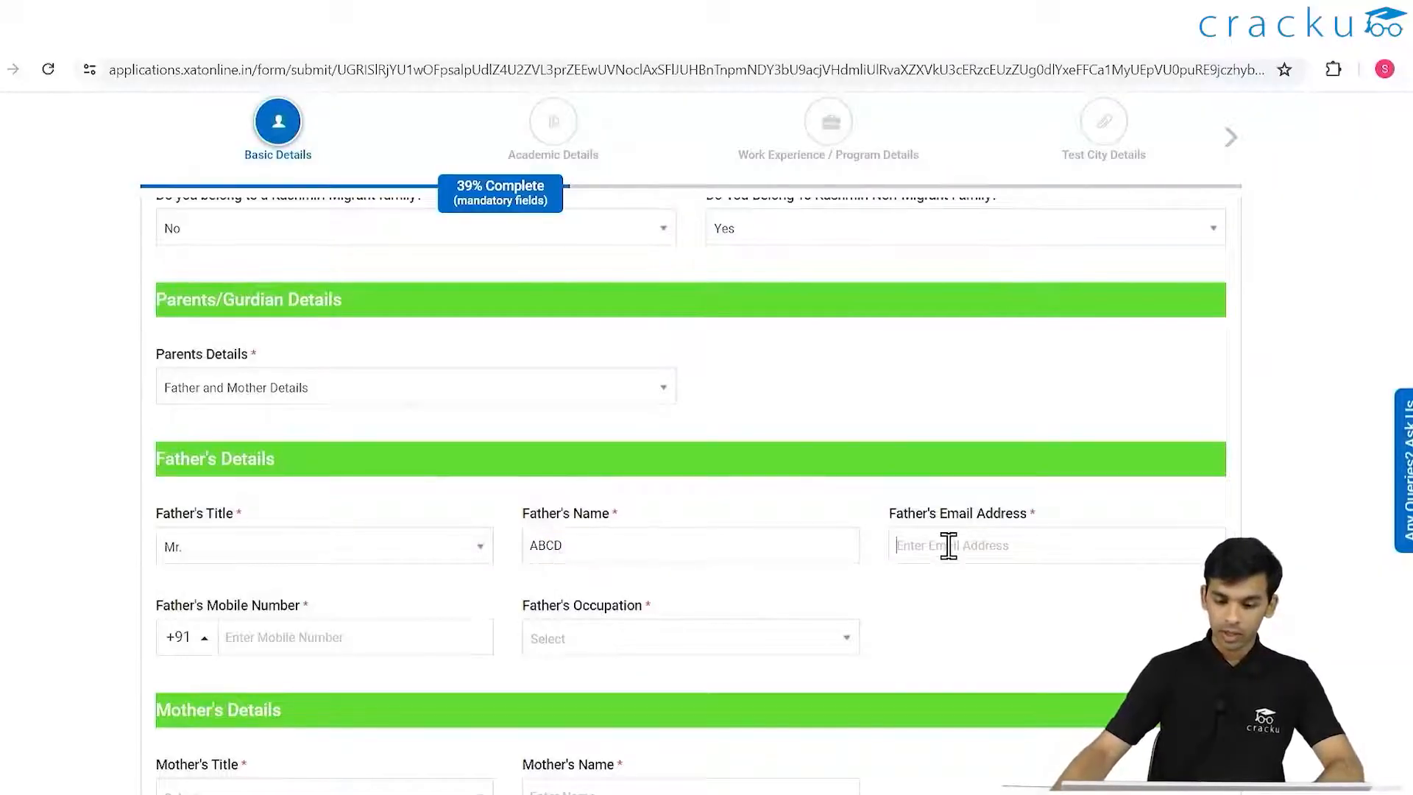
type("ABCD")
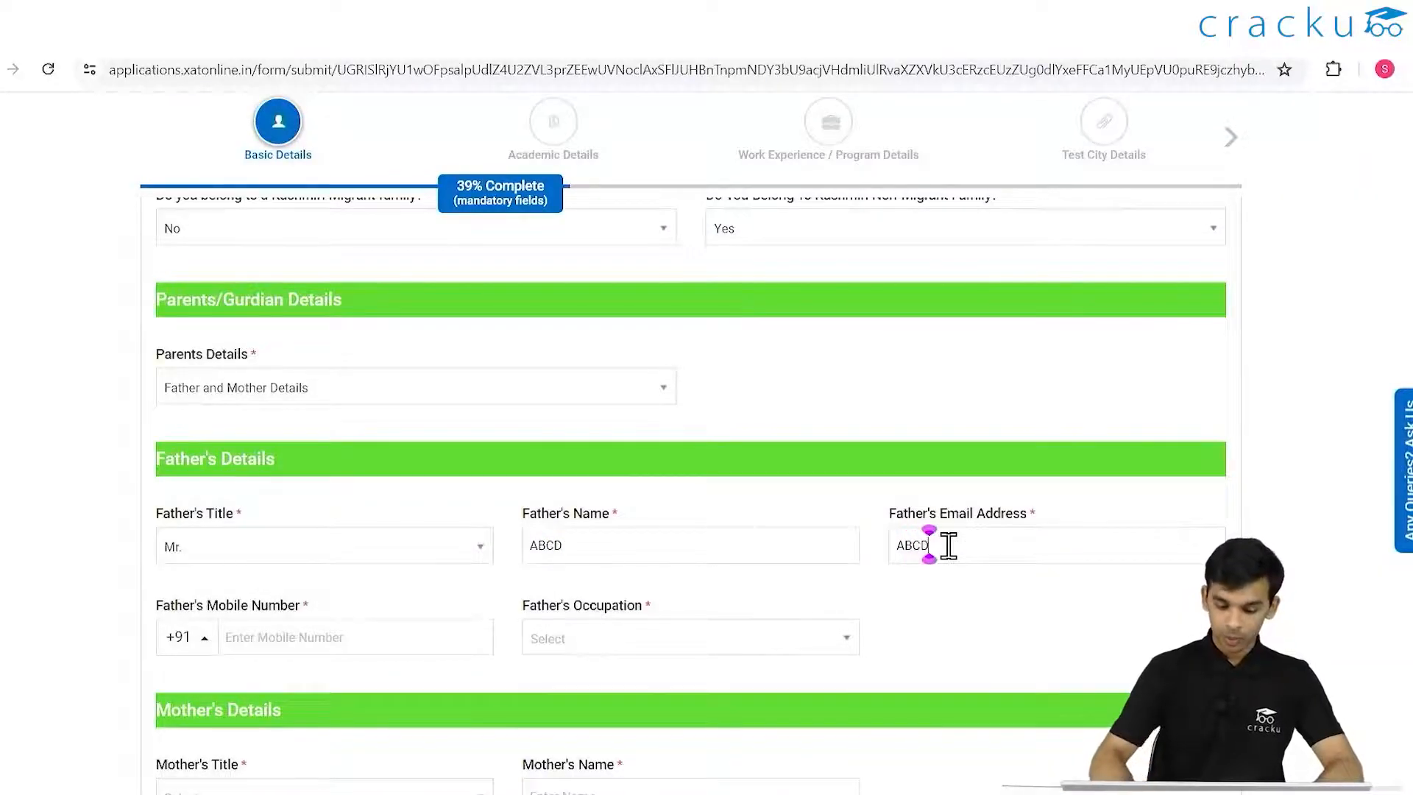
type("#")
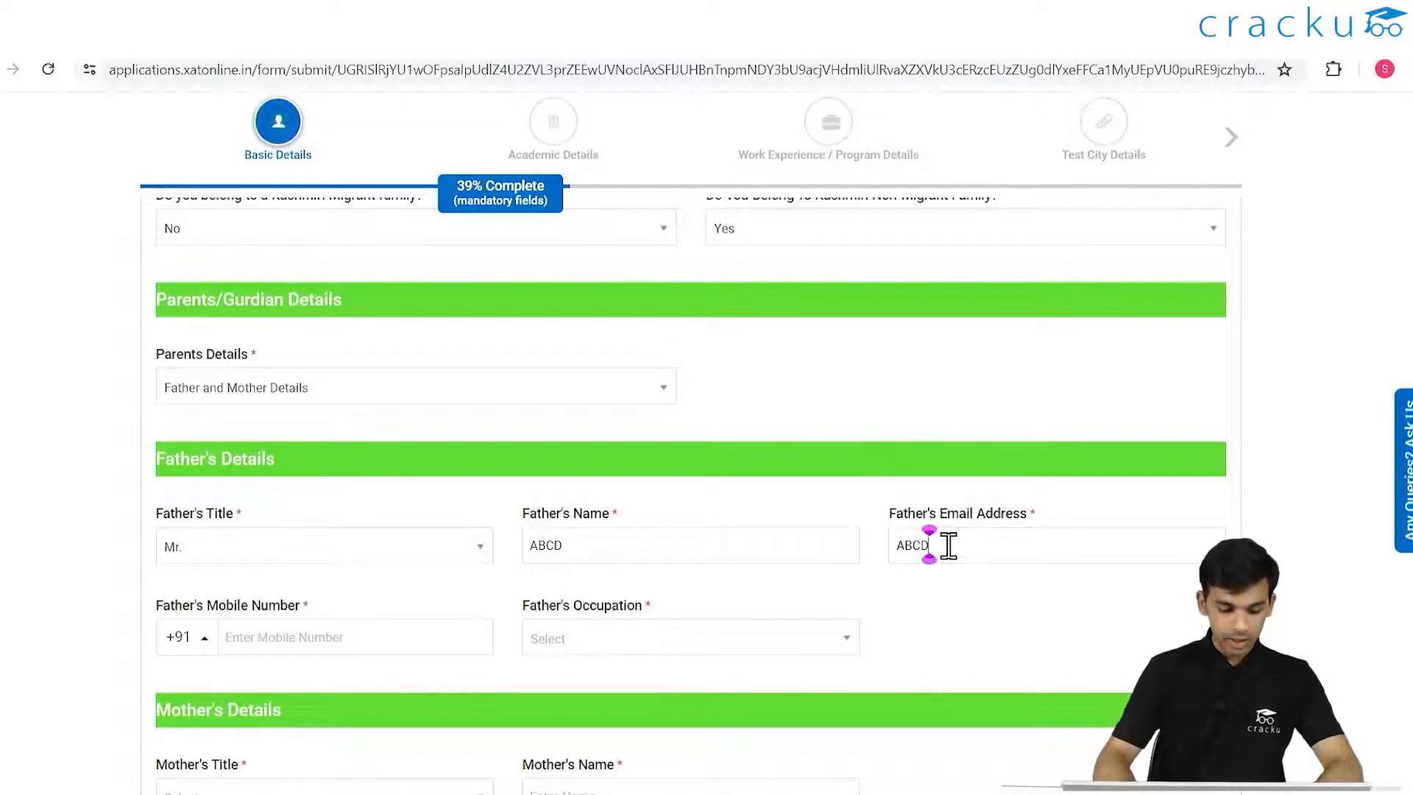
type("gmail.com")
left_click(284, 634)
type("123456789")
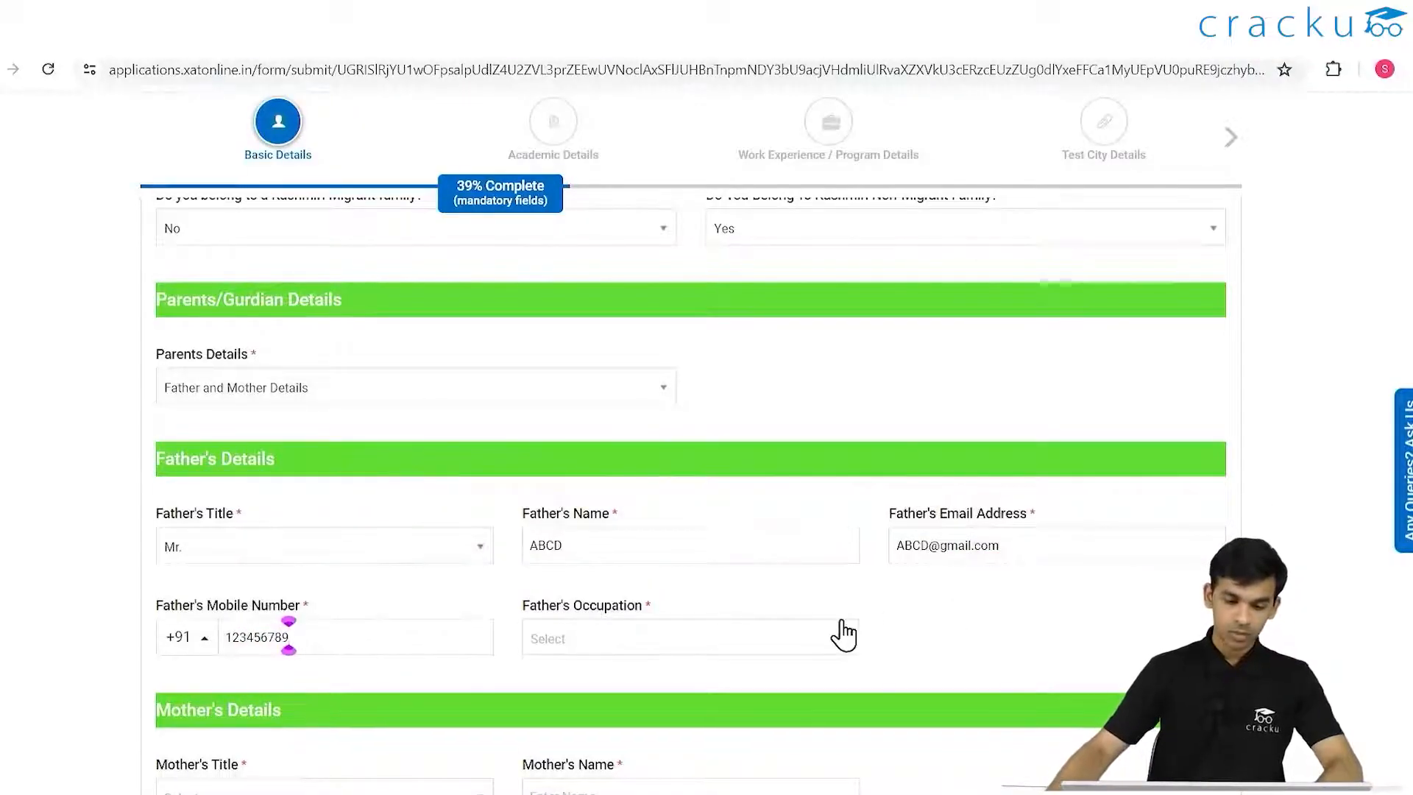
- Set father's occupation Private Sector, income RS. 800001 AND ABOVE, organisation 'DOctoe'
left_click(839, 635)
scroll(898, 471, "down", 4)
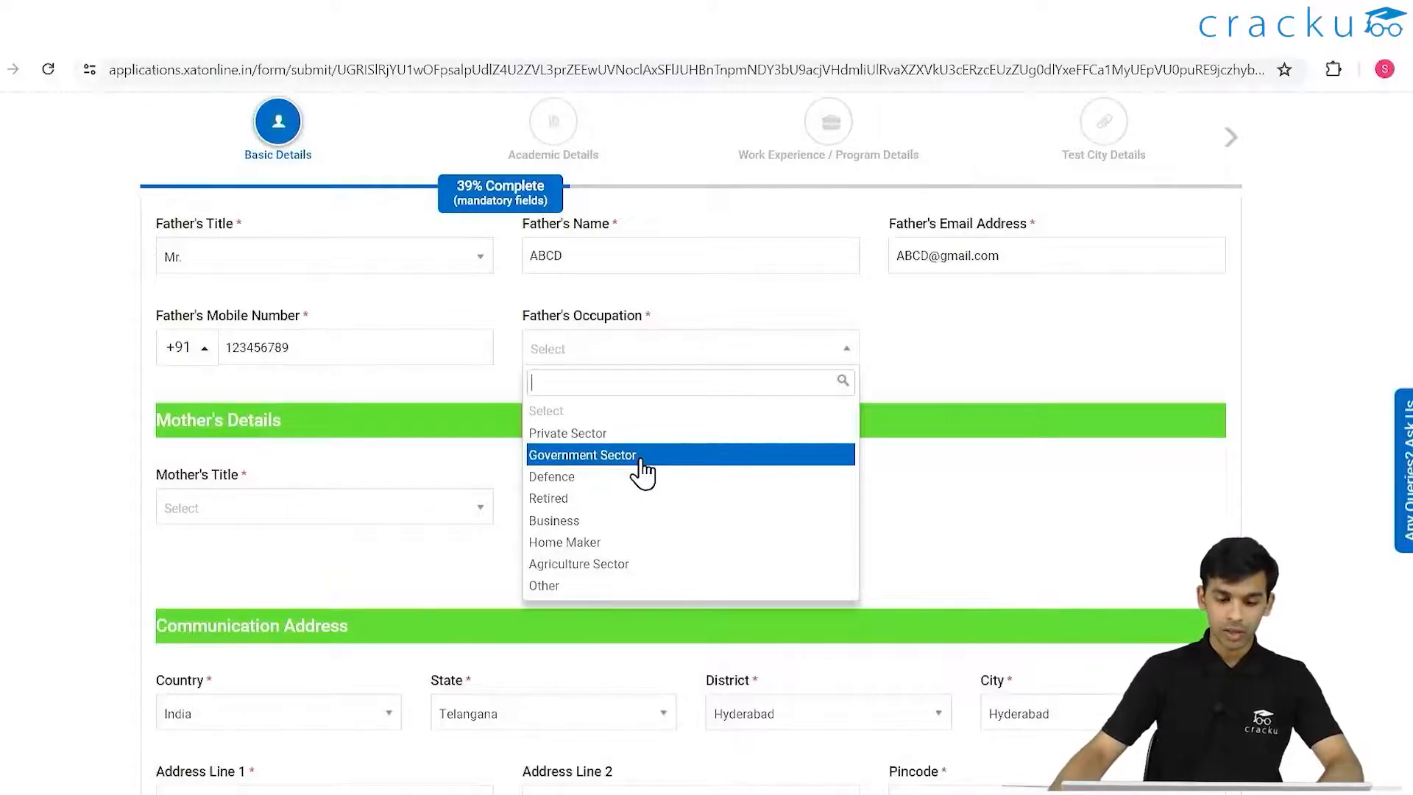
left_click(605, 433)
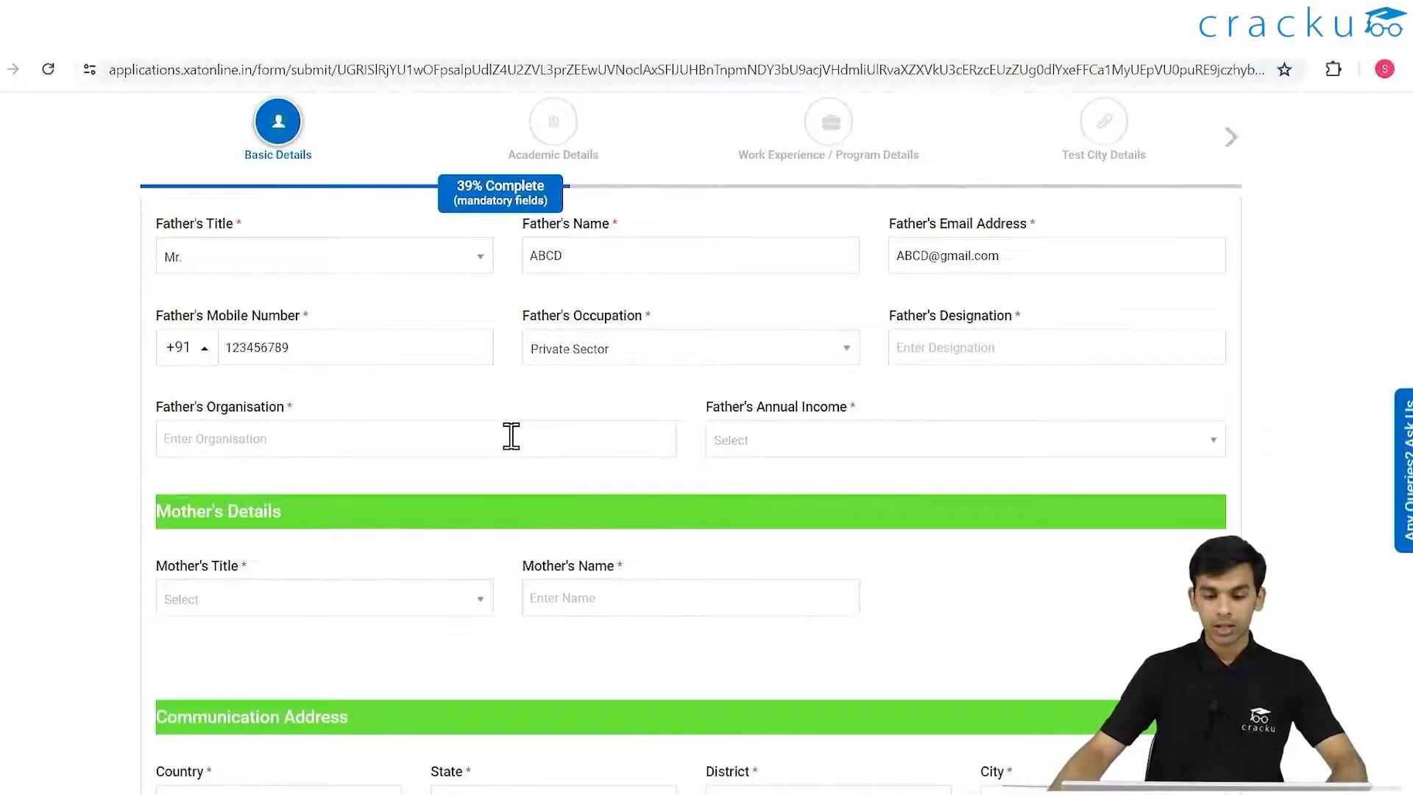
left_click(1141, 440)
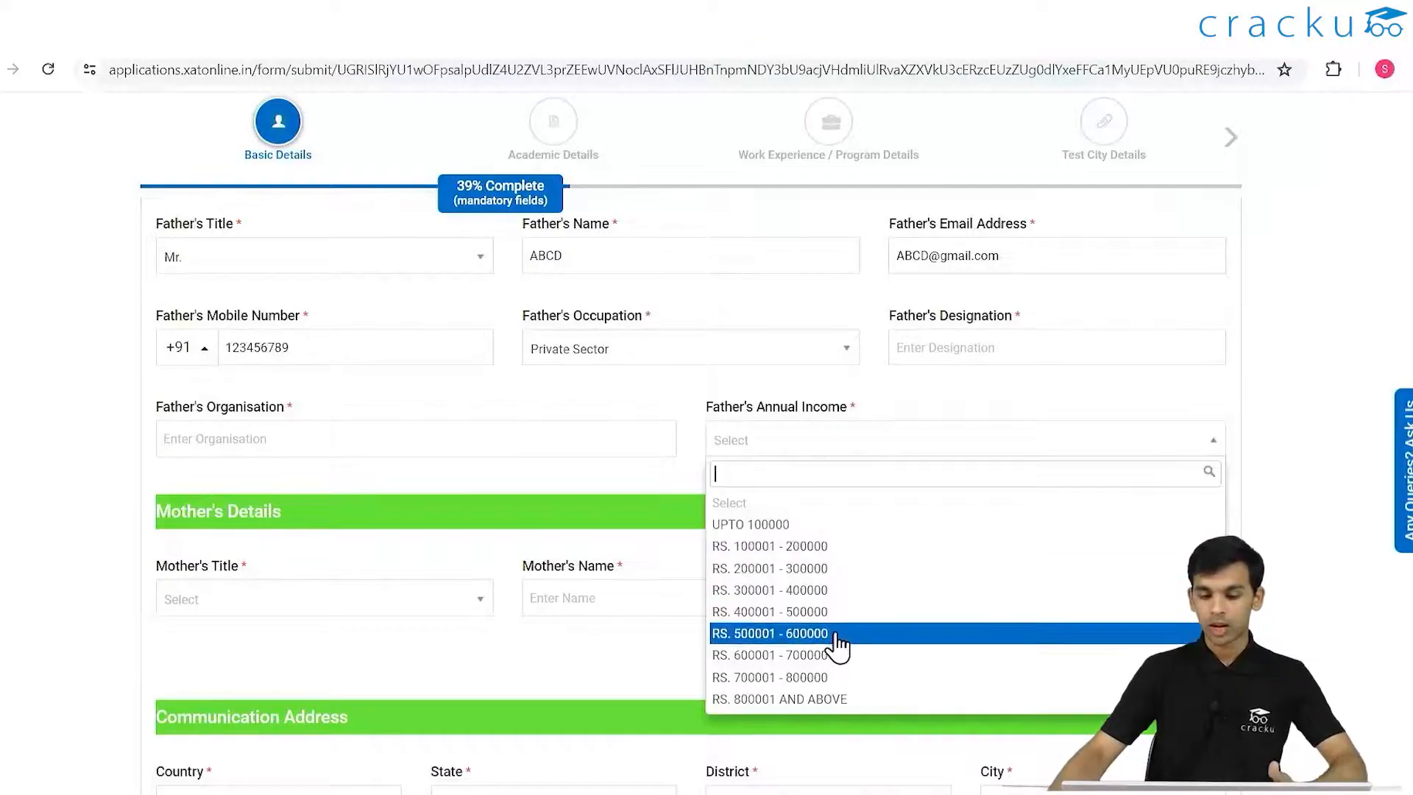
left_click(839, 698)
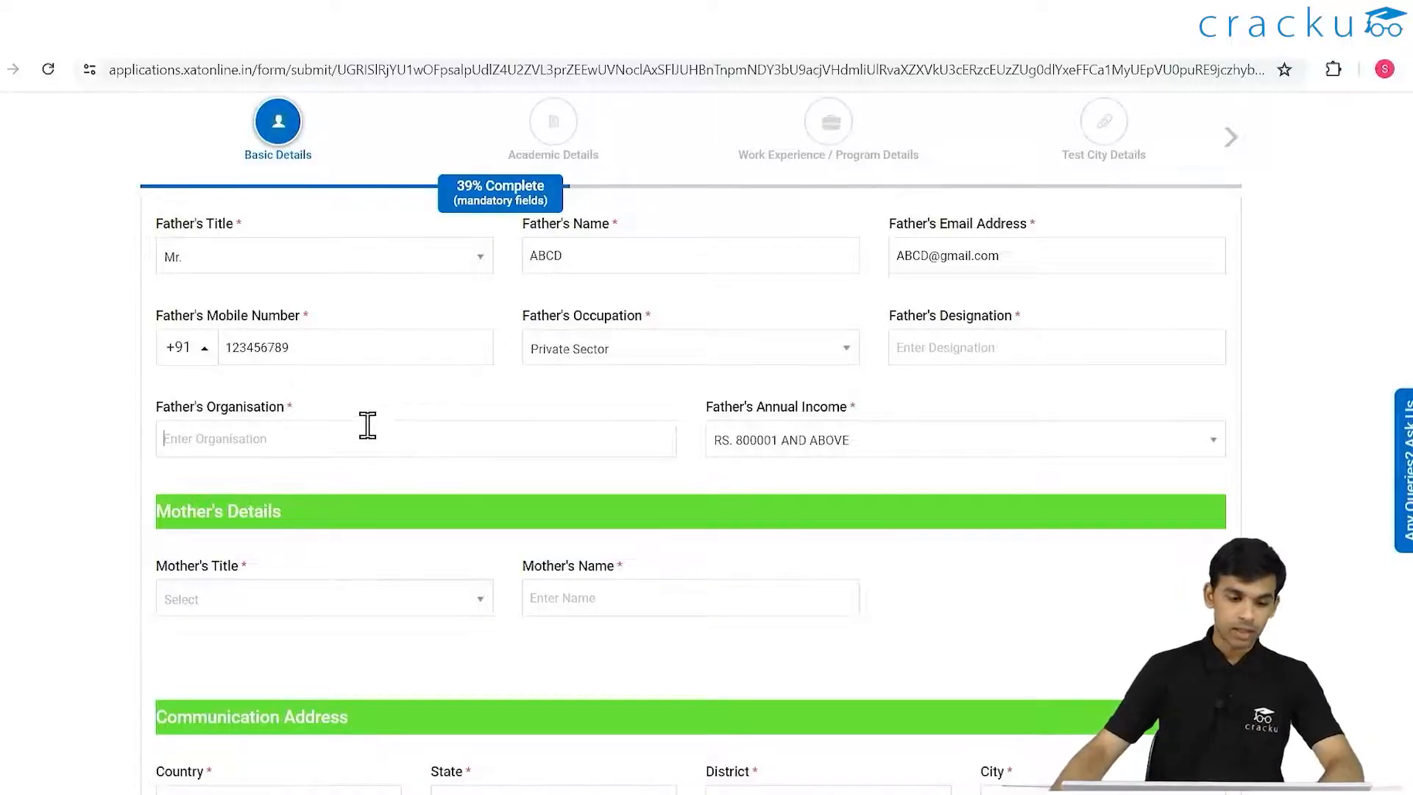
left_click(444, 434)
type("DOctoe")
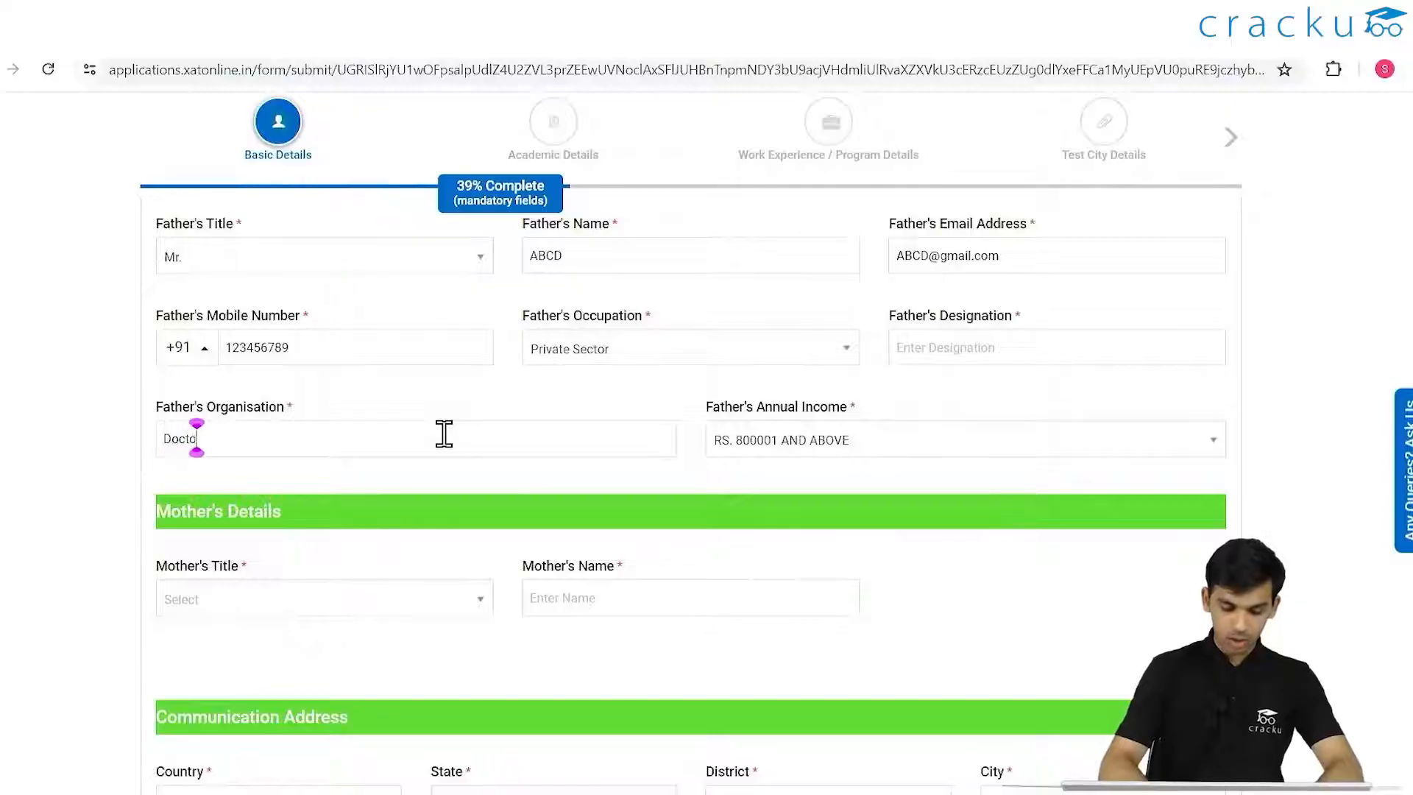
scroll(457, 434, "down", 1)
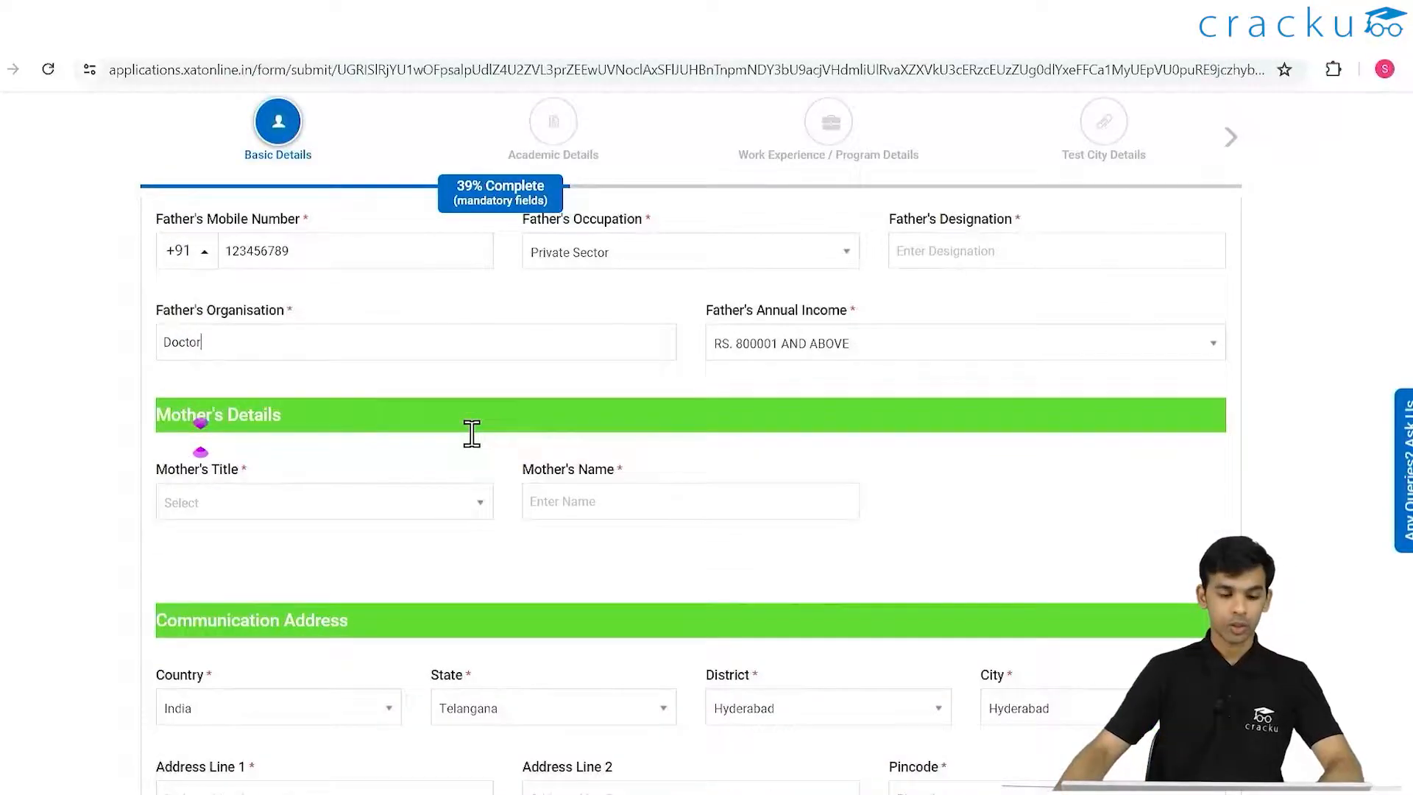
- Set mother's title to Mrs. and enter her name, e-mail address and mobile number
left_click(450, 505)
left_click(212, 591)
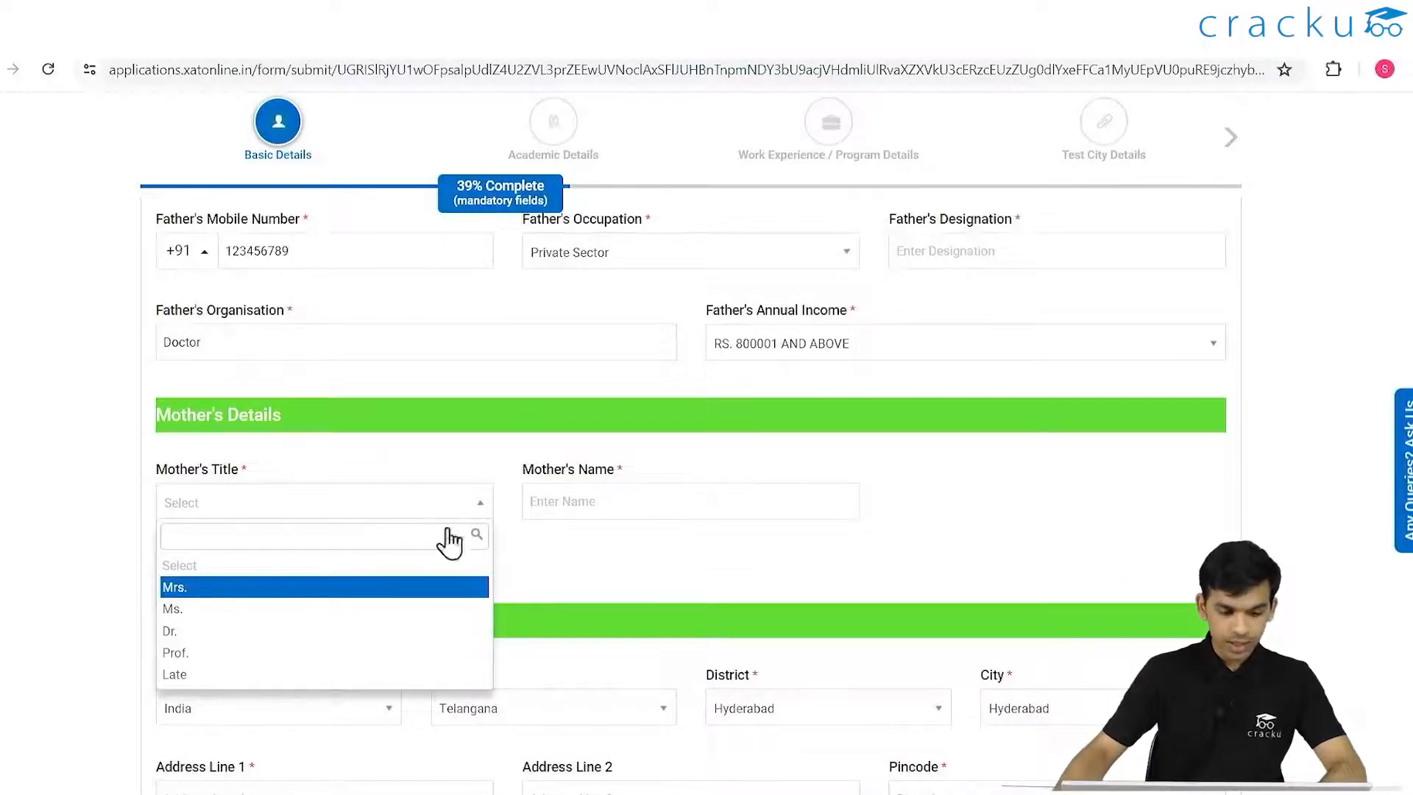
left_click(647, 504)
type("ABCD")
left_click(963, 499)
type("abcde#")
type("ga")
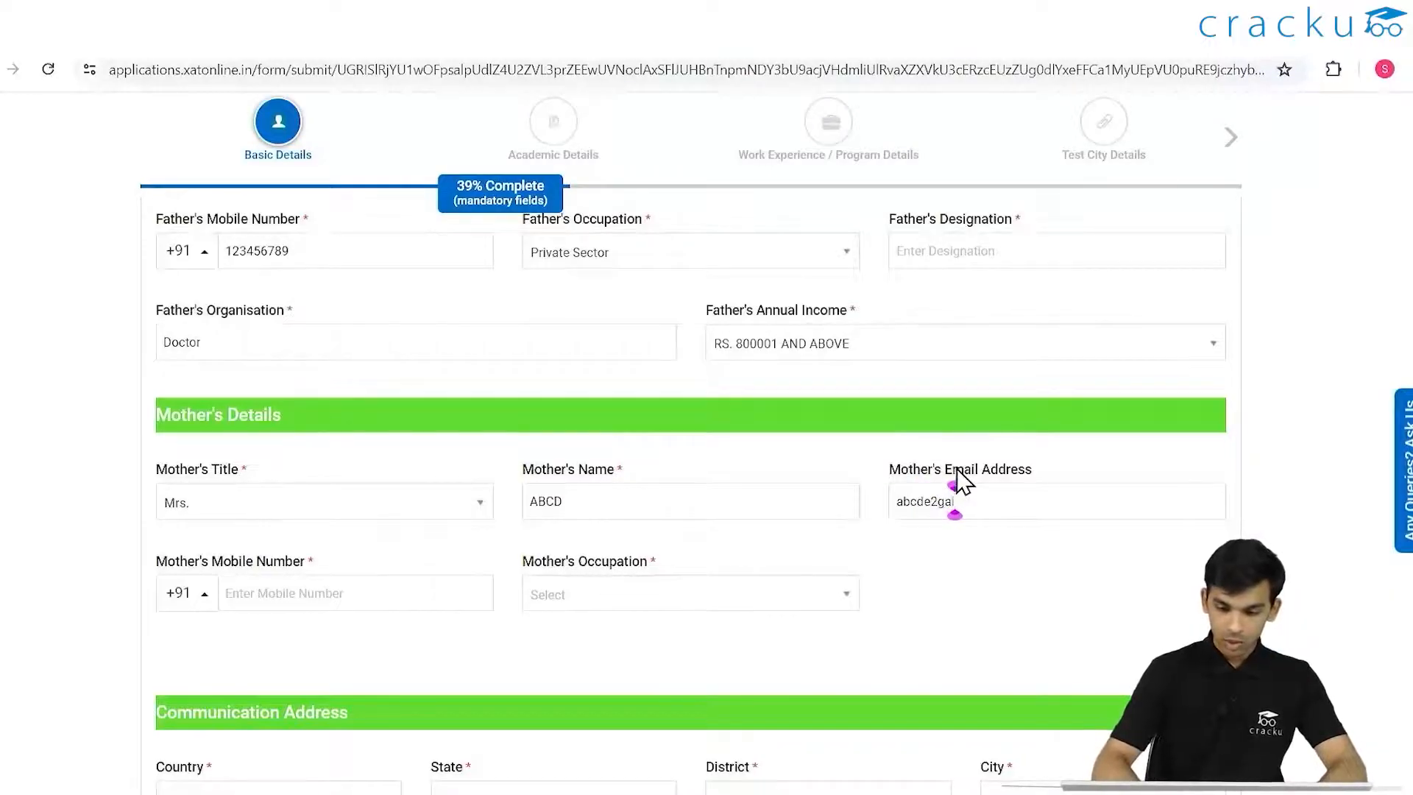
key("BackSpace")
key("BackSpace")
key("BackSpace")
type("@gmail.com")
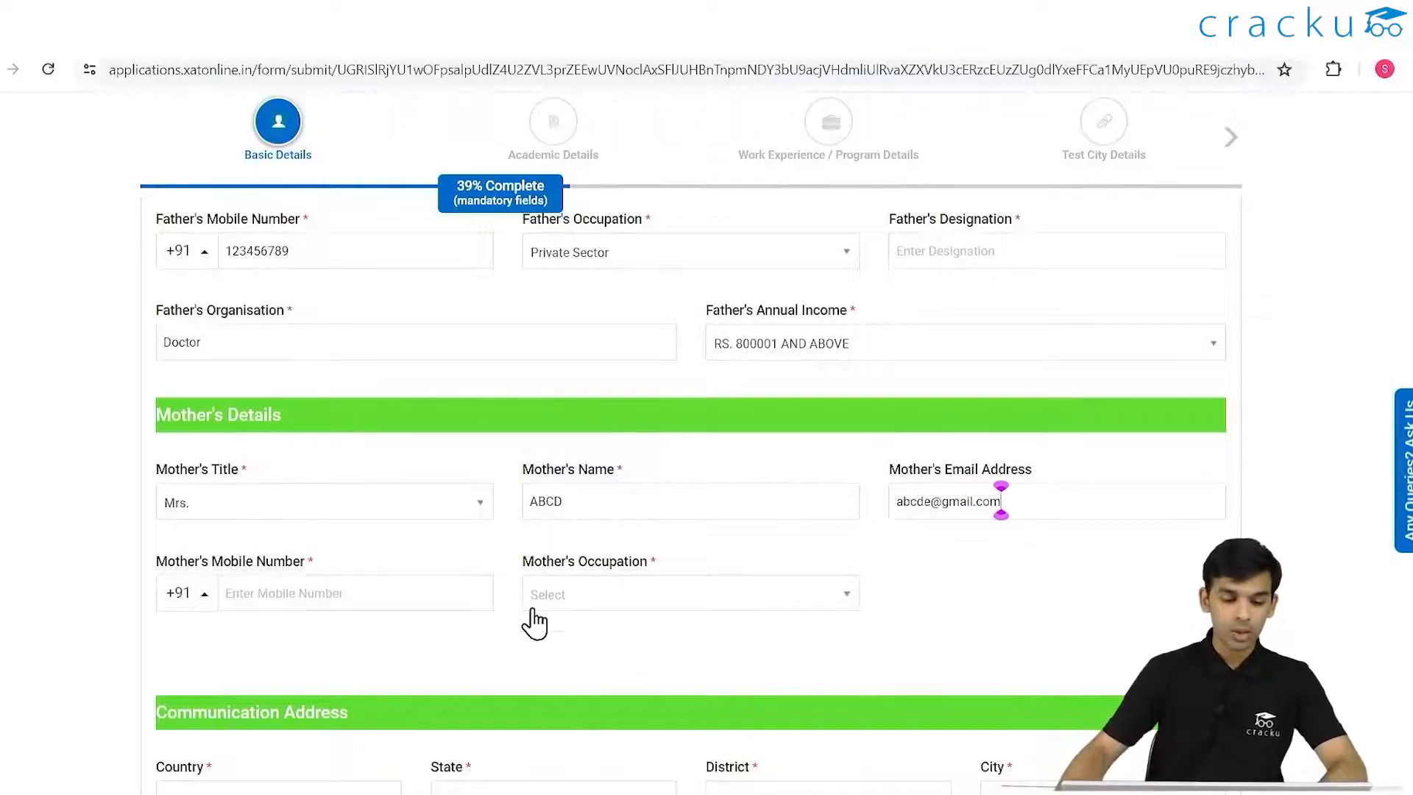
left_click(413, 587)
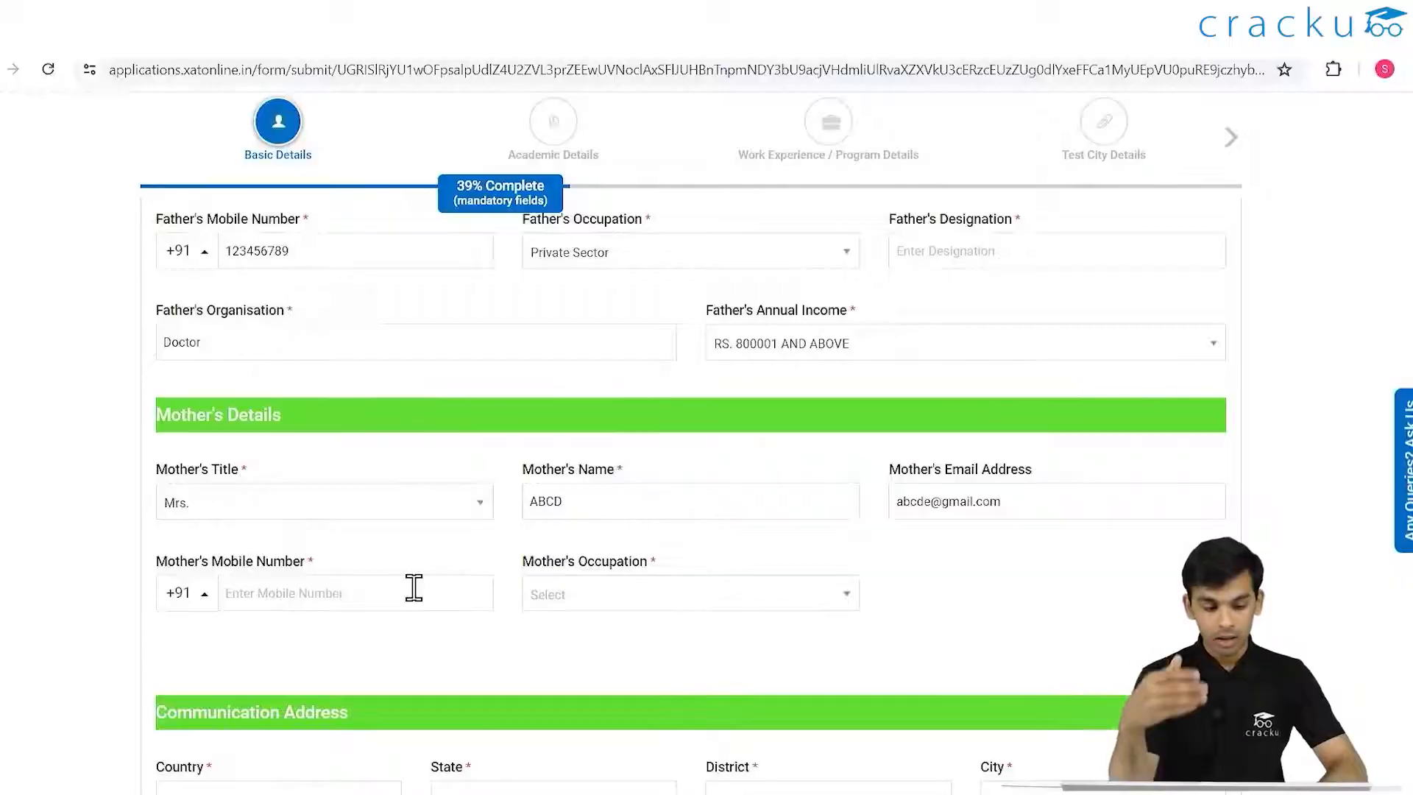
type("123456789")
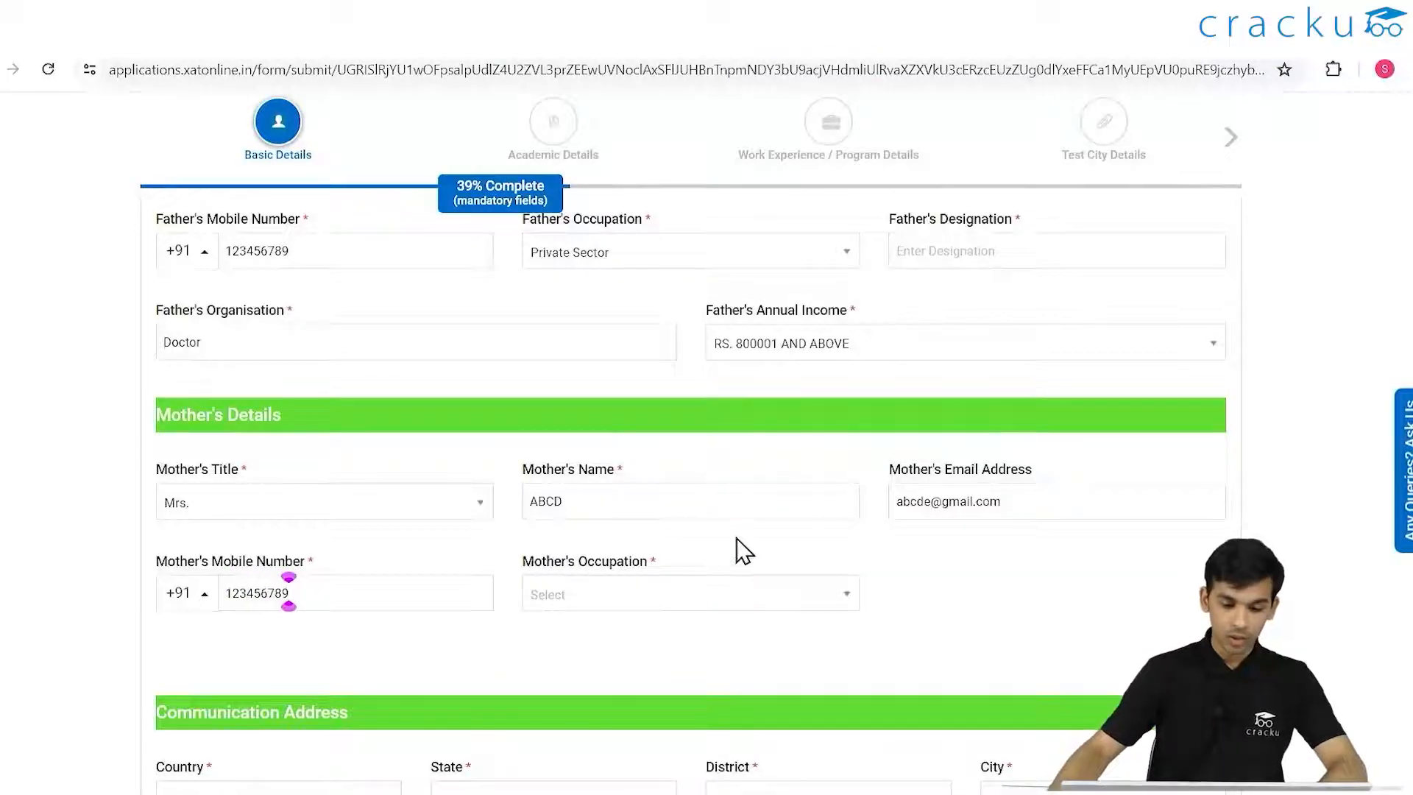
- Set the mother's occupation to Home Maker
left_click(545, 589)
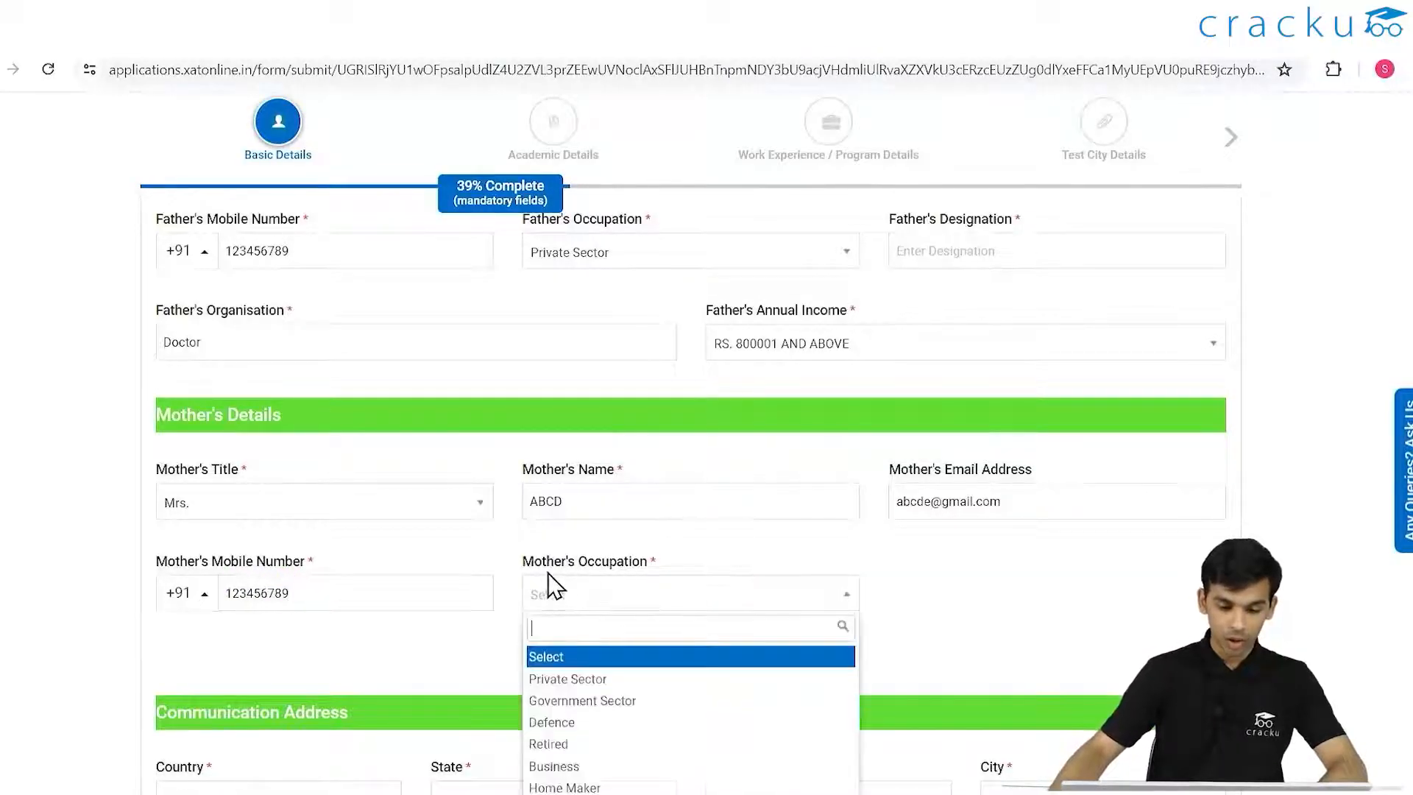
scroll(794, 570, "down", 4)
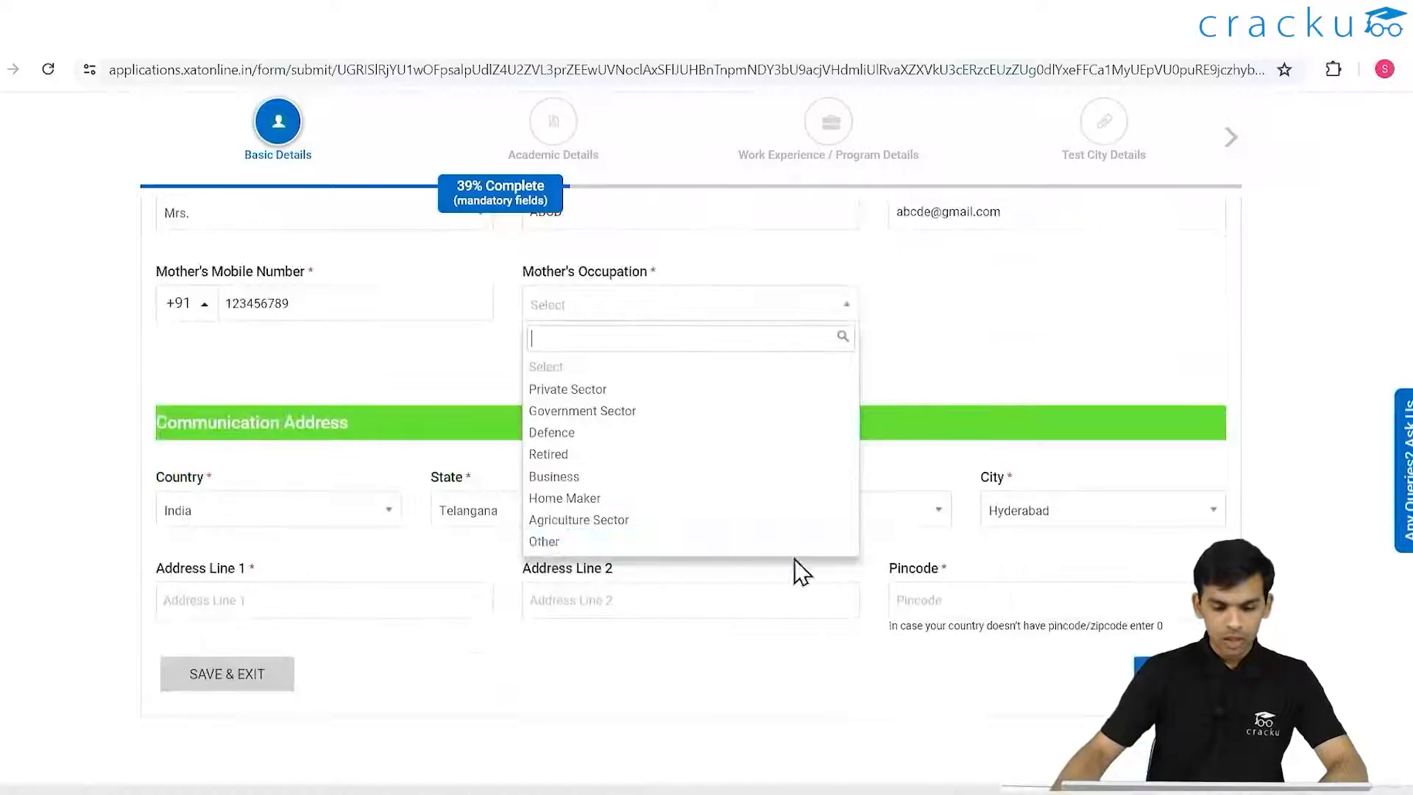
left_click(631, 543)
left_click(658, 313)
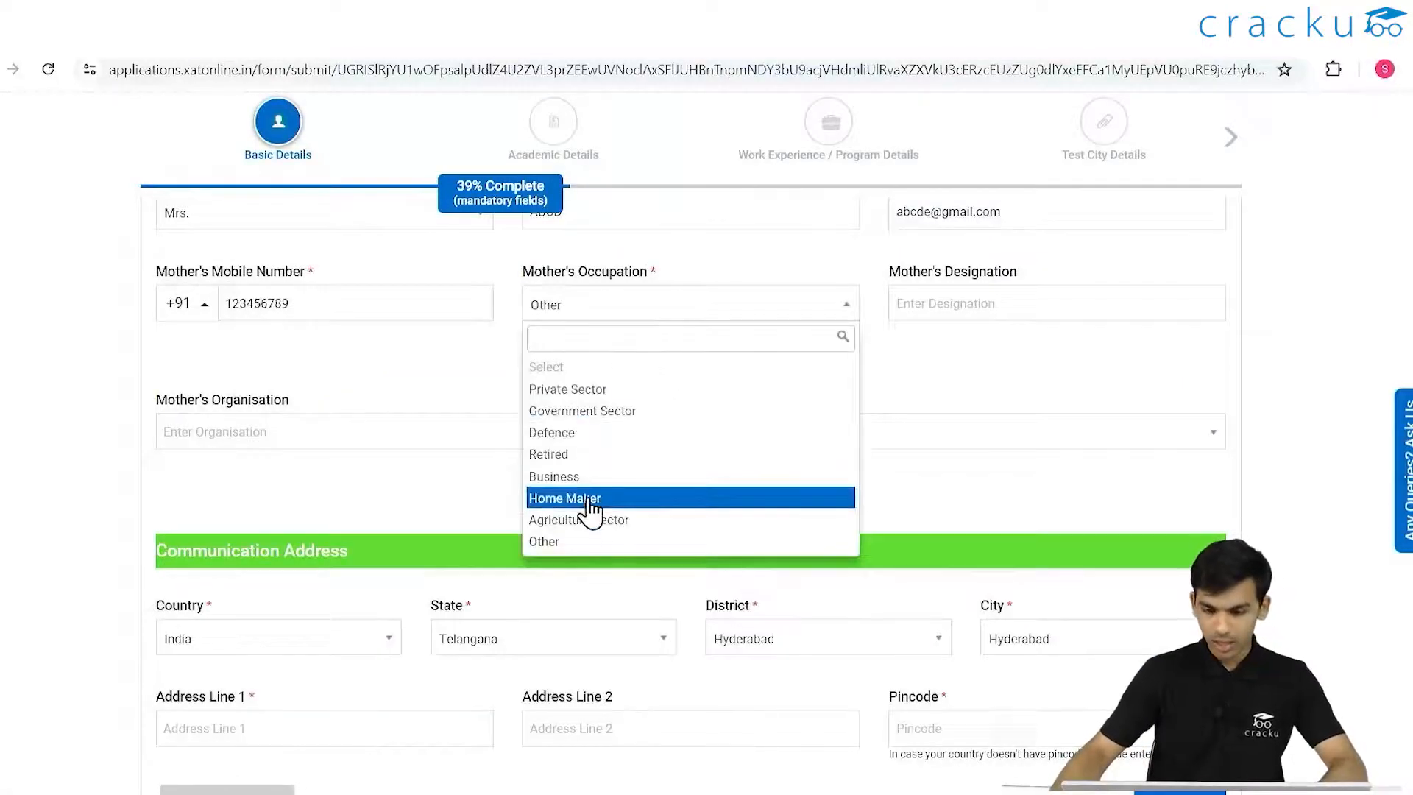
left_click(593, 499)
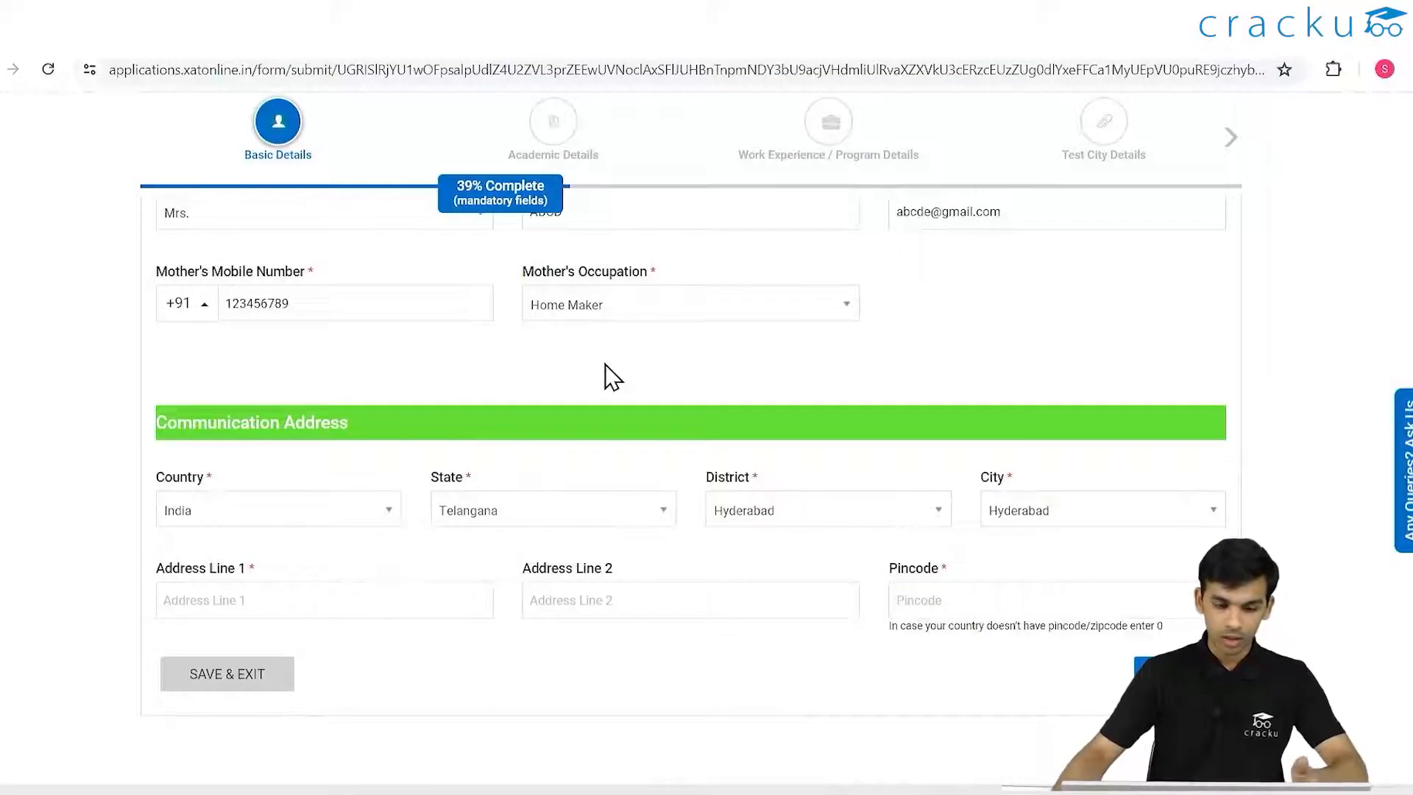
scroll(605, 363, "up", 3)
scroll(610, 376, "down", 3)
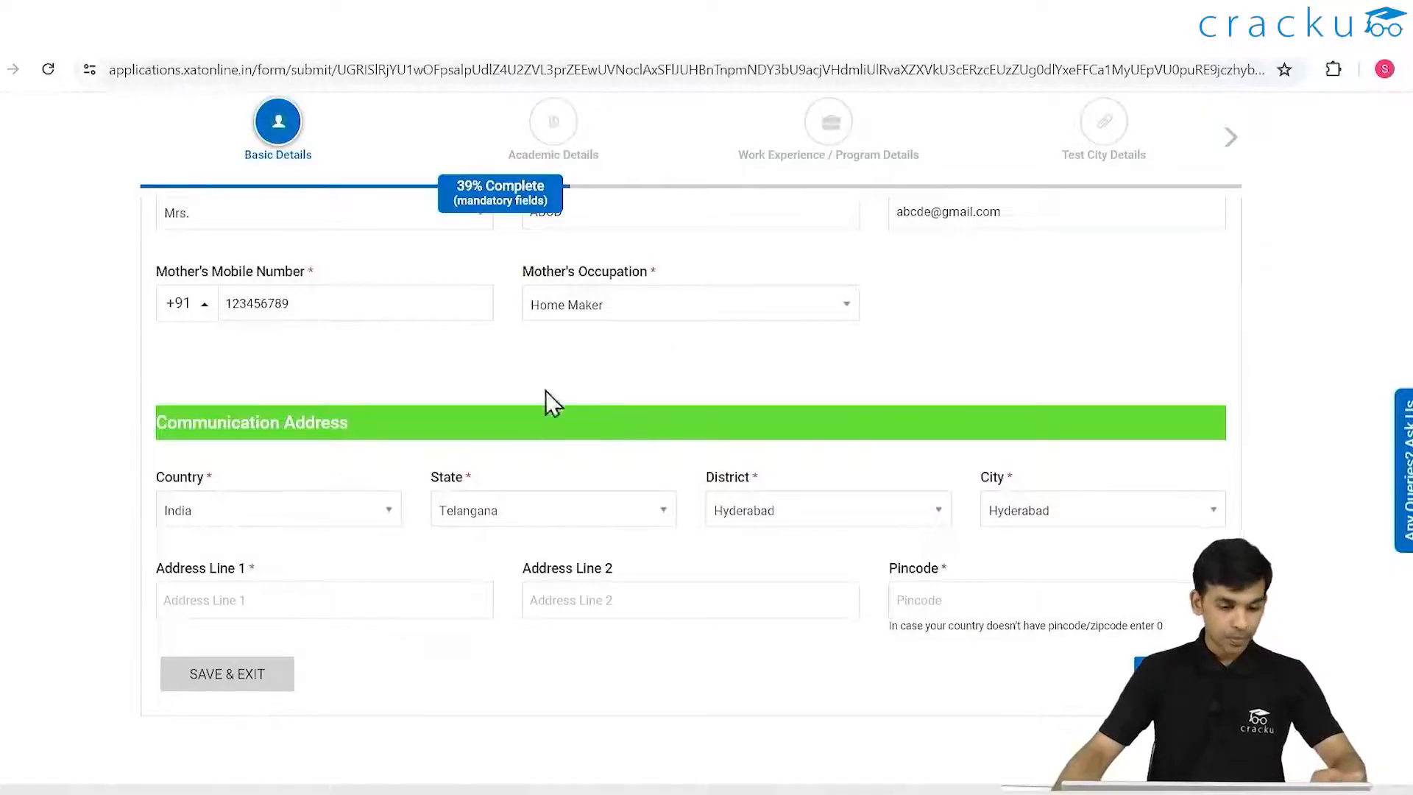
left_click(720, 305)
left_click(592, 390)
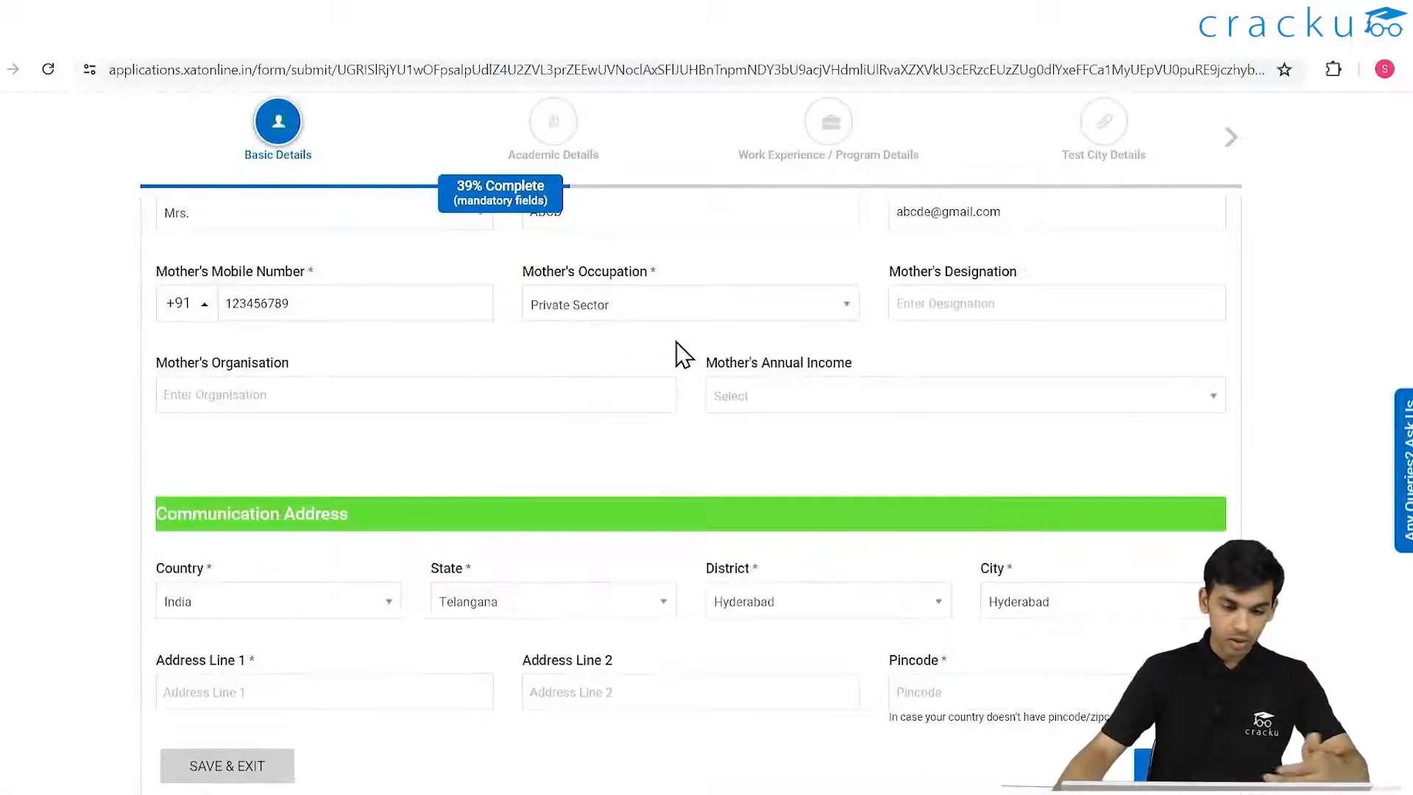
left_click(640, 309)
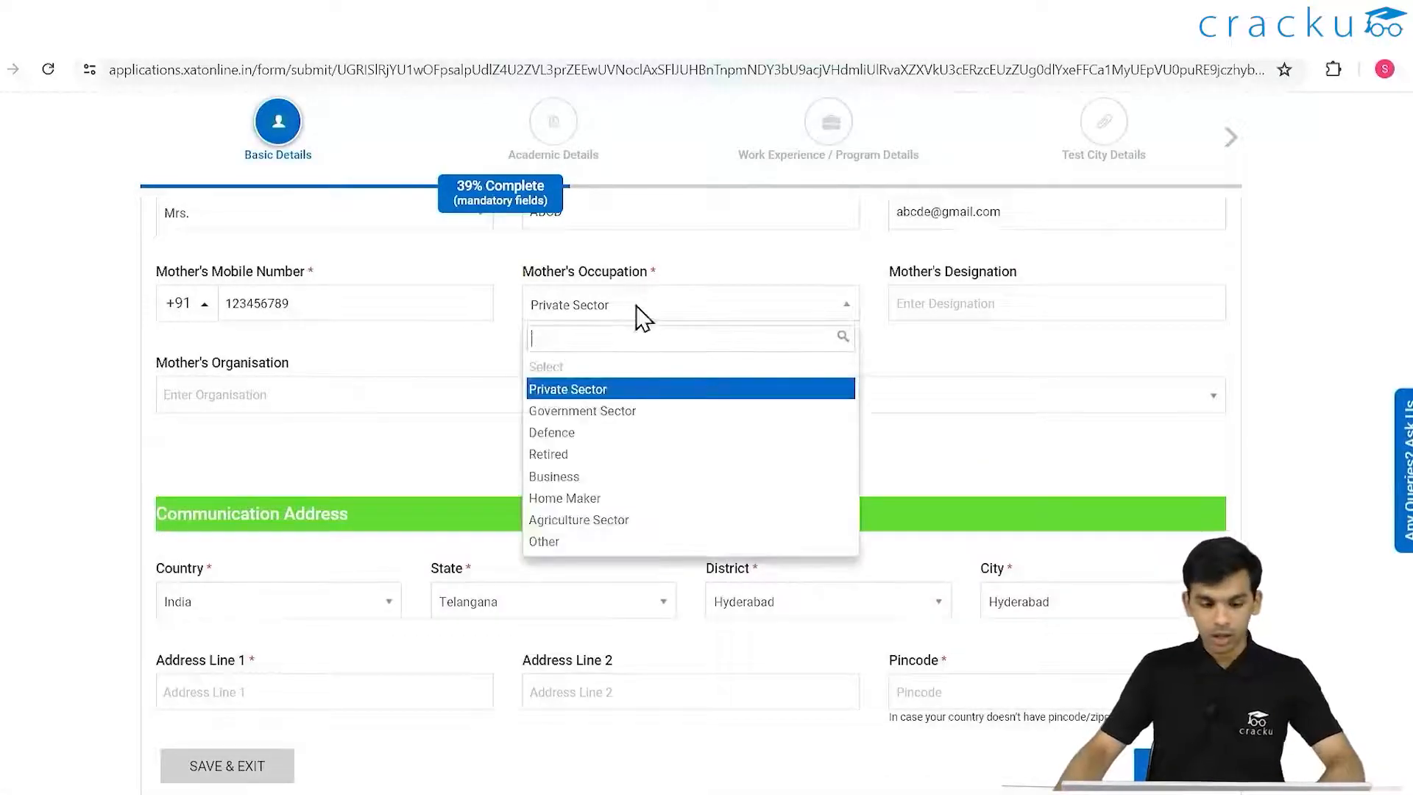
left_click(602, 499)
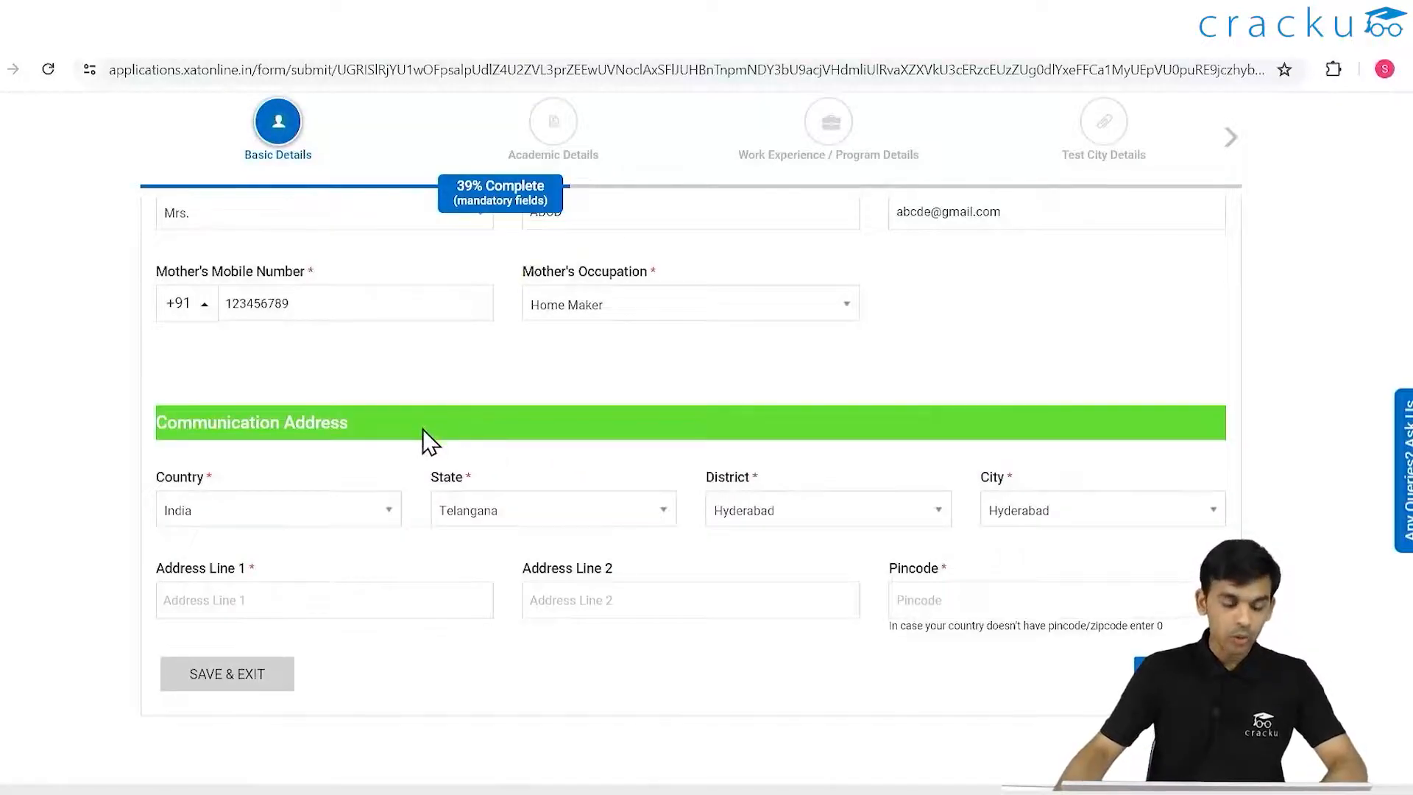
- Enter pincode 5 and CRACKU in both communication address lines
scroll(366, 491, "down", 2)
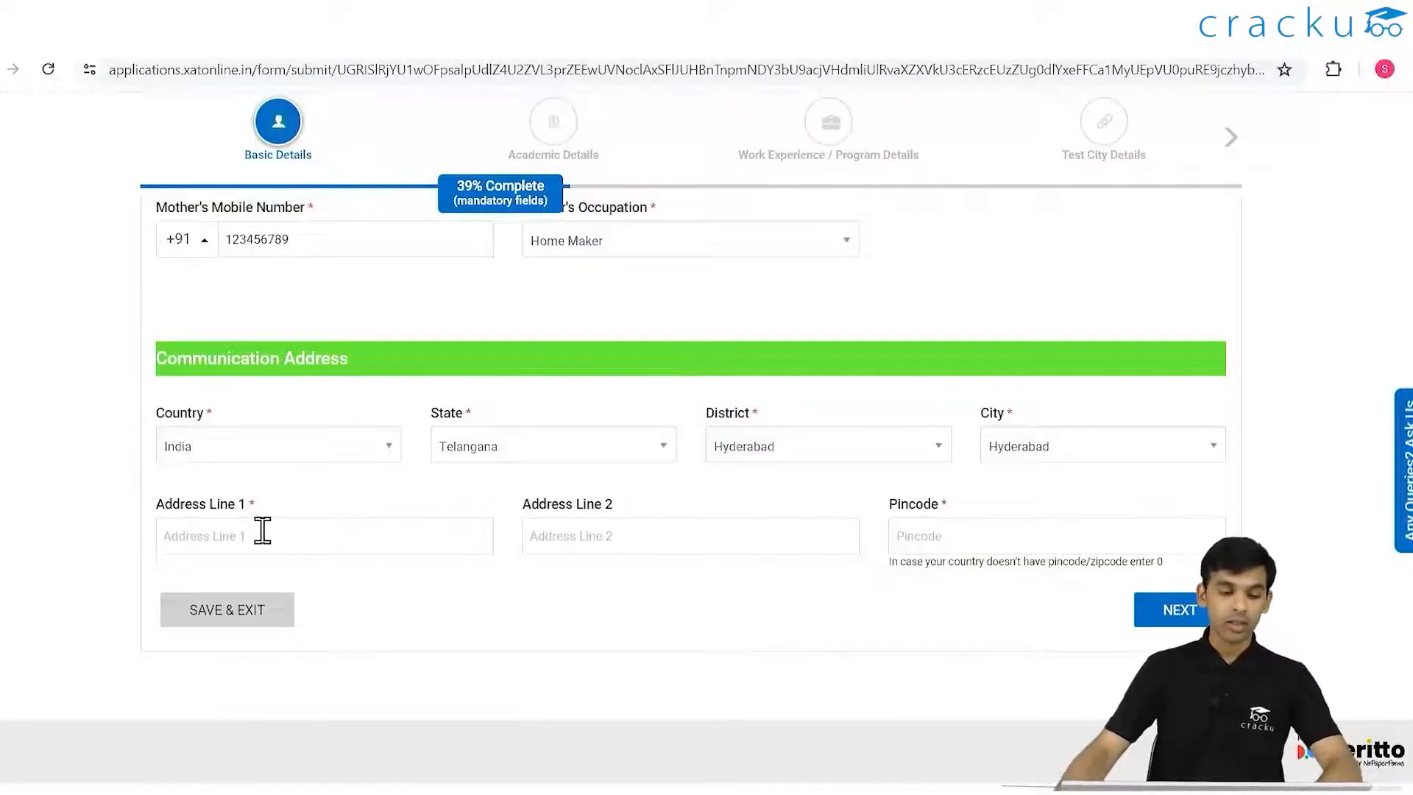
left_click(997, 531)
type("5")
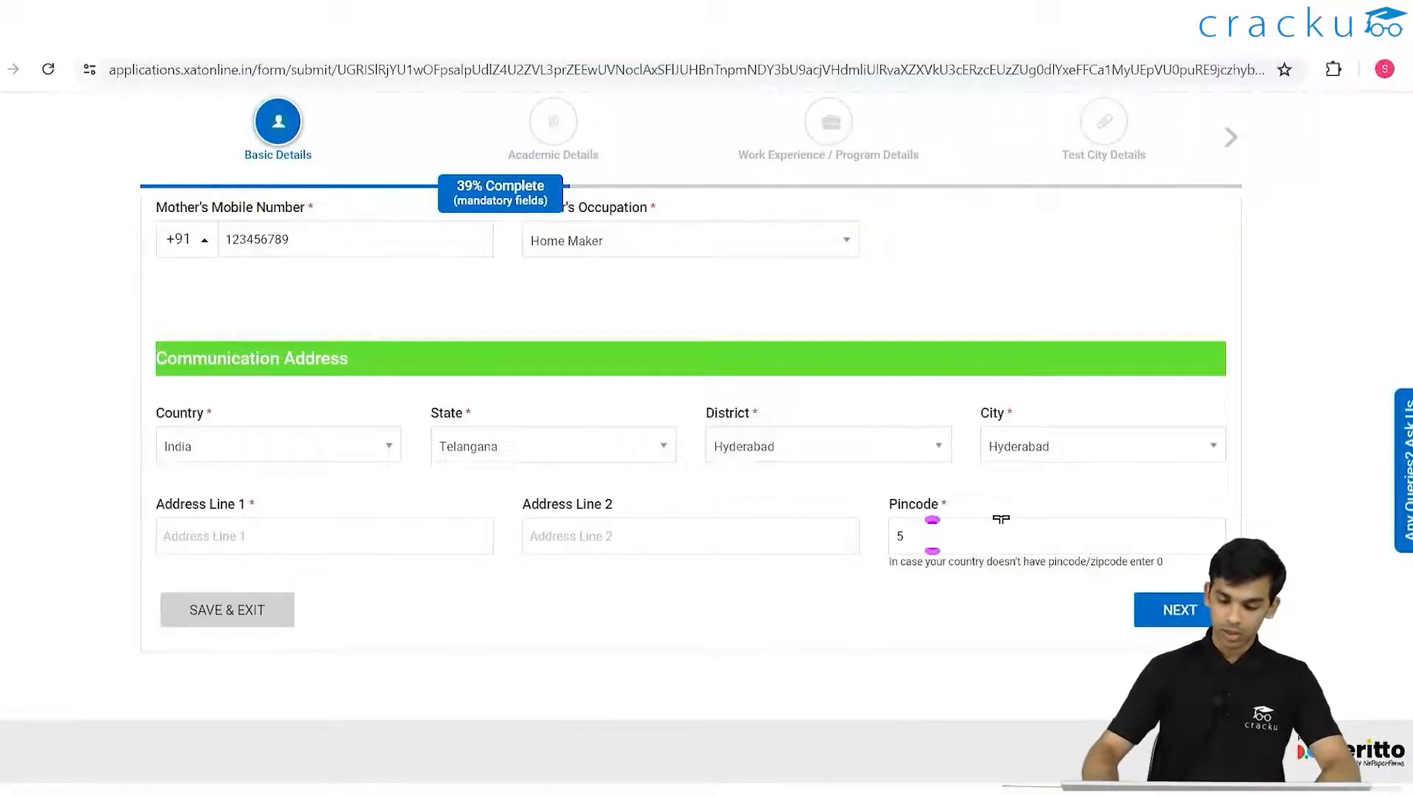
left_click(413, 545)
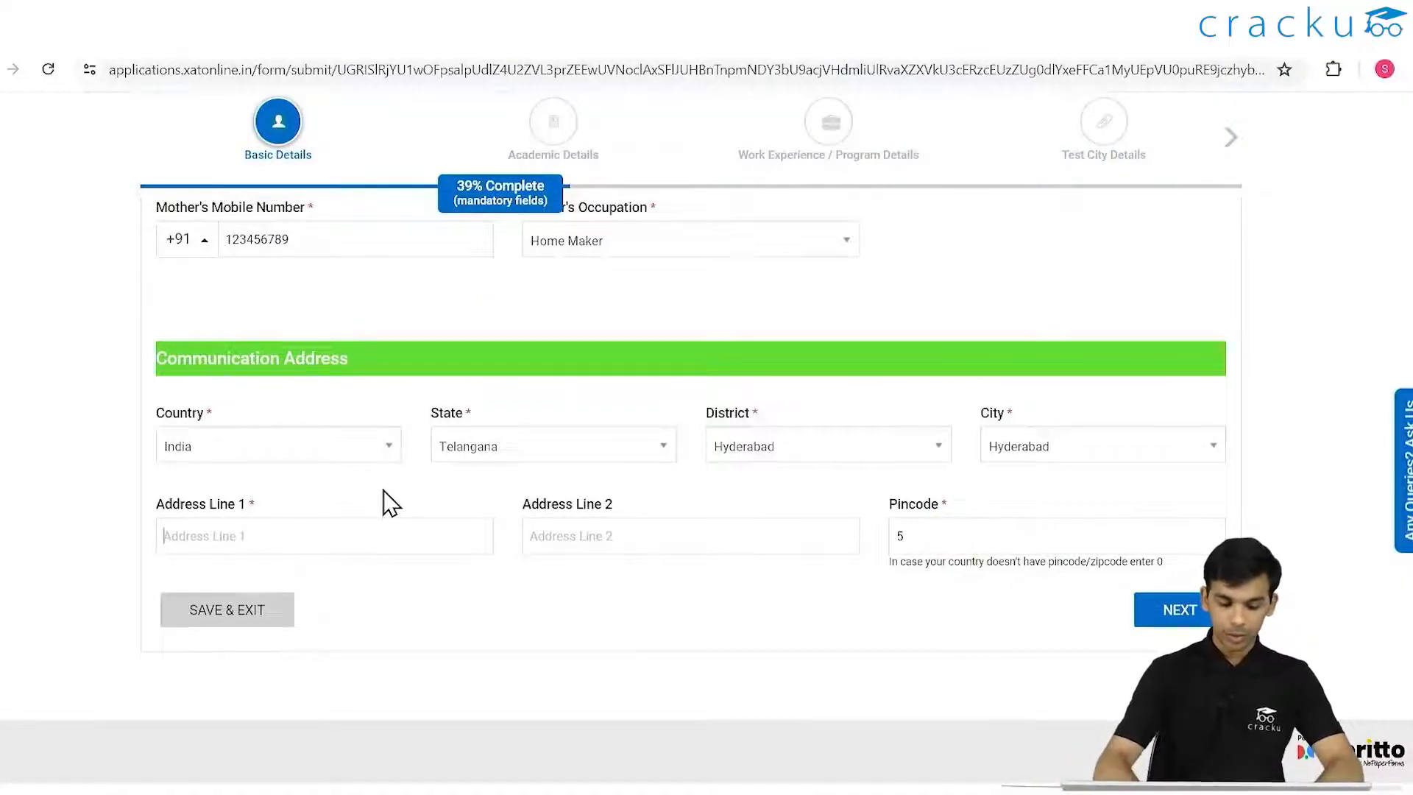
type("CRACKU")
key("Tab")
type("CRACK")
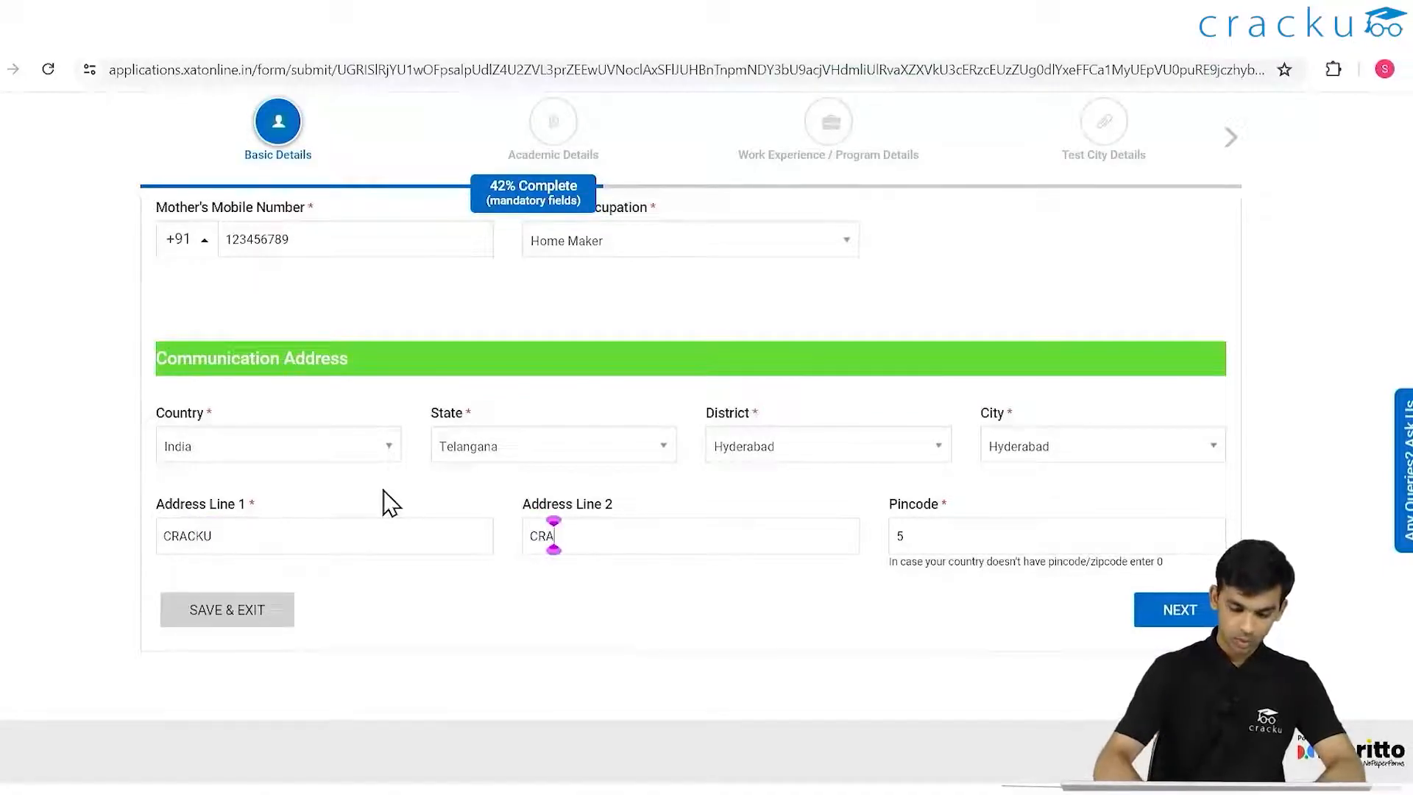
type("U")
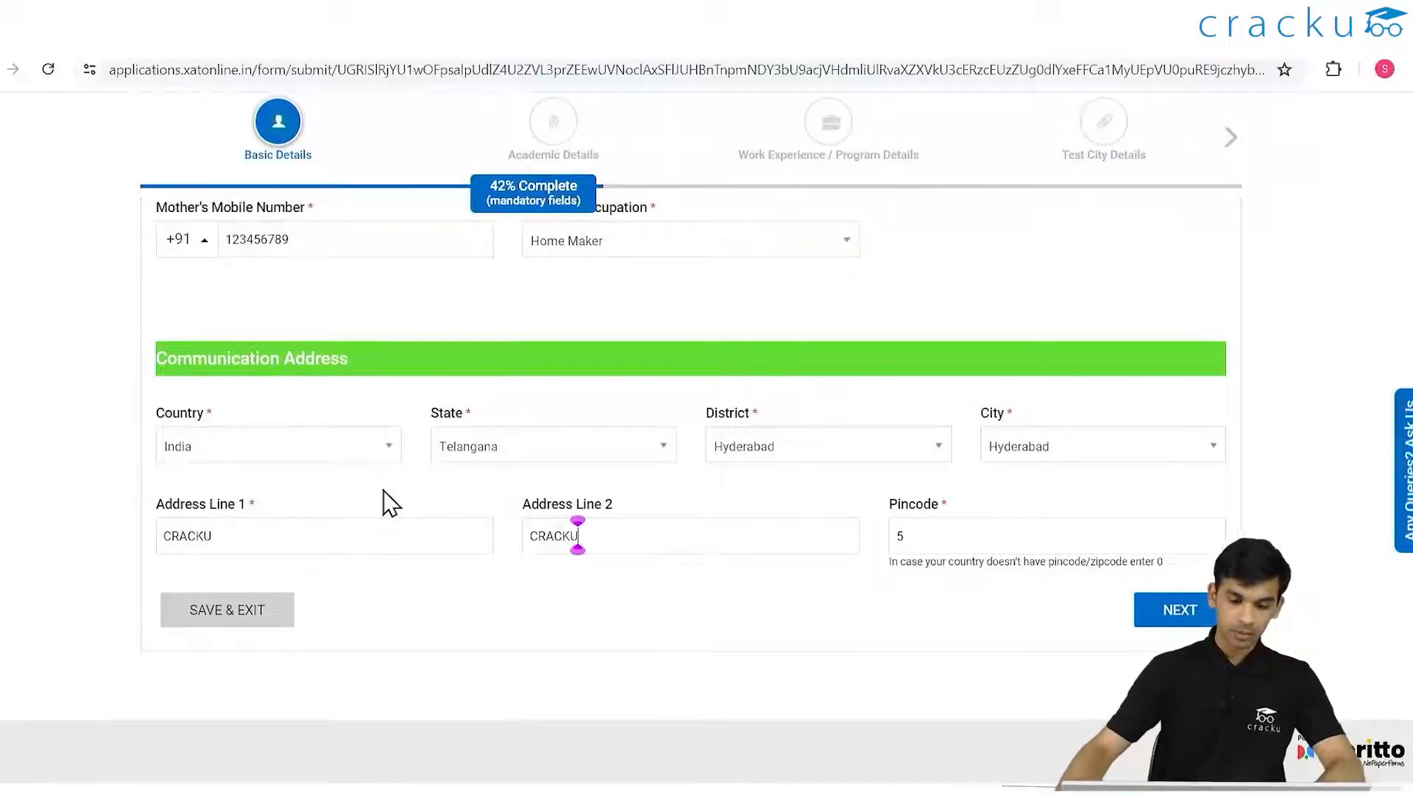
- Append a digit to both parents' mobile numbers and set Father's Designation to Dr
left_click(1177, 611)
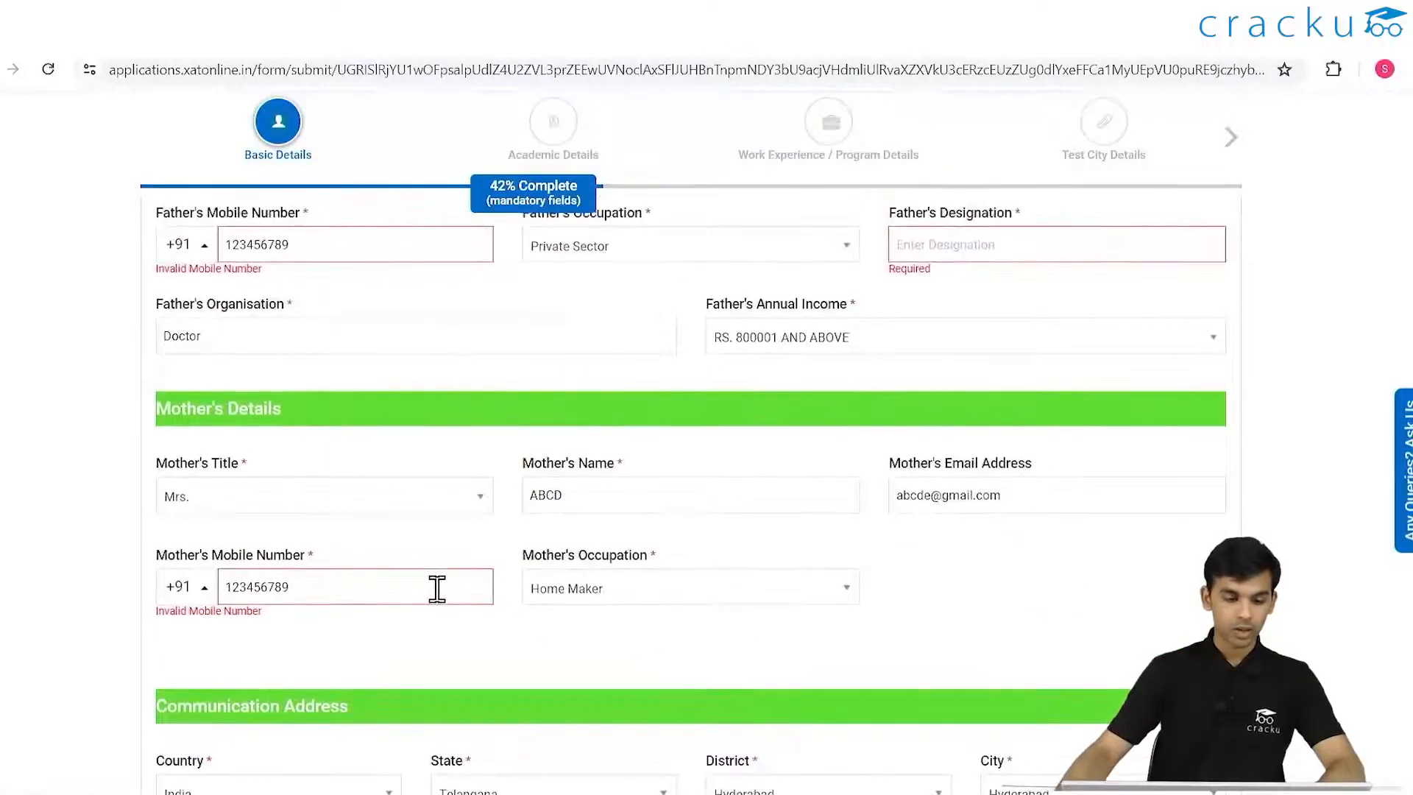
left_click(437, 585)
type("0")
left_click(316, 252)
type("0")
left_click(934, 256)
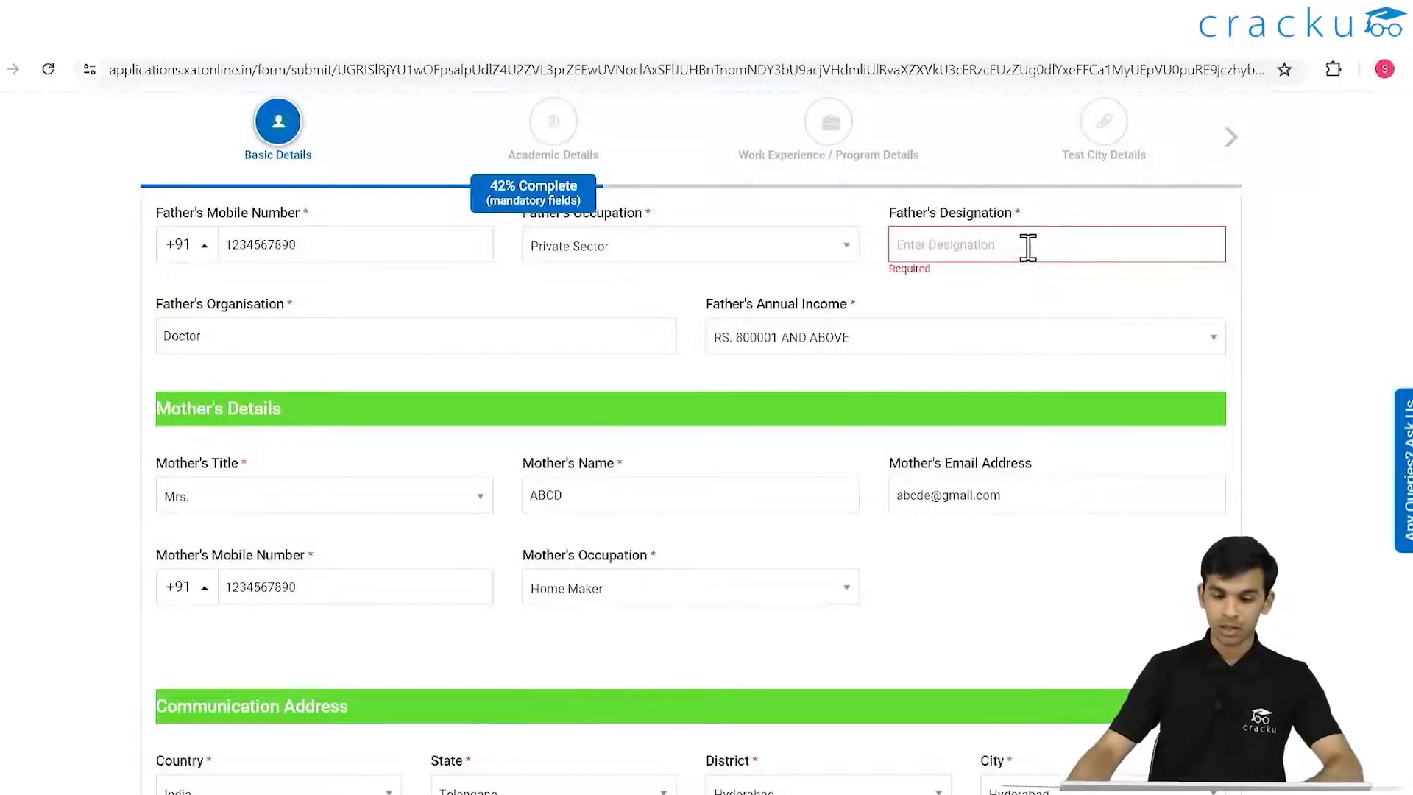
type("Dr")
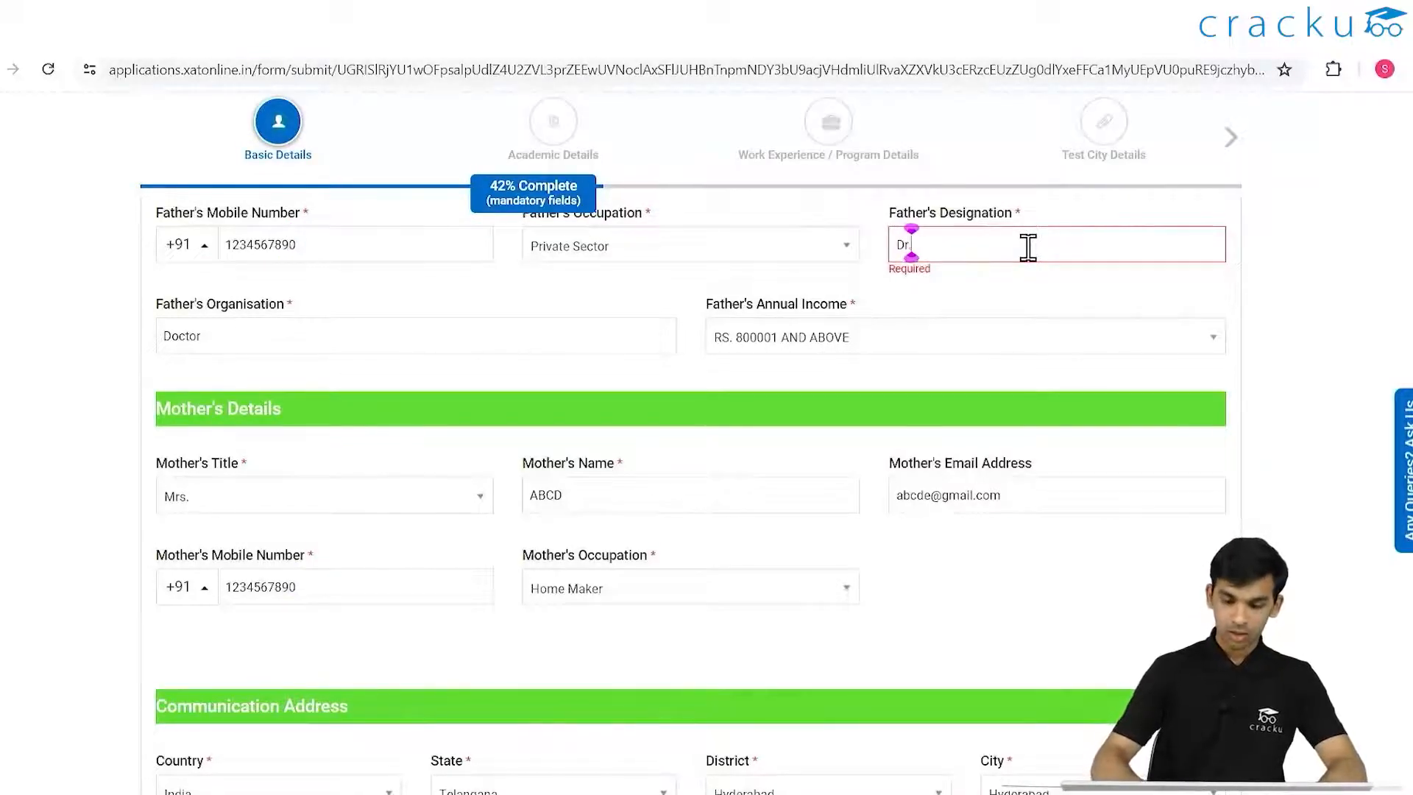
- Resubmit the basic details and start re-entering the father's mobile number
scroll(1057, 344, "down", 5)
left_click(1167, 614)
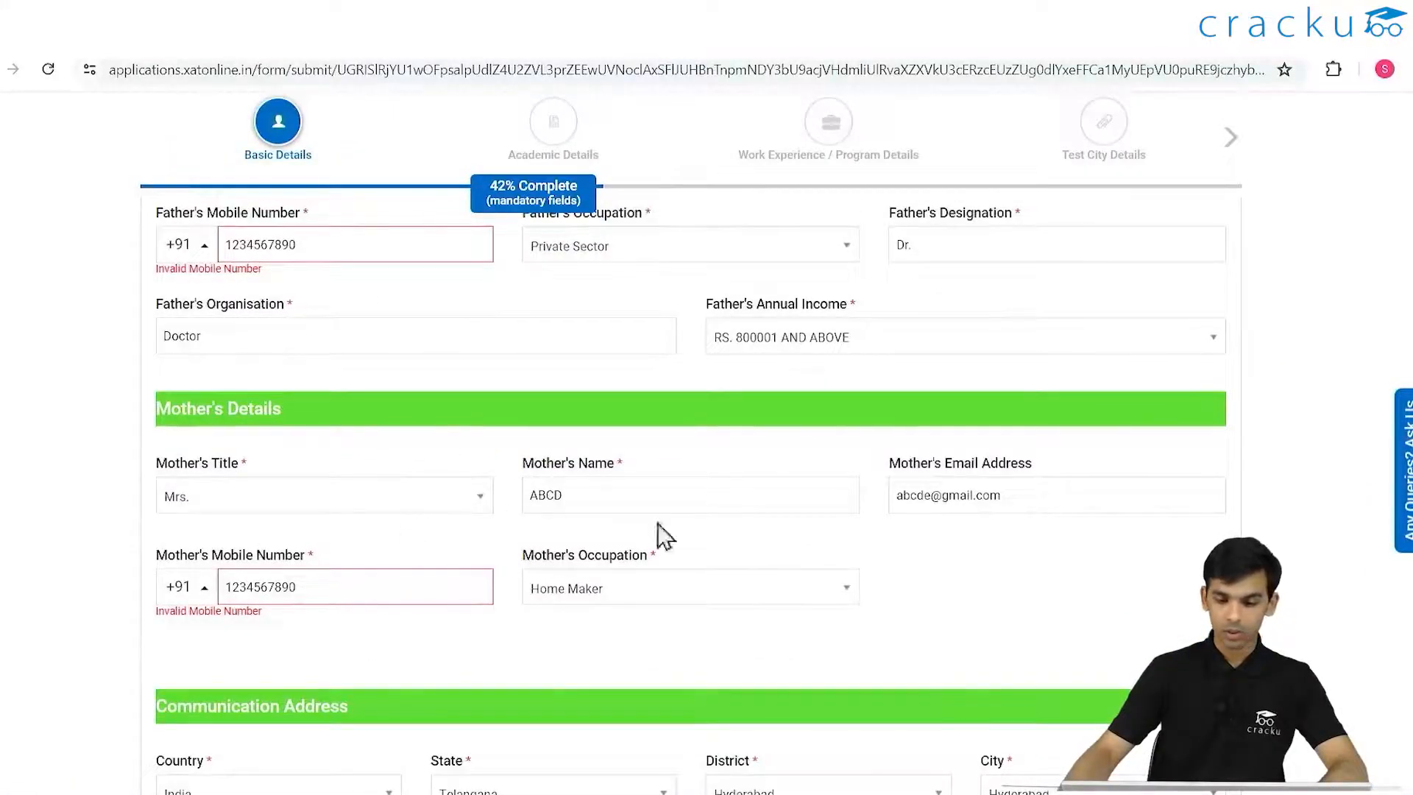
scroll(432, 542, "up", 4)
left_click_drag(321, 536, 145, 542)
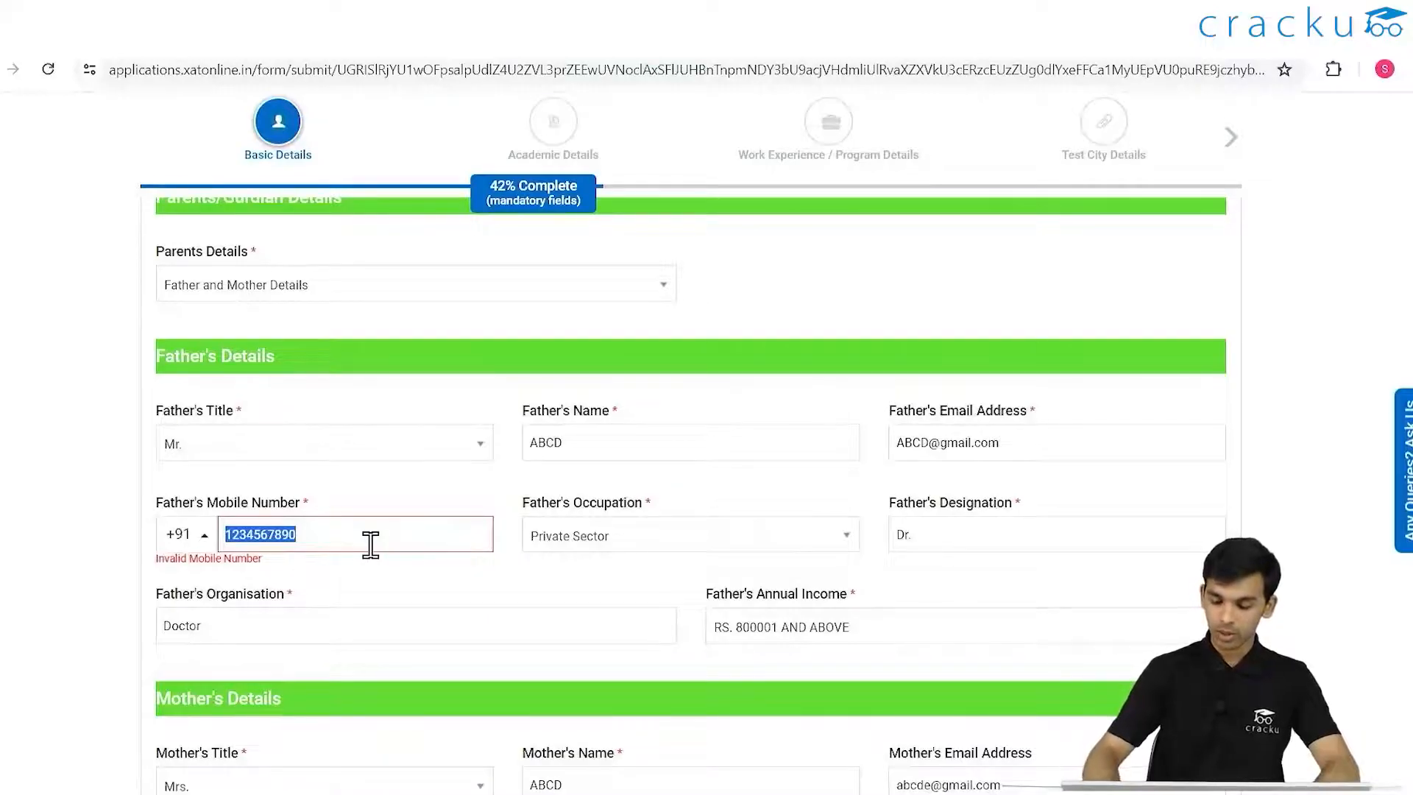
type("9")
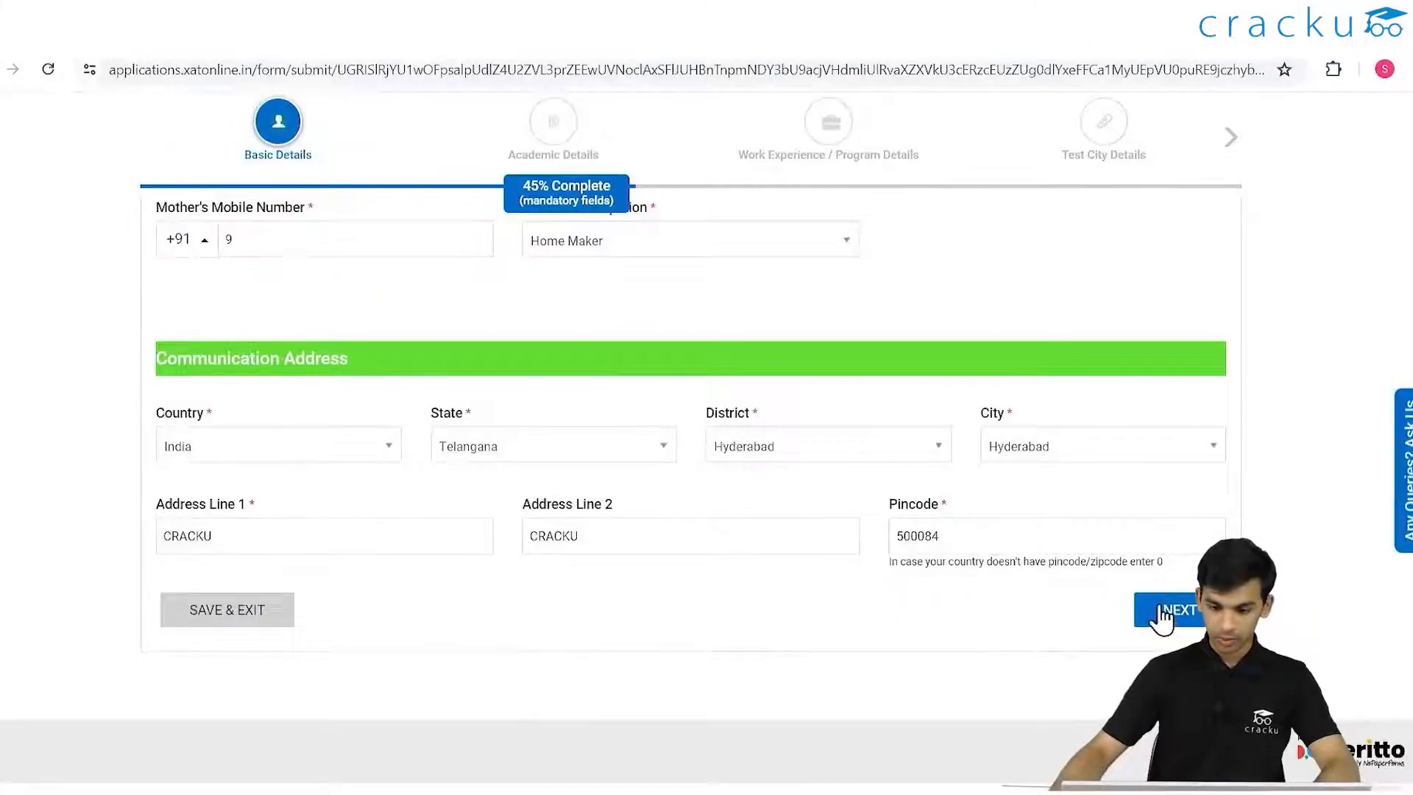
- Go to Academic Details and set the 10th state to Gujarat and city to AHMEDABAD
left_click(1172, 616)
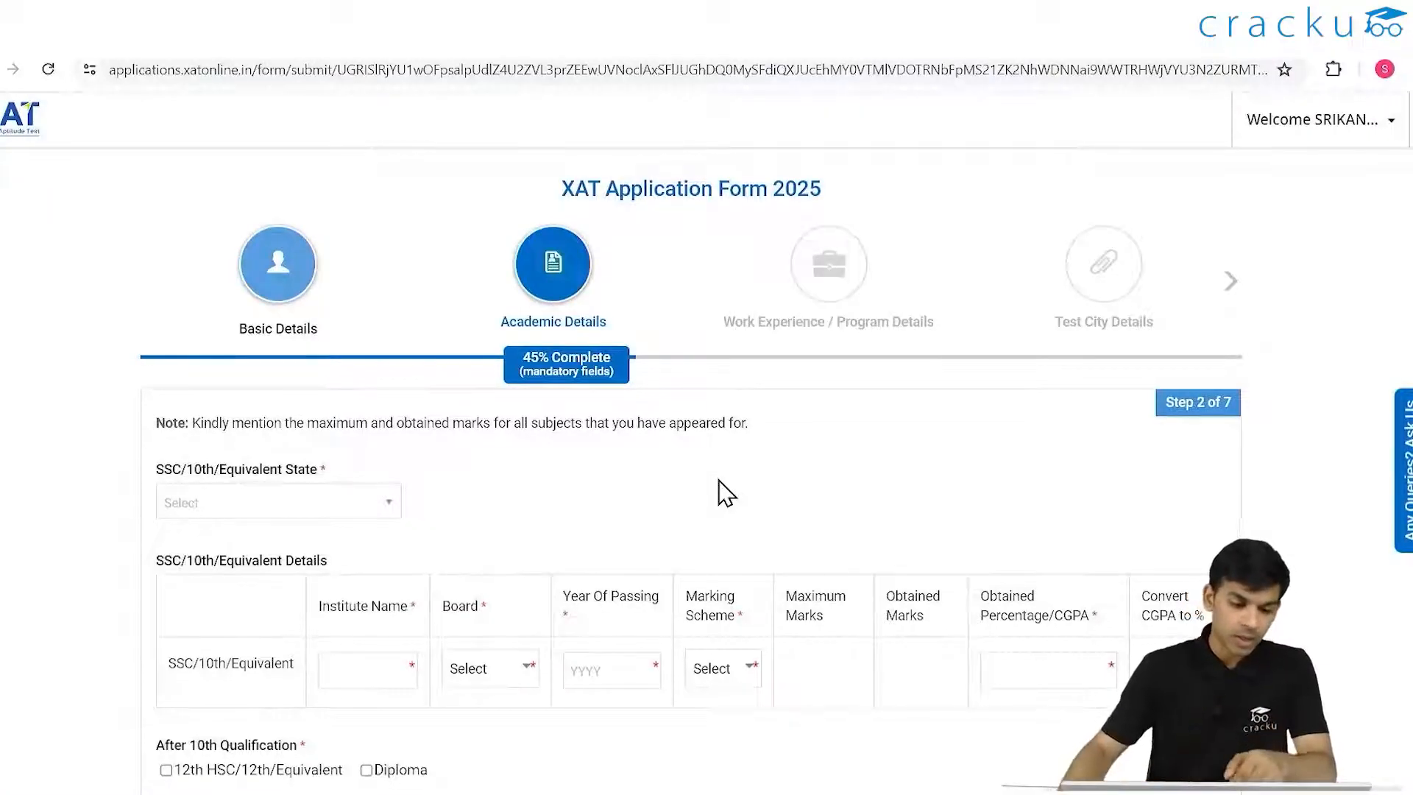
left_click(375, 503)
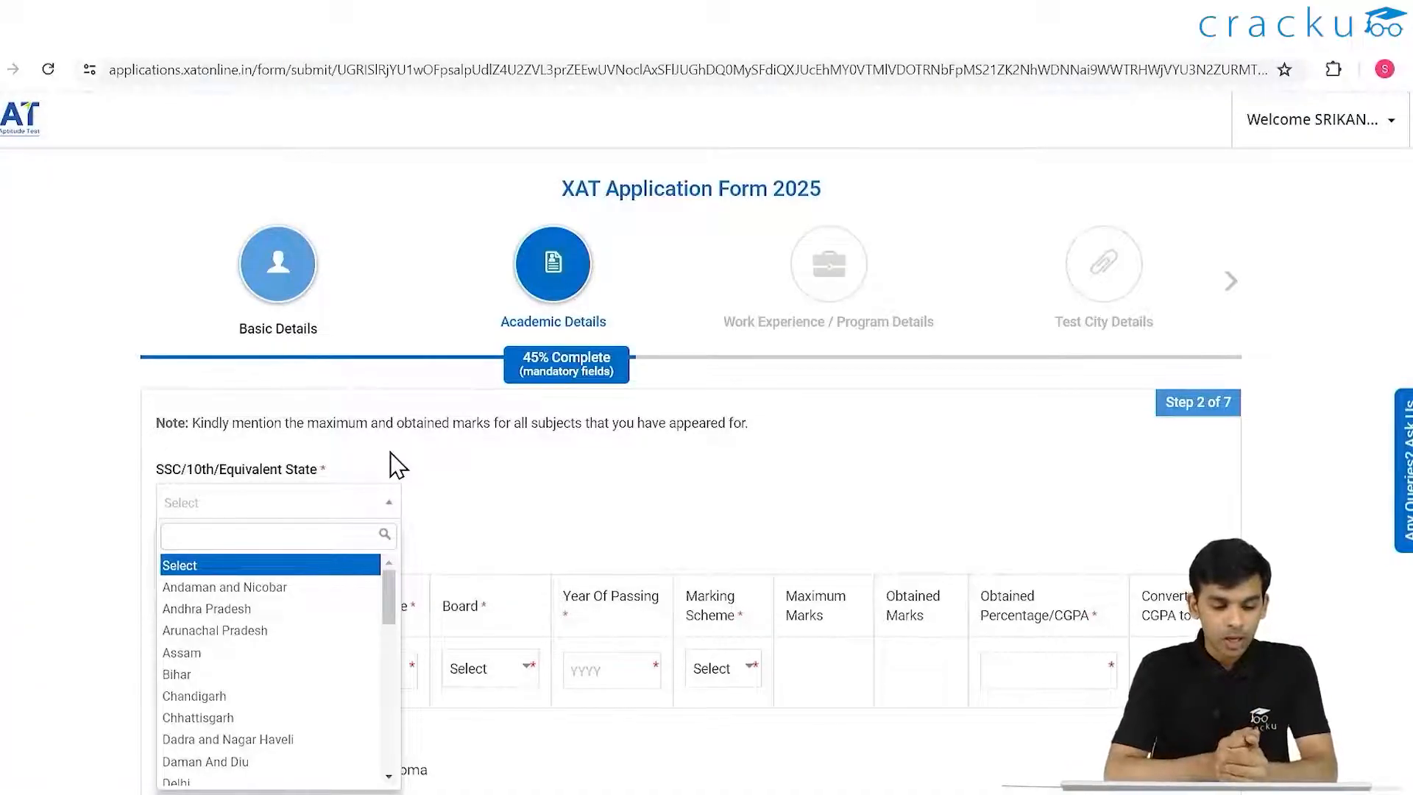
scroll(317, 592, "down", 5)
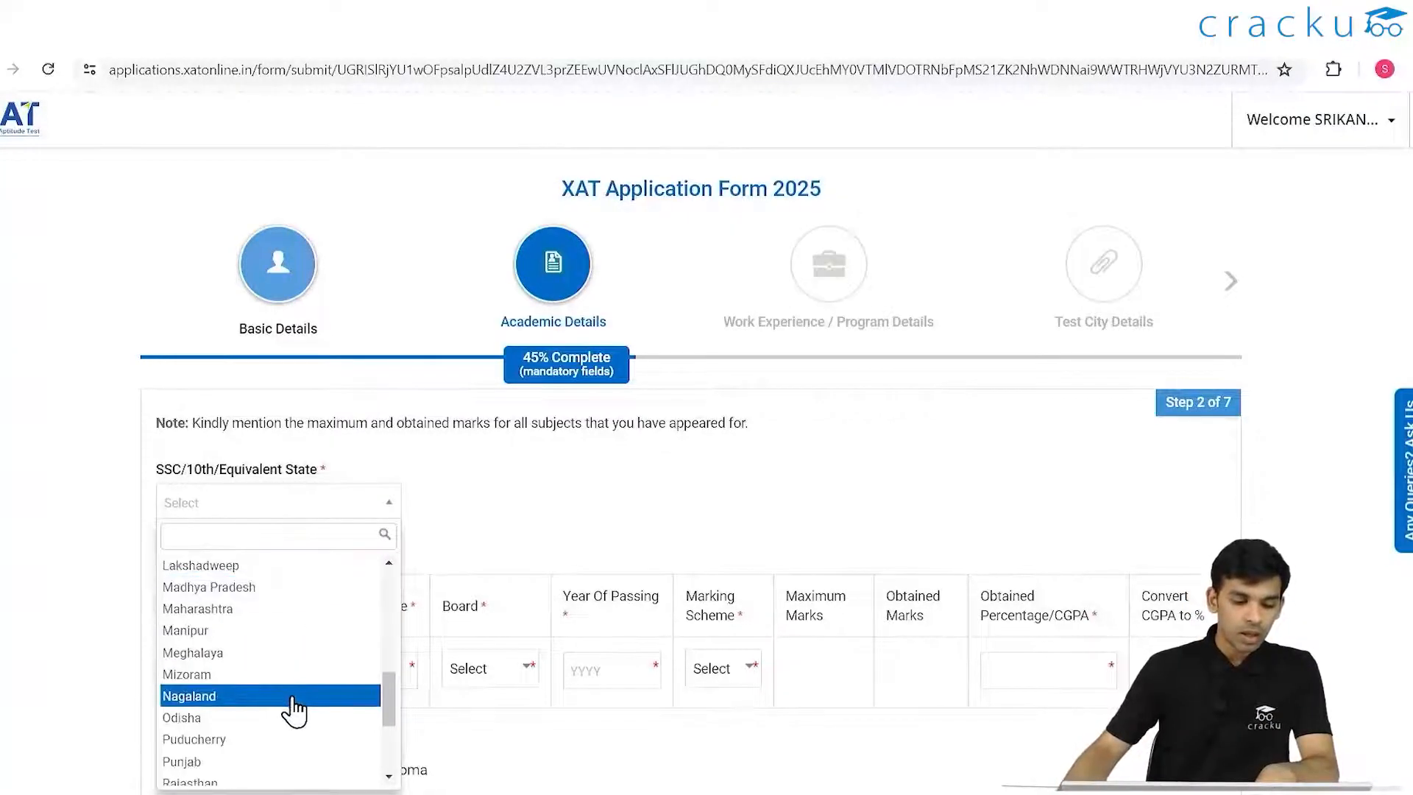
scroll(294, 703, "up", 2)
scroll(243, 647, "up", 3)
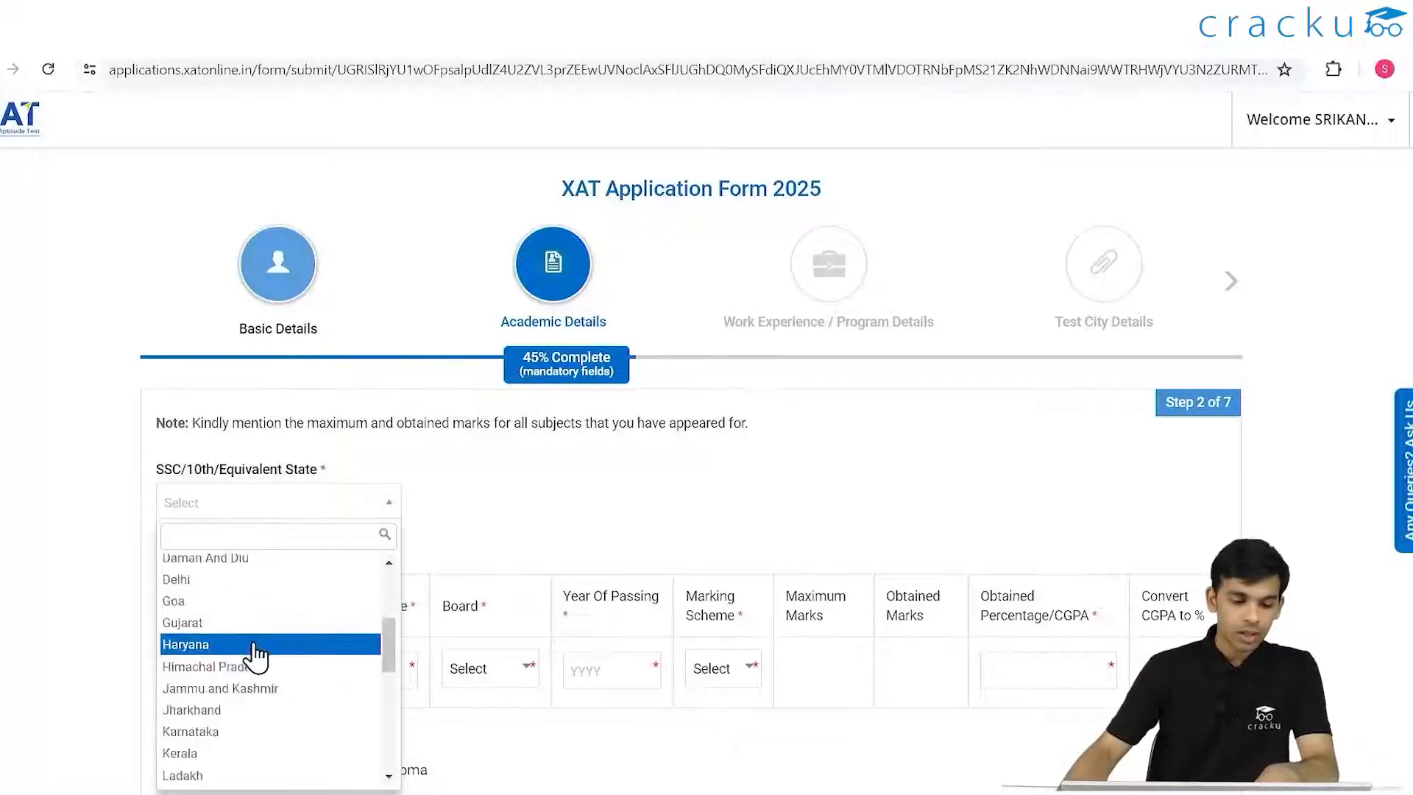
left_click(228, 623)
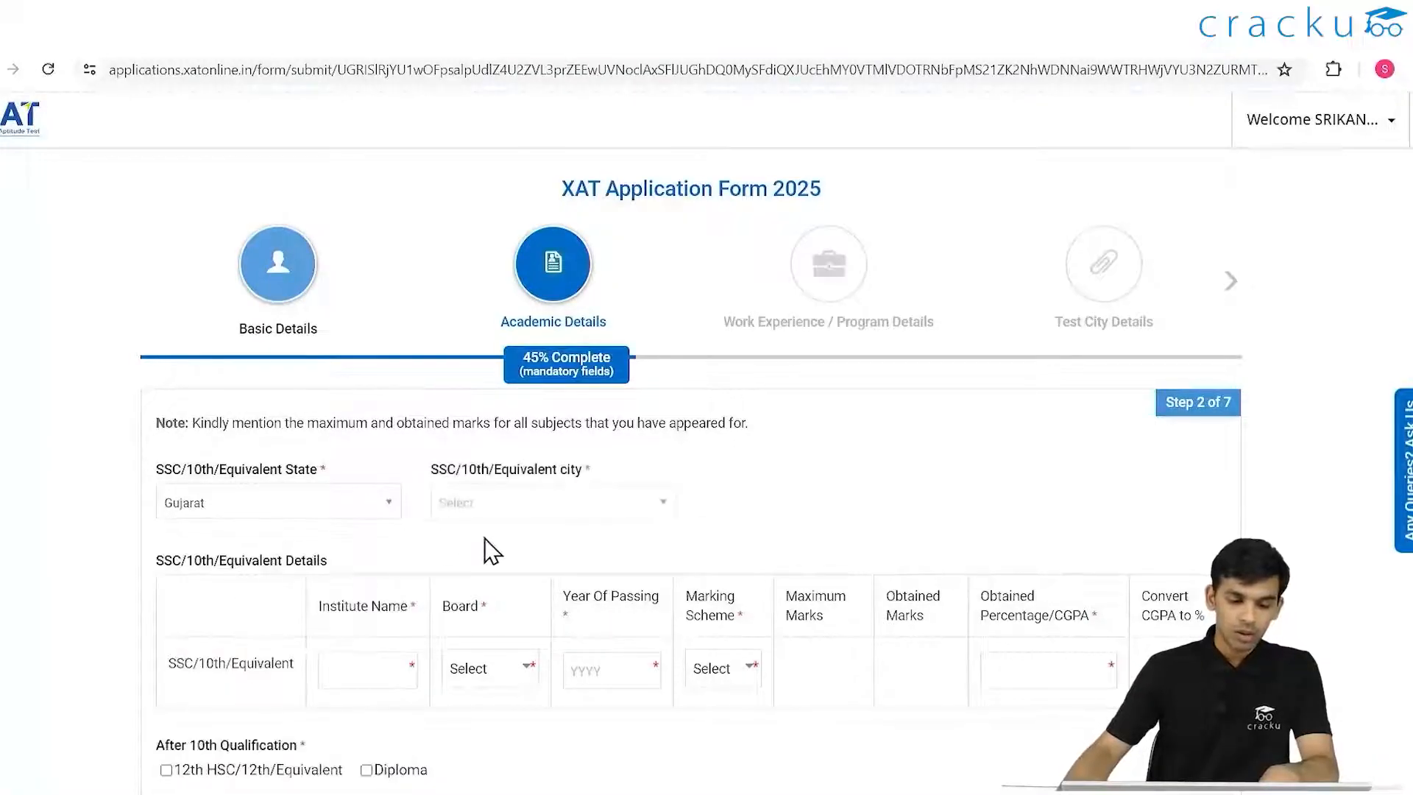
left_click(500, 510)
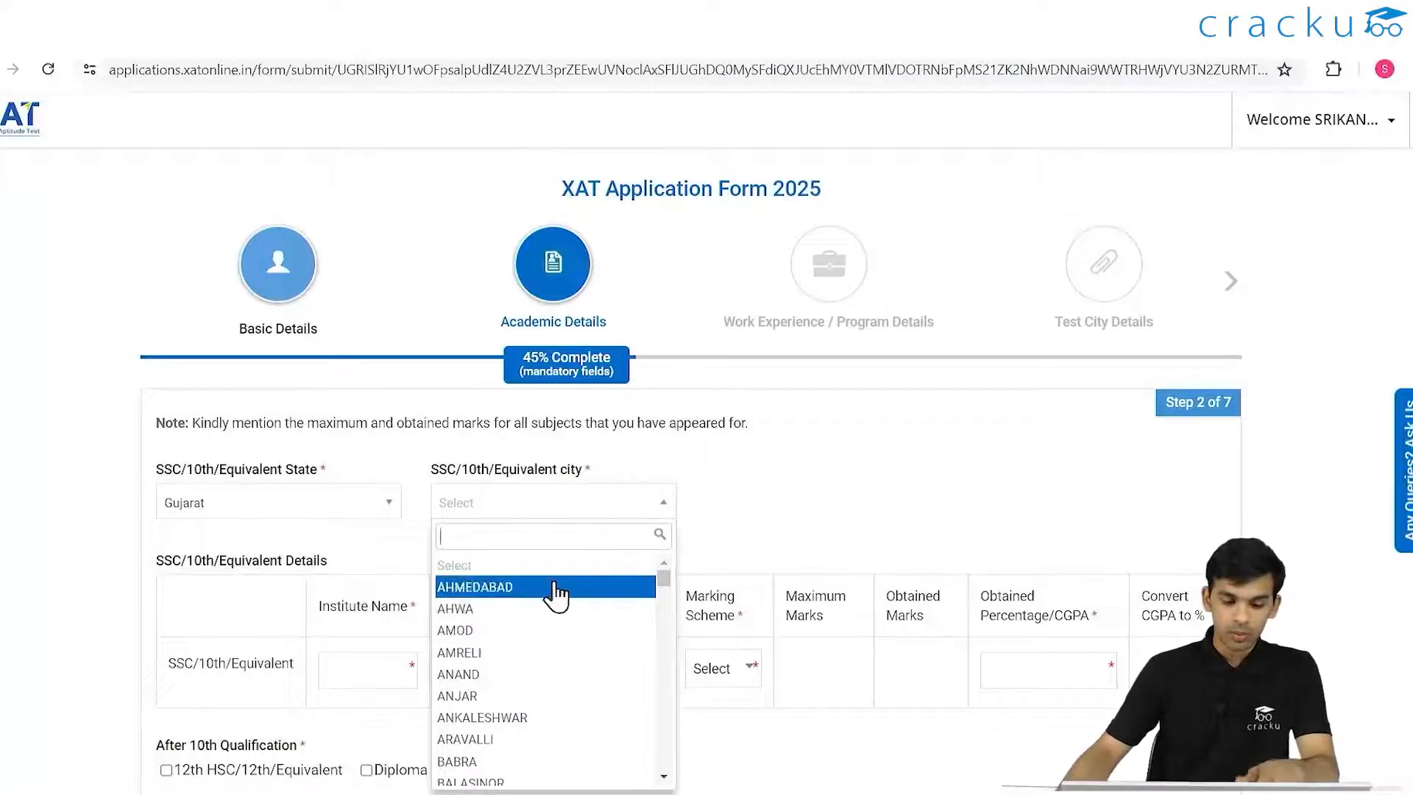
left_click(549, 564)
left_click(534, 510)
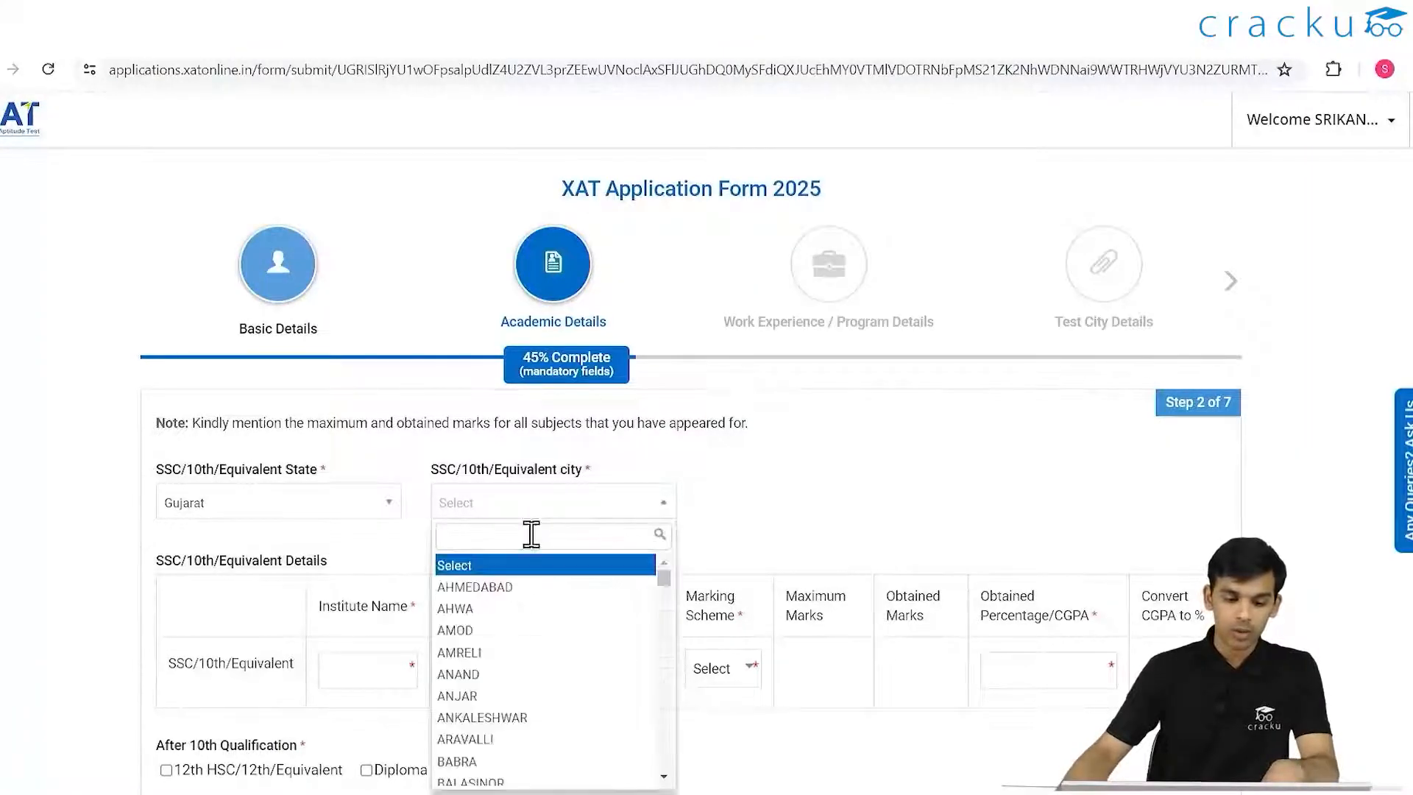
left_click(515, 587)
- Choose CBSE as the 10th board and 2010 as the passing year
scroll(452, 648, "down", 4)
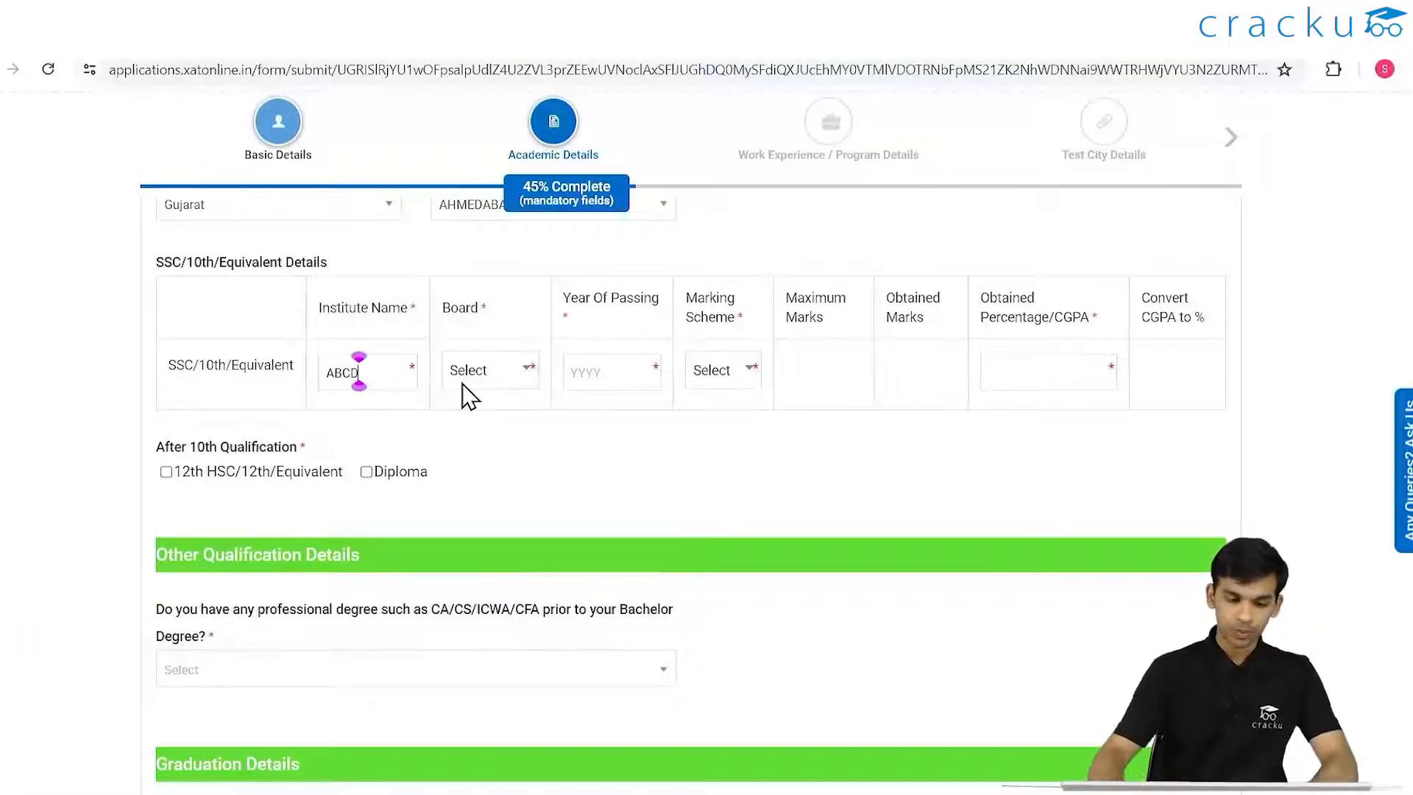
left_click(524, 375)
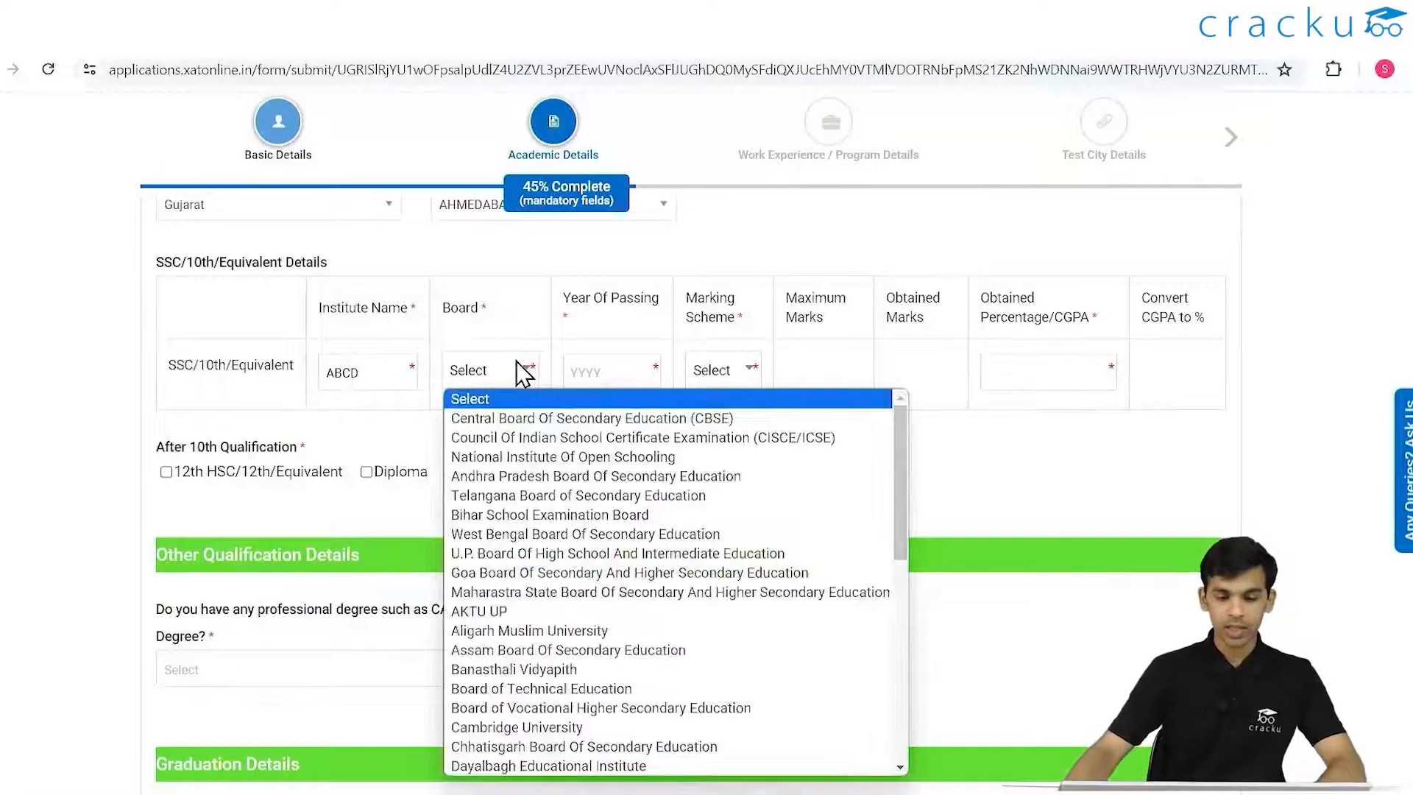
left_click(546, 413)
left_click(600, 383)
scroll(659, 526, "up", 4)
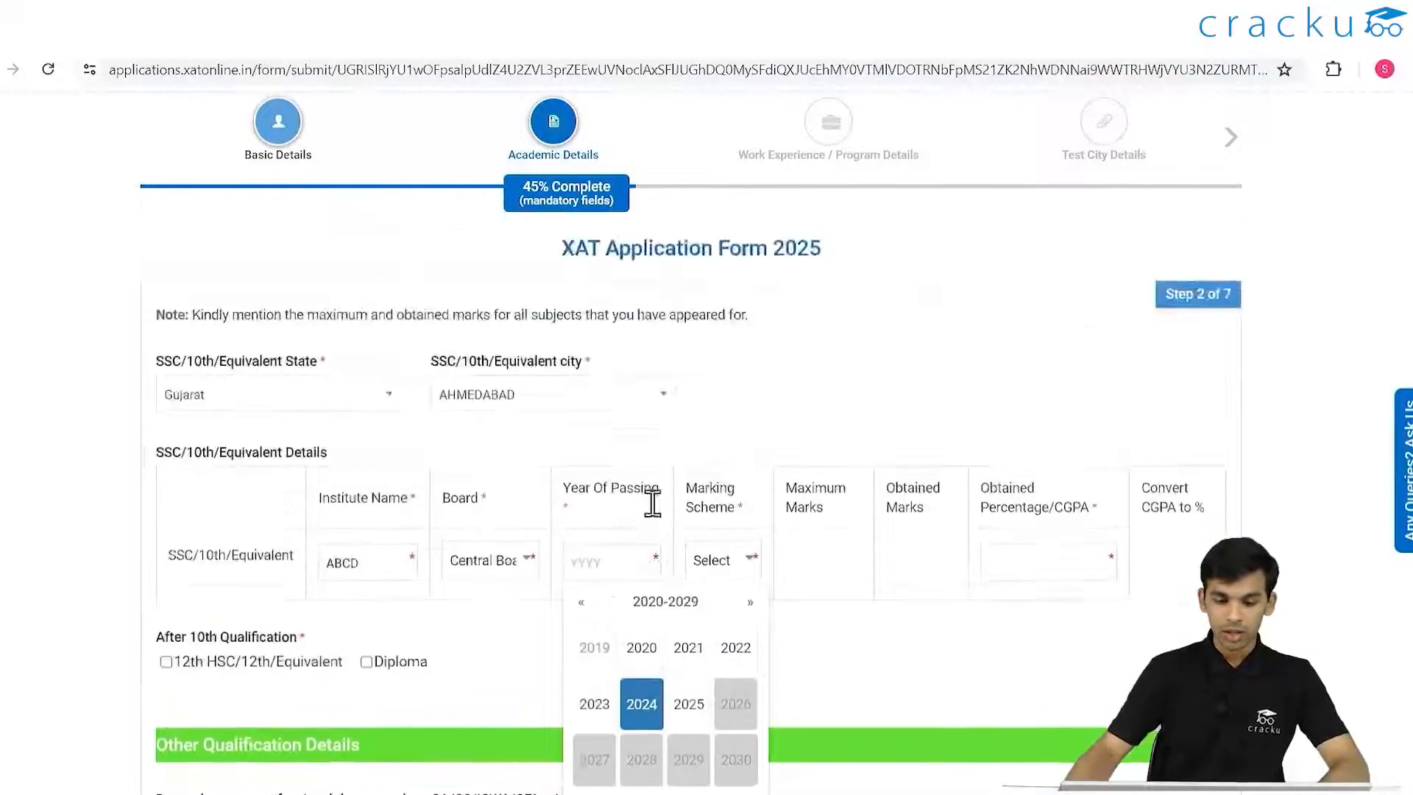
scroll(677, 548, "down", 4)
left_click(580, 412)
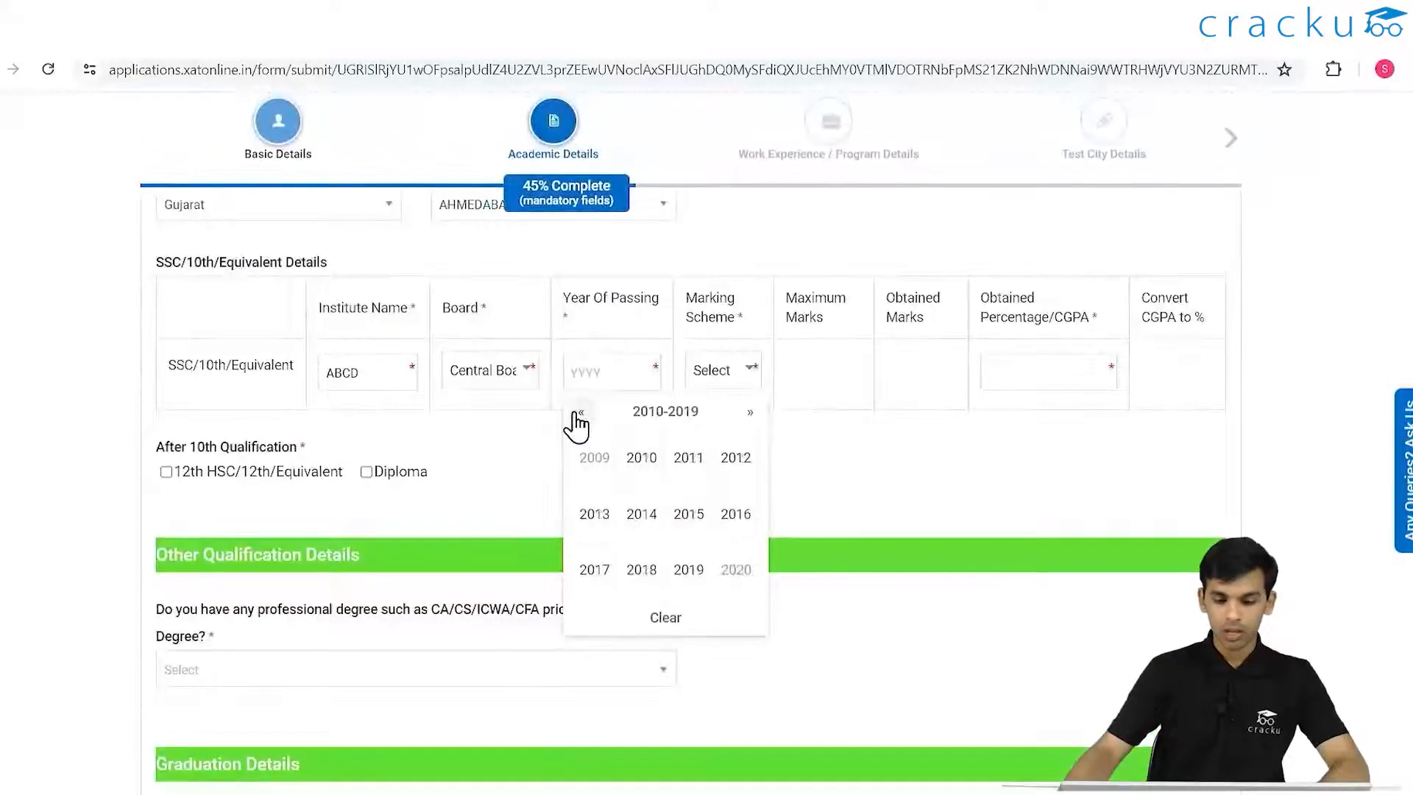
left_click(638, 459)
- Try the Percentage marking scheme for the 10th row with maximum marks 500
left_click(720, 371)
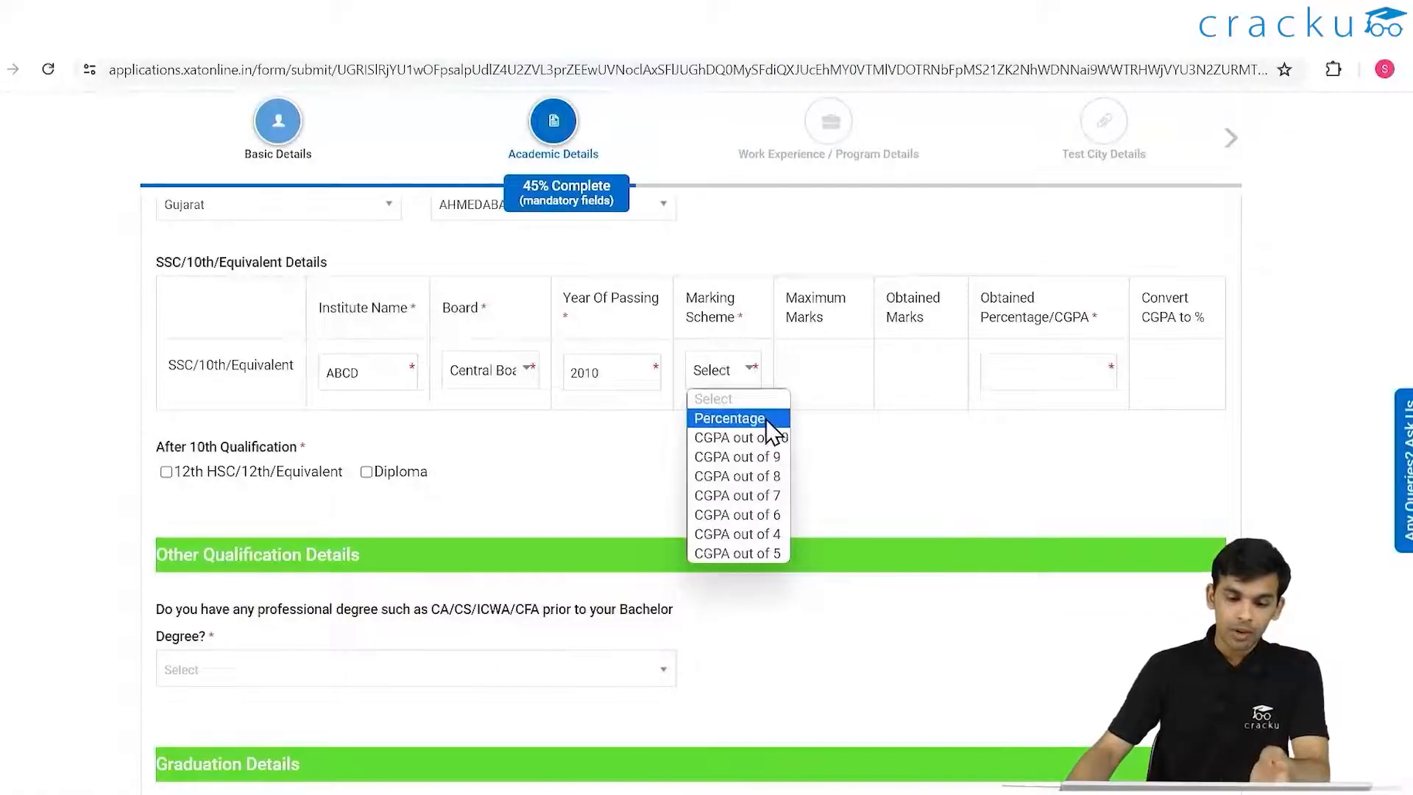
left_click(762, 440)
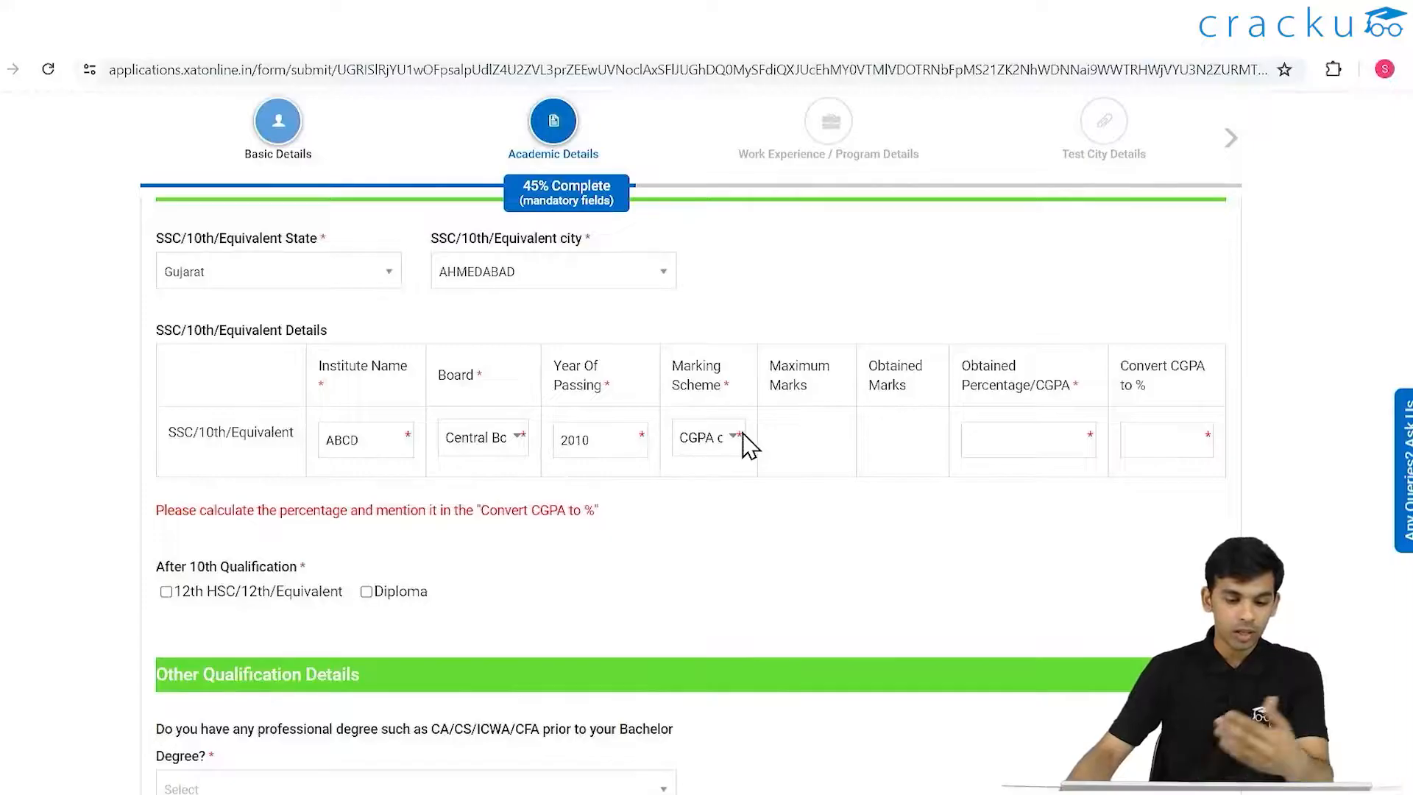
left_click(738, 453)
left_click(745, 482)
scroll(806, 445, "down", 1)
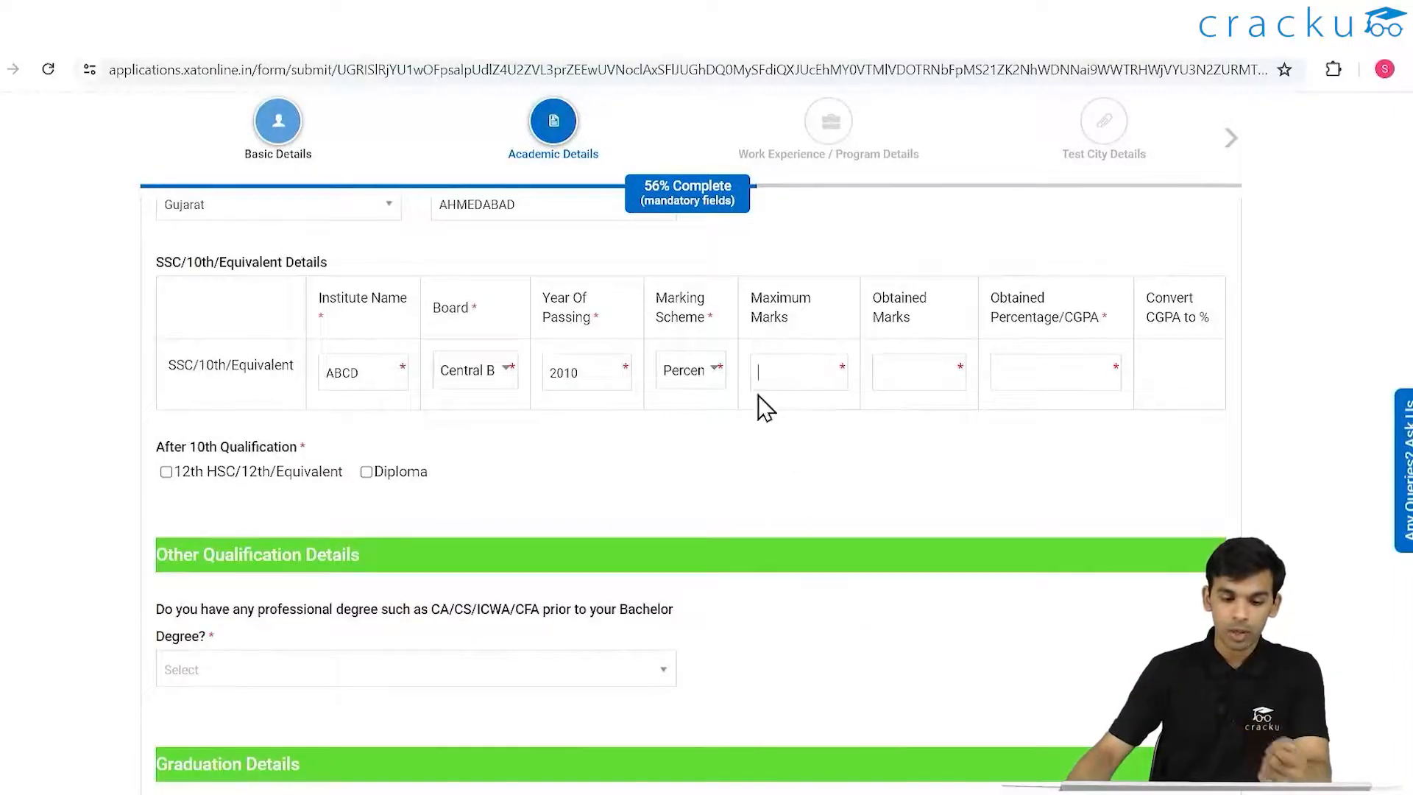
left_click(757, 364)
type("100")
left_click_drag(810, 372, 652, 401)
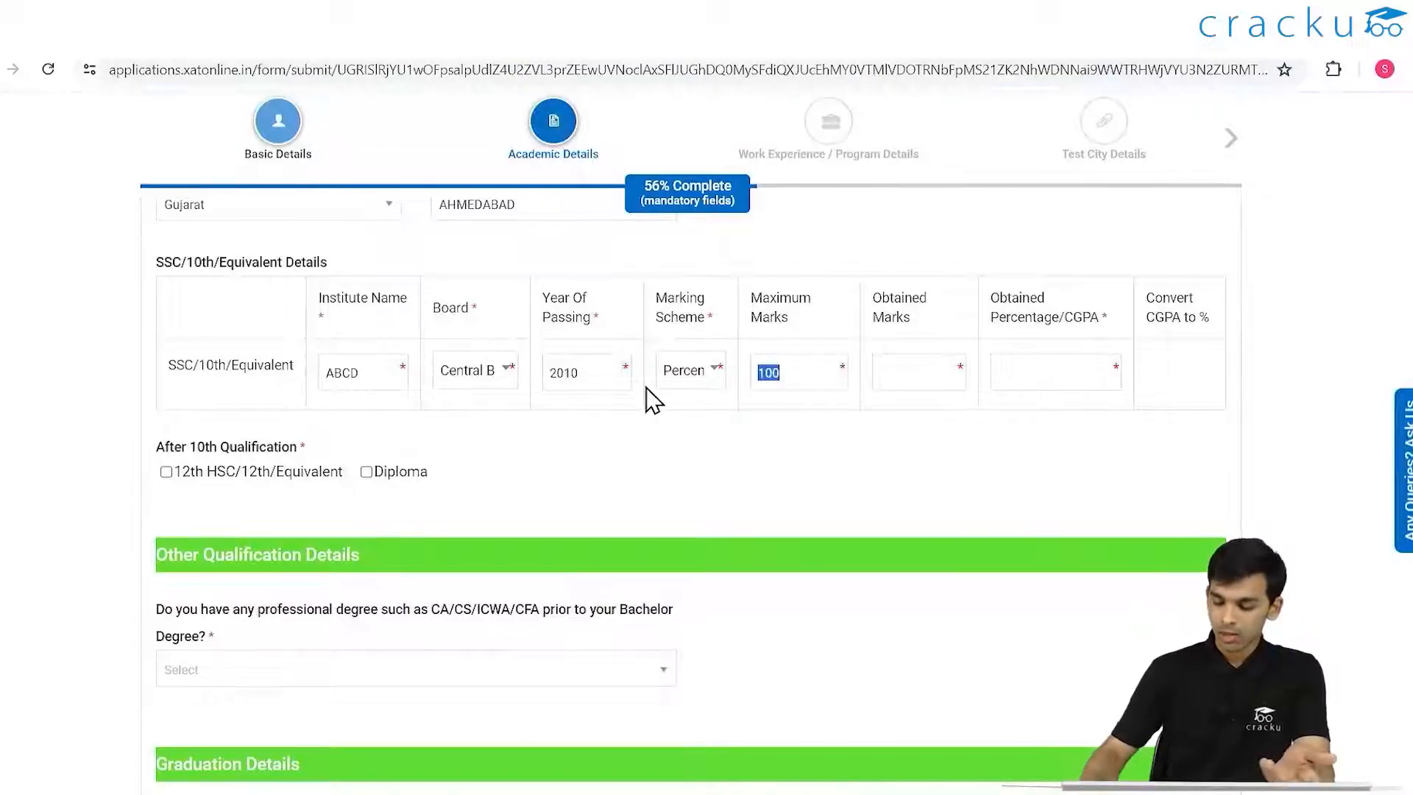
type("5000")
key("BackSpace")
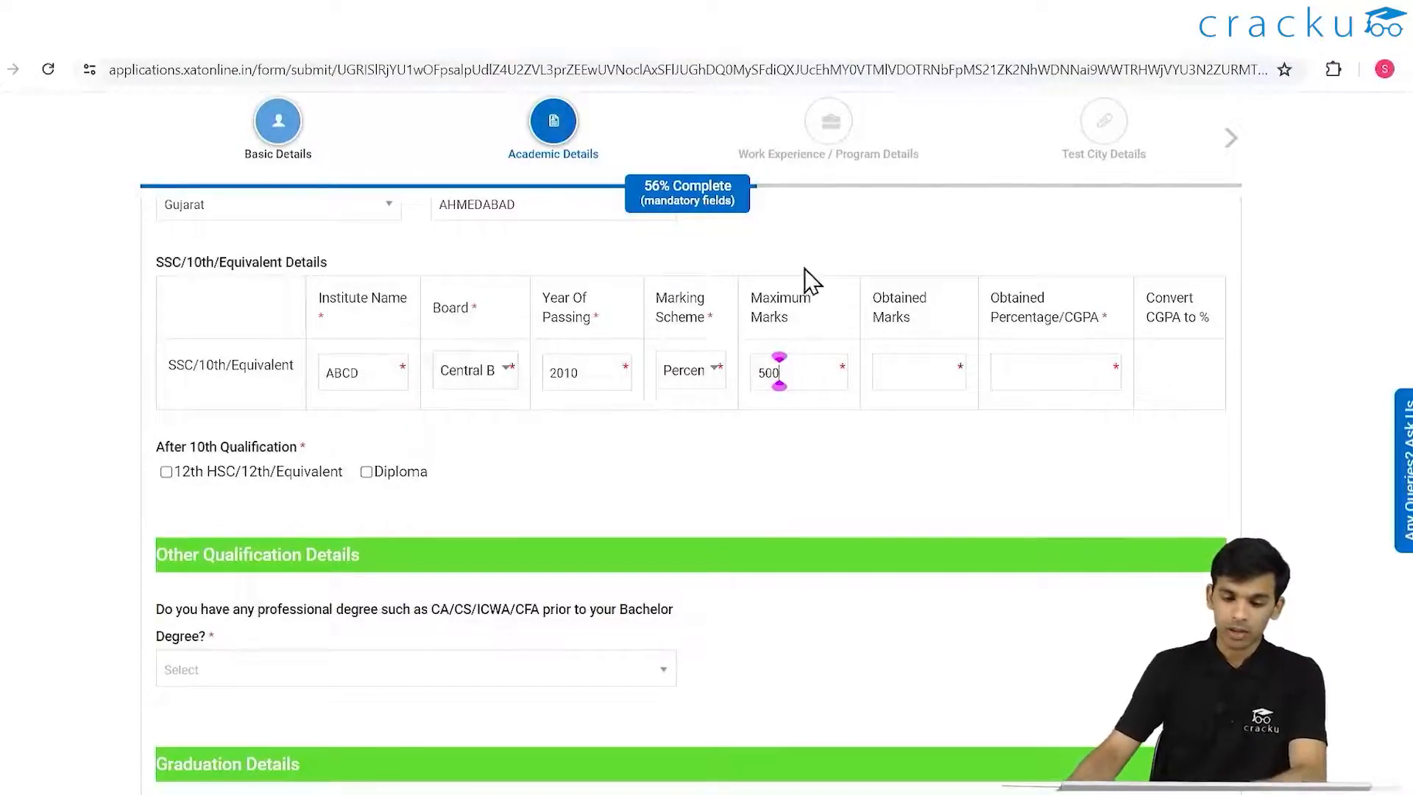
left_click(933, 380)
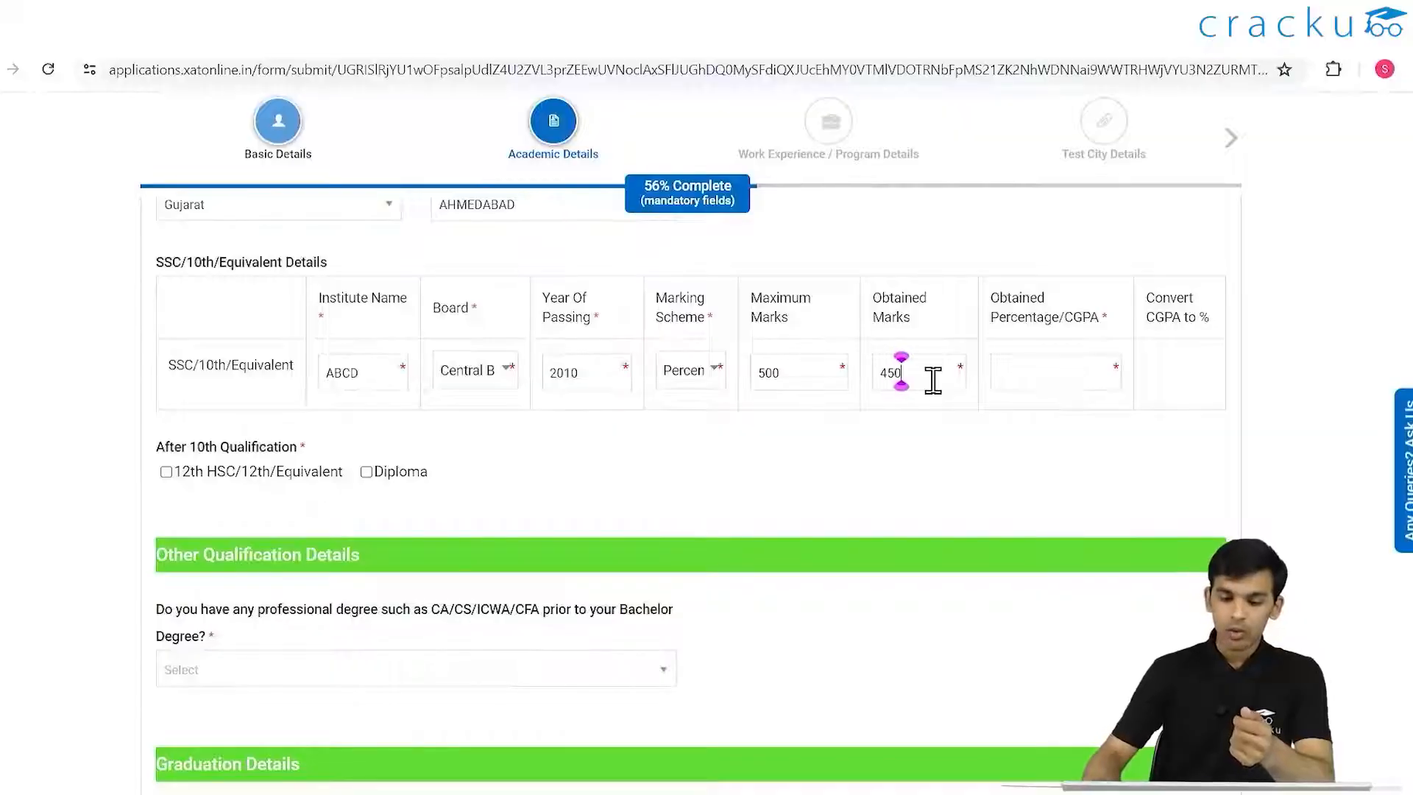
left_click(1044, 365)
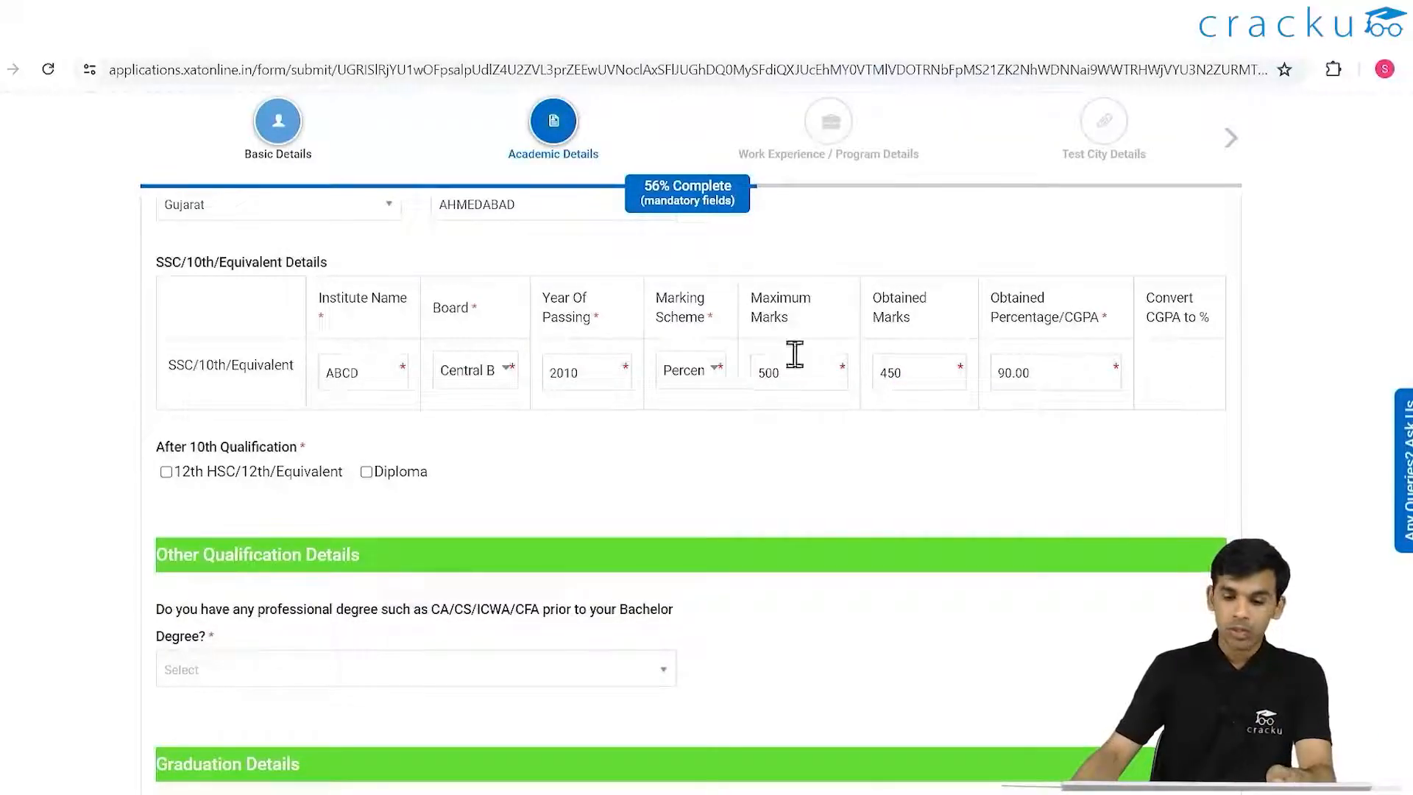
- Switch the 10th marking scheme to CGPA out of 10, with CGPA 10 converted to 95%
left_click(711, 373)
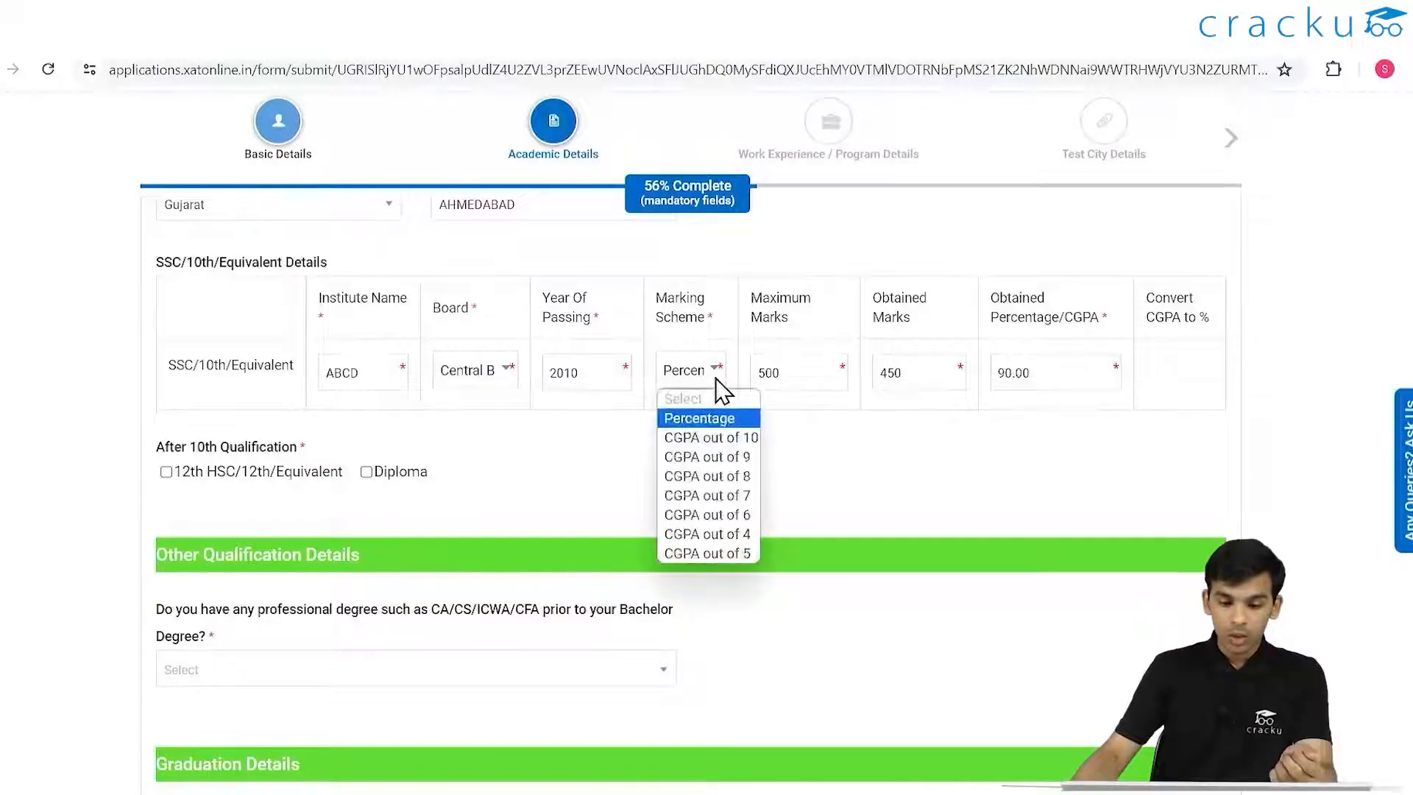
left_click(727, 439)
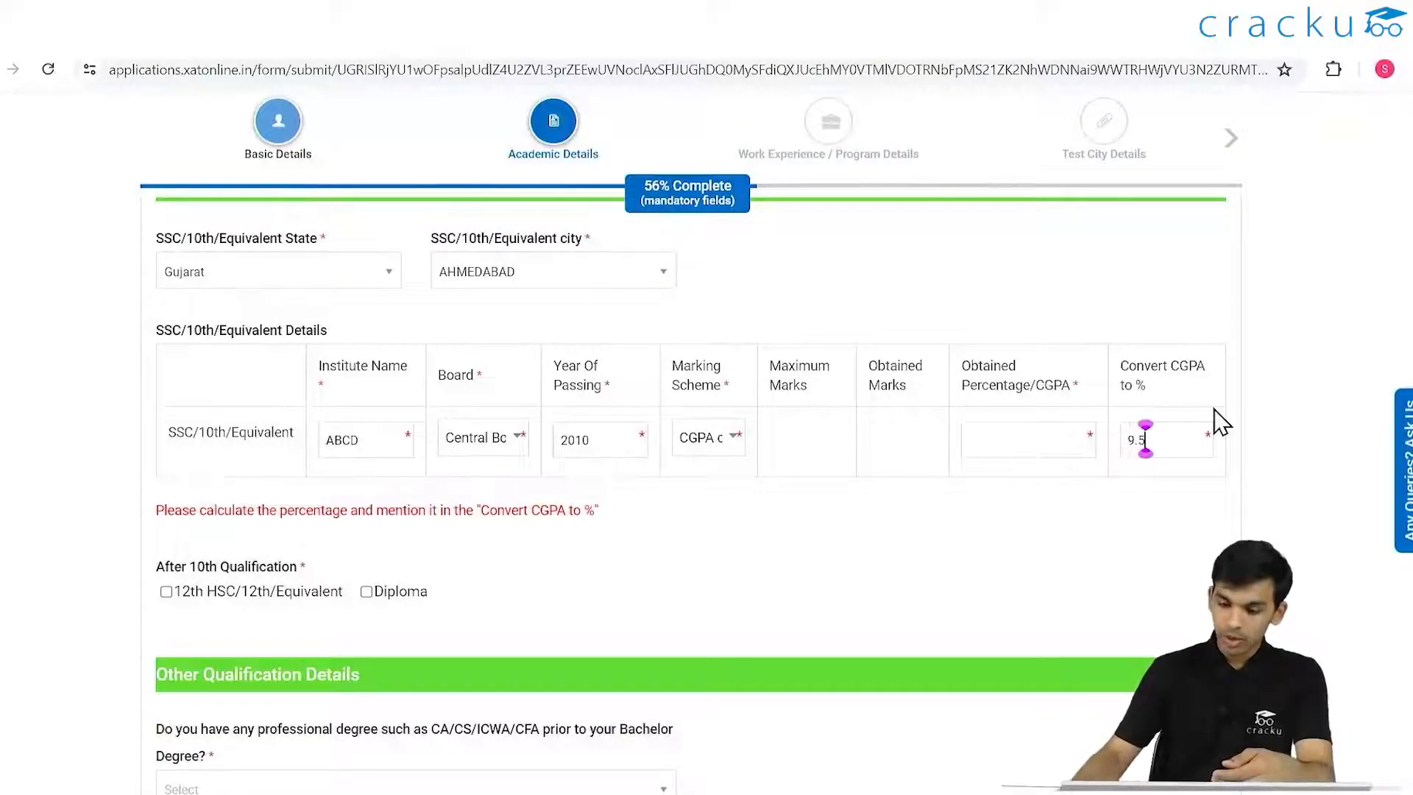
left_click(1054, 445)
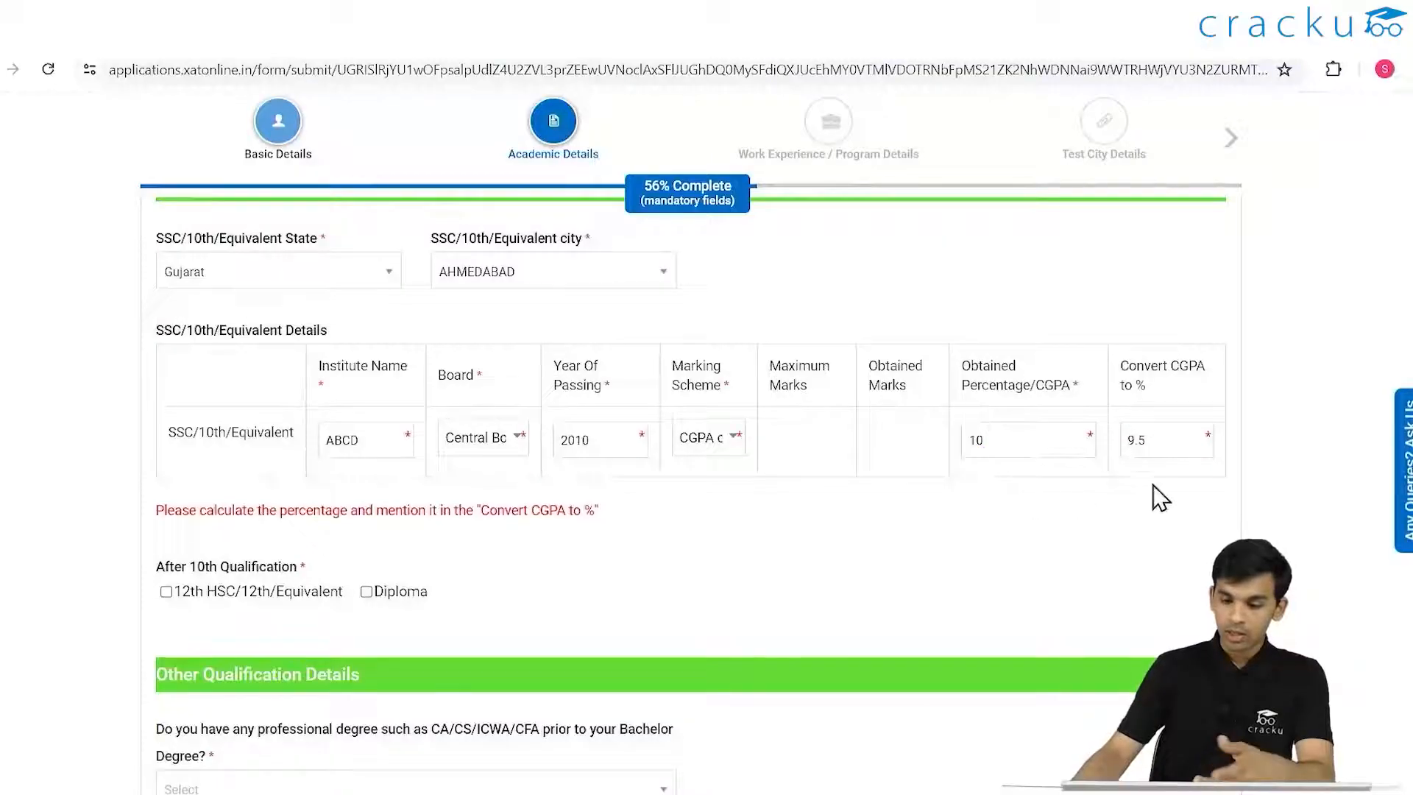
left_click_drag(1193, 449, 1116, 454)
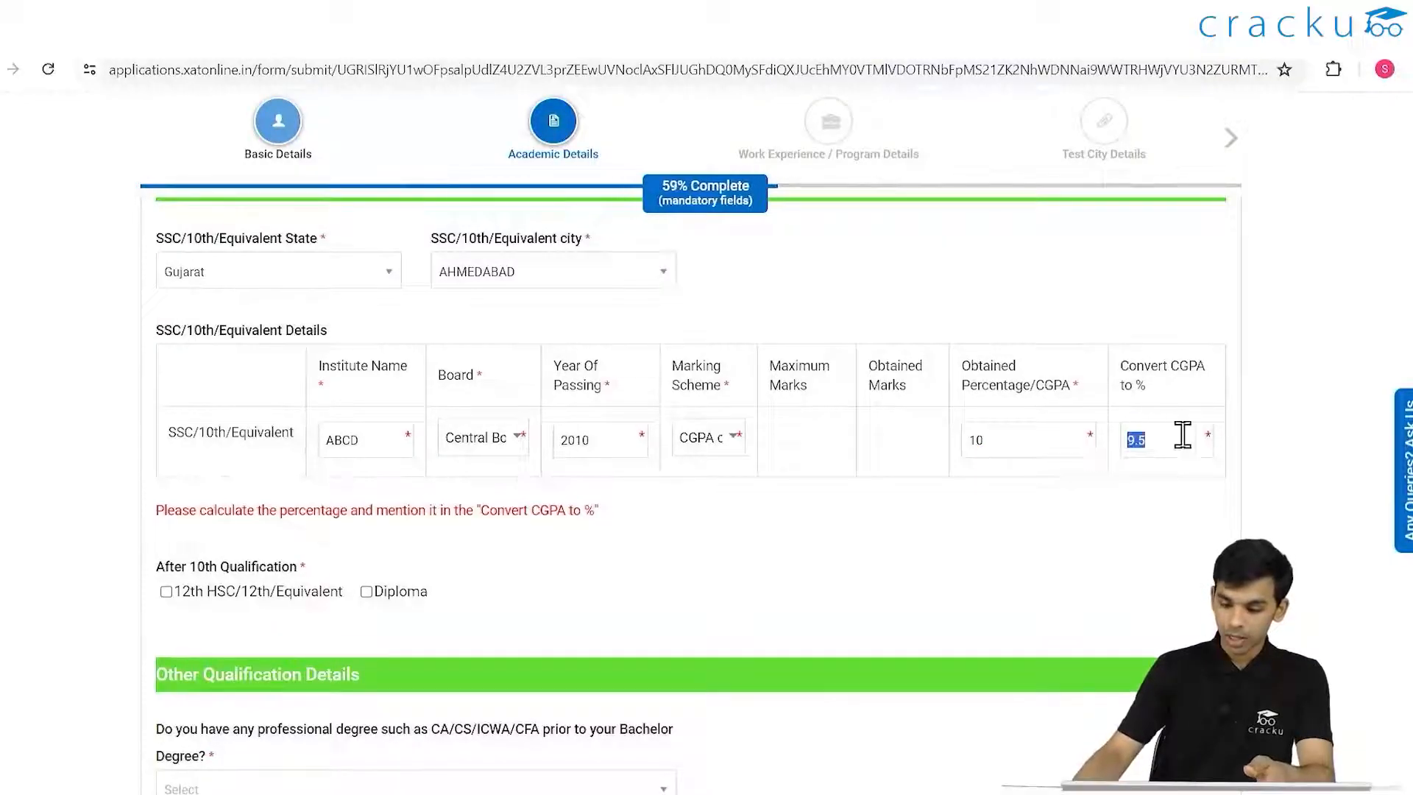
type("95")
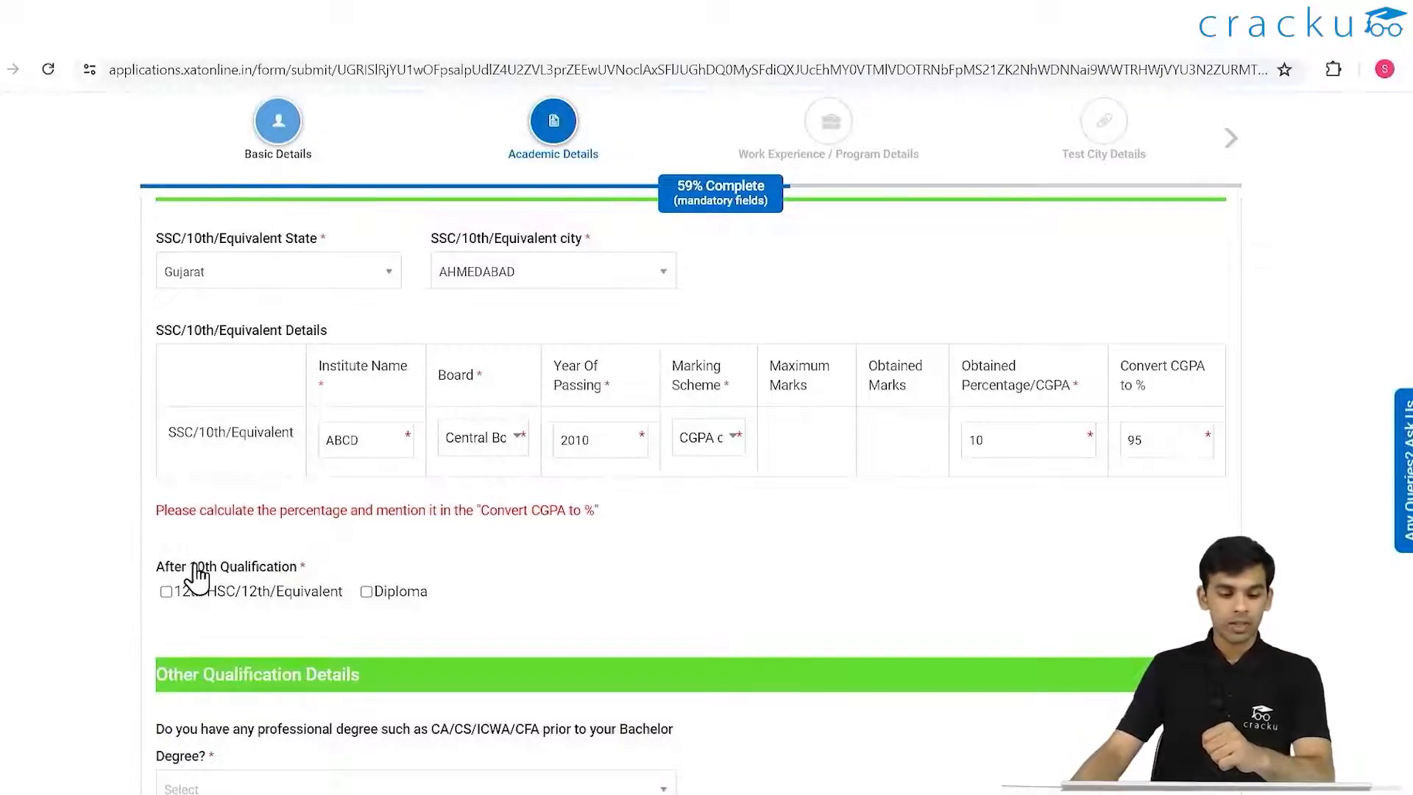
left_click(166, 592)
left_click(166, 592)
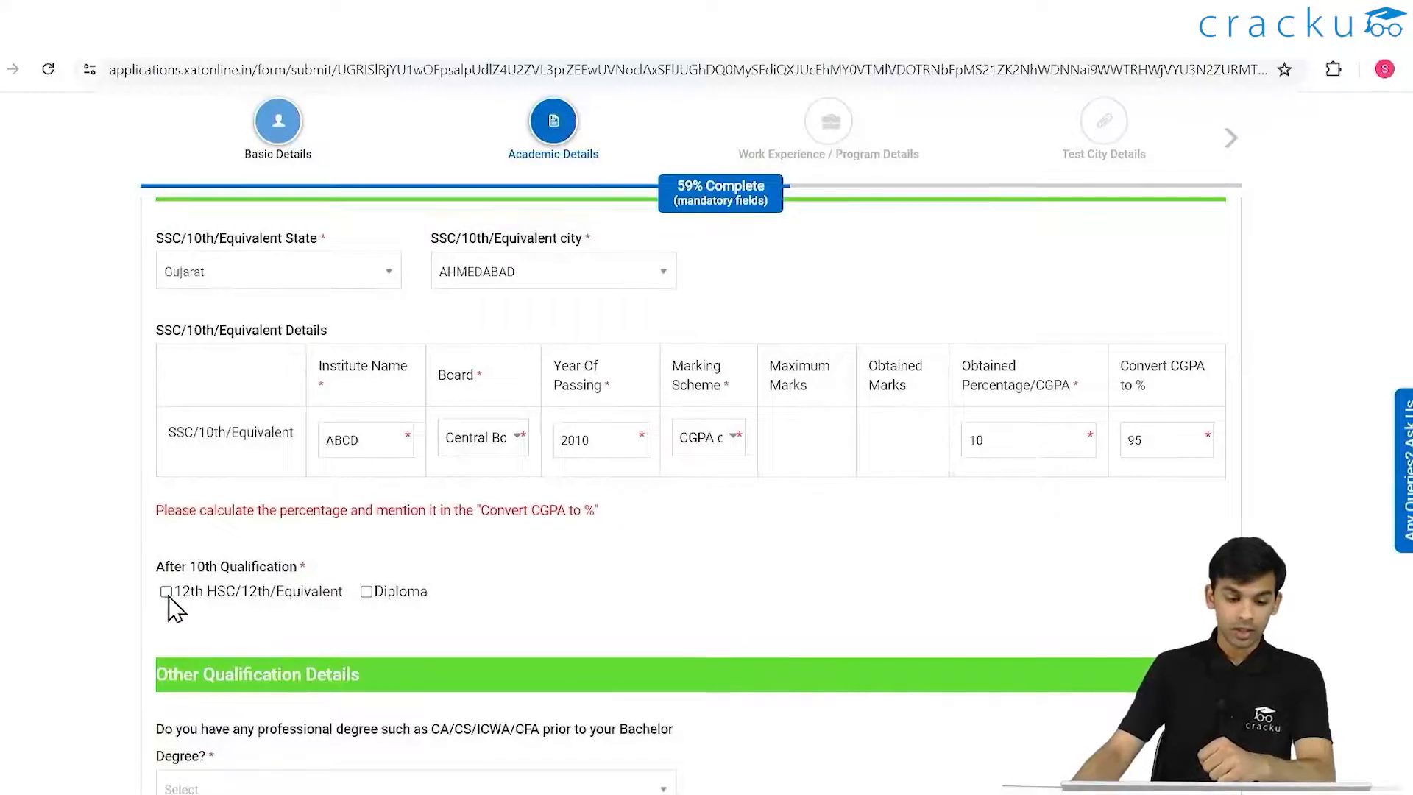
- Tick 12th HSC/Equivalent and set its state to Kerala and city to KANNUR
left_click(298, 591)
scroll(508, 508, "down", 4)
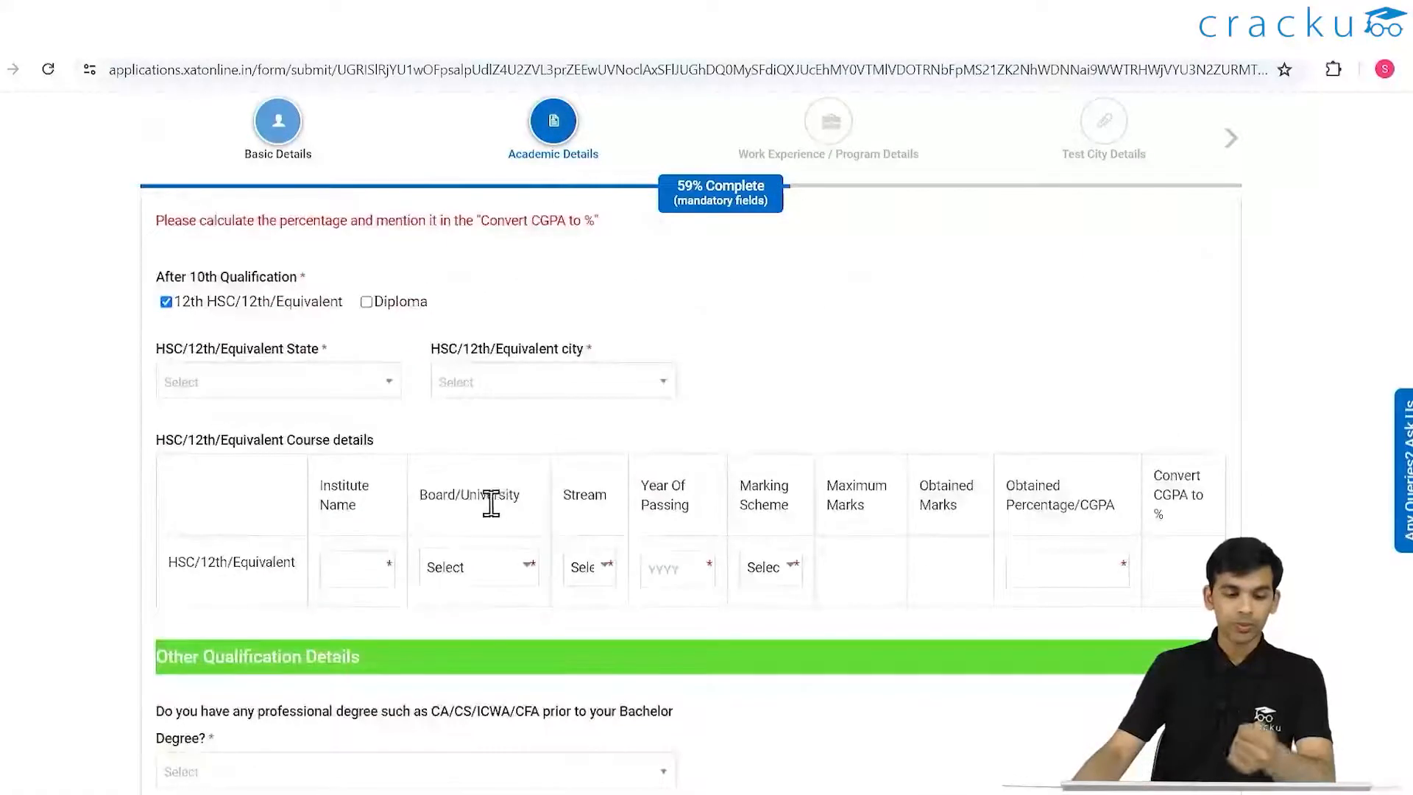
left_click(390, 386)
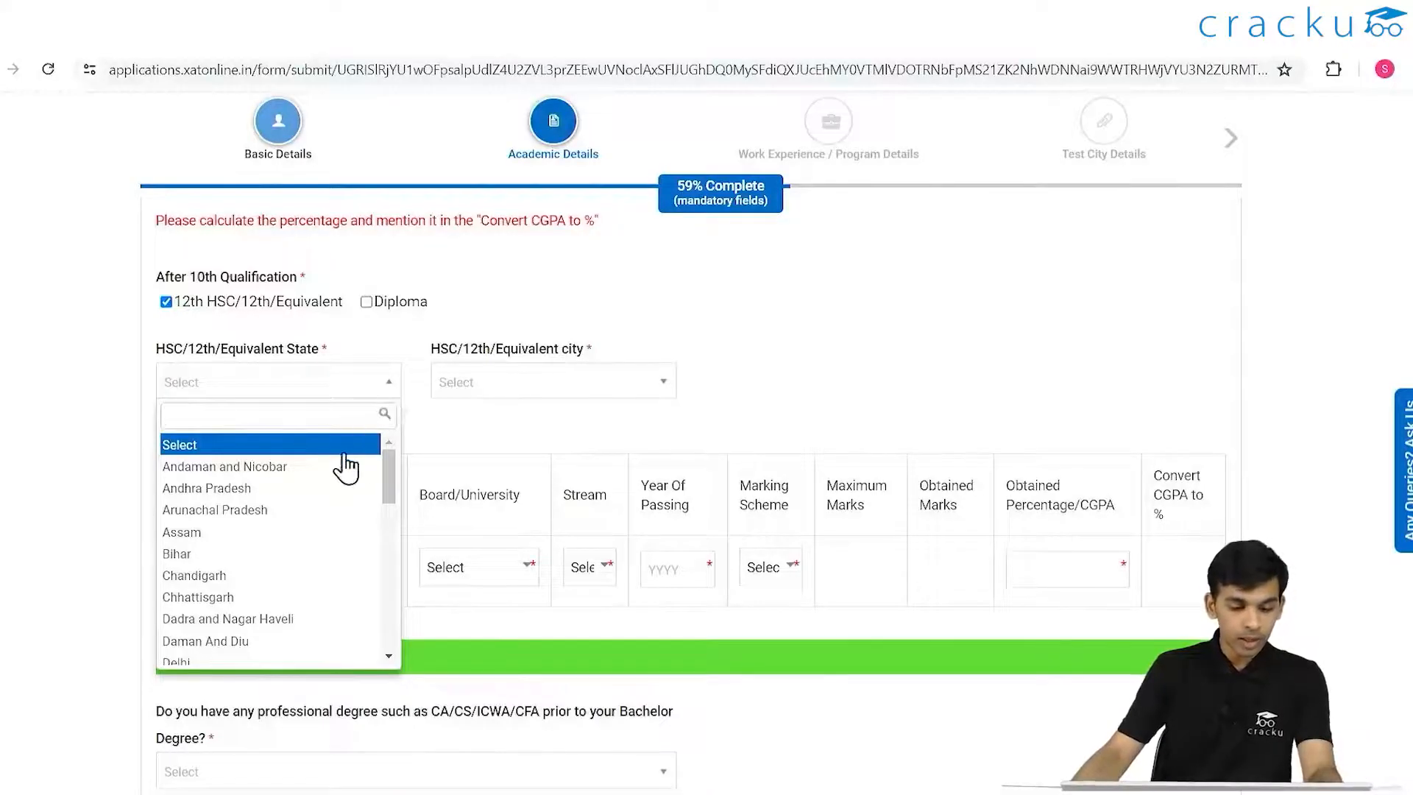
left_click(237, 535)
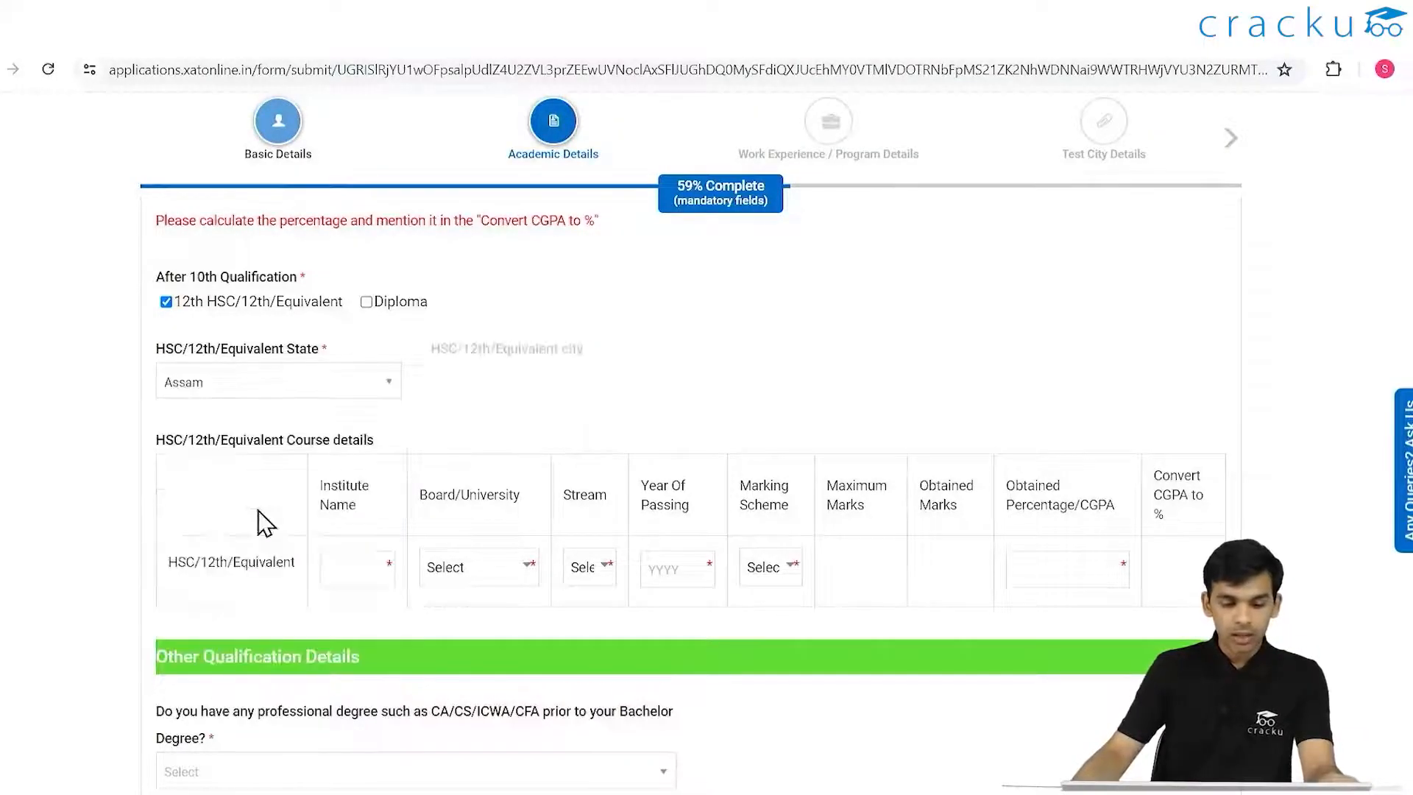
left_click(551, 384)
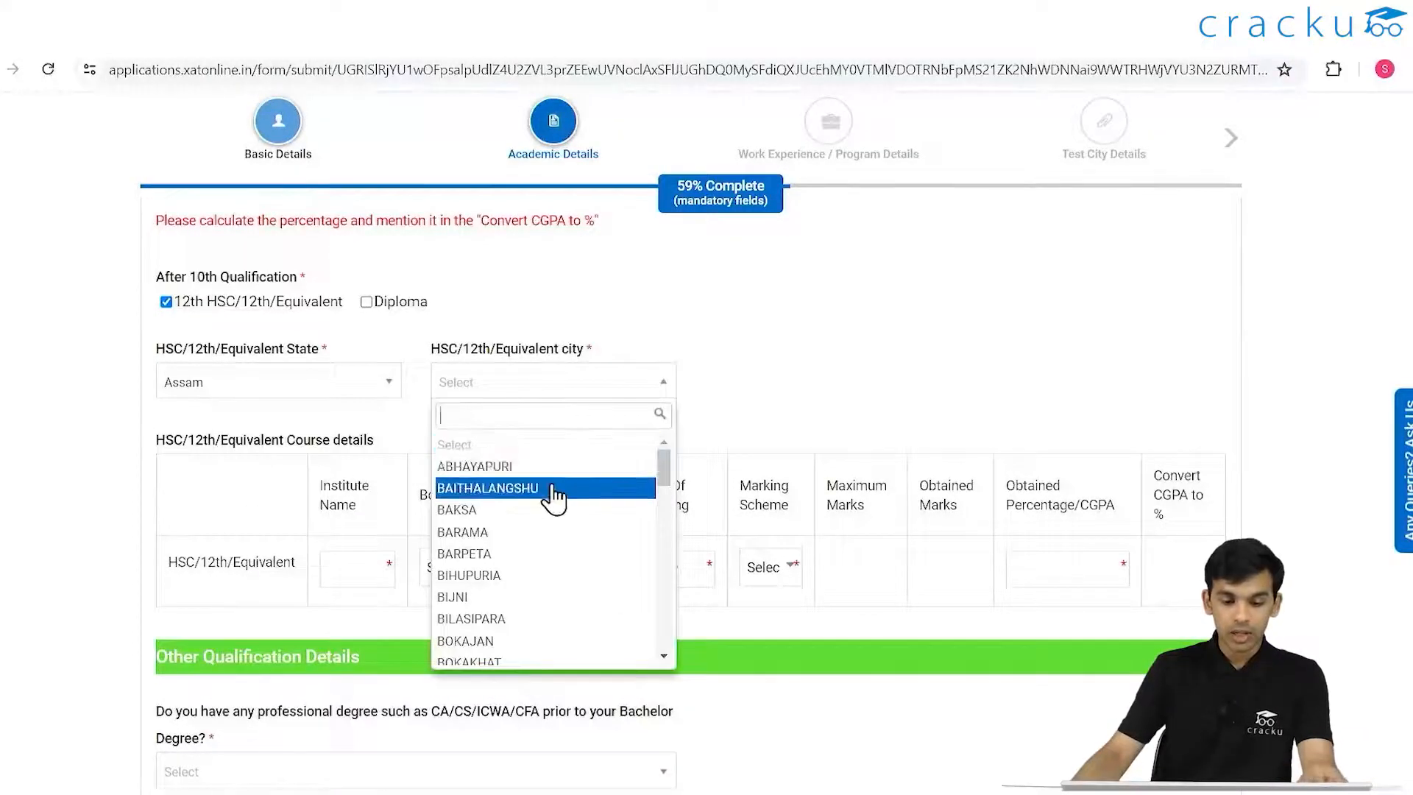
left_click(325, 386)
scroll(290, 555, "down", 3)
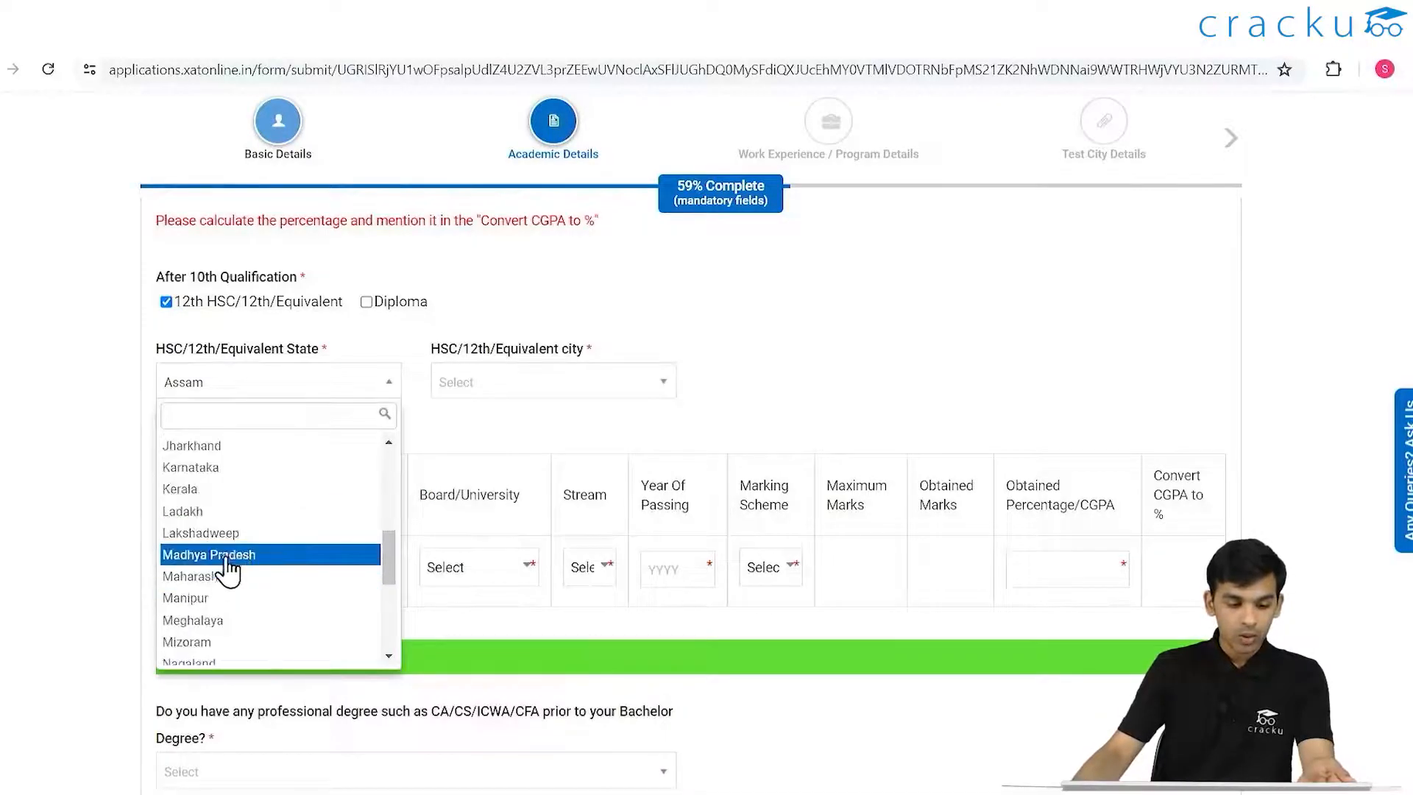
left_click(236, 490)
left_click(494, 388)
scroll(520, 496, "down", 8)
left_click(520, 505)
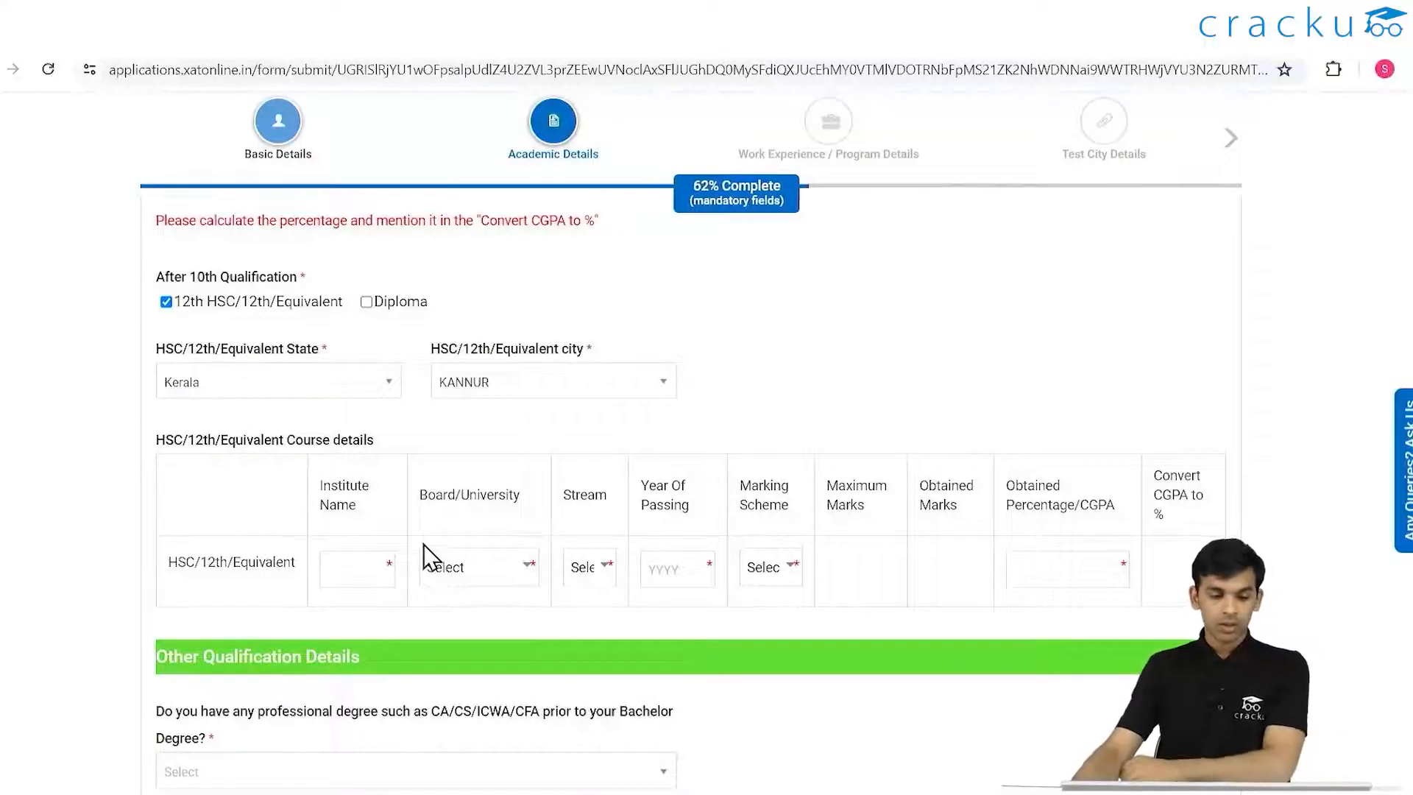
left_click(491, 389)
left_click(360, 440)
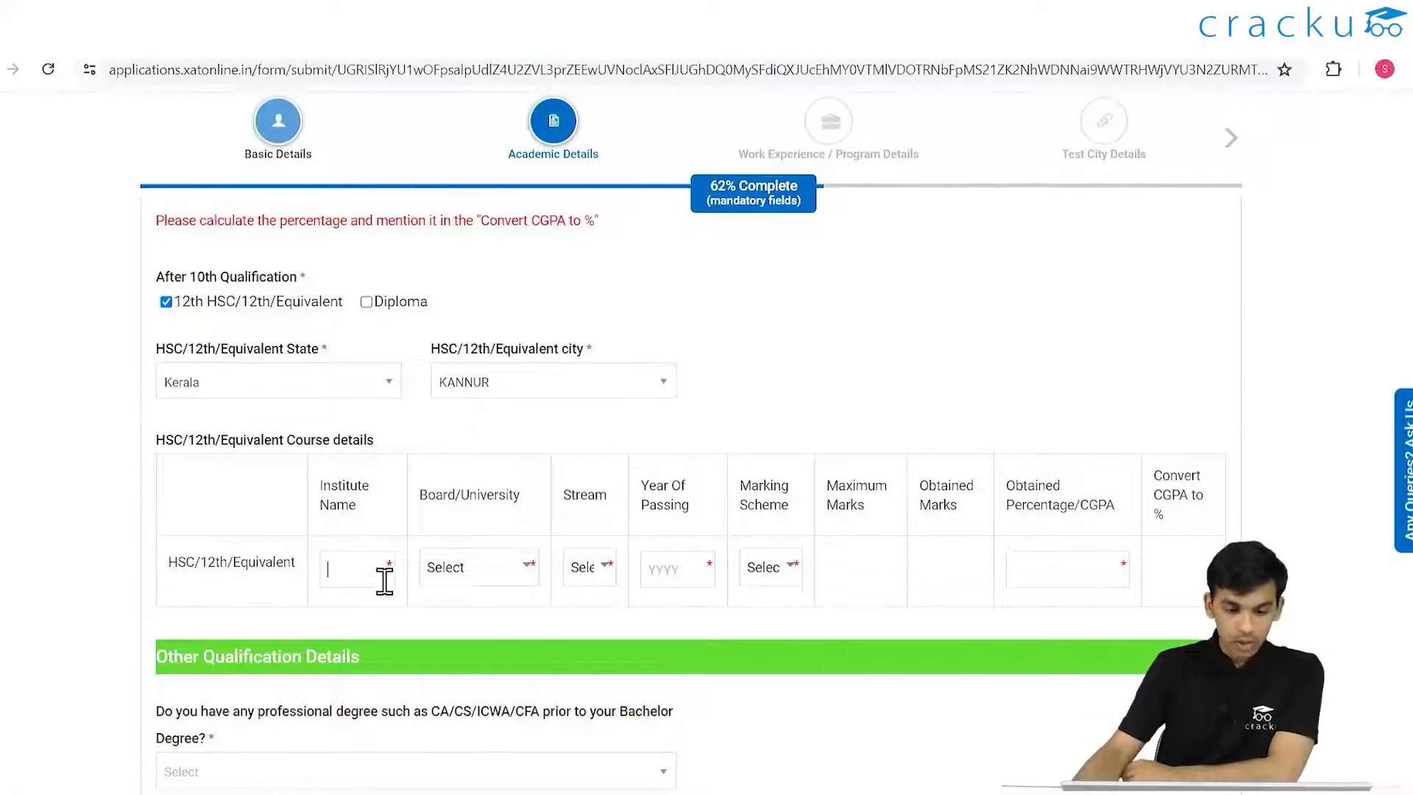
- Enter institute ABCD and choose CBSE as the 12th board
type("ABCD")
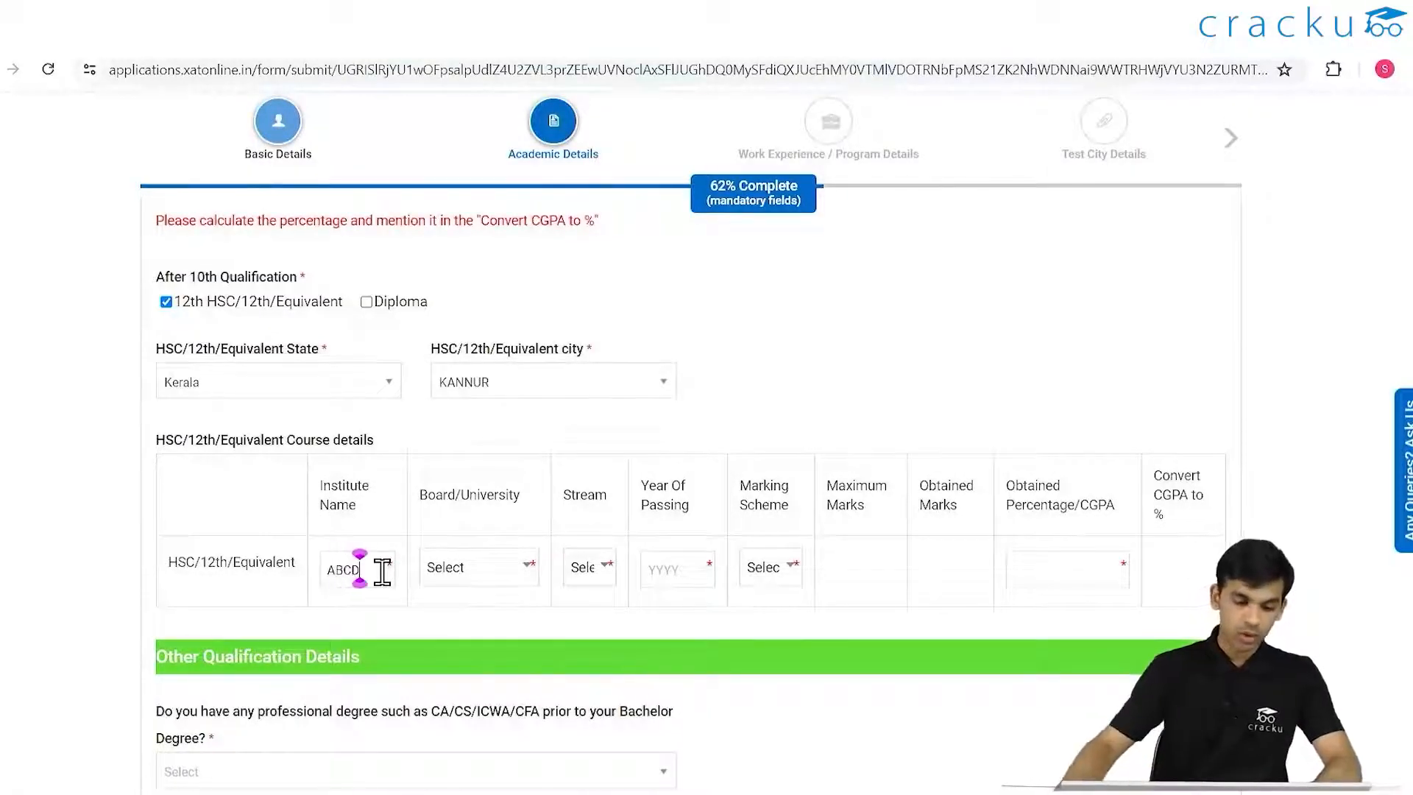
left_click(479, 564)
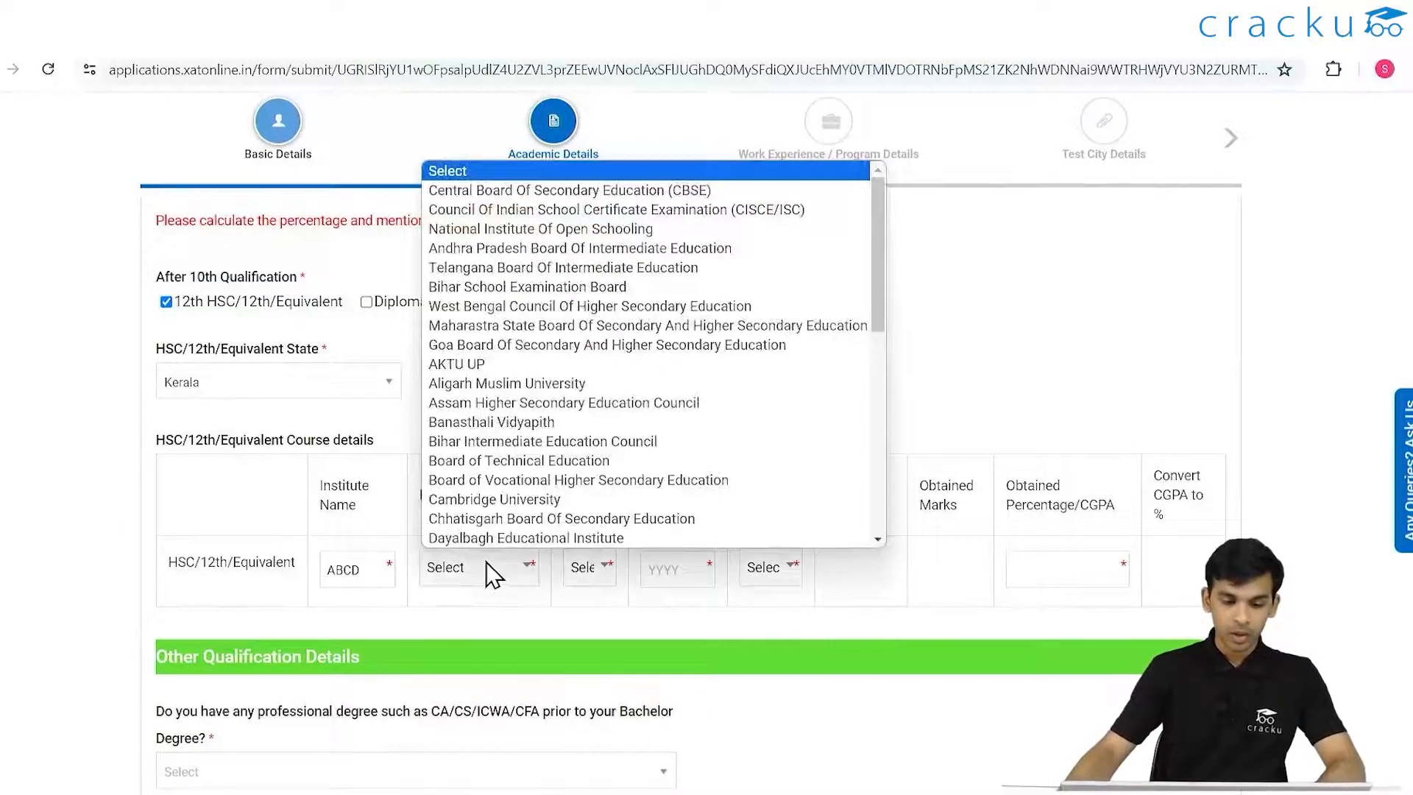
left_click(742, 192)
left_click(524, 565)
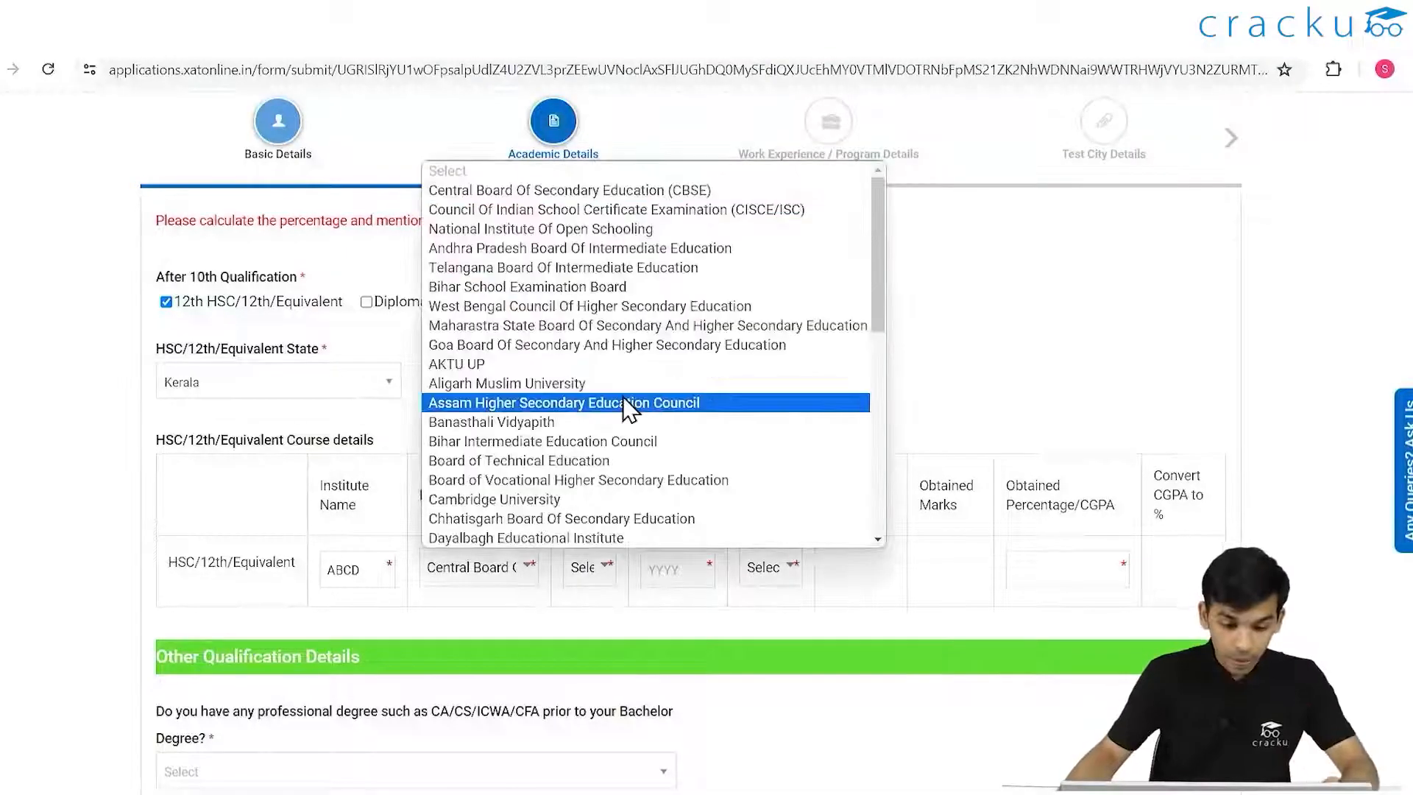
scroll(623, 398, "down", 7)
scroll(622, 398, "up", 7)
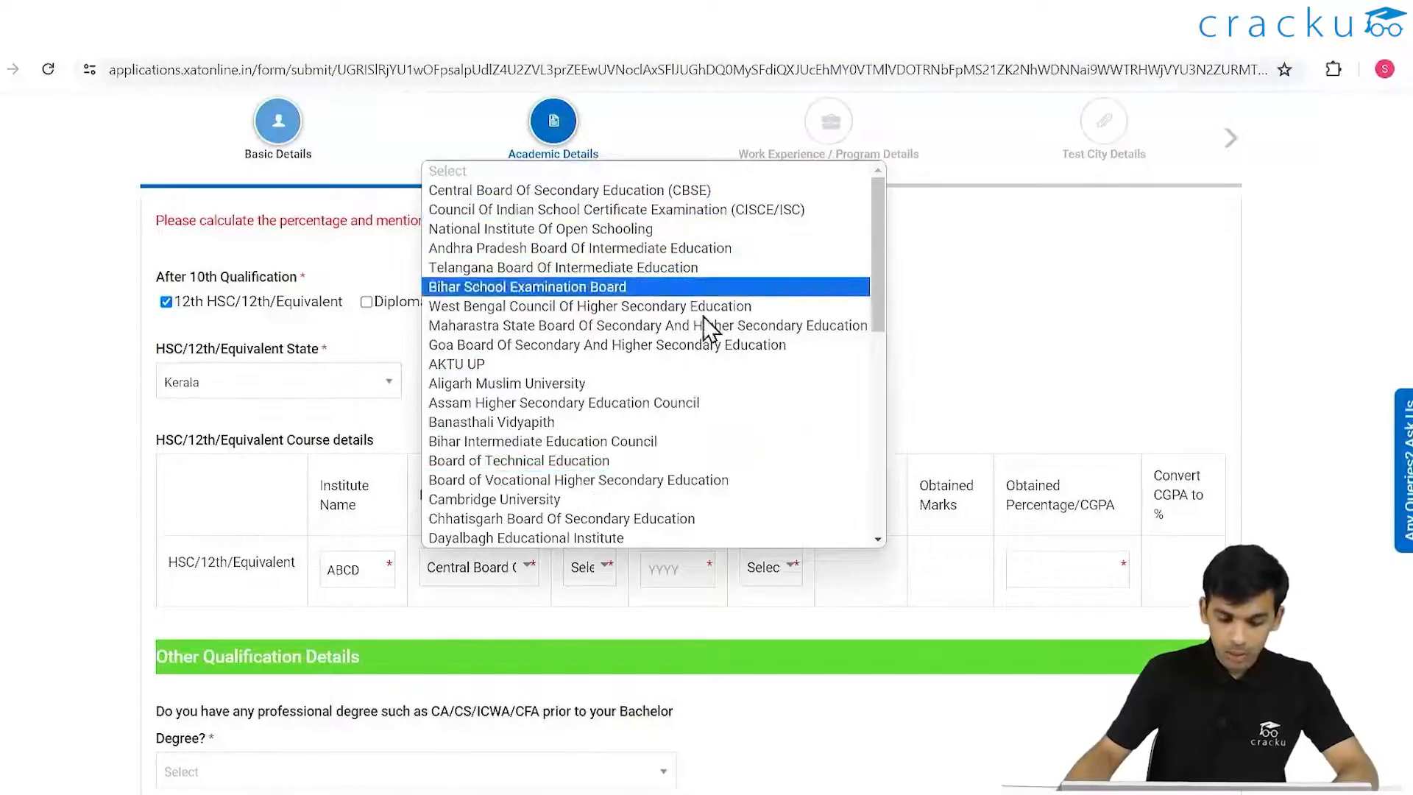
left_click(555, 192)
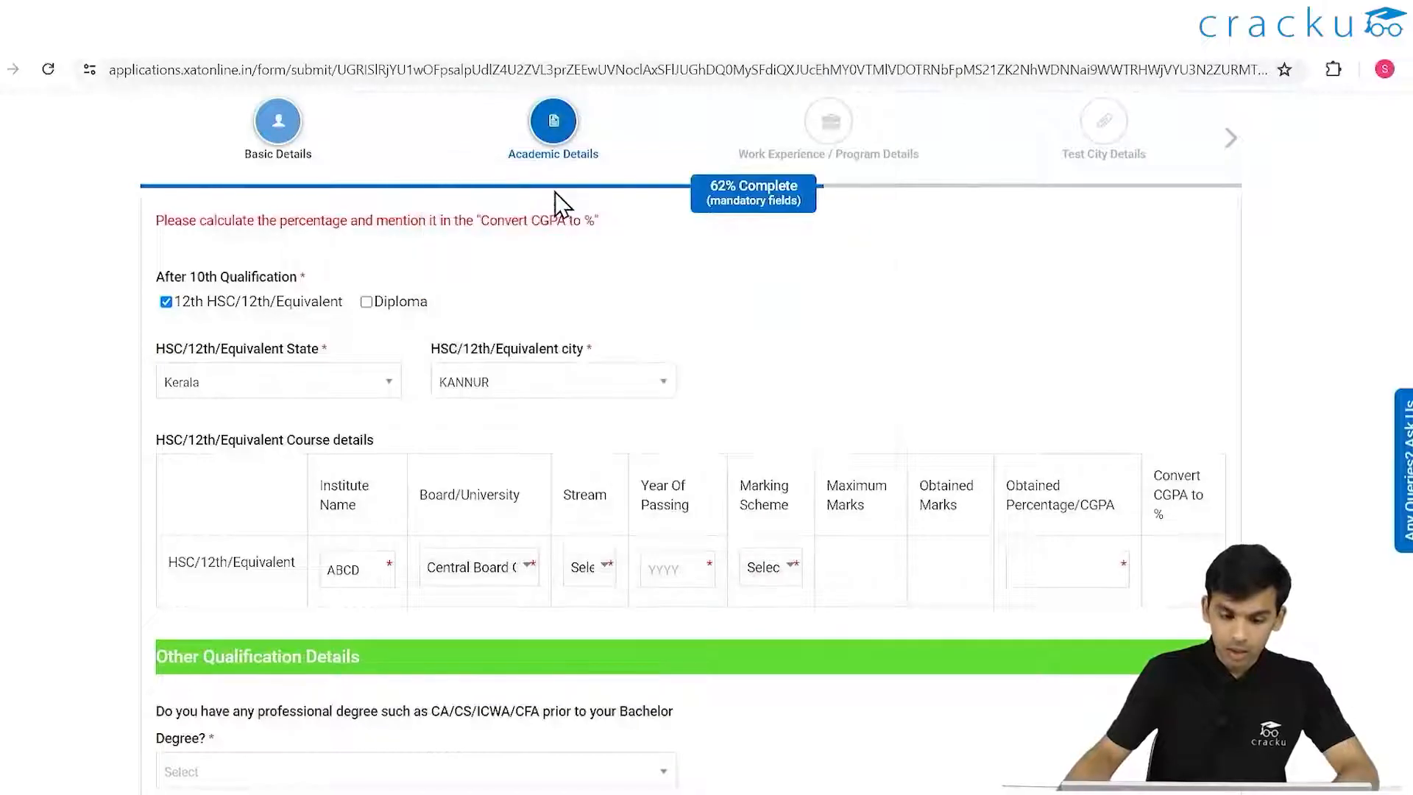
- Set the 12th stream to Science and the passing year to 2014
left_click(594, 567)
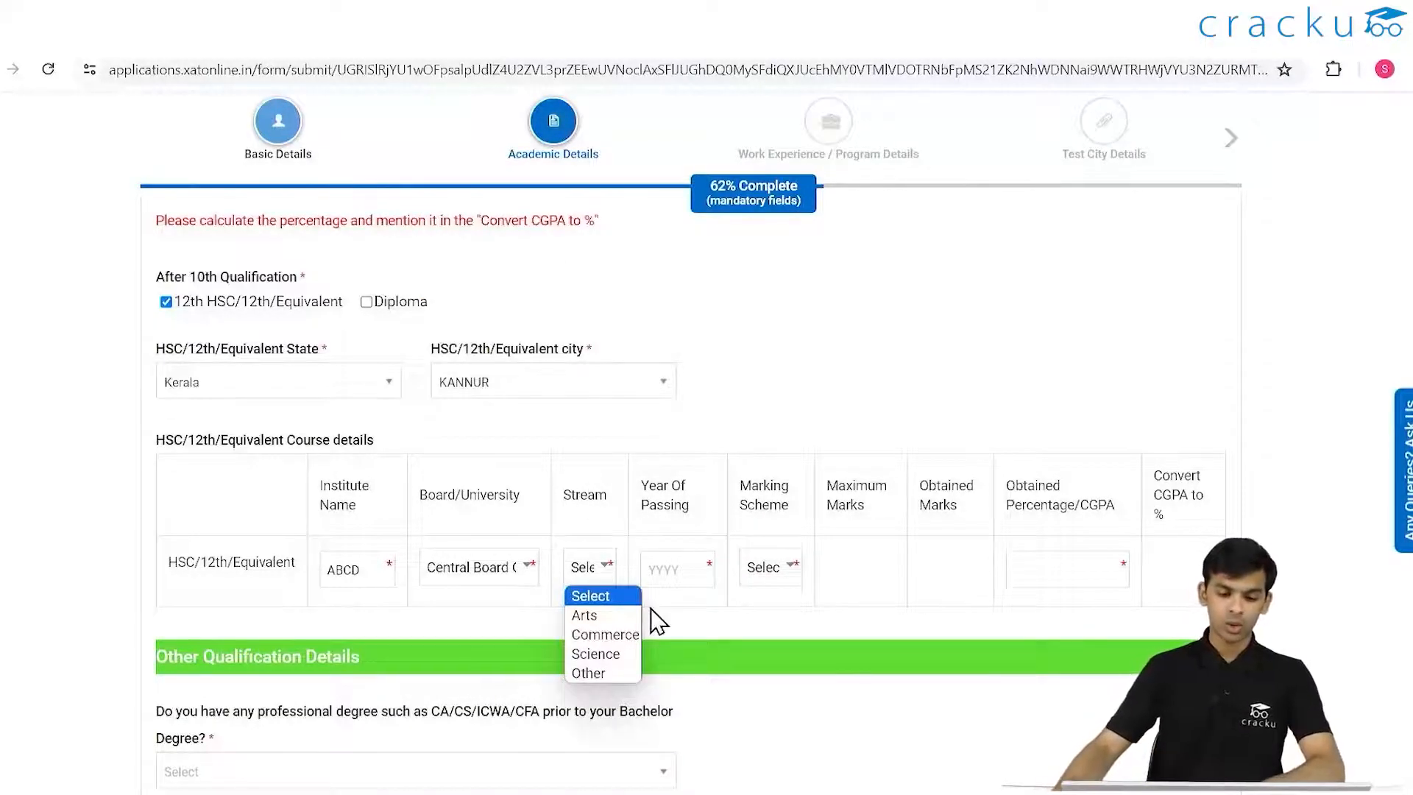
left_click(596, 653)
left_click(674, 569)
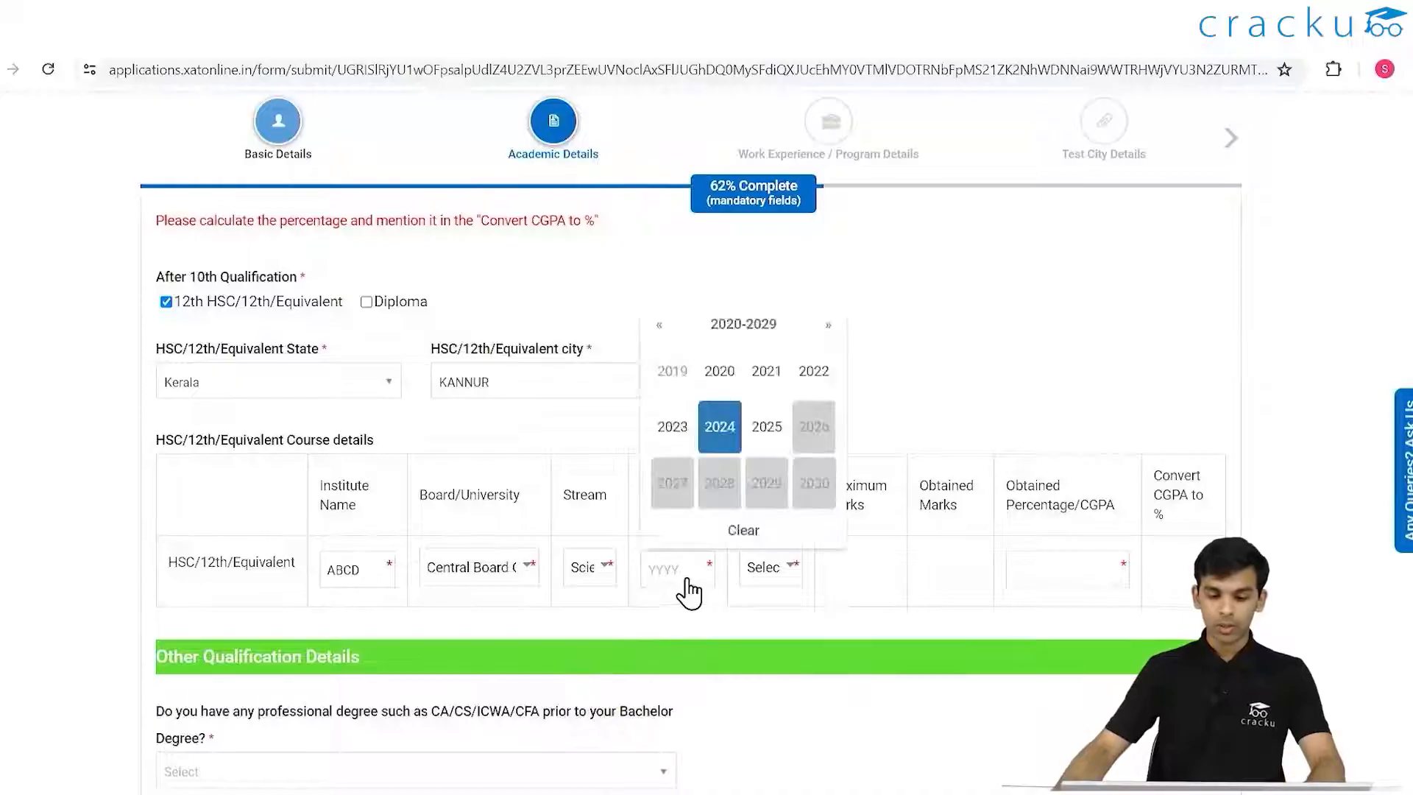
scroll(739, 450, "up", 3)
scroll(744, 464, "down", 3)
left_click(660, 324)
left_click(660, 324)
left_click(659, 325)
left_click(828, 324)
left_click(828, 325)
left_click(758, 427)
scroll(780, 452, "up", 4)
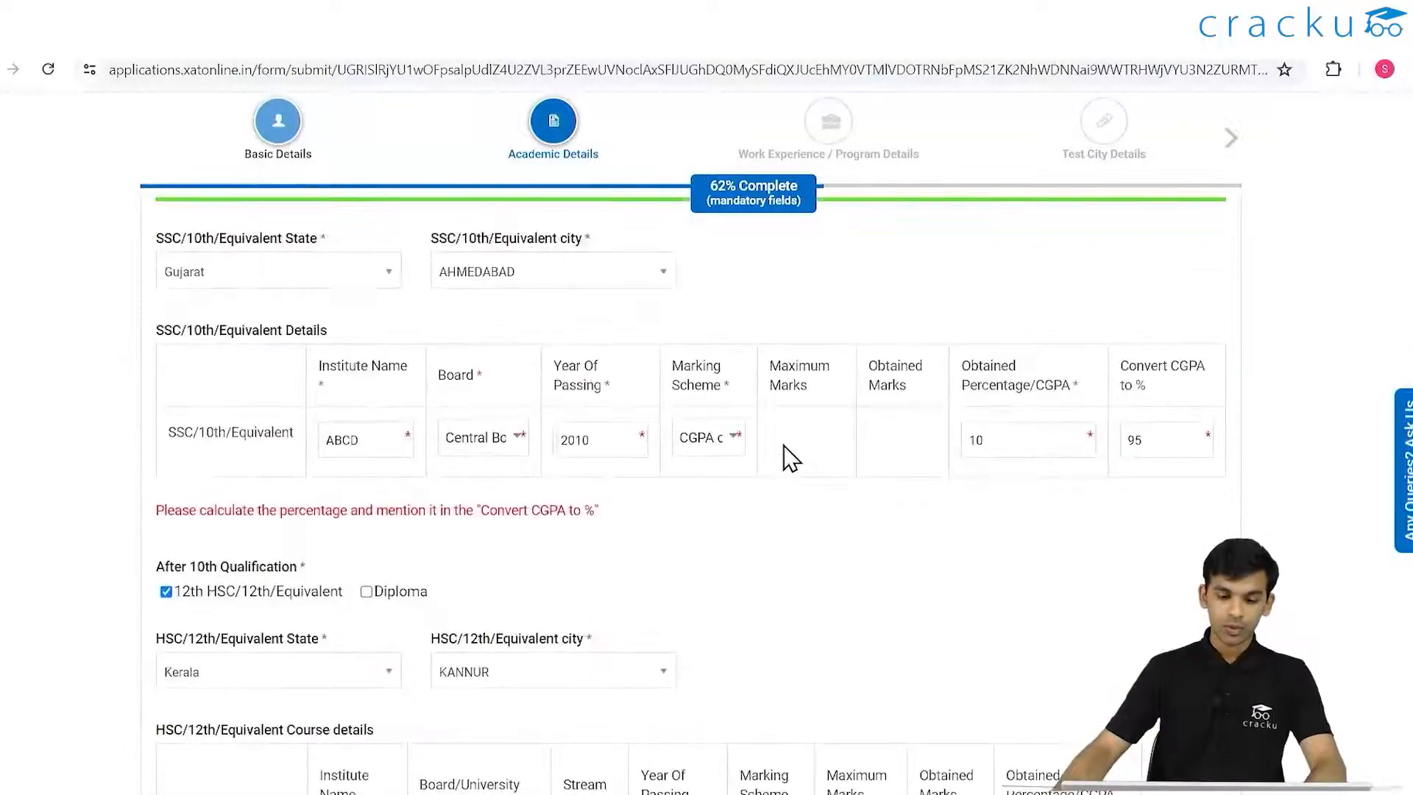
scroll(618, 479, "down", 5)
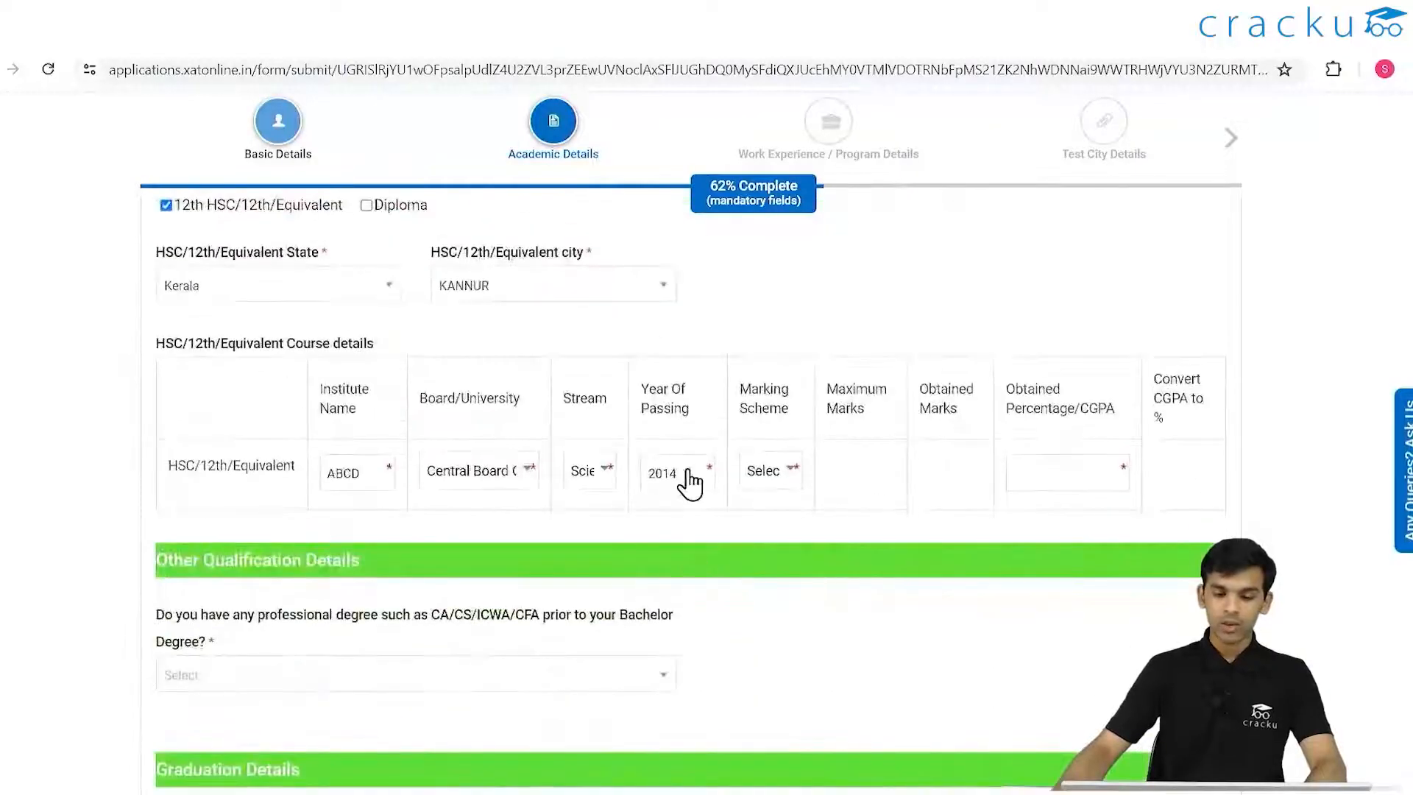
- Use the Percentage scheme for 12th with 450 of 500 marks, giving 90.00%
left_click(769, 471)
left_click(784, 541)
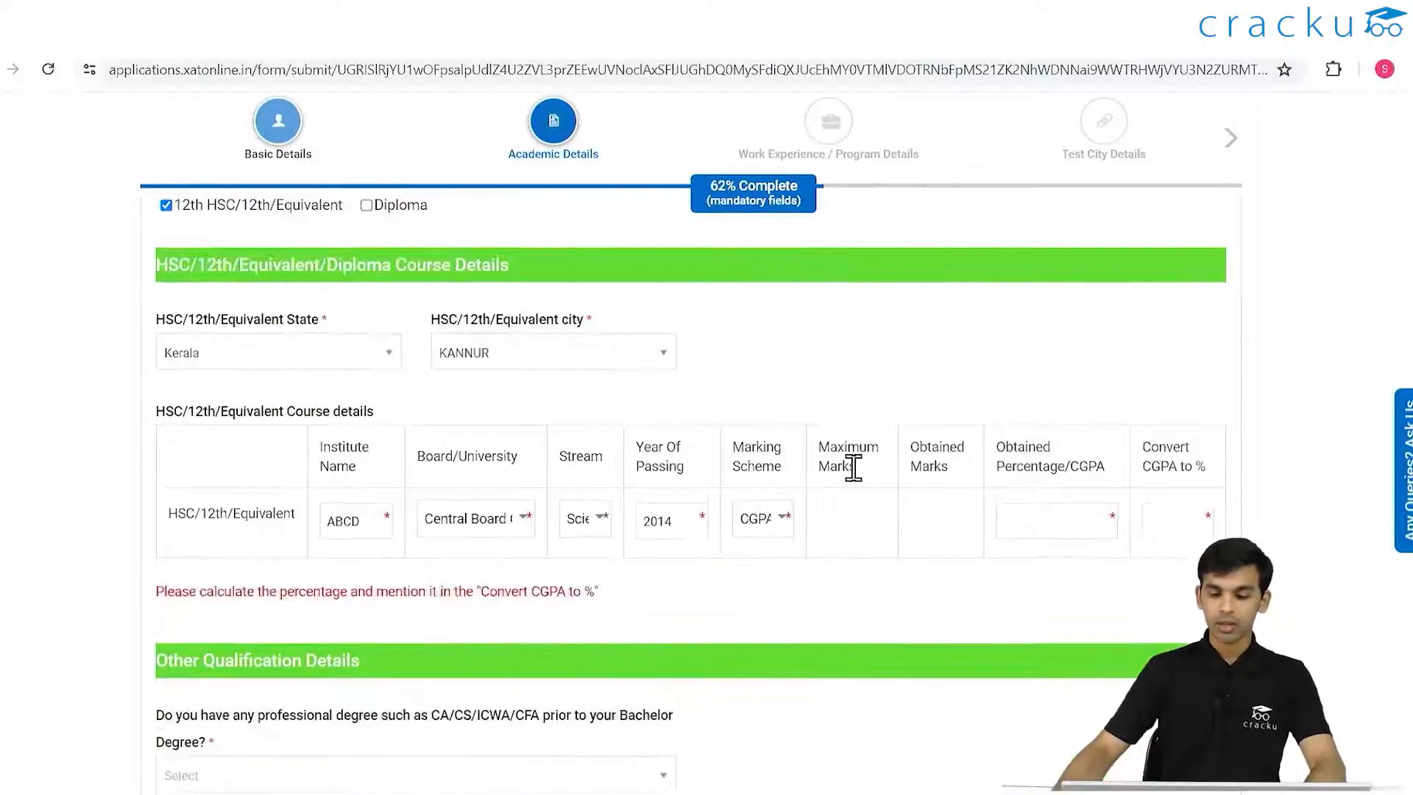
left_click(758, 519)
left_click(802, 566)
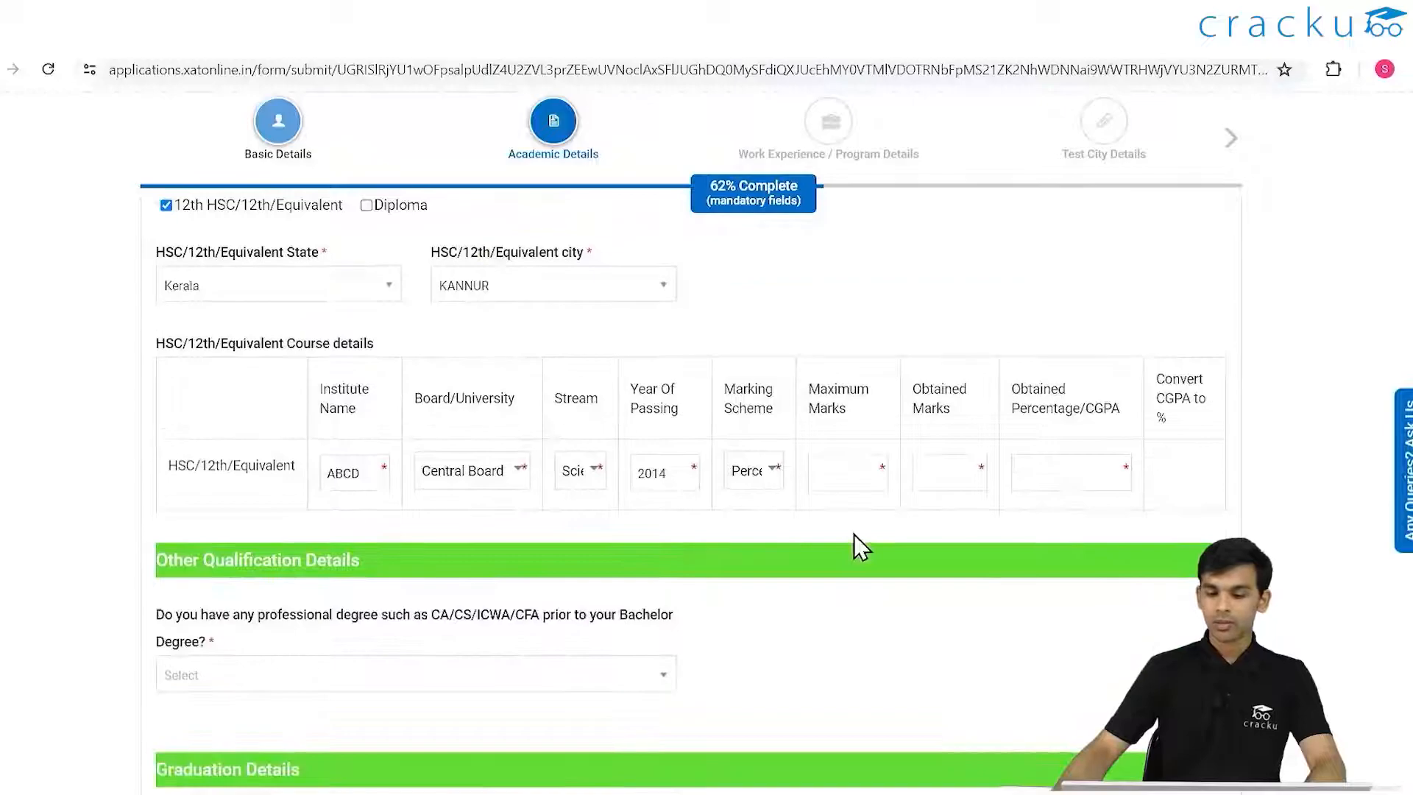
left_click(848, 479)
type("500")
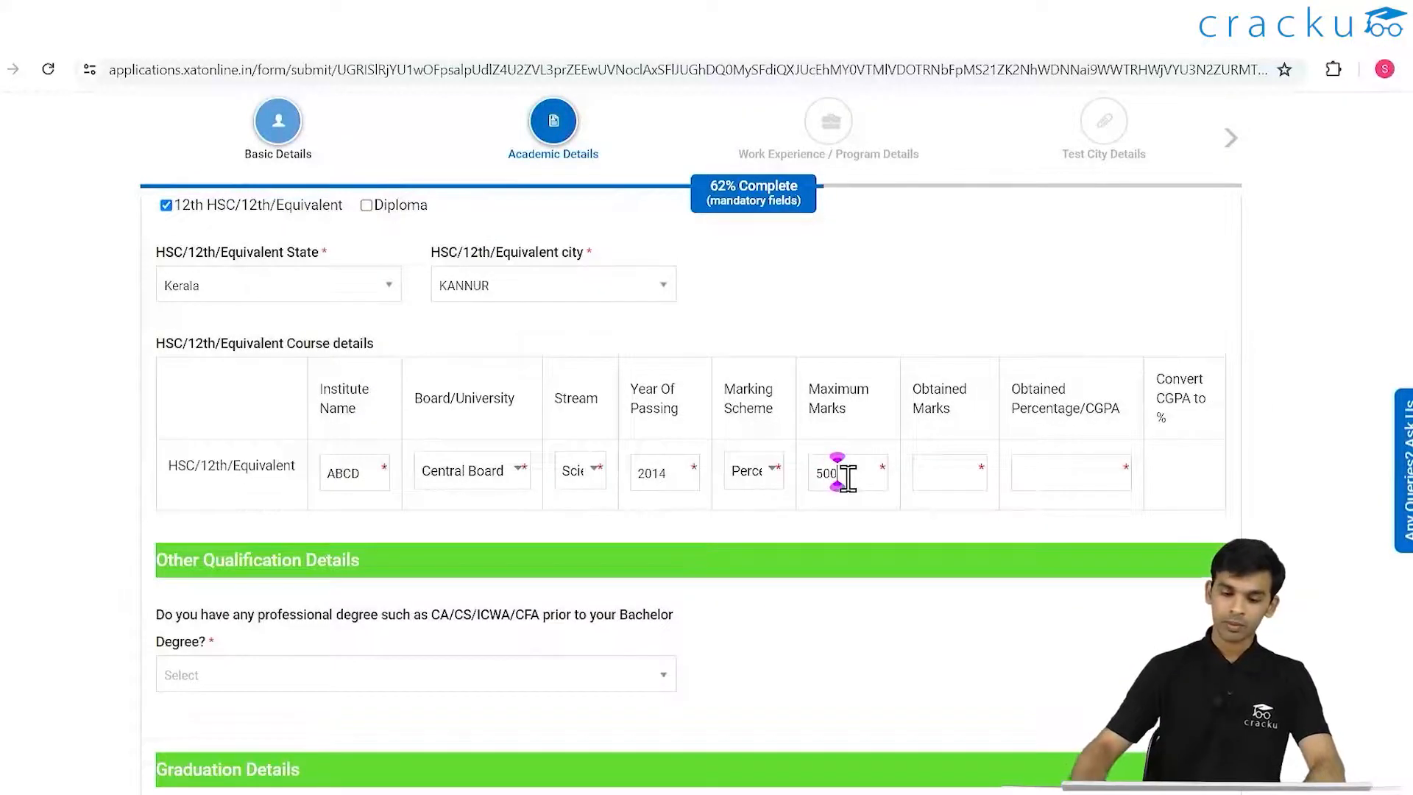
left_click(931, 471)
type("450")
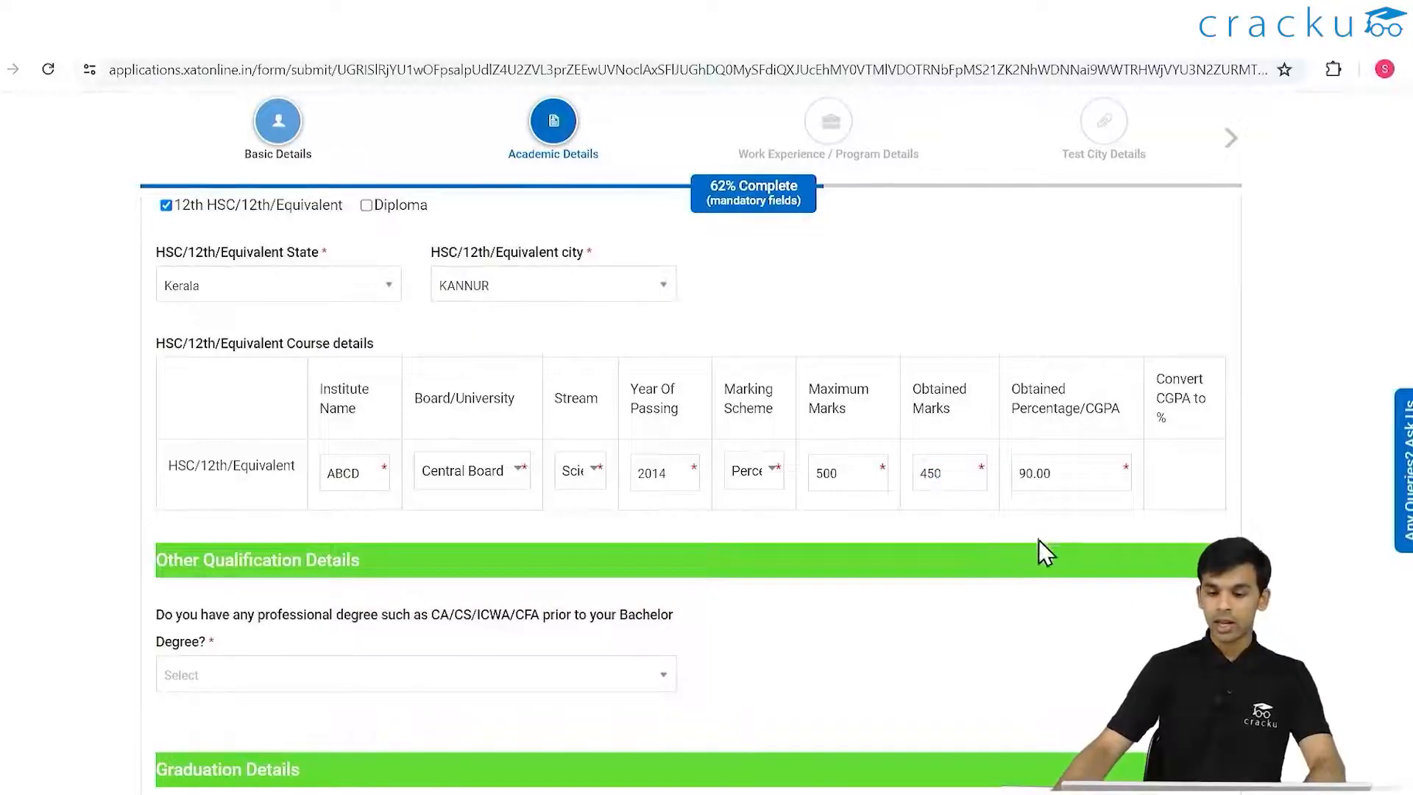
scroll(546, 554, "down", 1)
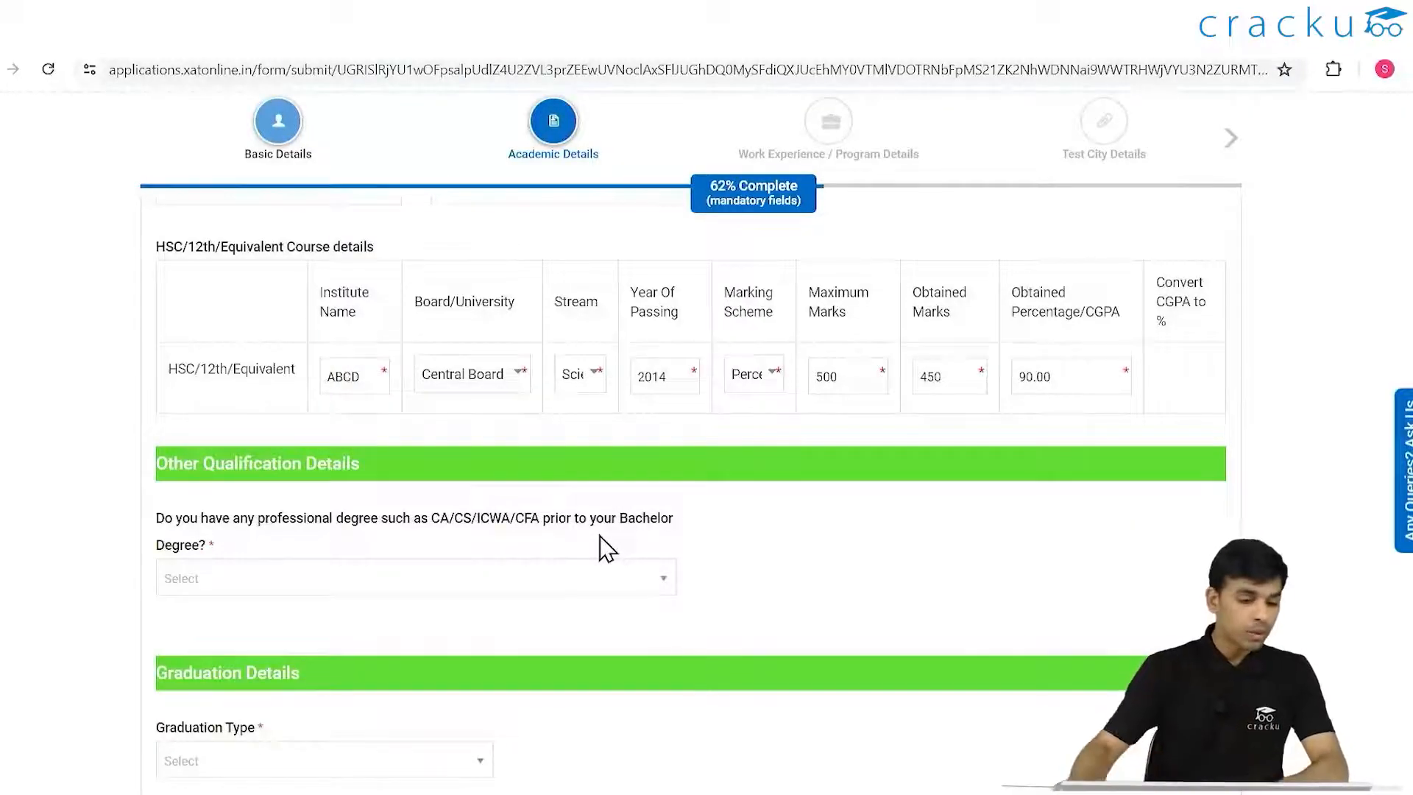
- Answer No to the professional-degree question after briefly selecting CA
left_click(569, 585)
scroll(405, 581, "down", 2)
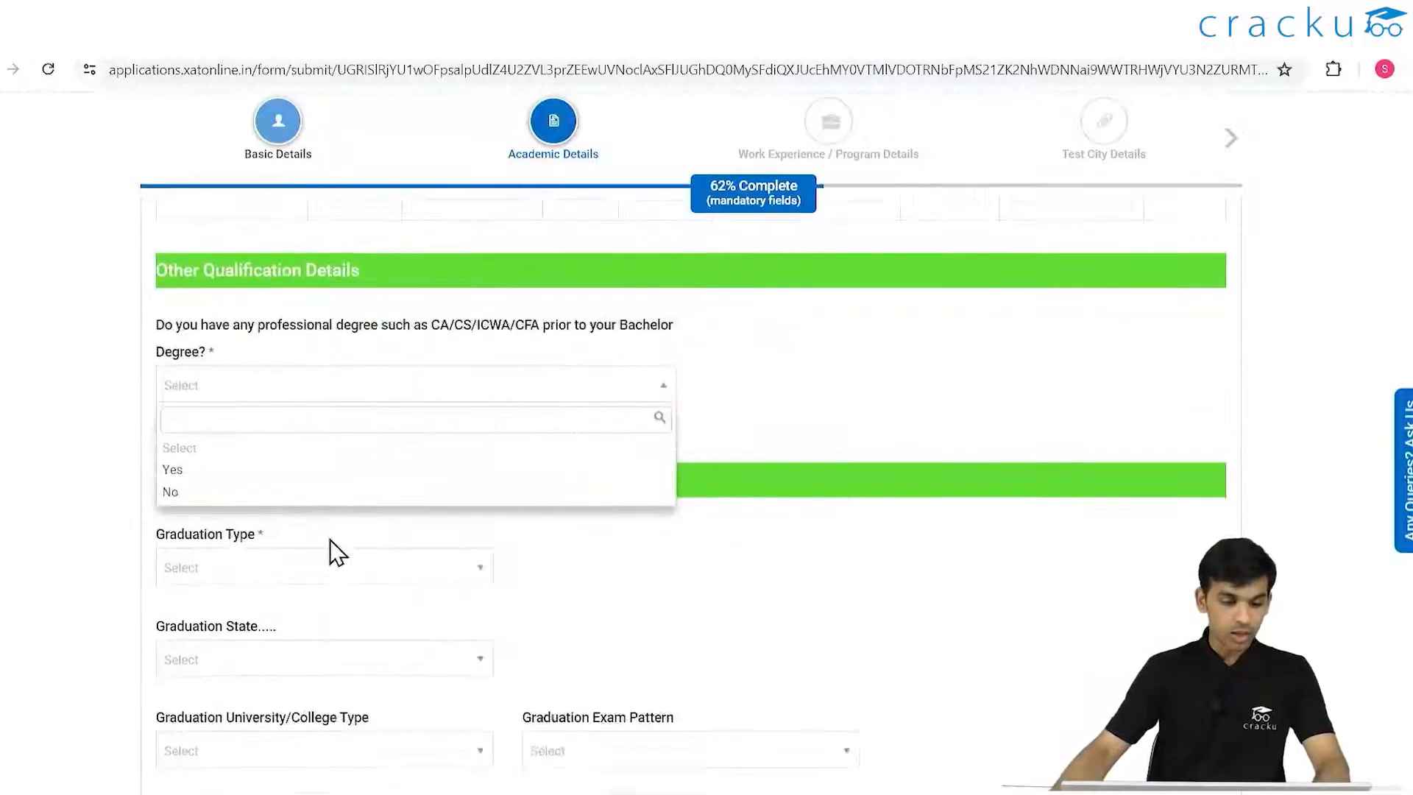
left_click(235, 468)
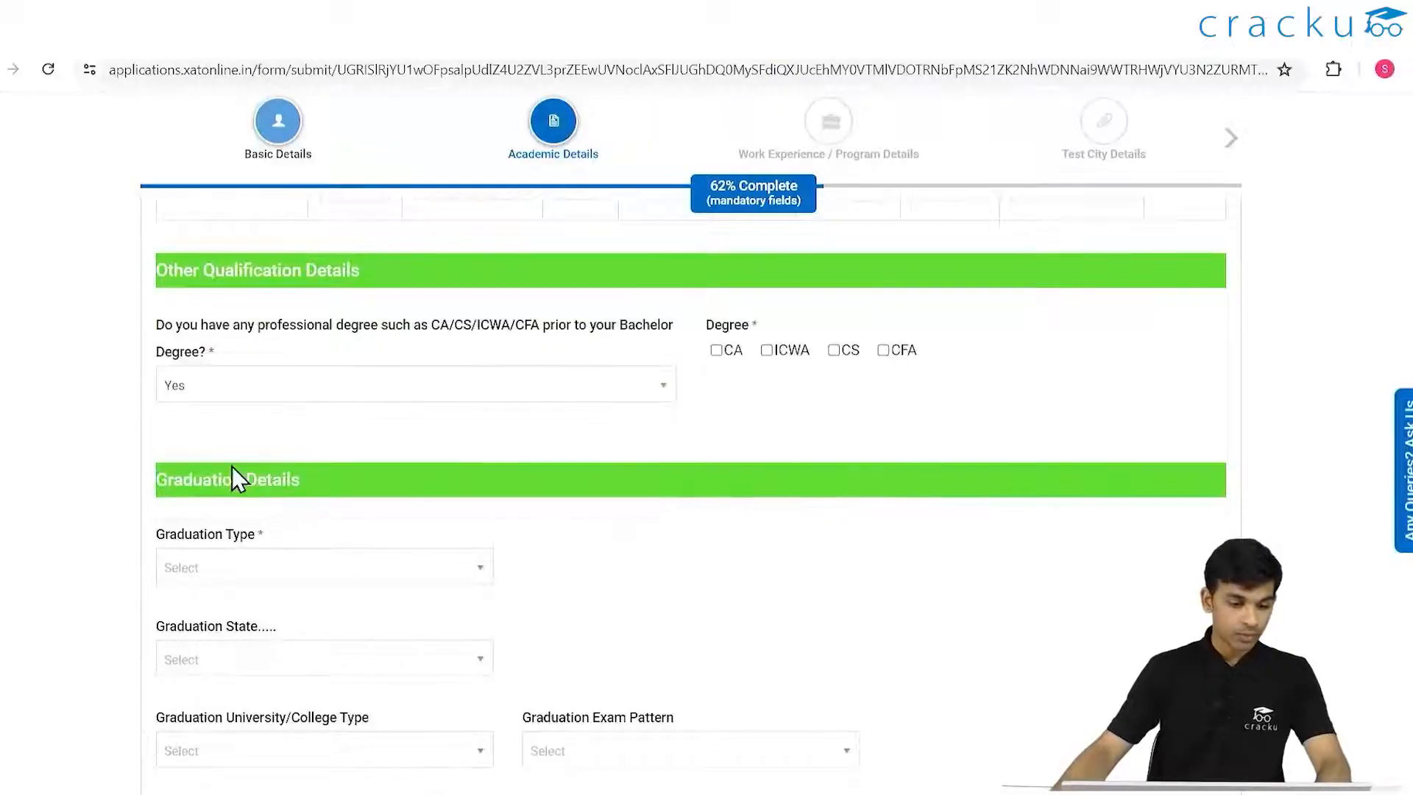
left_click(716, 351)
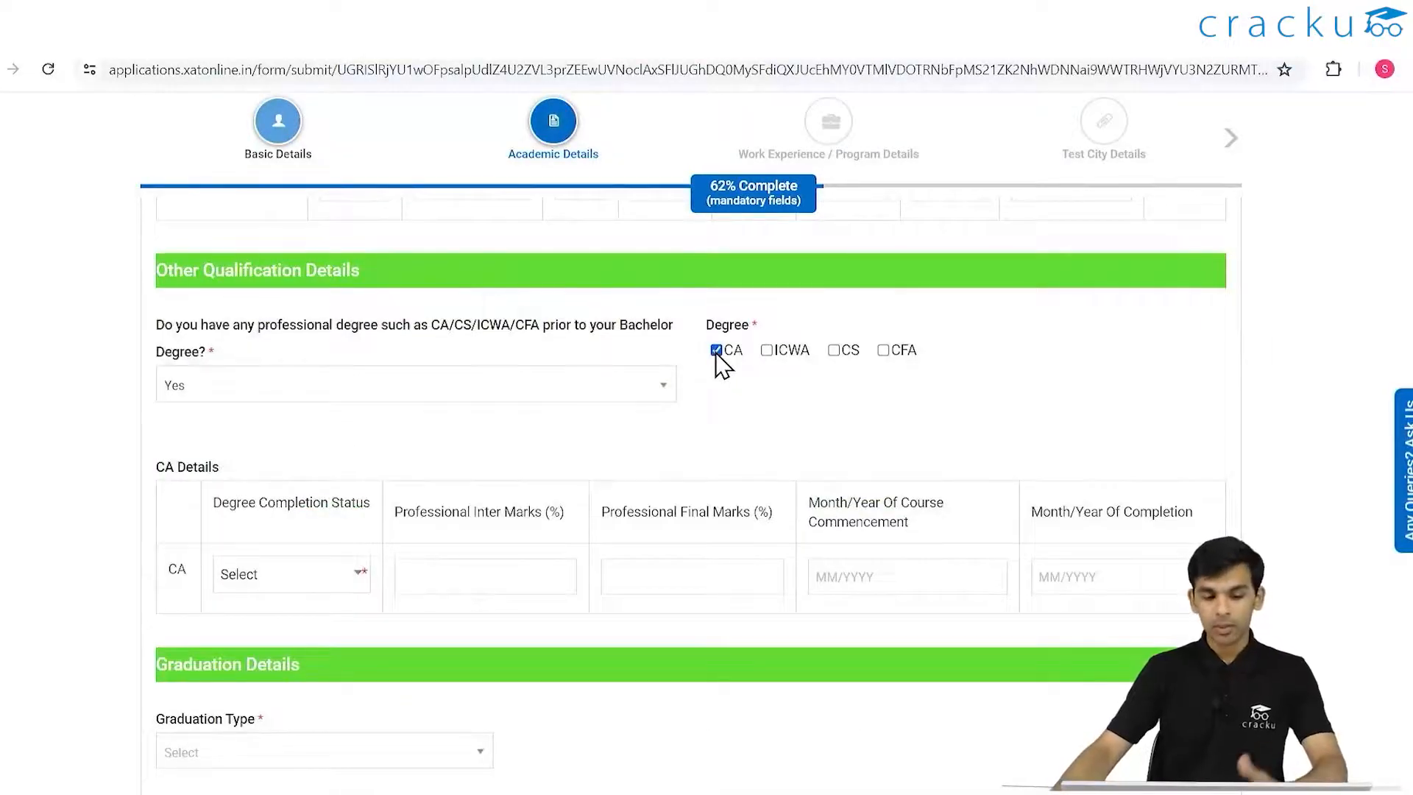
left_click(551, 390)
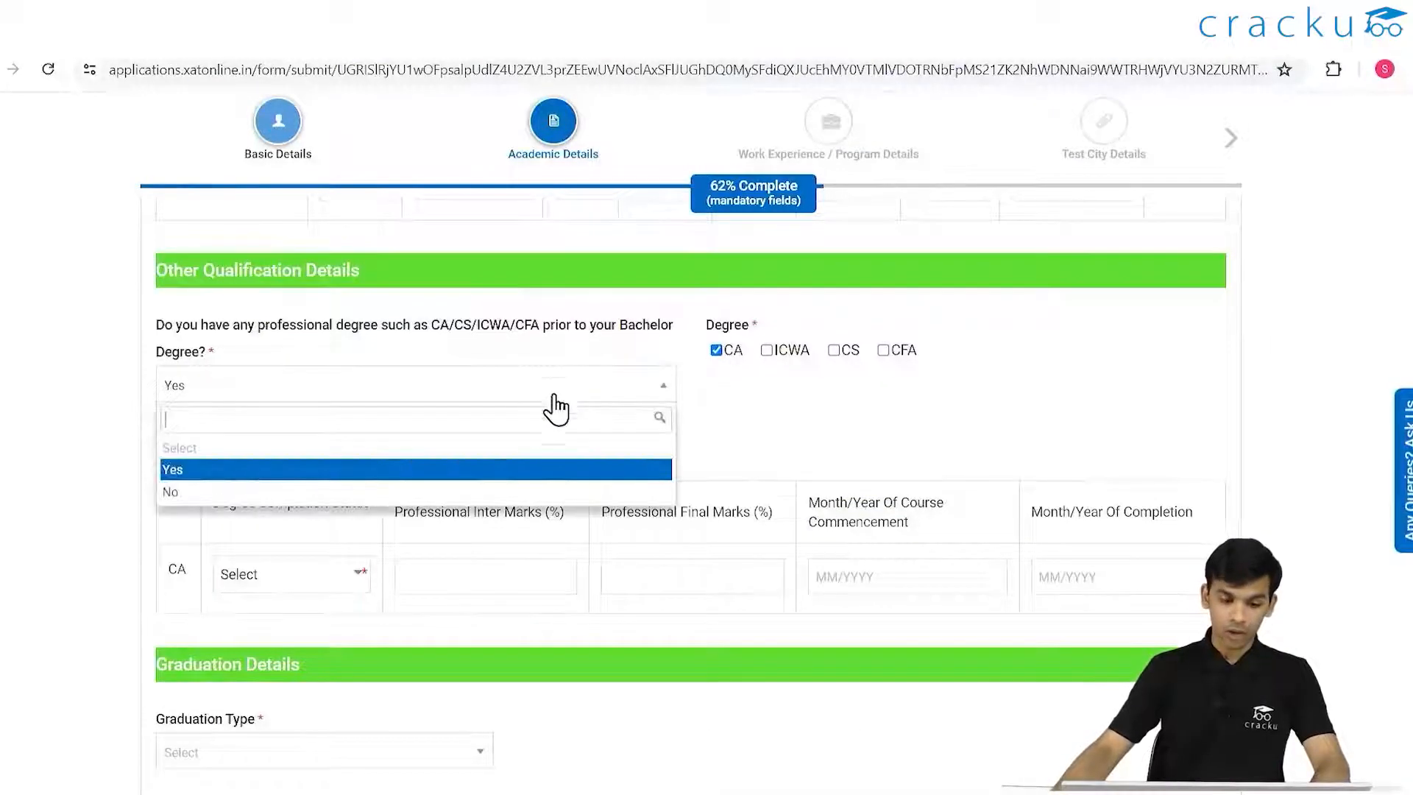
left_click(230, 491)
scroll(325, 442, "down", 3)
- Set graduation type Single, stream Management, state Punjab, and university Punjabi University
left_click(466, 377)
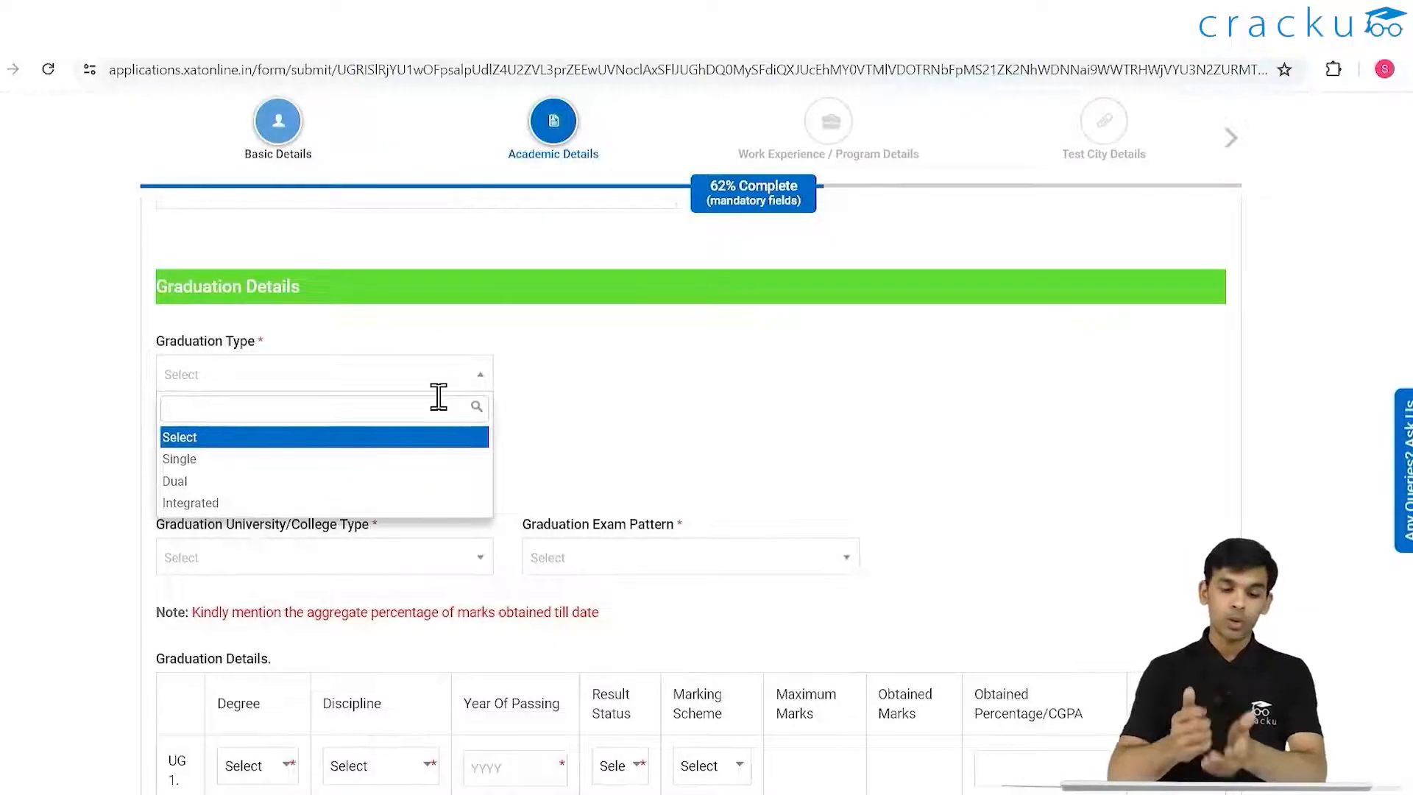
left_click(308, 460)
left_click(563, 381)
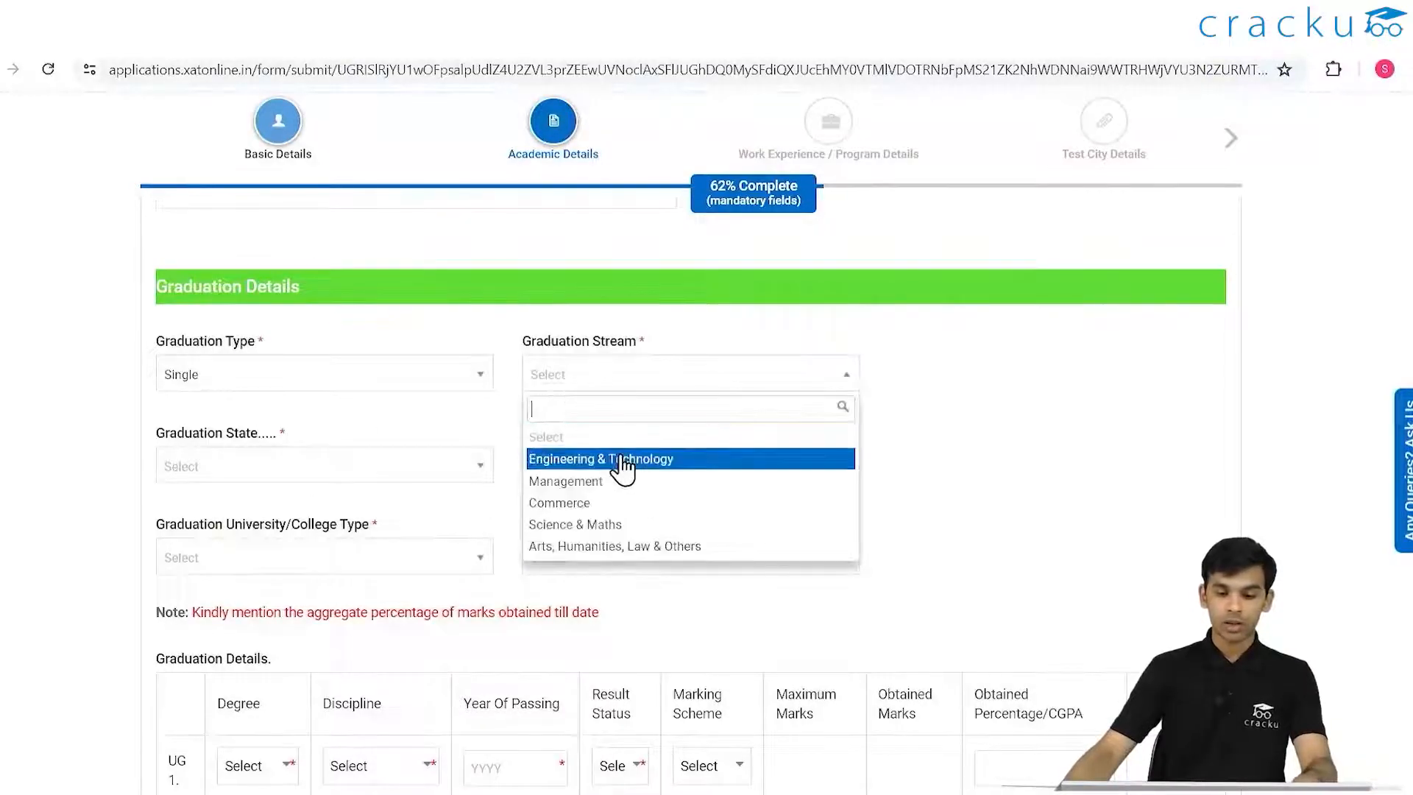
left_click(629, 487)
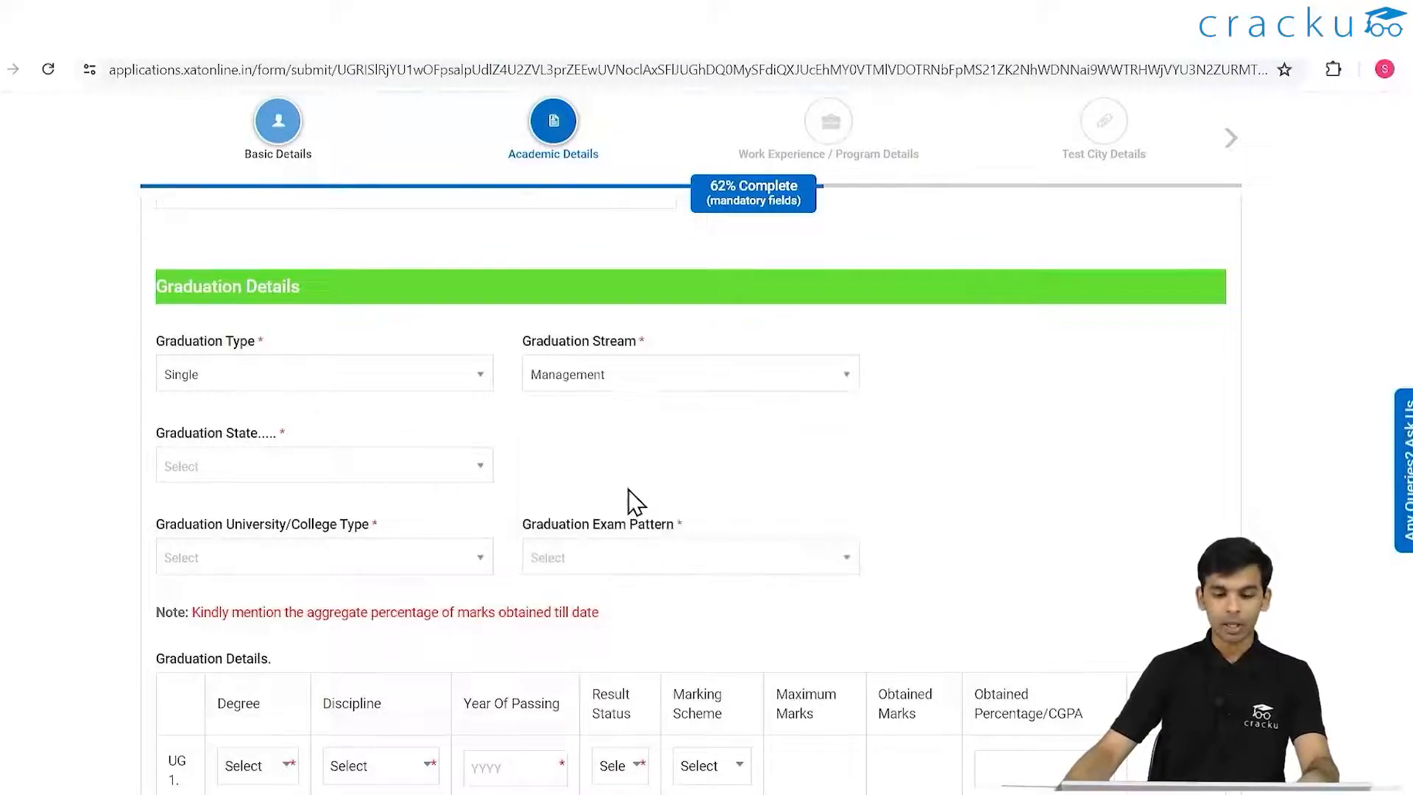
left_click(439, 464)
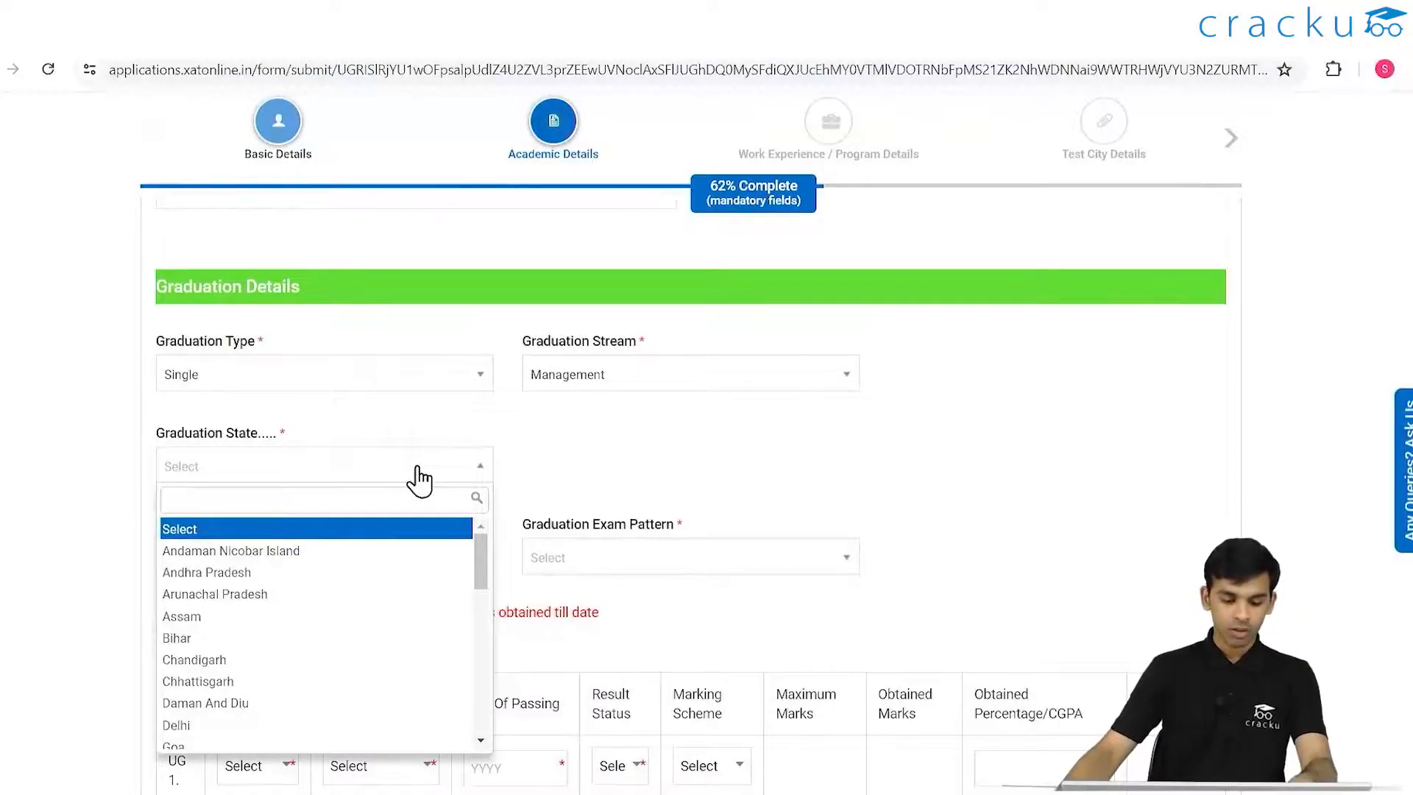
scroll(259, 642, "down", 8)
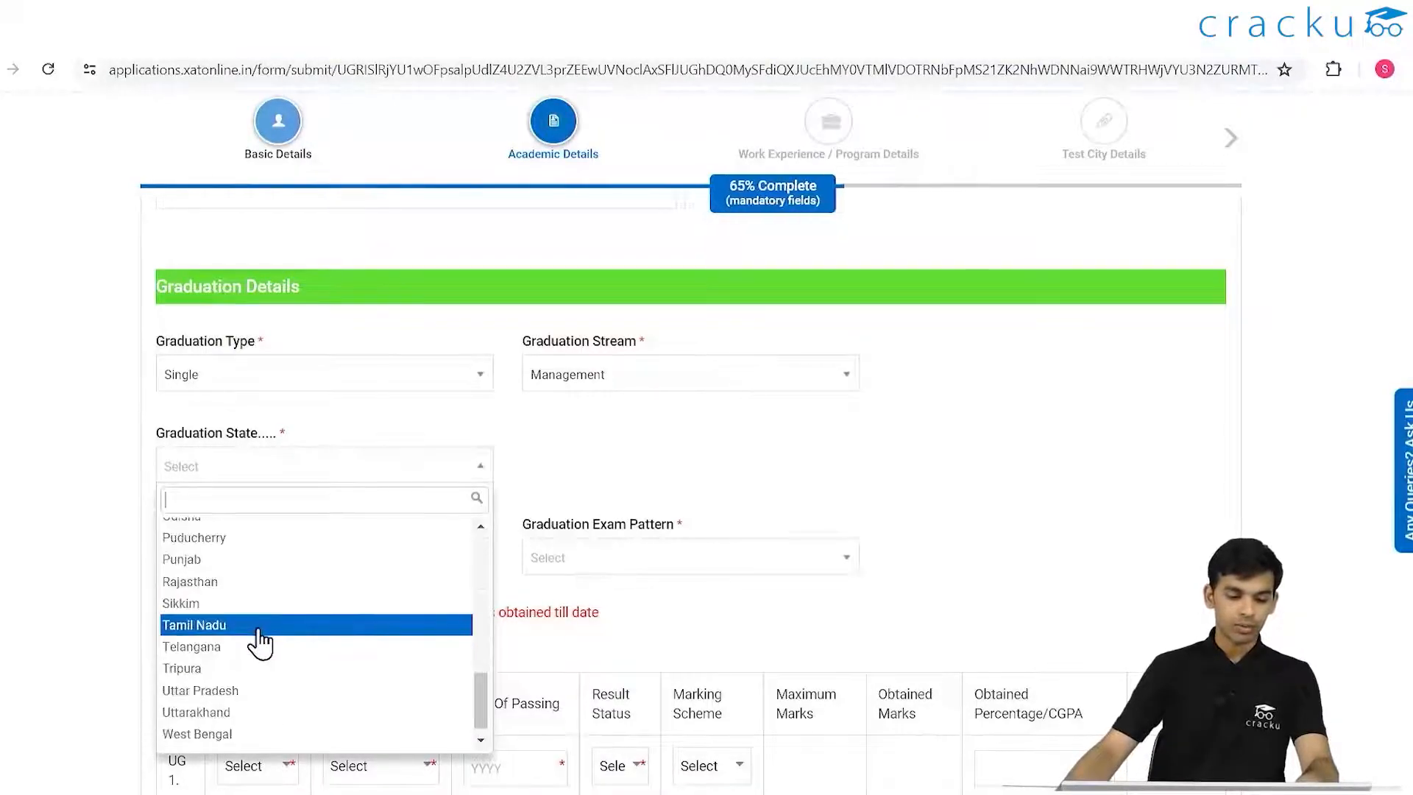
left_click(230, 561)
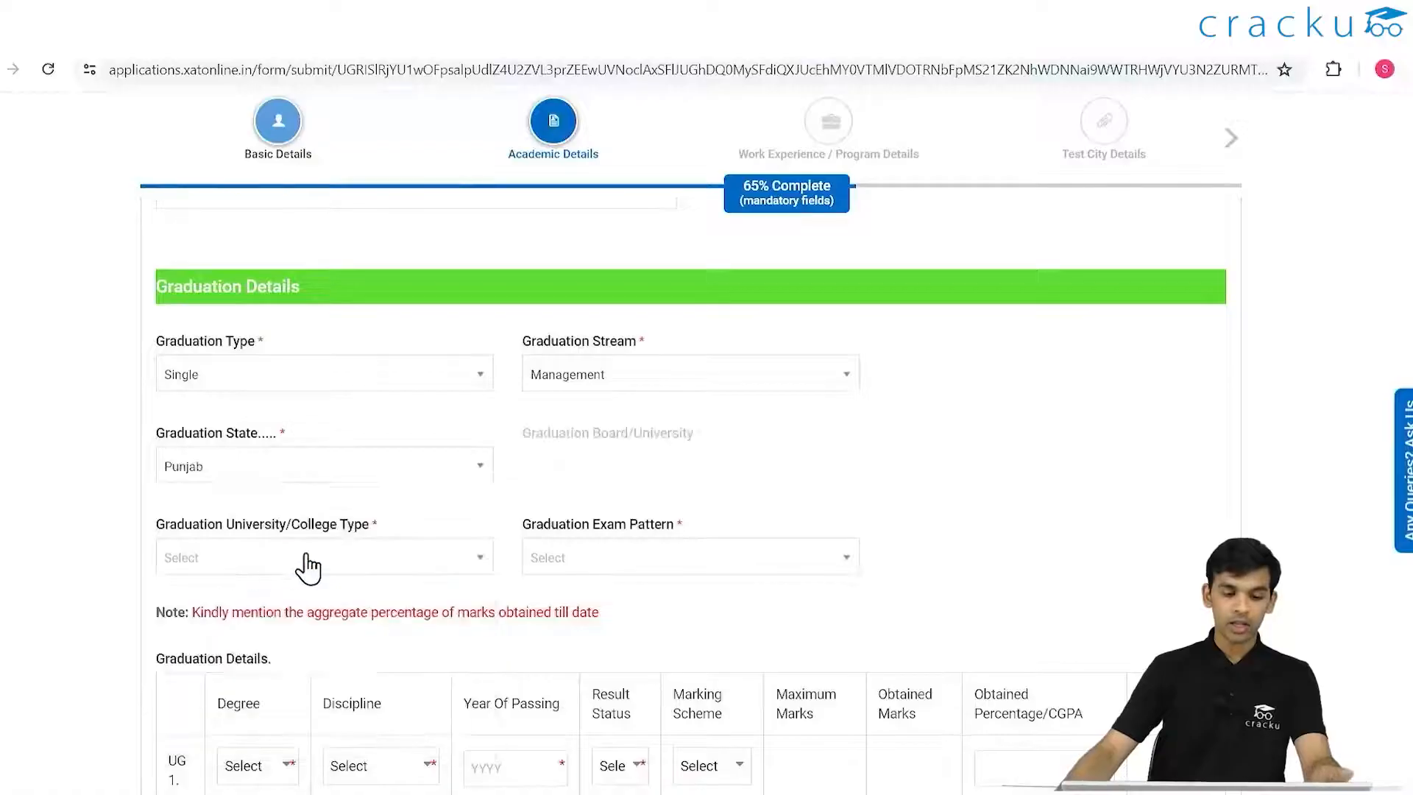
left_click(583, 470)
scroll(650, 586, "down", 8)
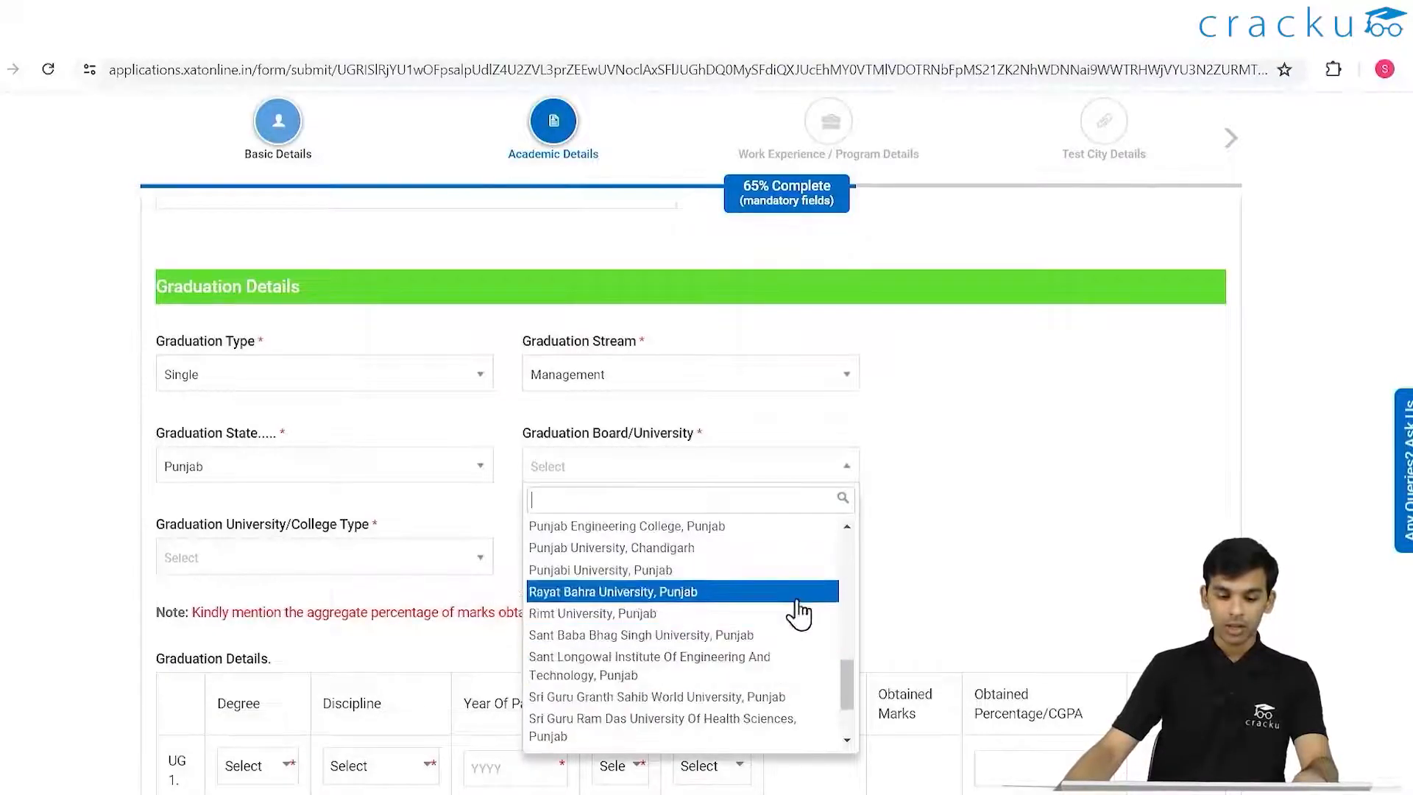
left_click(647, 571)
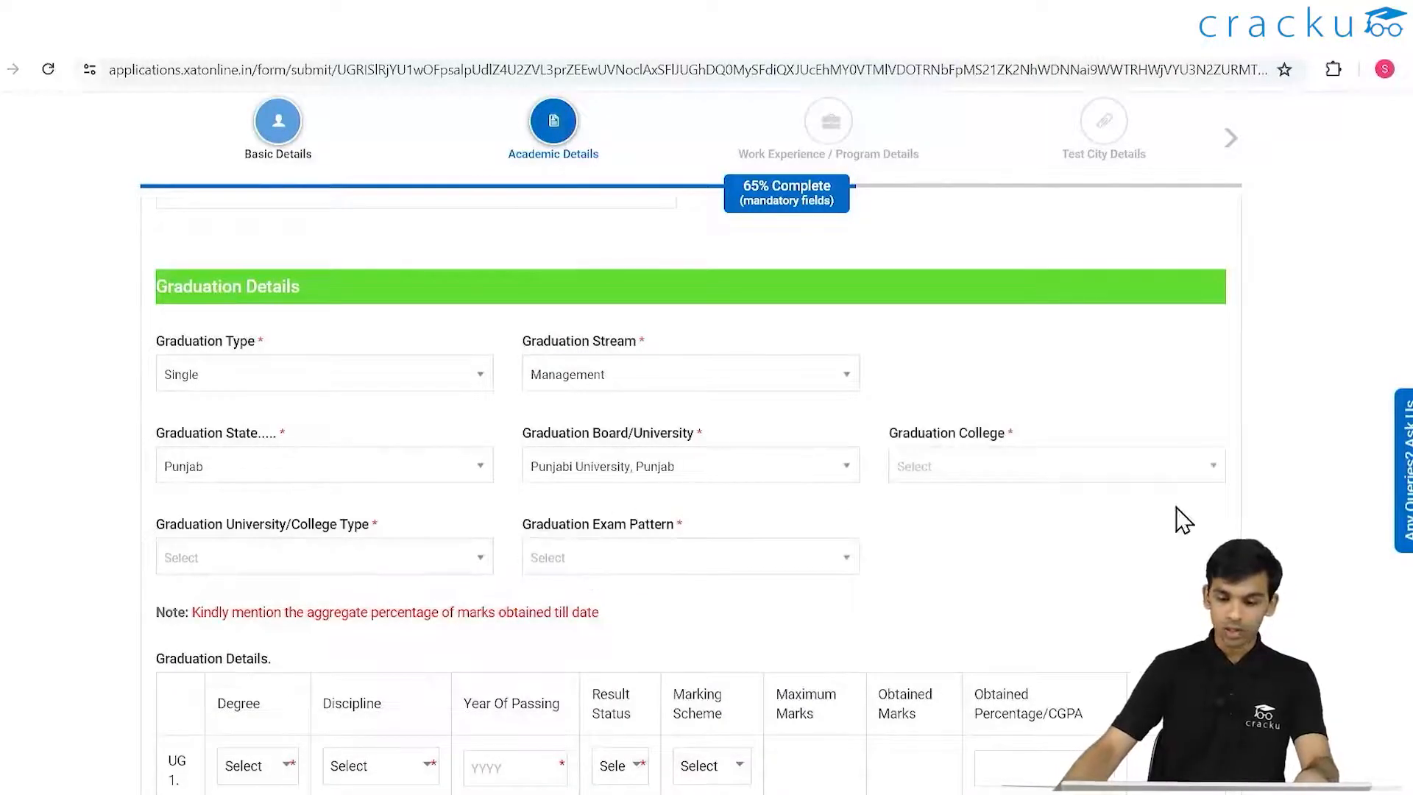
- Choose Lal Bahadur Memorial Mahila College, college type State University, and exam pattern Semester Wise
left_click(1064, 471)
scroll(1052, 588, "down", 5)
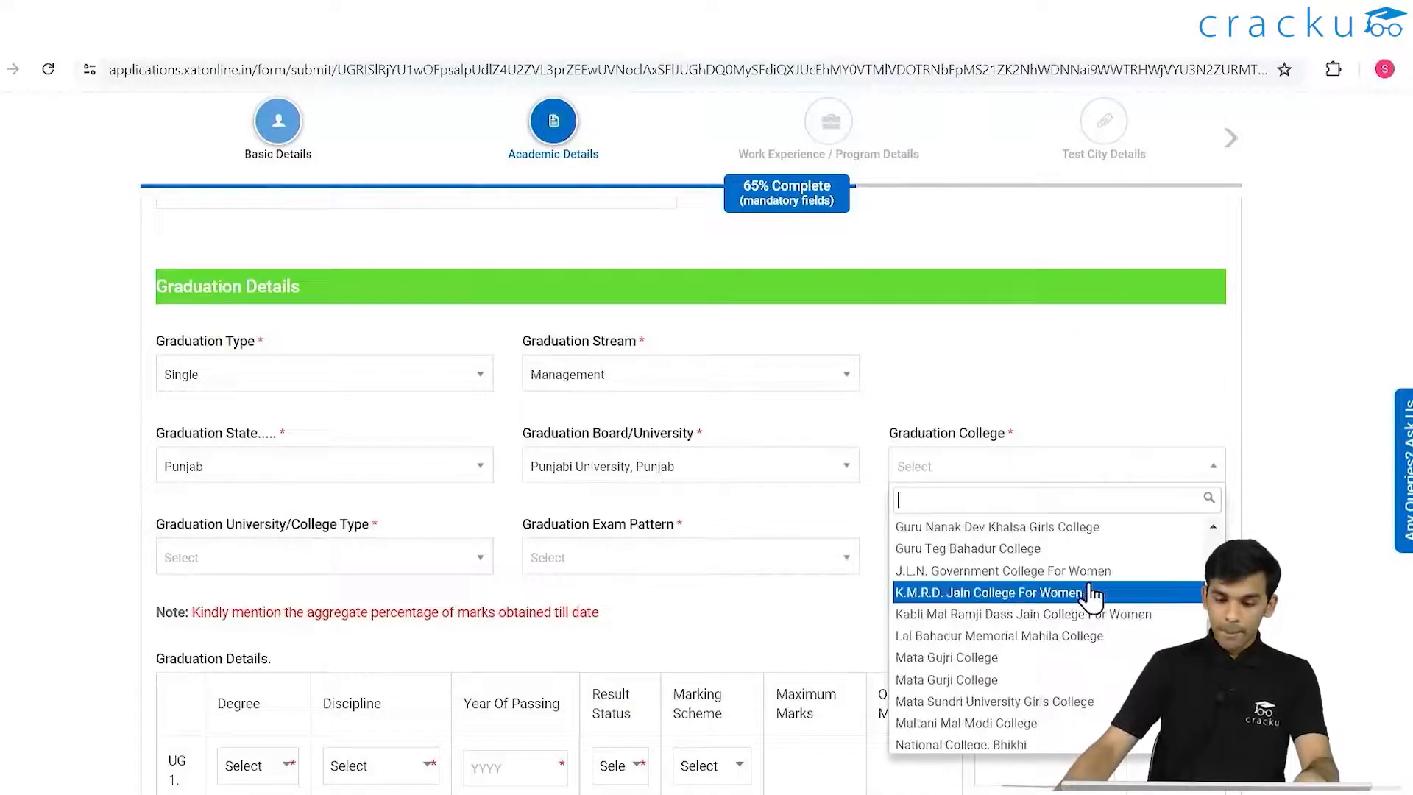
left_click(980, 638)
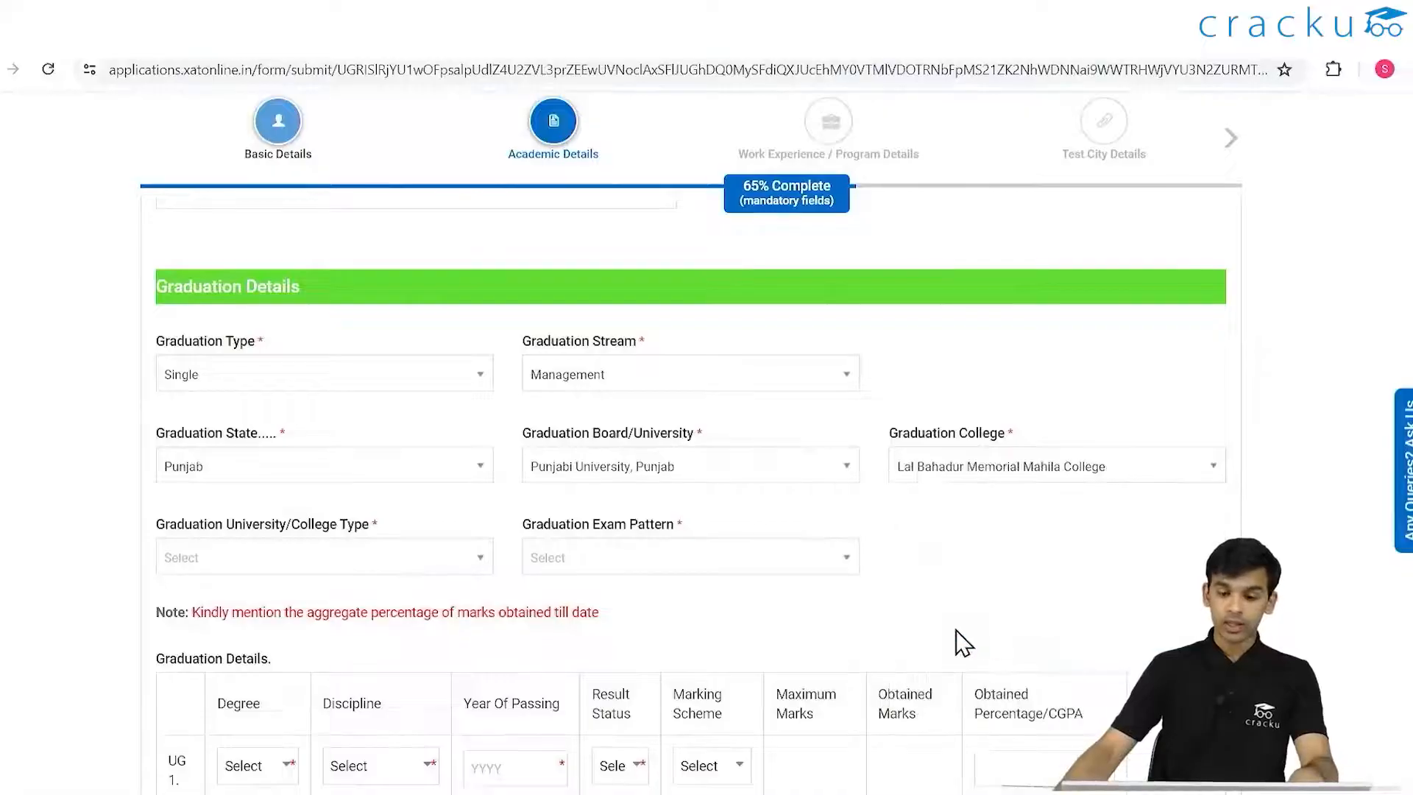
left_click(423, 559)
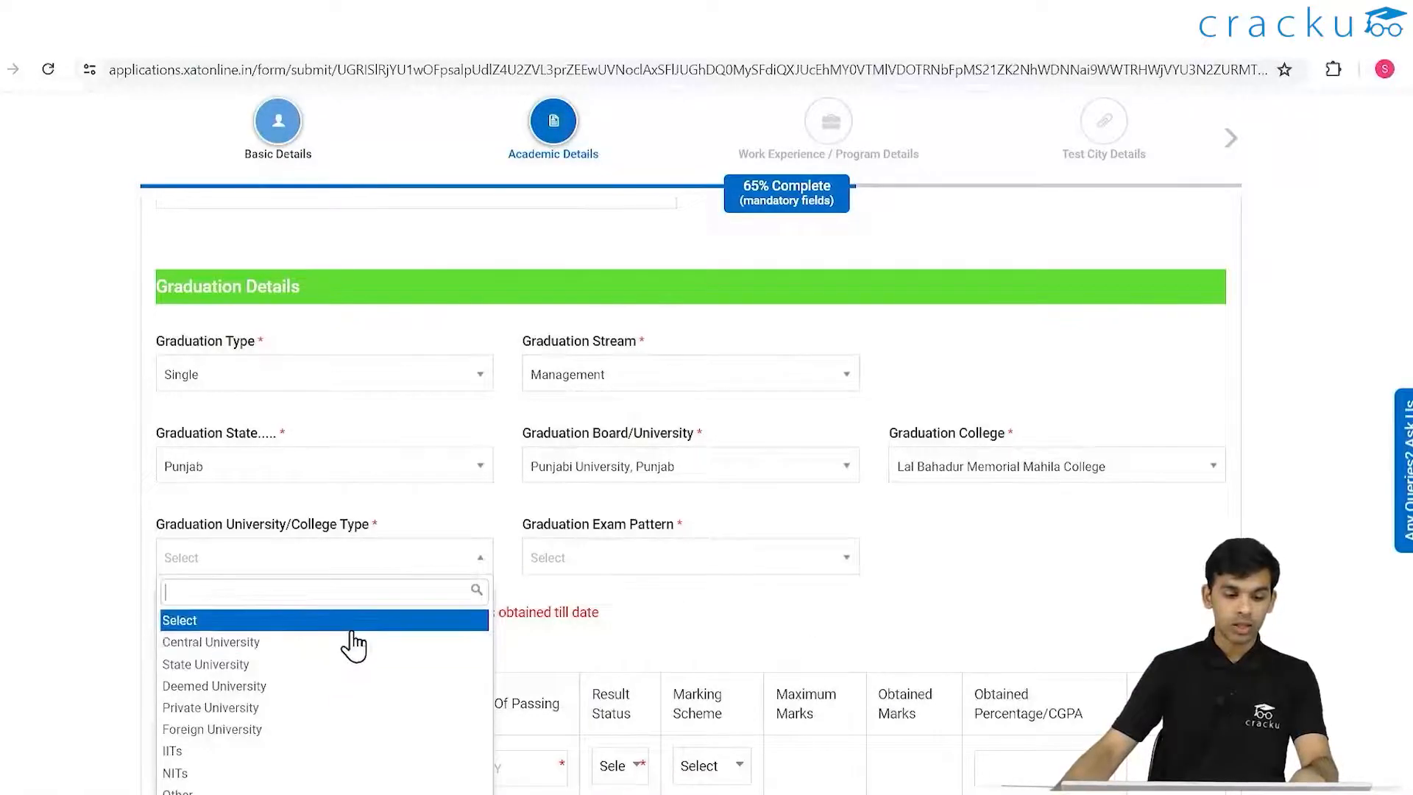
left_click(243, 665)
left_click(681, 559)
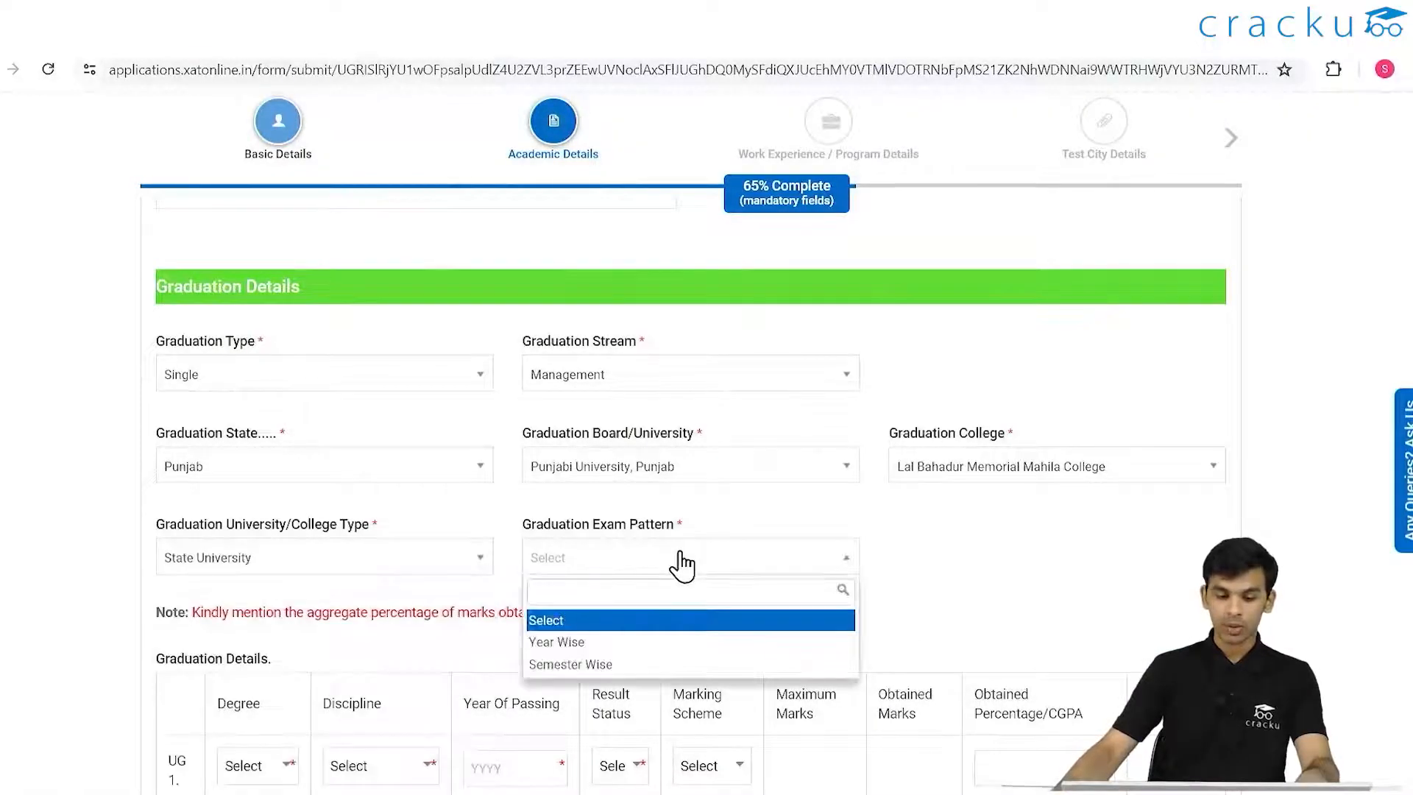
left_click(441, 560)
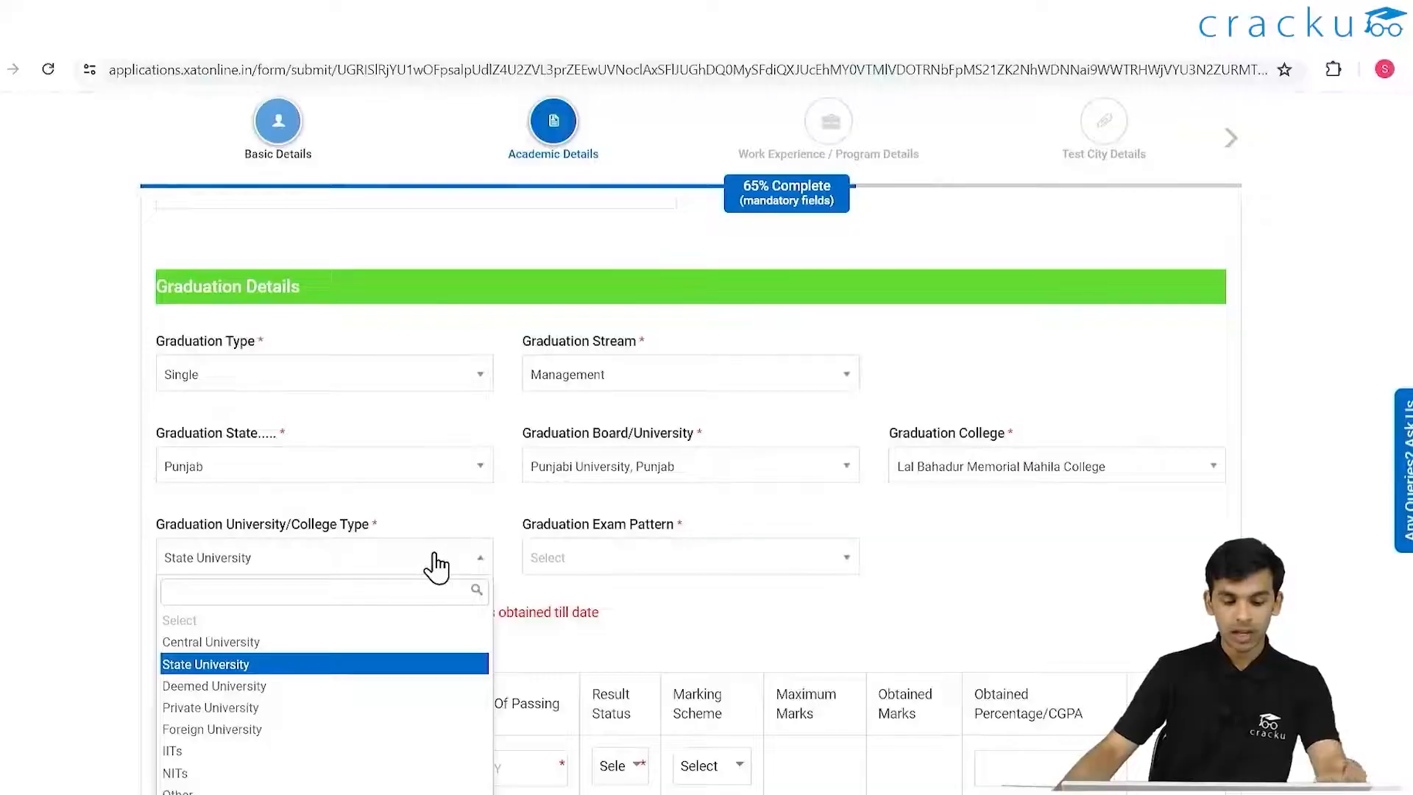
scroll(434, 561, "down", 1)
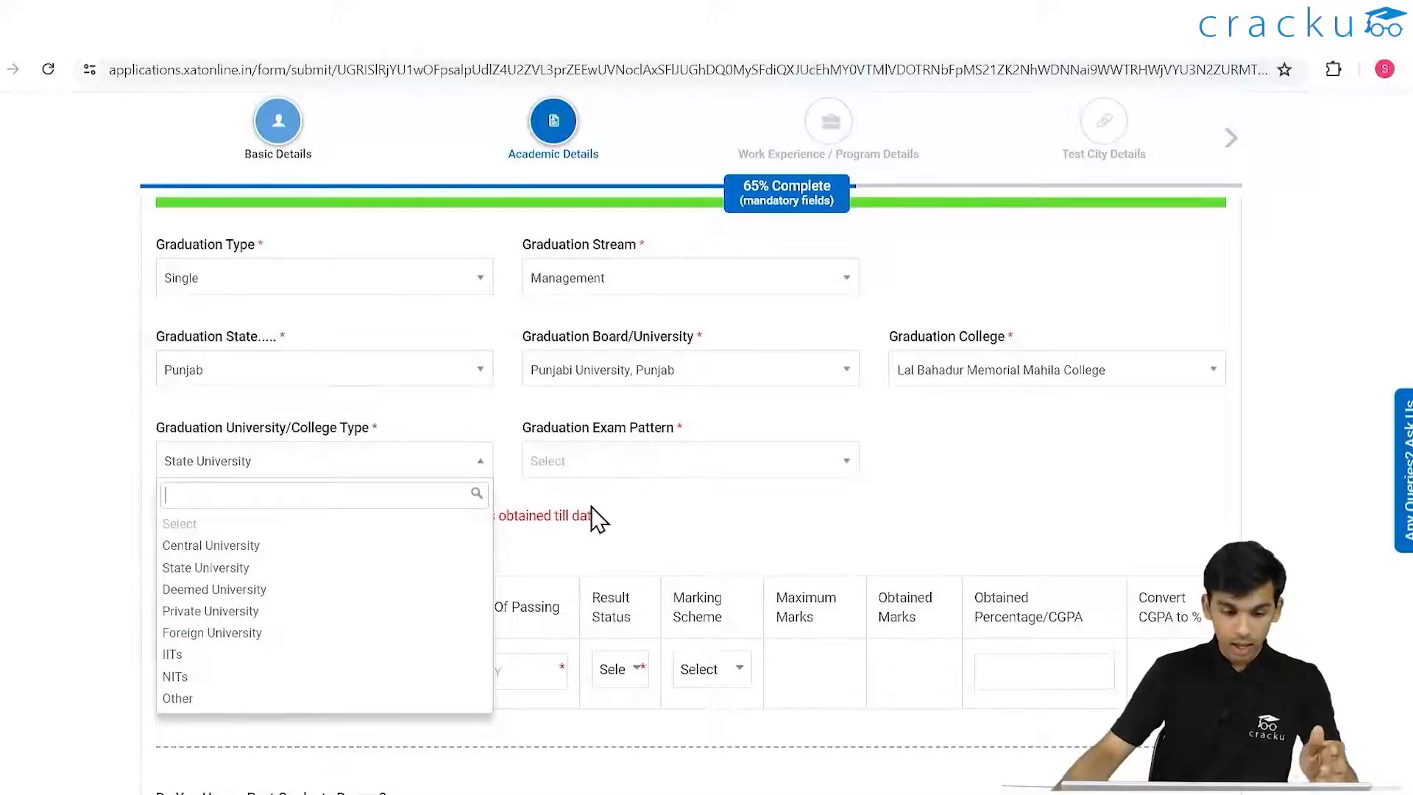
left_click(703, 508)
left_click(813, 463)
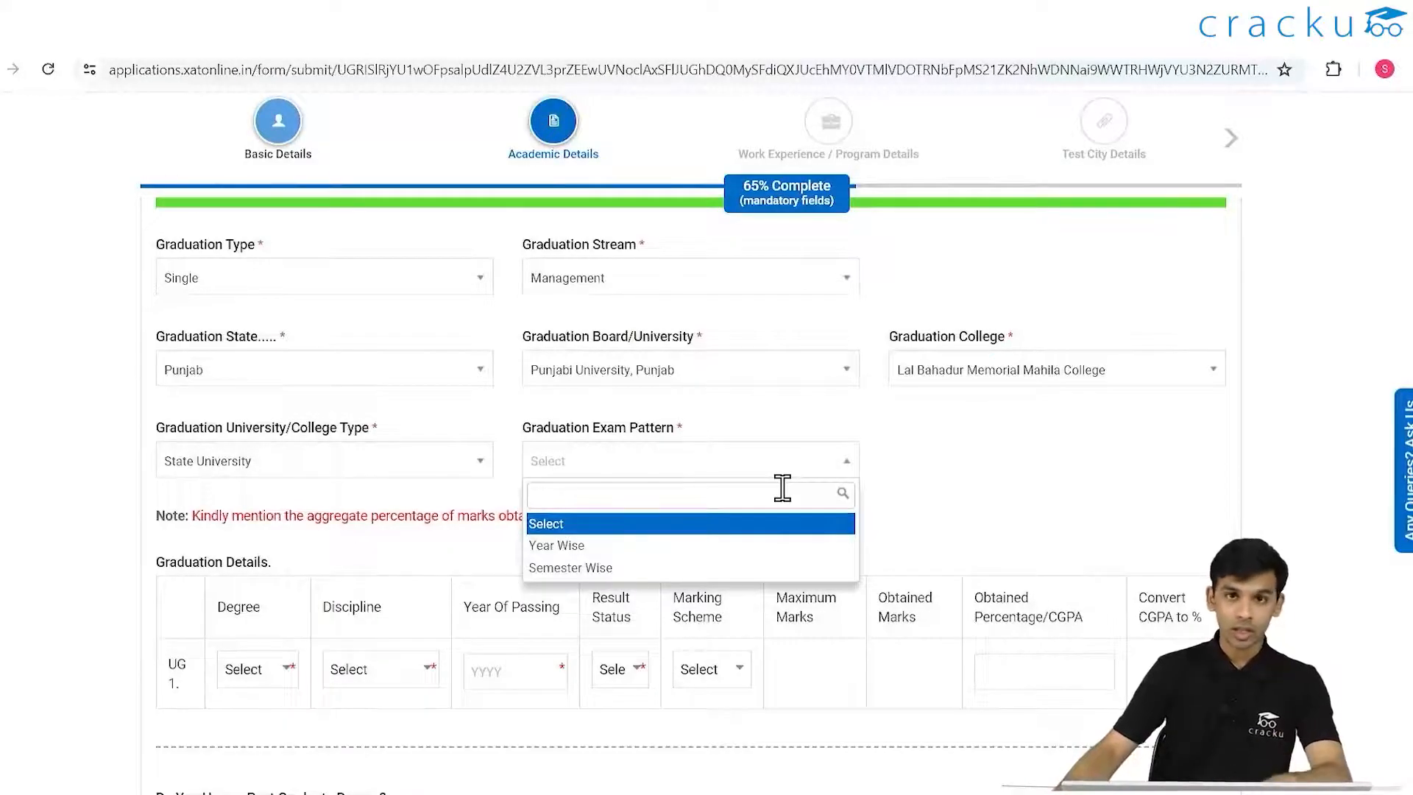
left_click(571, 568)
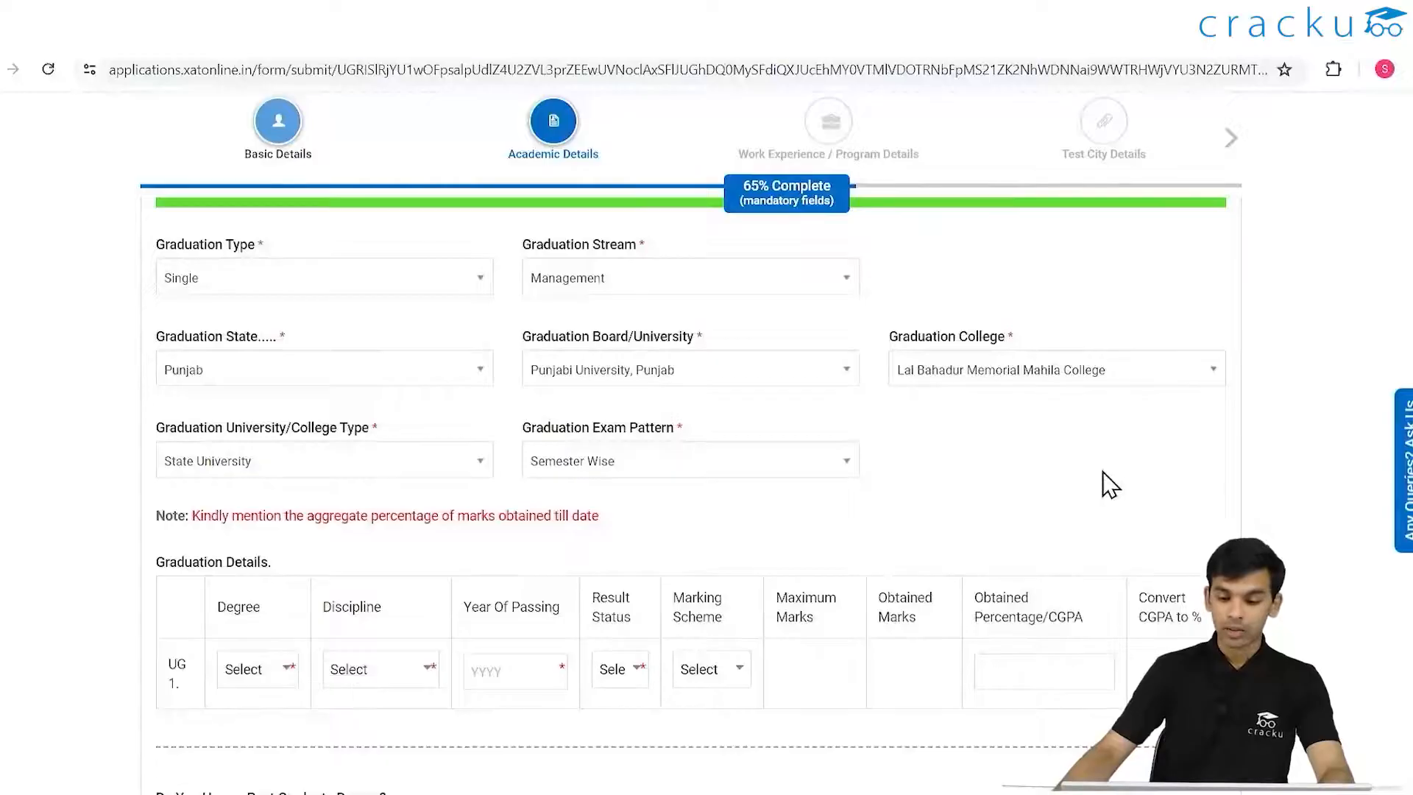
scroll(913, 532, "down", 3)
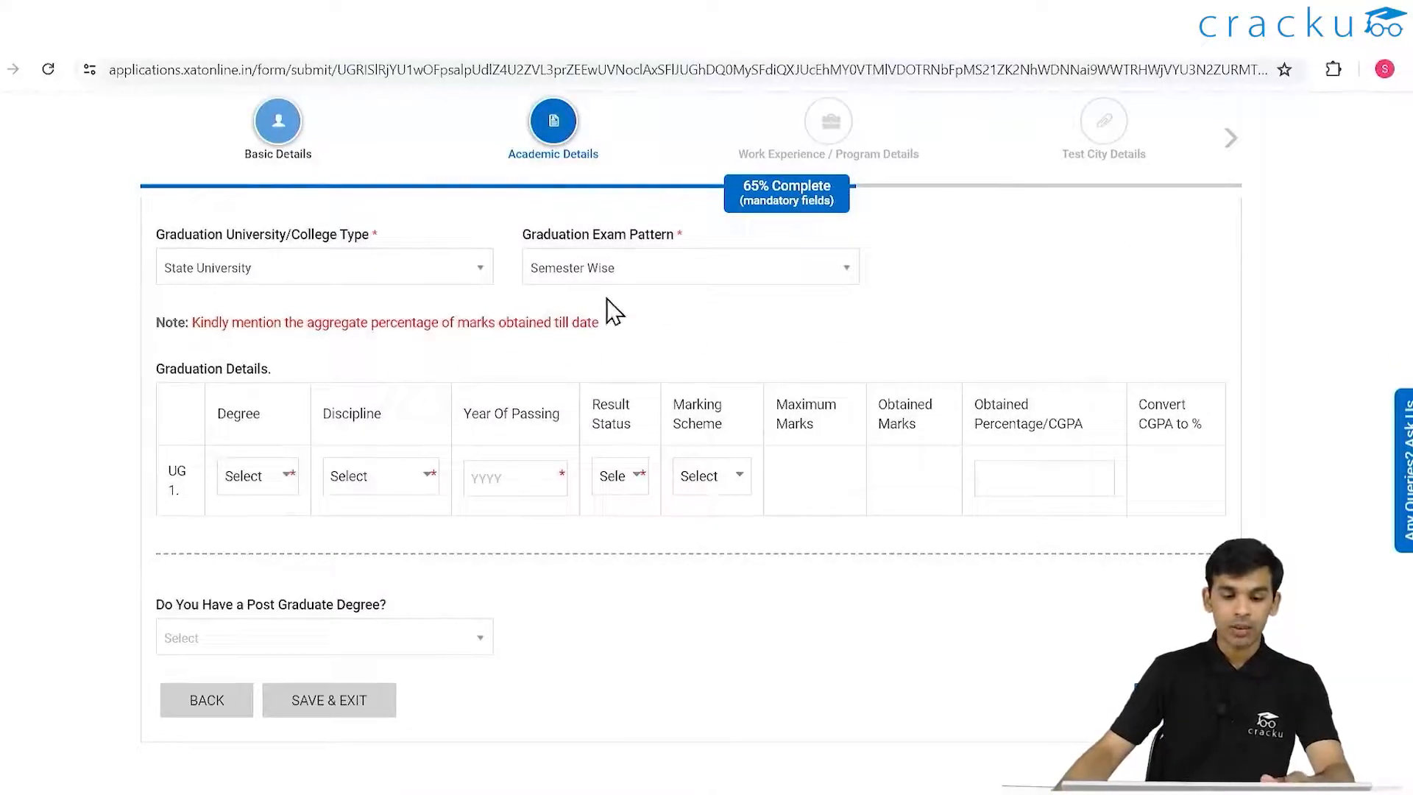
- Choose BBA as the UG 1 degree with the Management discipline
left_click(281, 477)
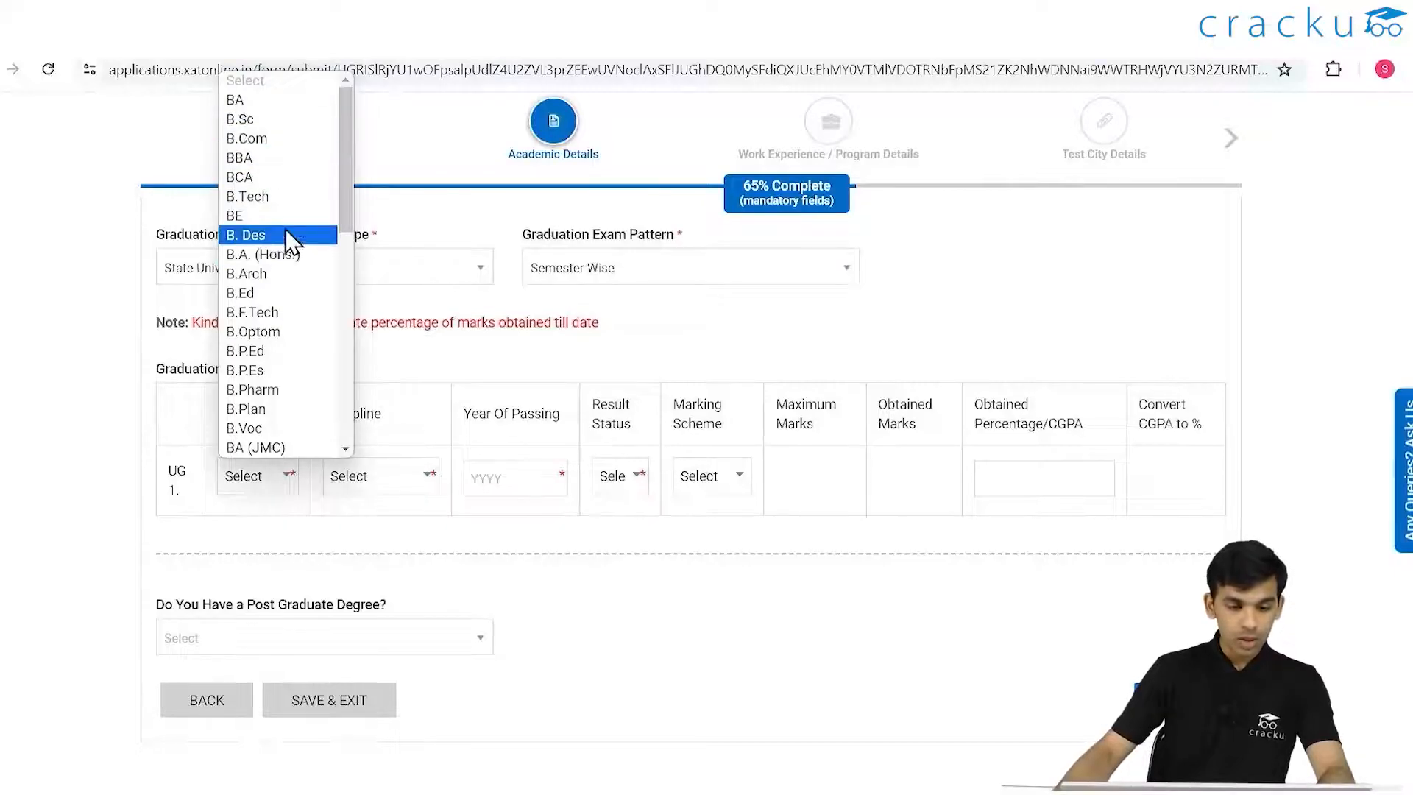
scroll(464, 397, "up", 1)
scroll(464, 398, "down", 3)
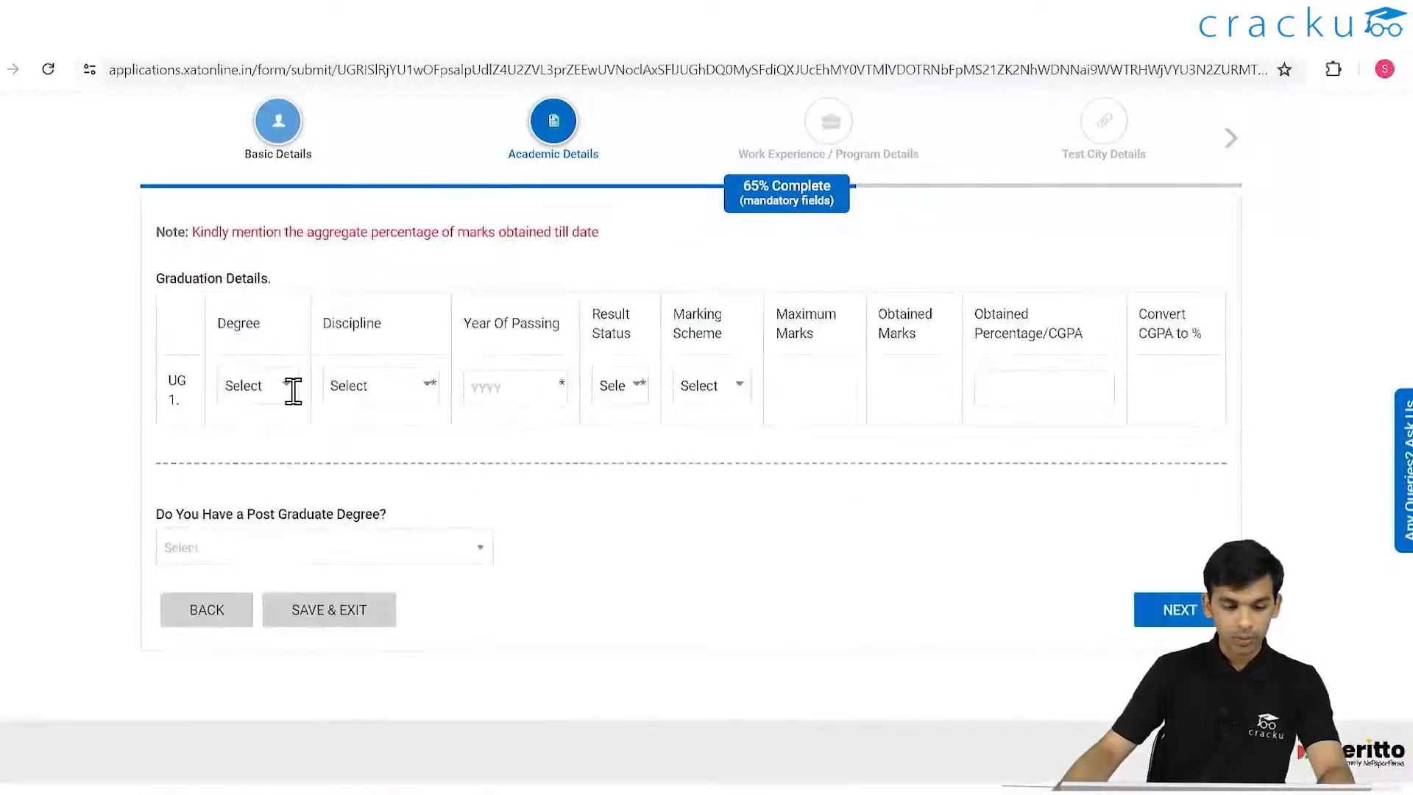
left_click(285, 388)
left_click(301, 491)
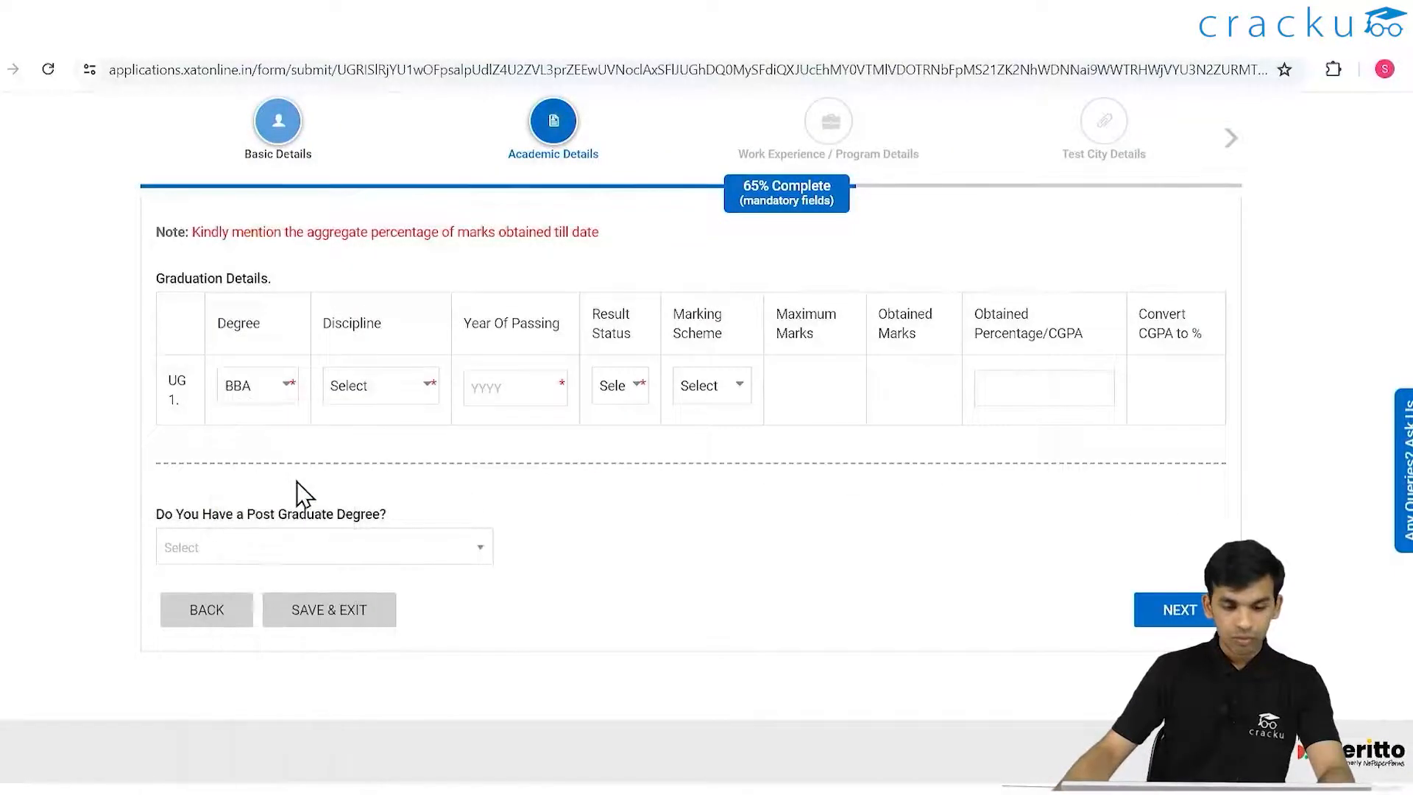
scroll(618, 369, "up", 5)
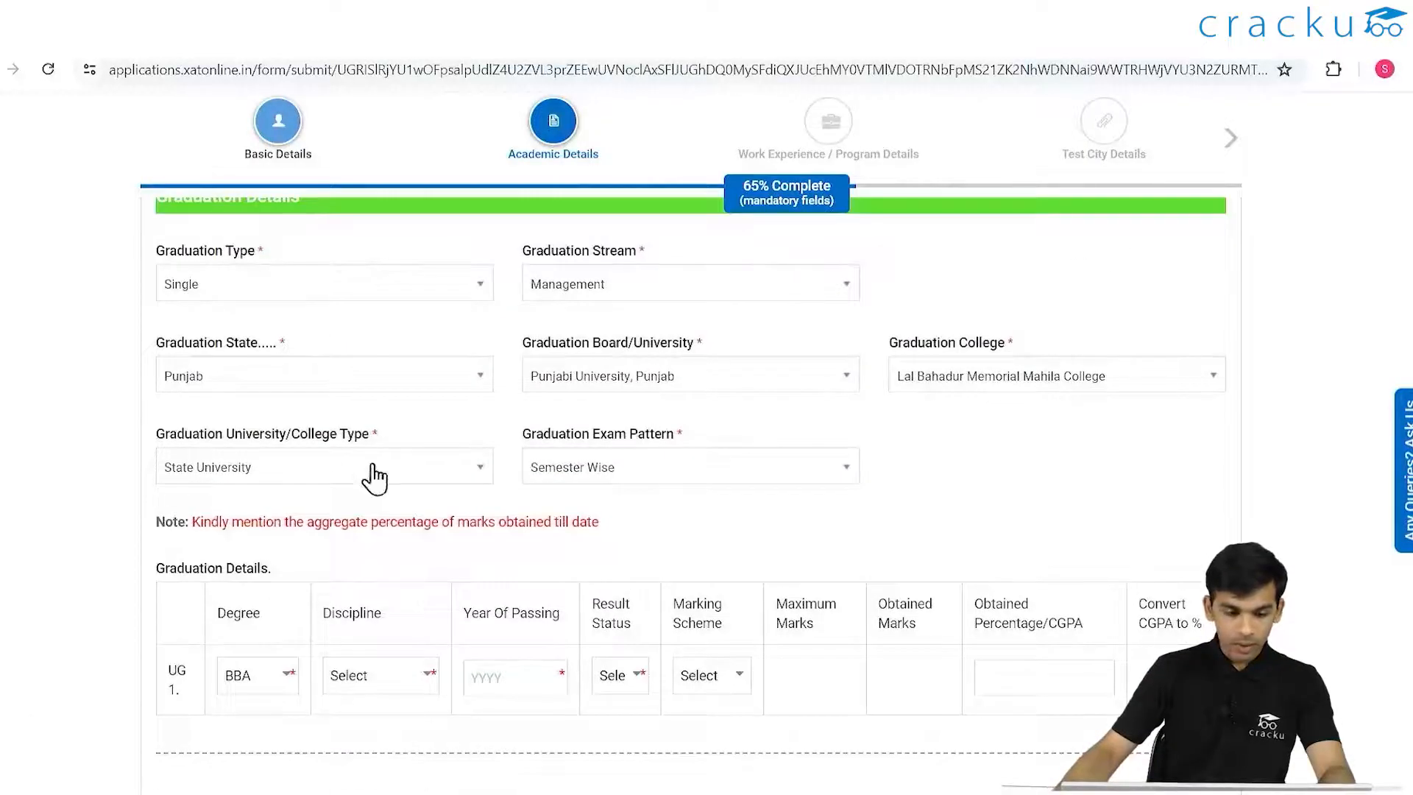
scroll(633, 309, "down", 5)
left_click(413, 390)
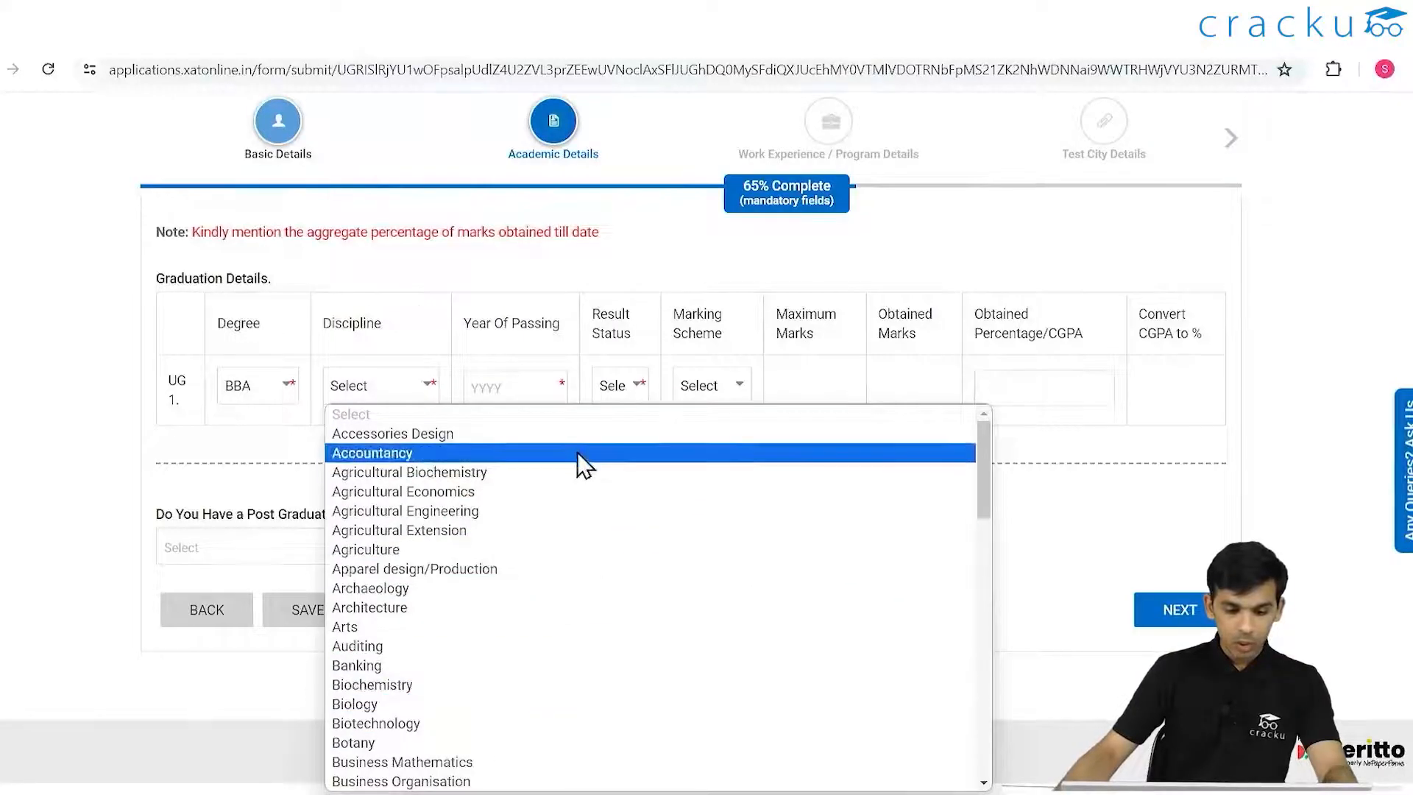
scroll(581, 468, "down", 15)
scroll(489, 577, "up", 5)
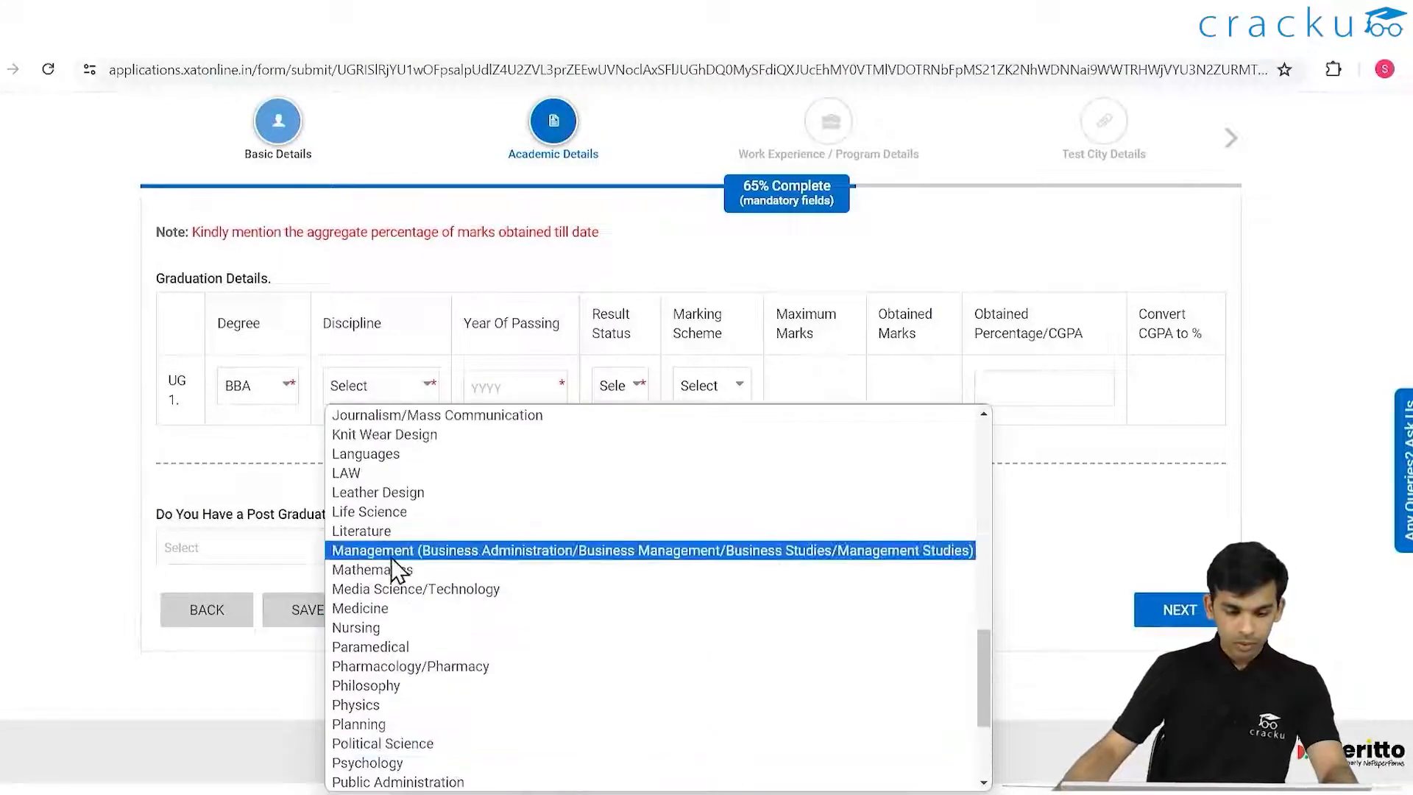
left_click(477, 547)
- Set graduation year 2020, result status Declared, and marking scheme CGPA out of 10
left_click(545, 397)
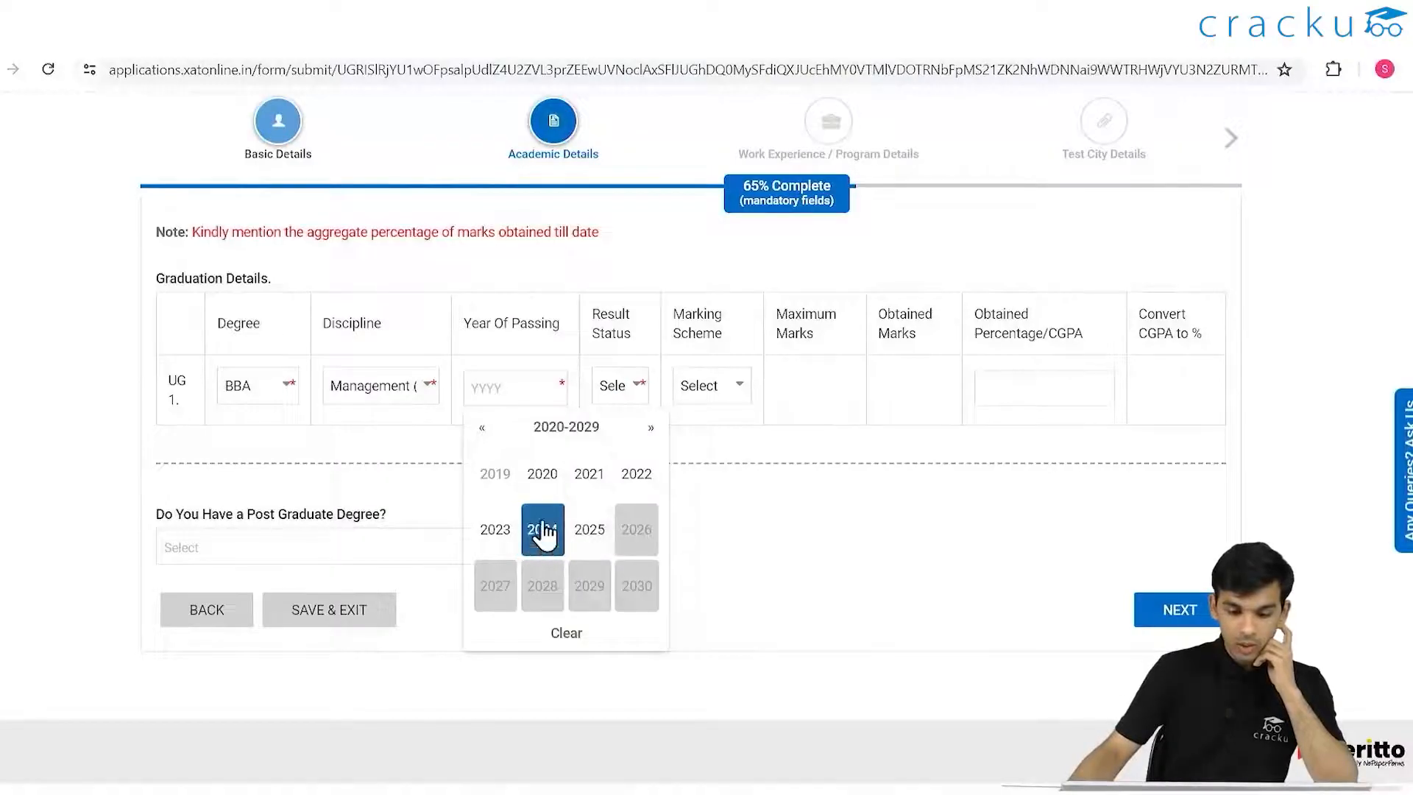
left_click(535, 477)
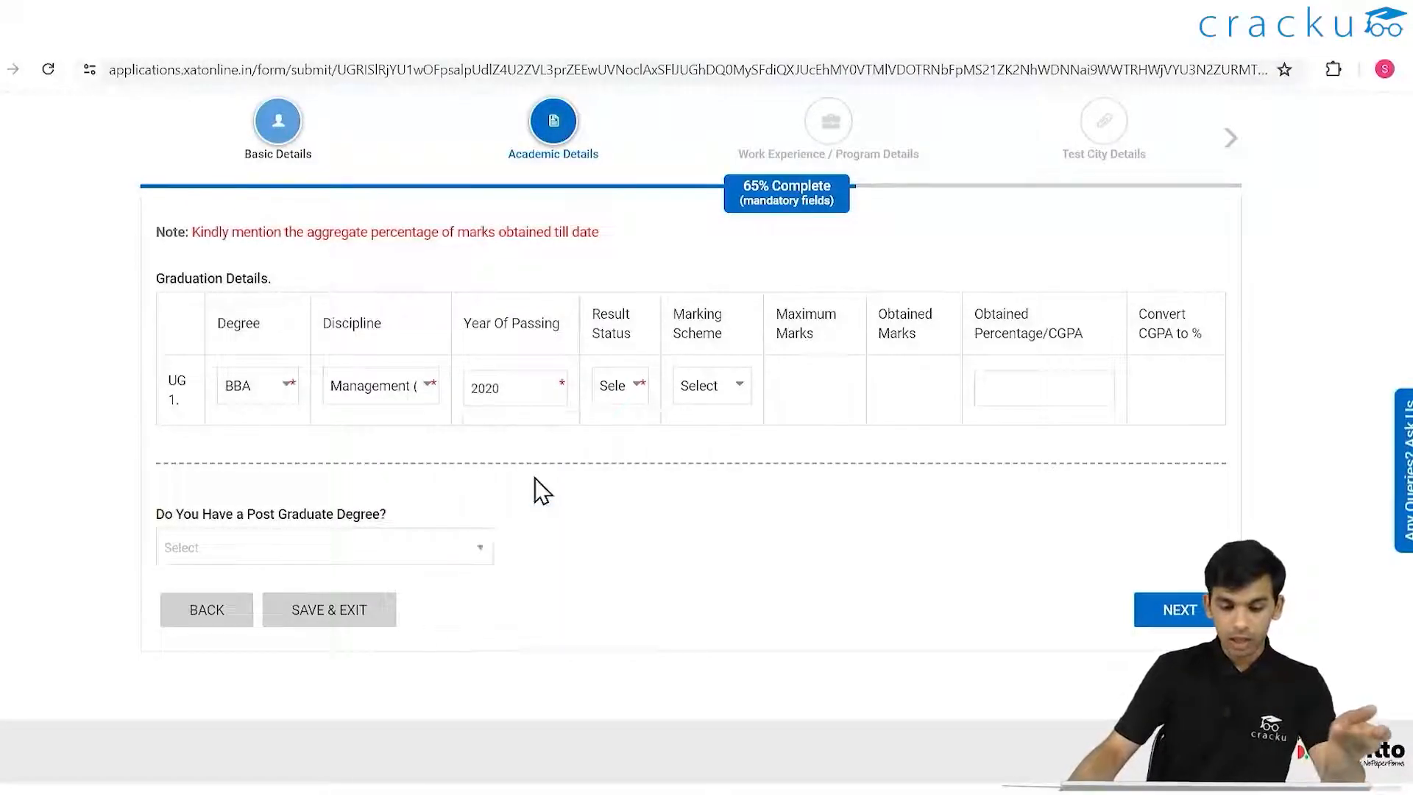
left_click(637, 405)
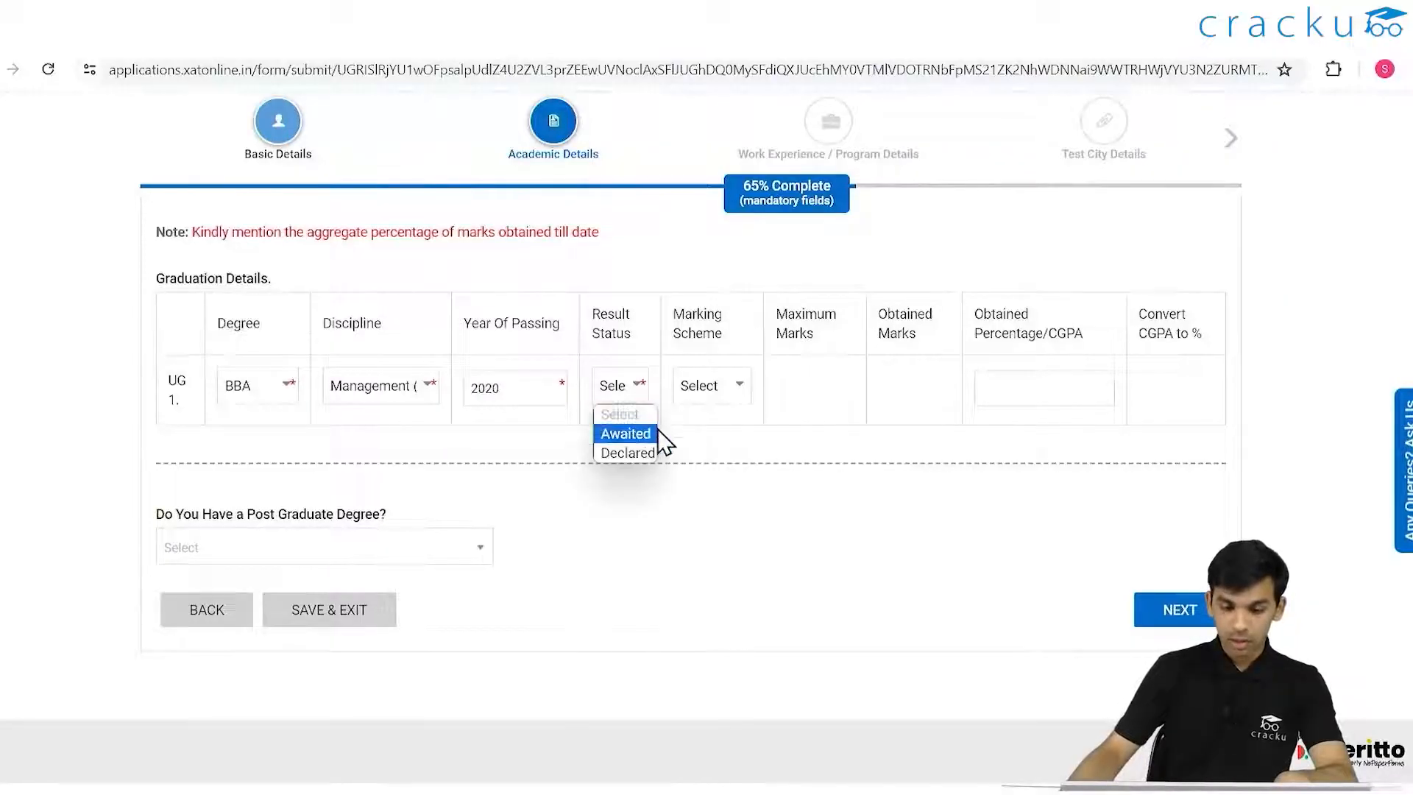
left_click(633, 452)
left_click(625, 400)
left_click(624, 401)
left_click(720, 388)
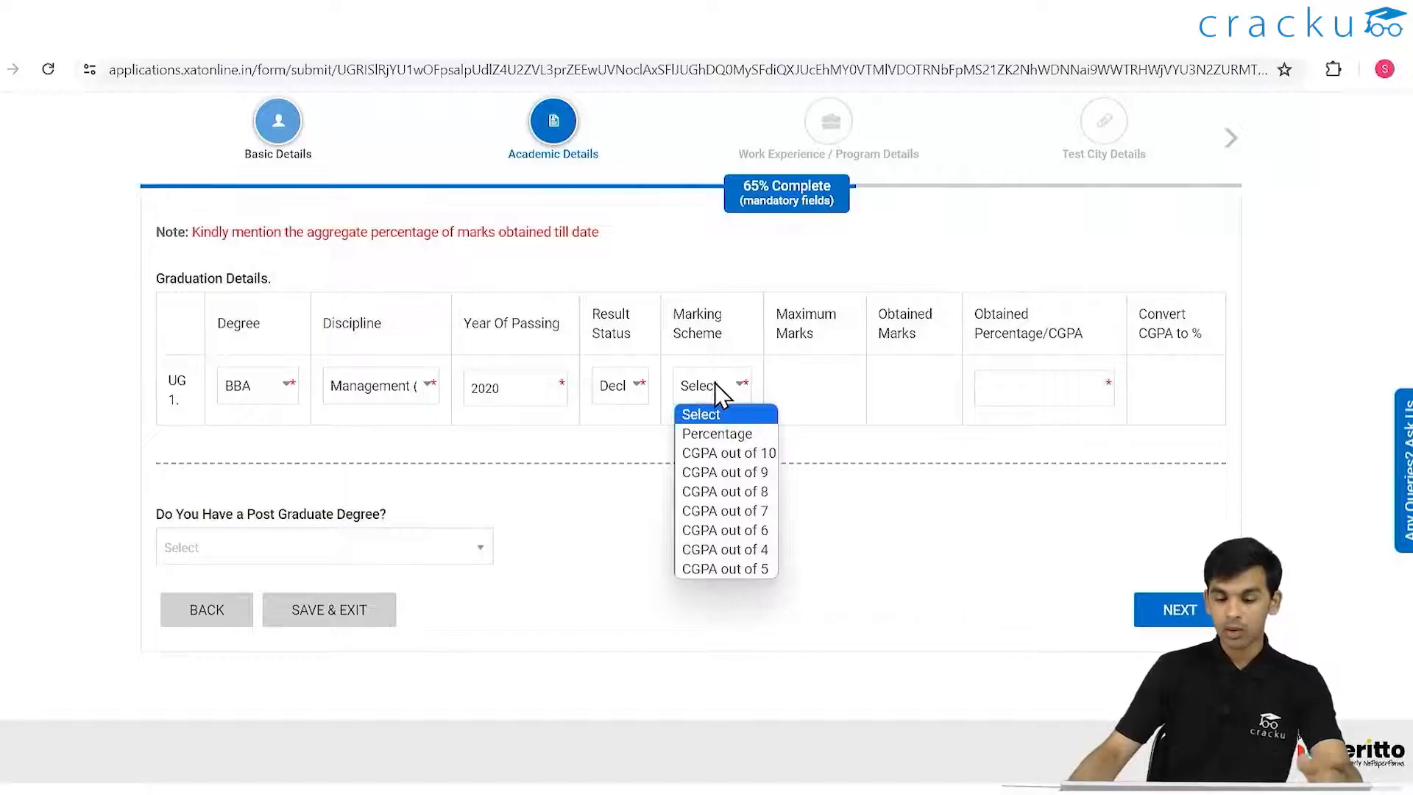
left_click(759, 453)
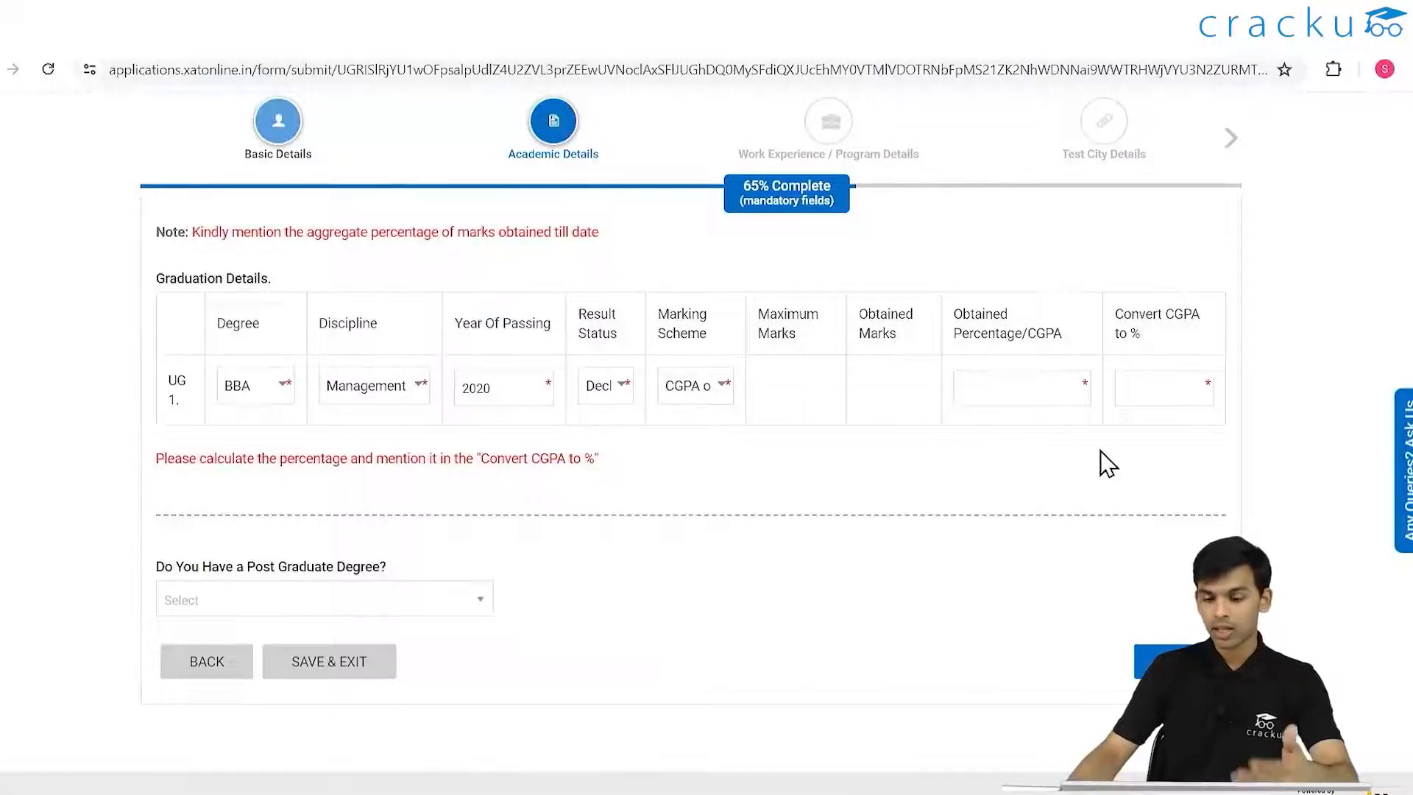
left_click(991, 372)
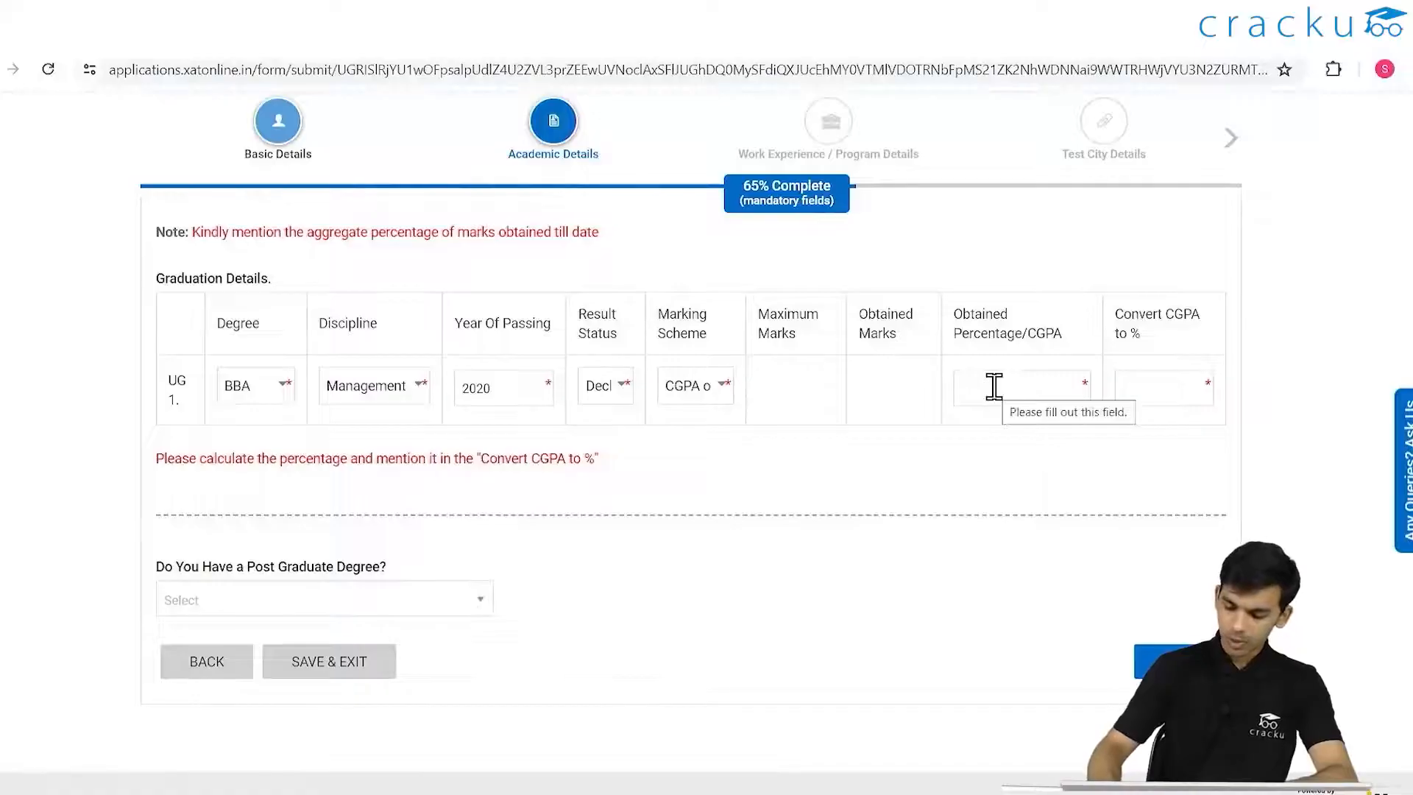
- Enter graduation CGPA 9.2 converted to 92%
type("9.2")
left_click(1155, 391)
type("92")
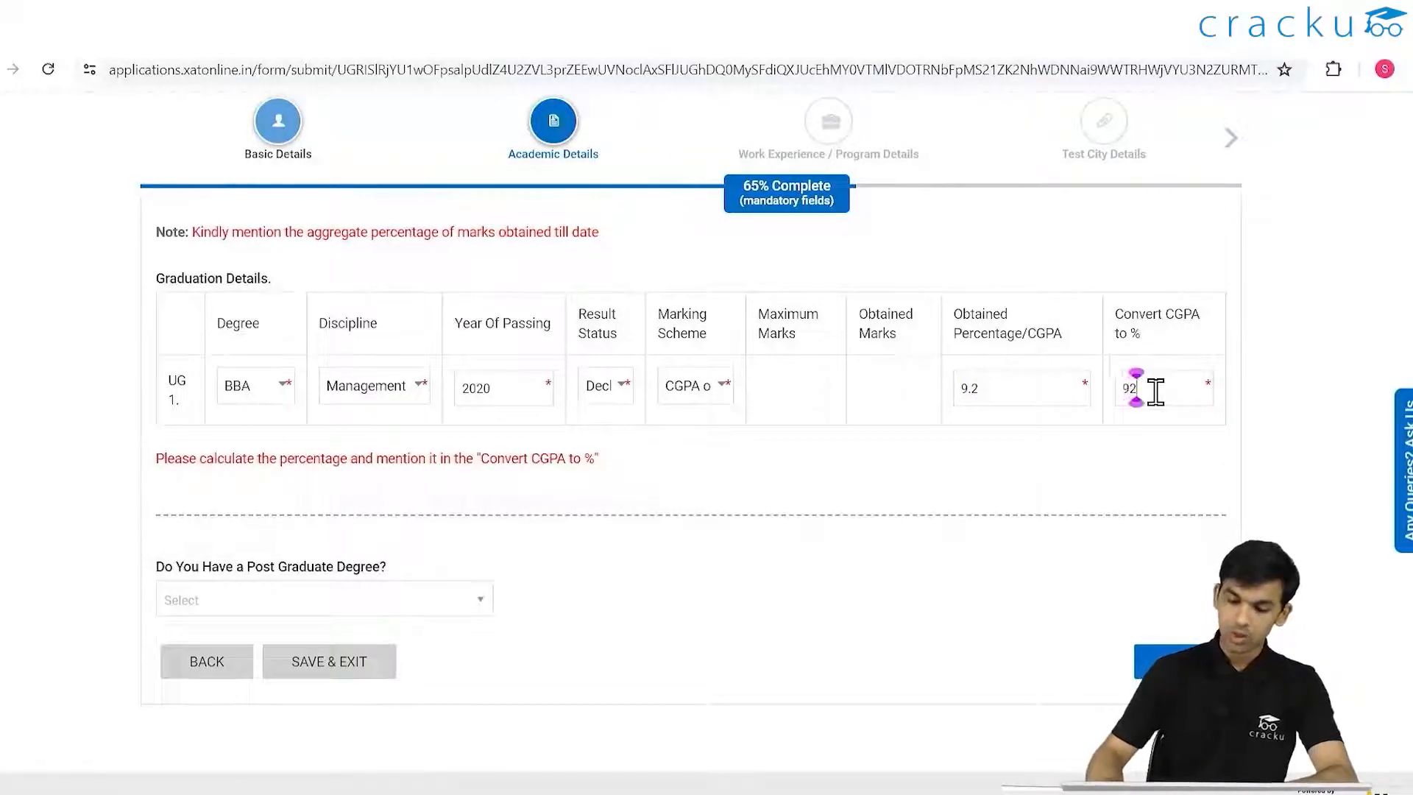
- Answer No to having a post-graduate degree and submit the academic details
left_click(413, 602)
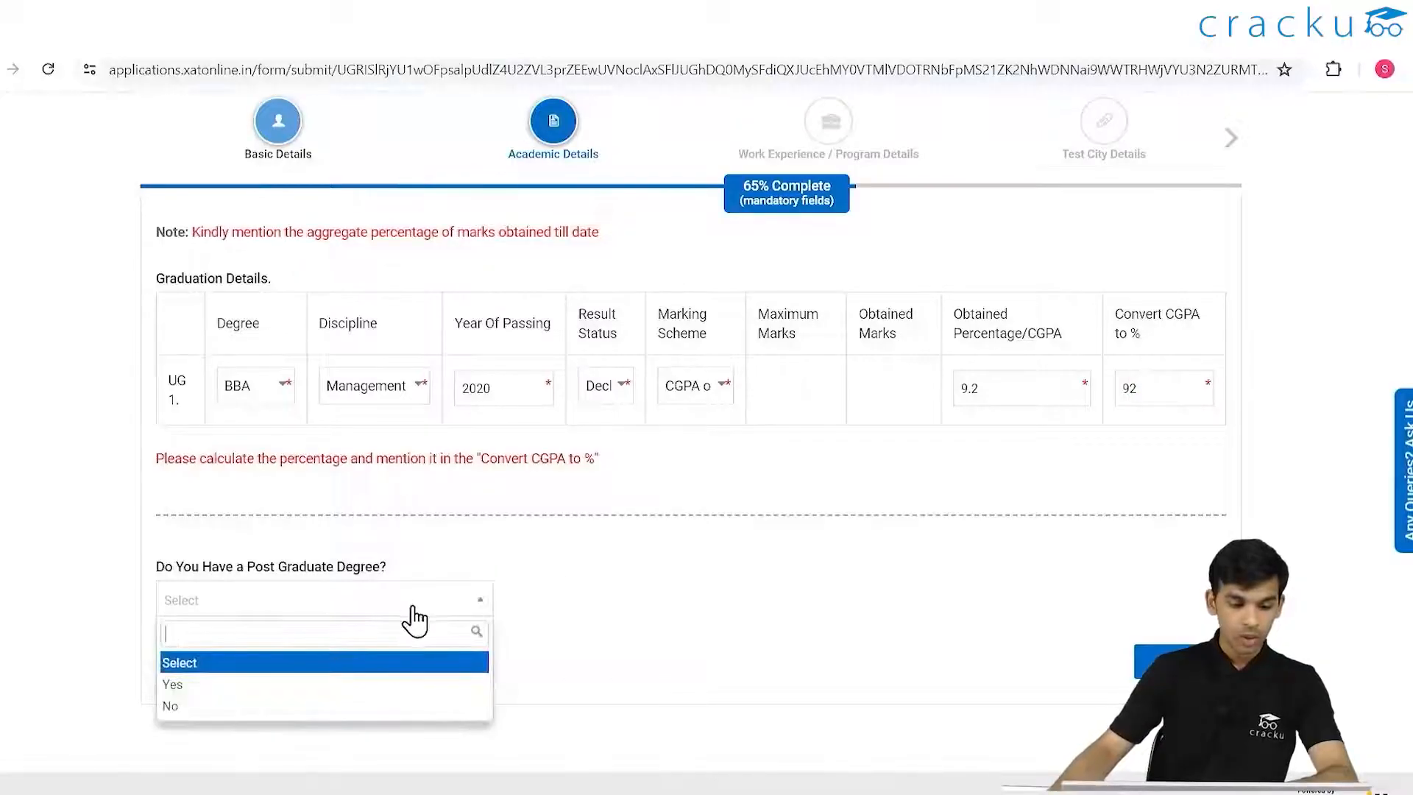
left_click(209, 707)
scroll(647, 631, "up", 15)
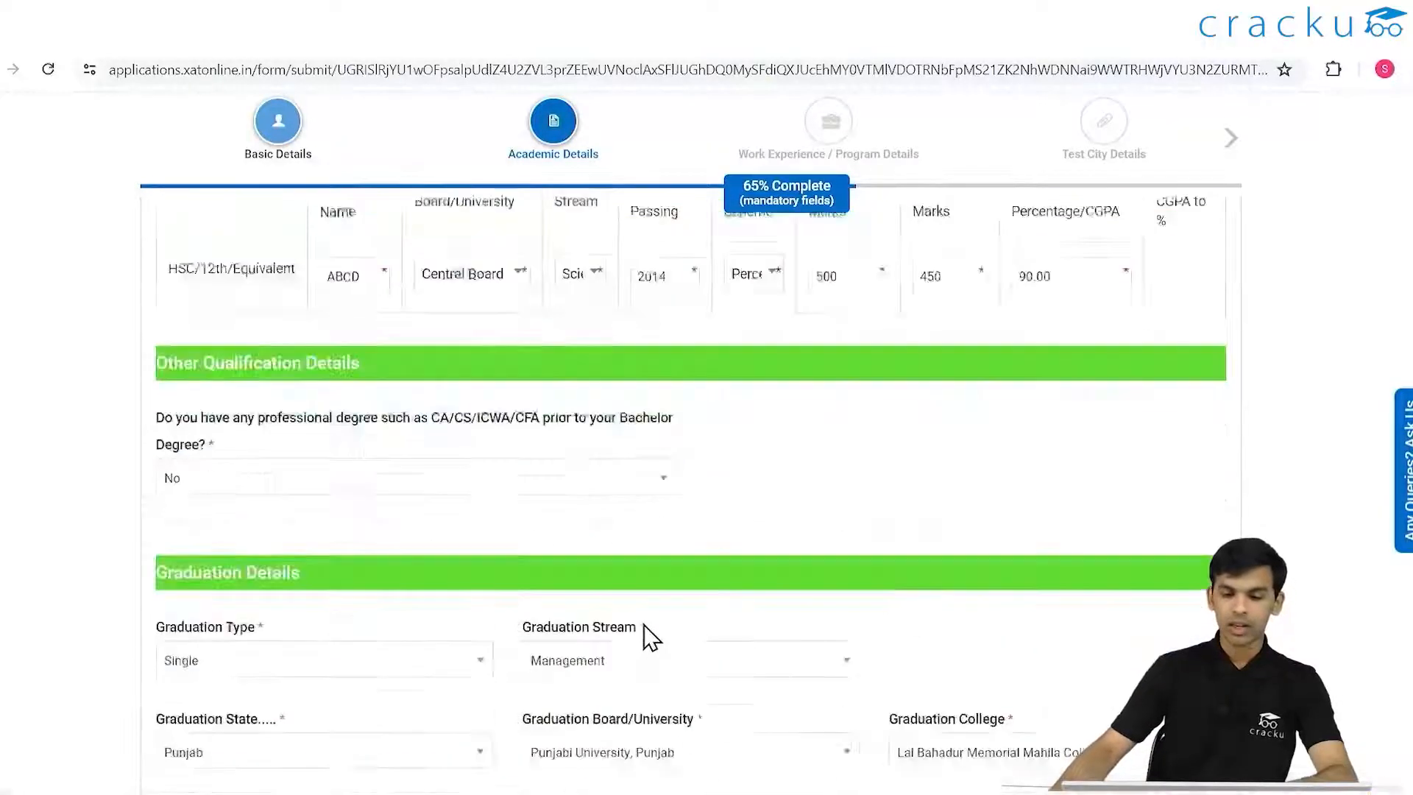
scroll(948, 630, "down", 15)
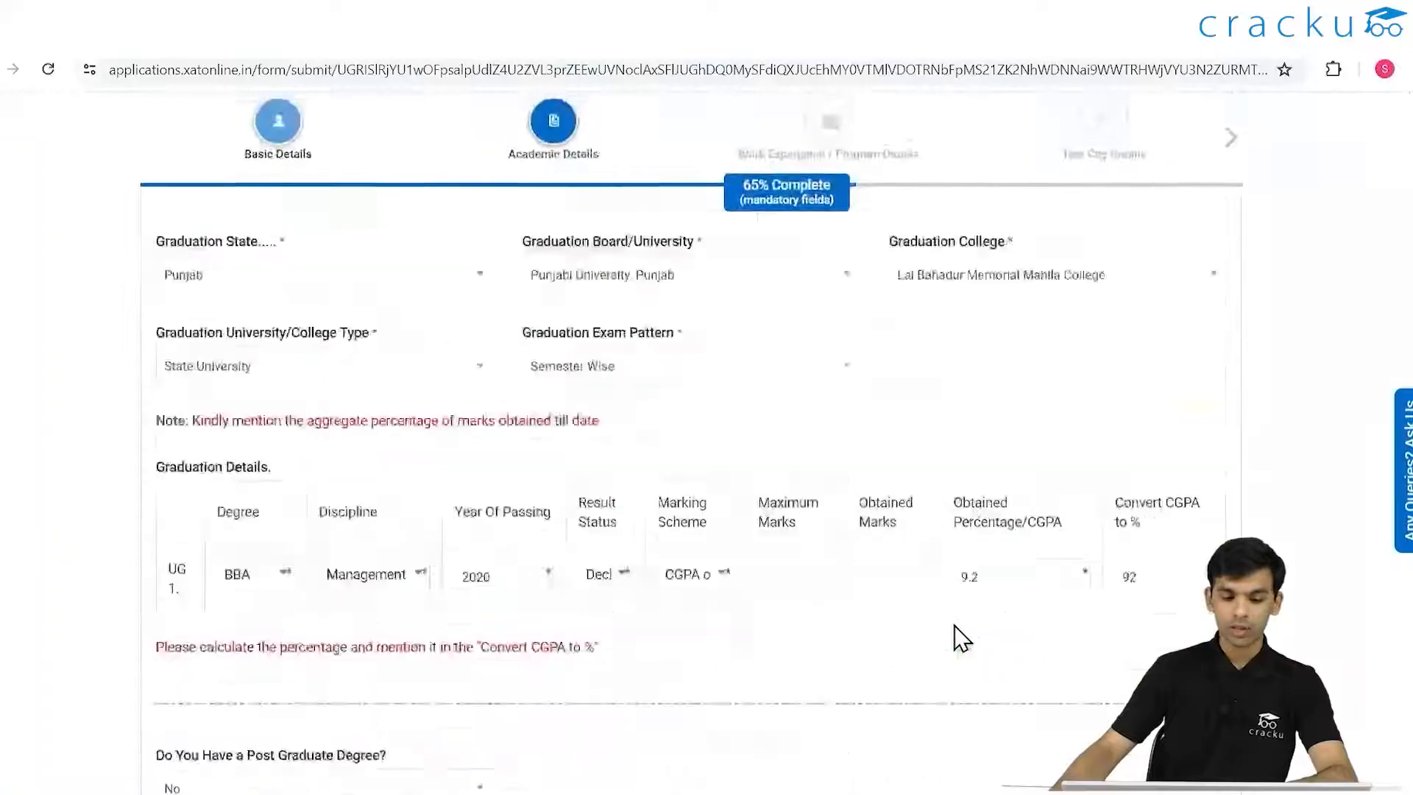
left_click(1161, 617)
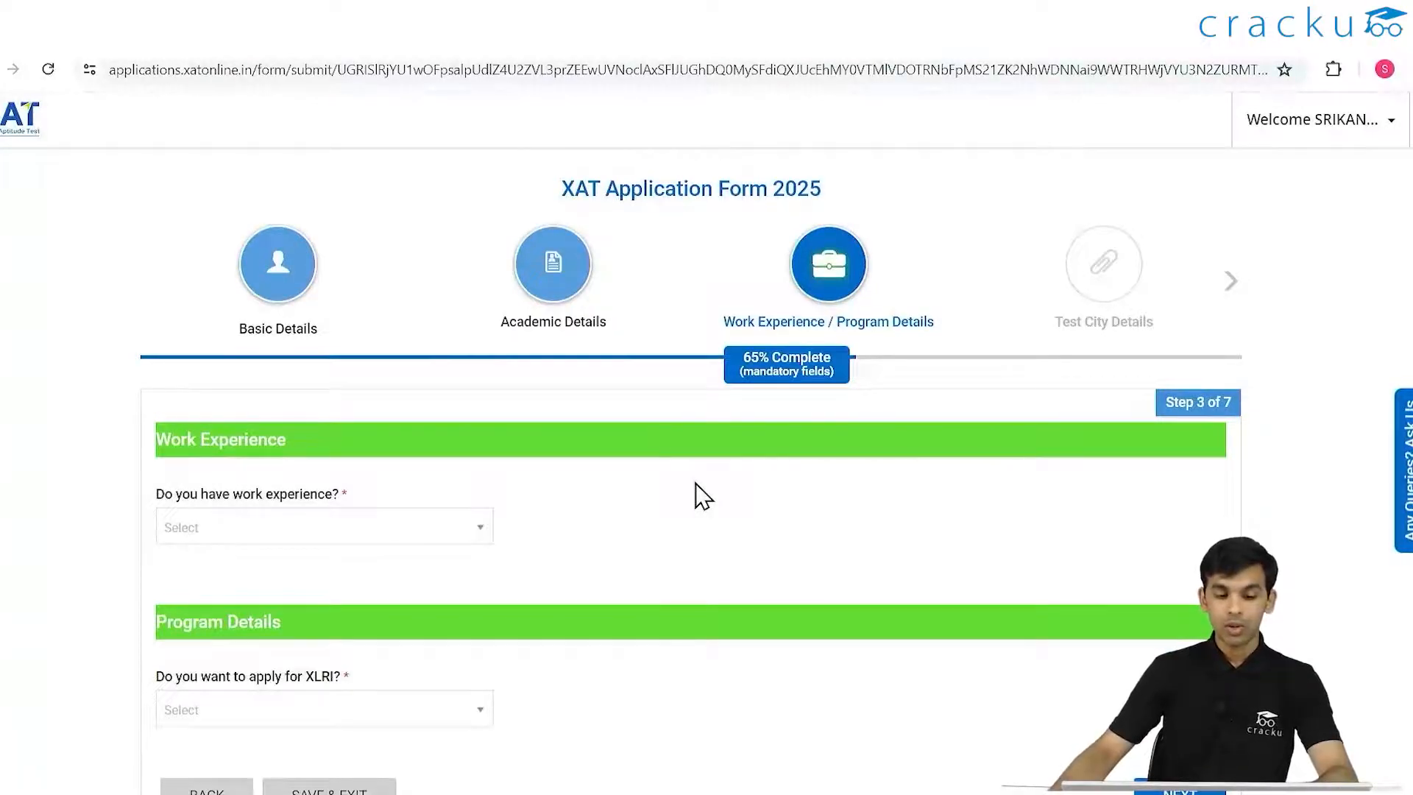
- Answer No to work experience and Yes to applying for XLRI, then tick the PGDBM programme
left_click(443, 524)
left_click(291, 635)
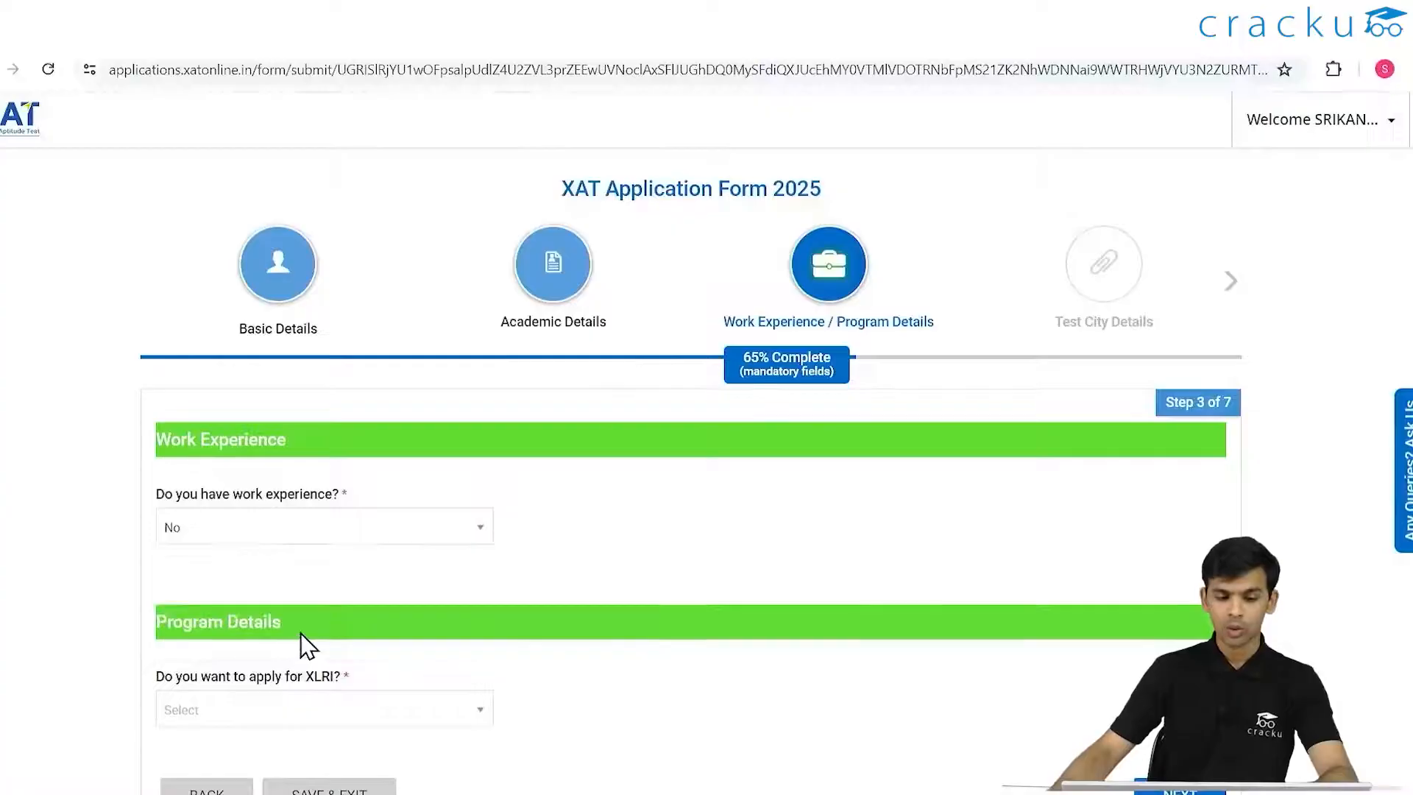
scroll(332, 626, "down", 3)
left_click(435, 526)
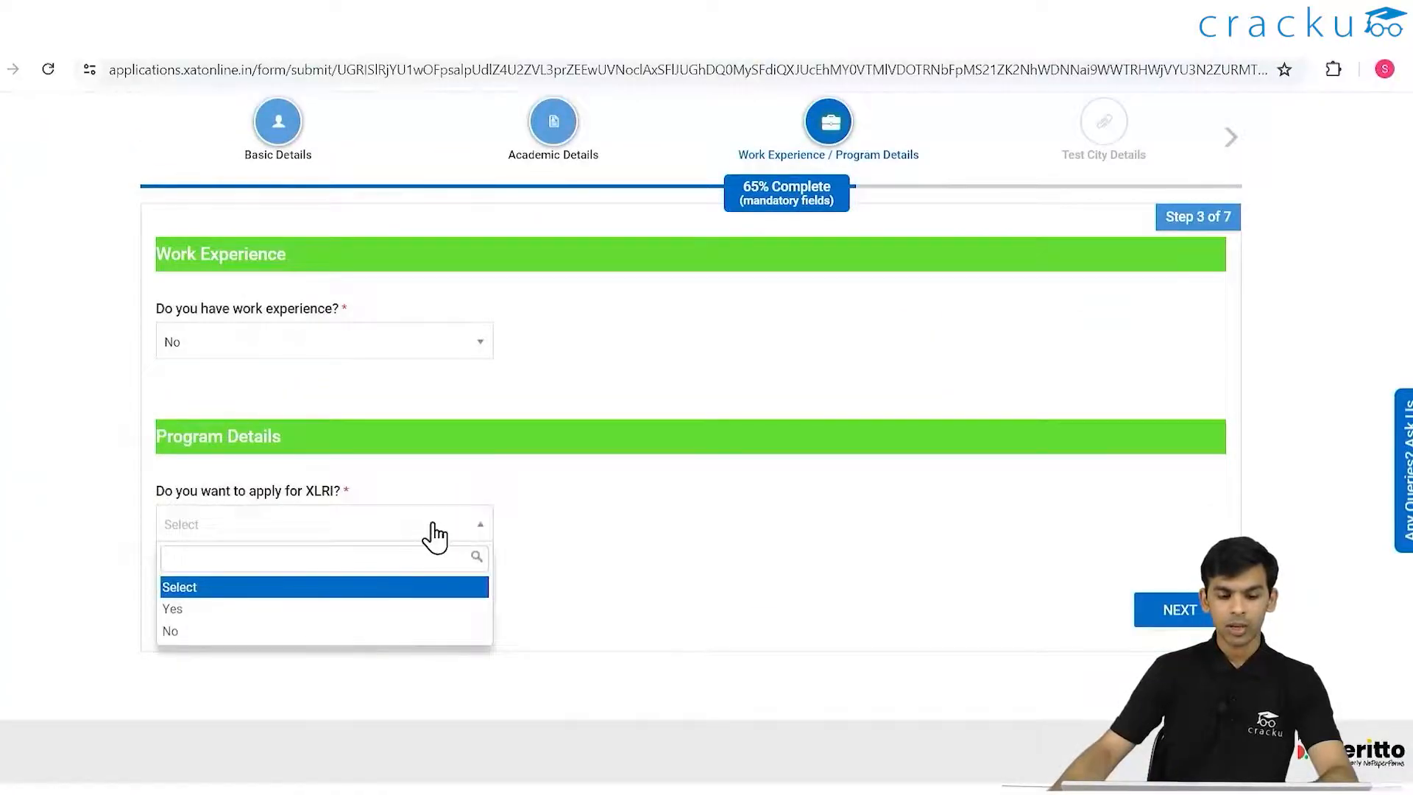
left_click(193, 611)
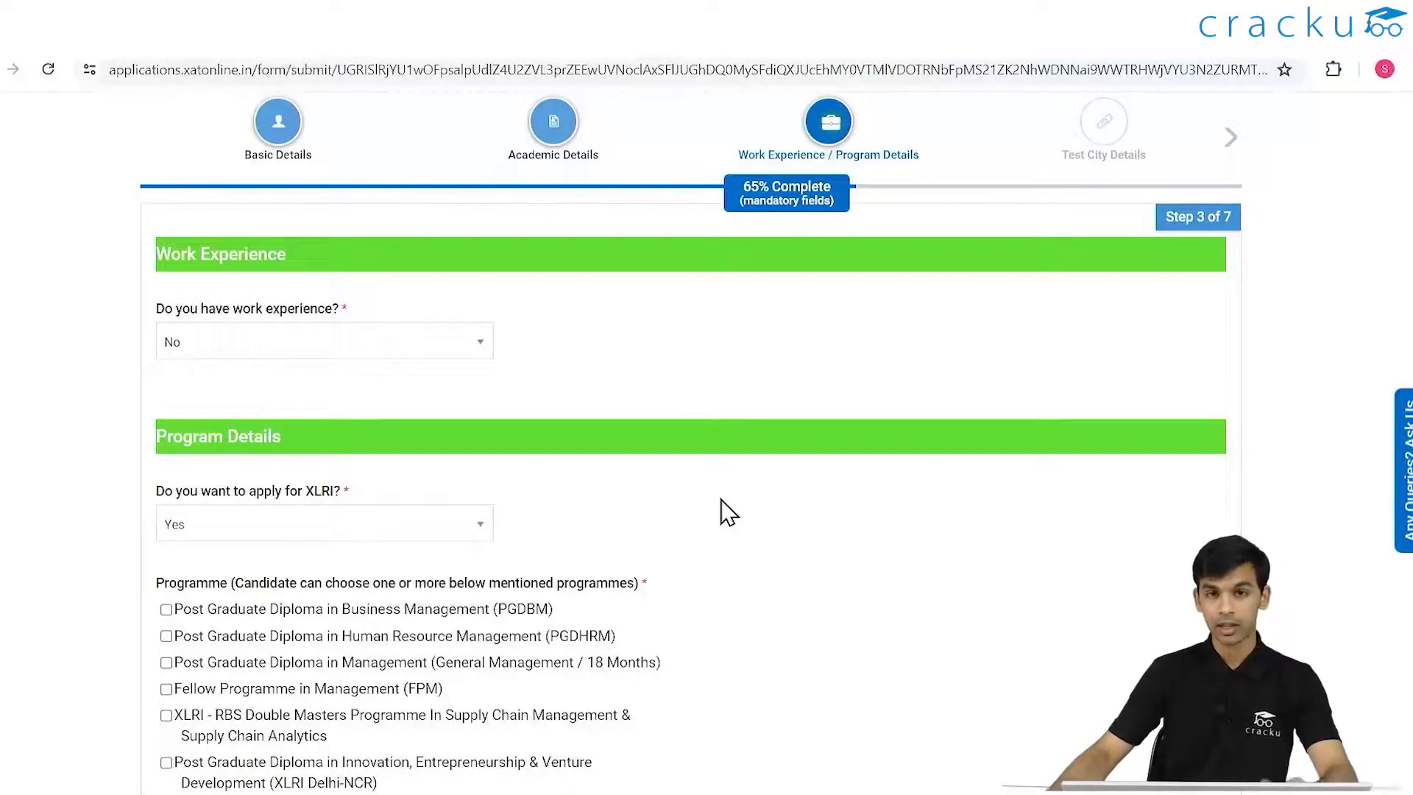
scroll(682, 522, "down", 3)
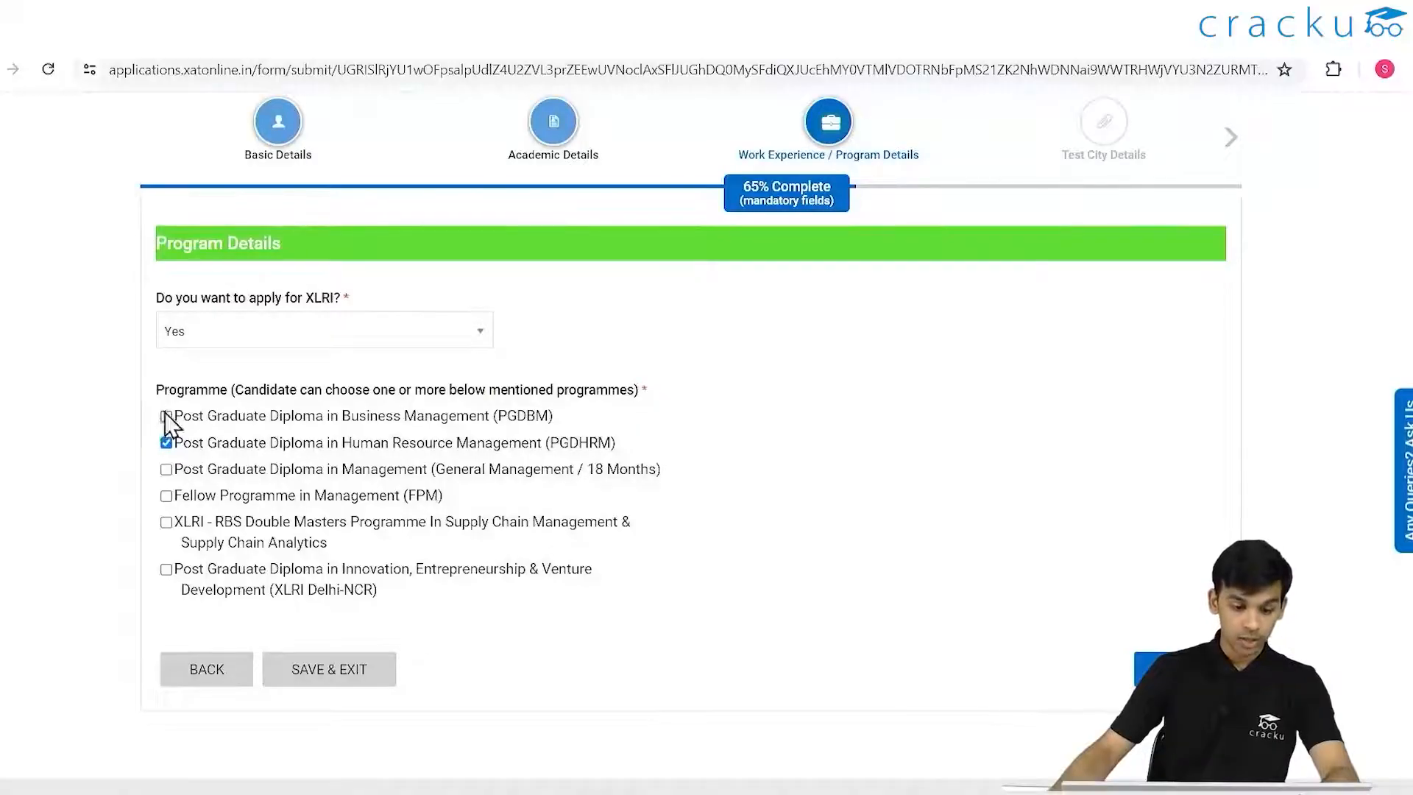
left_click(166, 417)
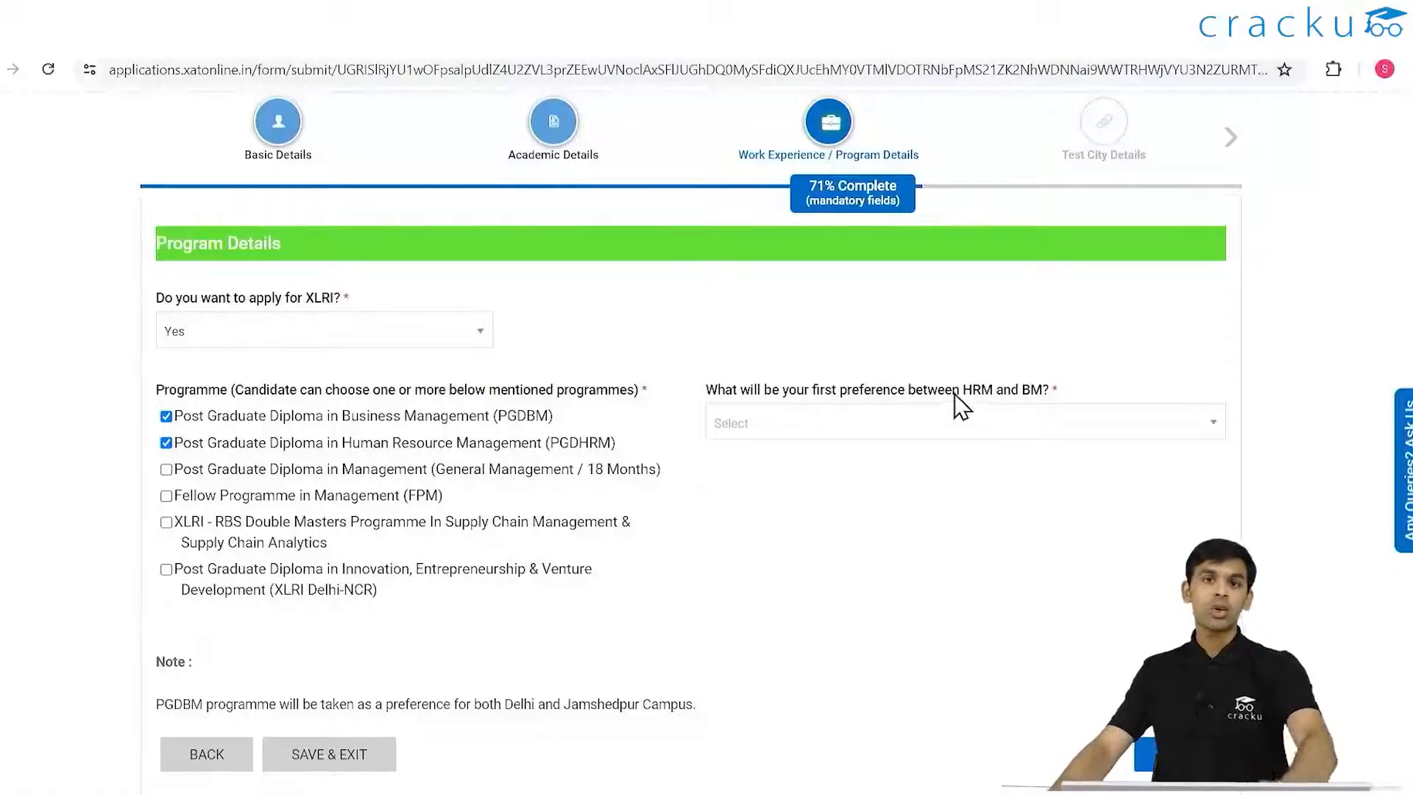
- Pick Human Resource Management (HRM) as first preference over BM, and try the XLRI-RBS Double Masters checkbox
left_click(952, 421)
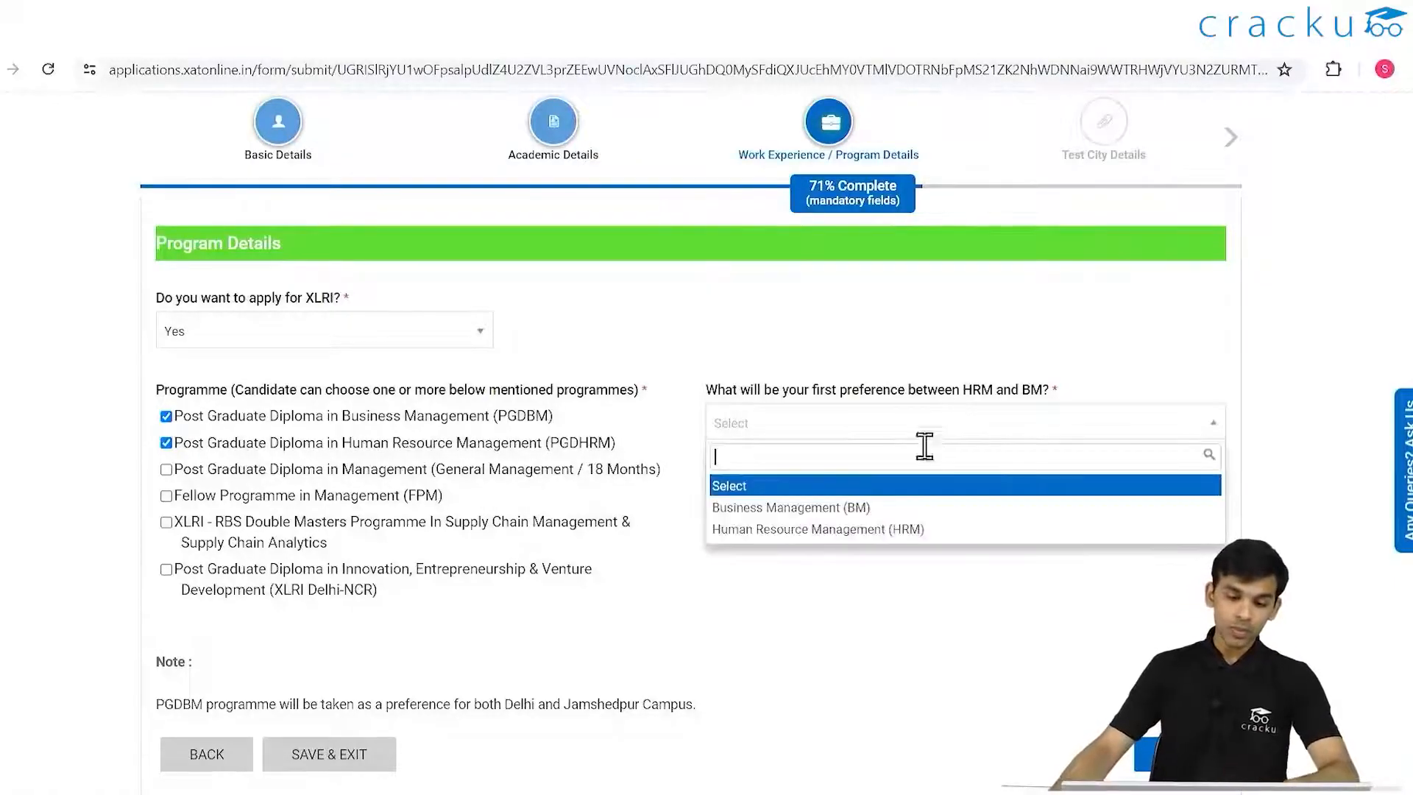
left_click(856, 529)
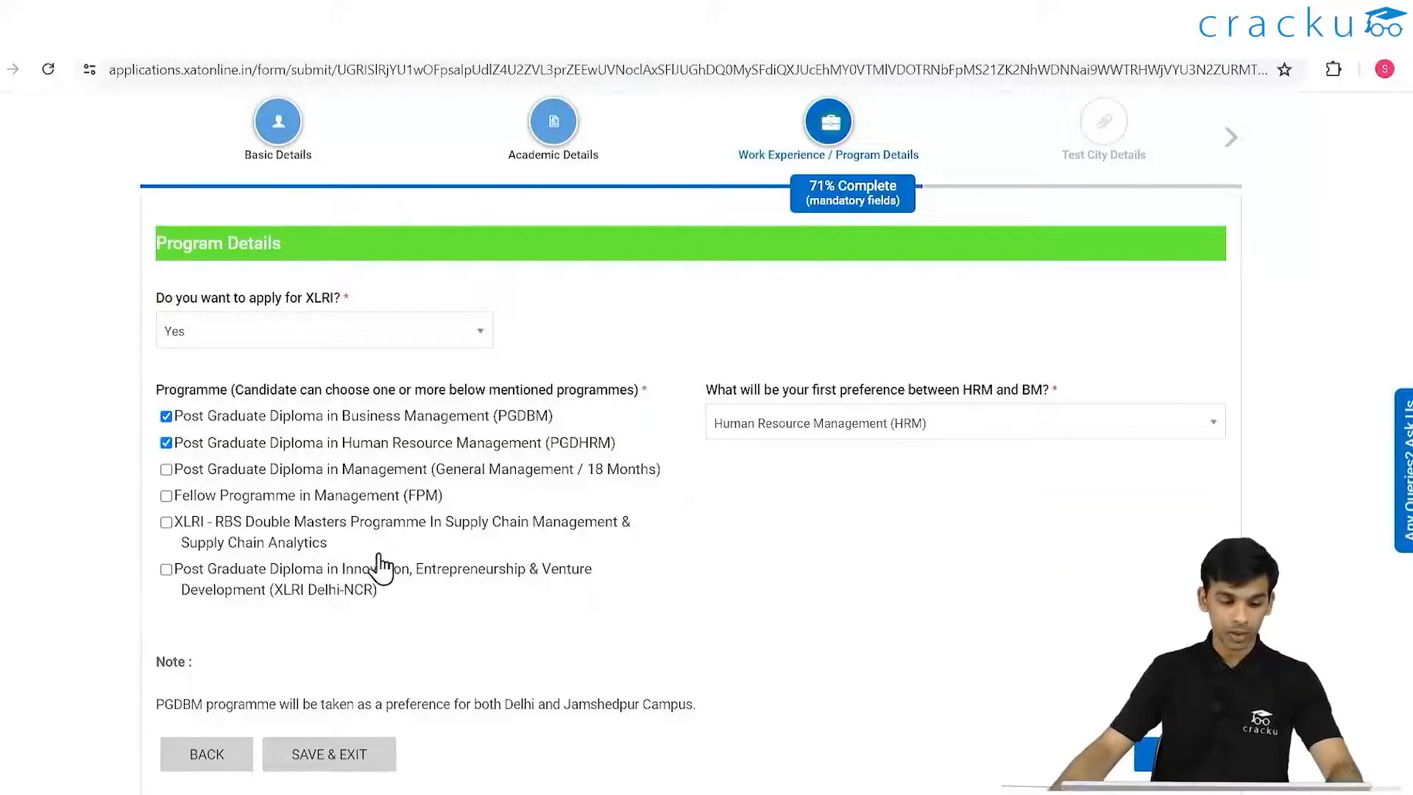
left_click(167, 522)
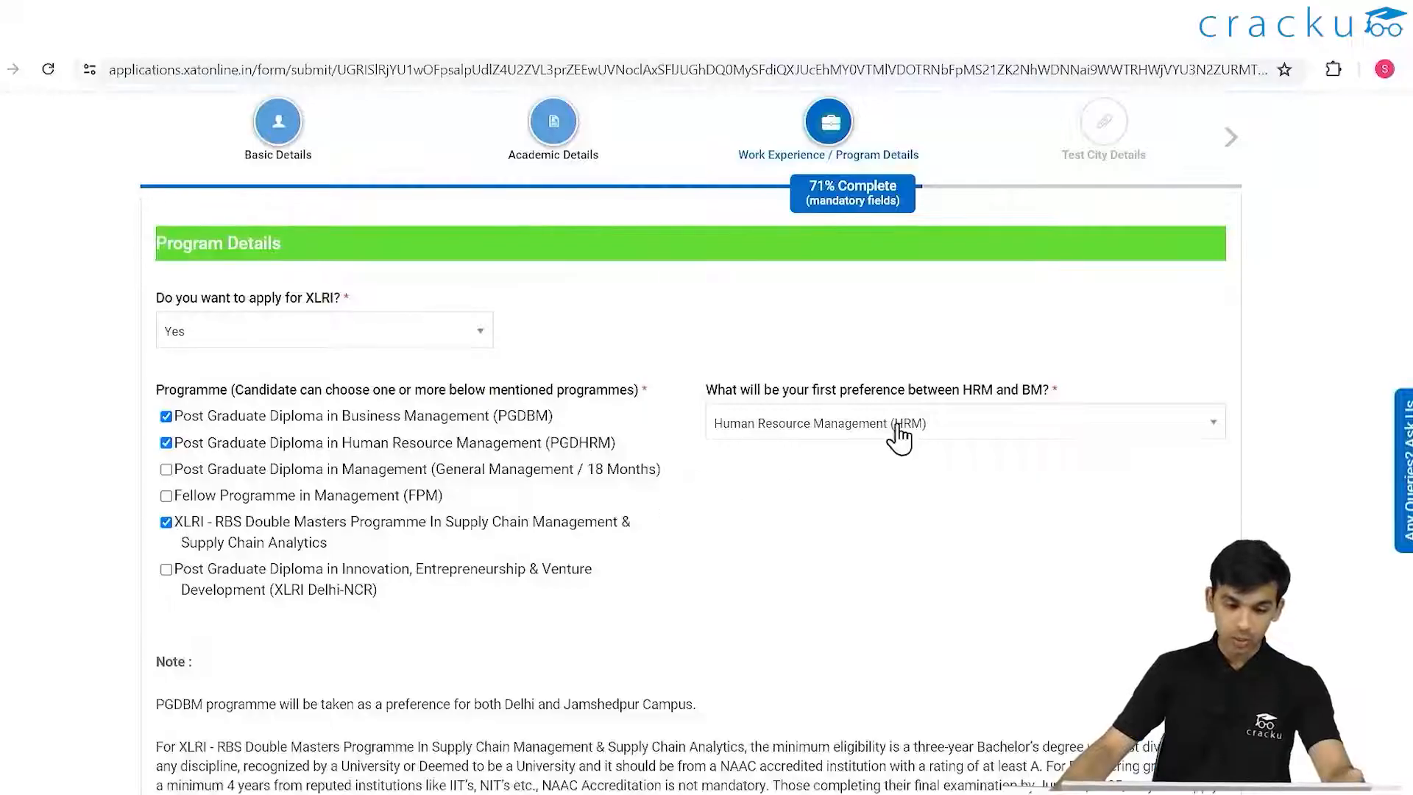
scroll(515, 471, "down", 1)
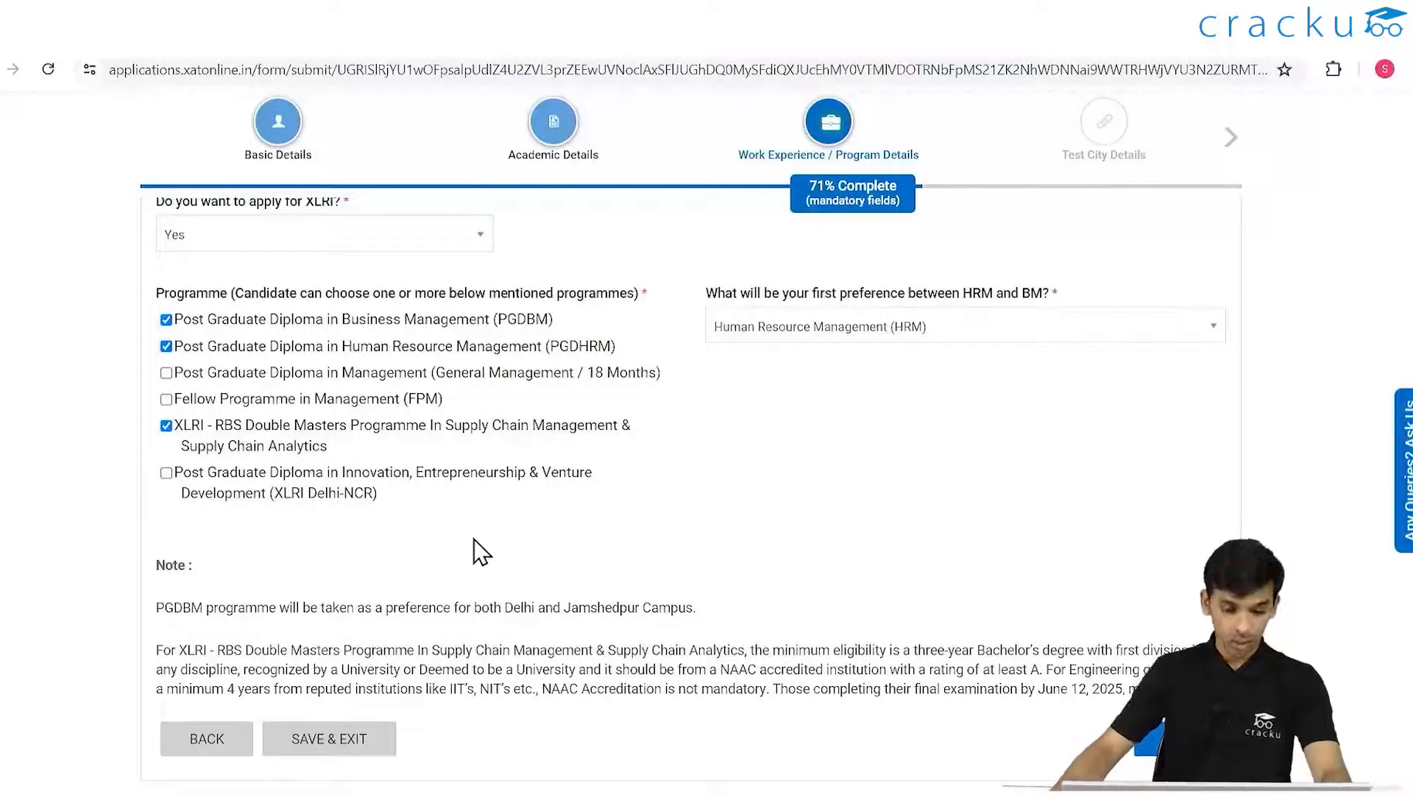
scroll(263, 589, "up", 3)
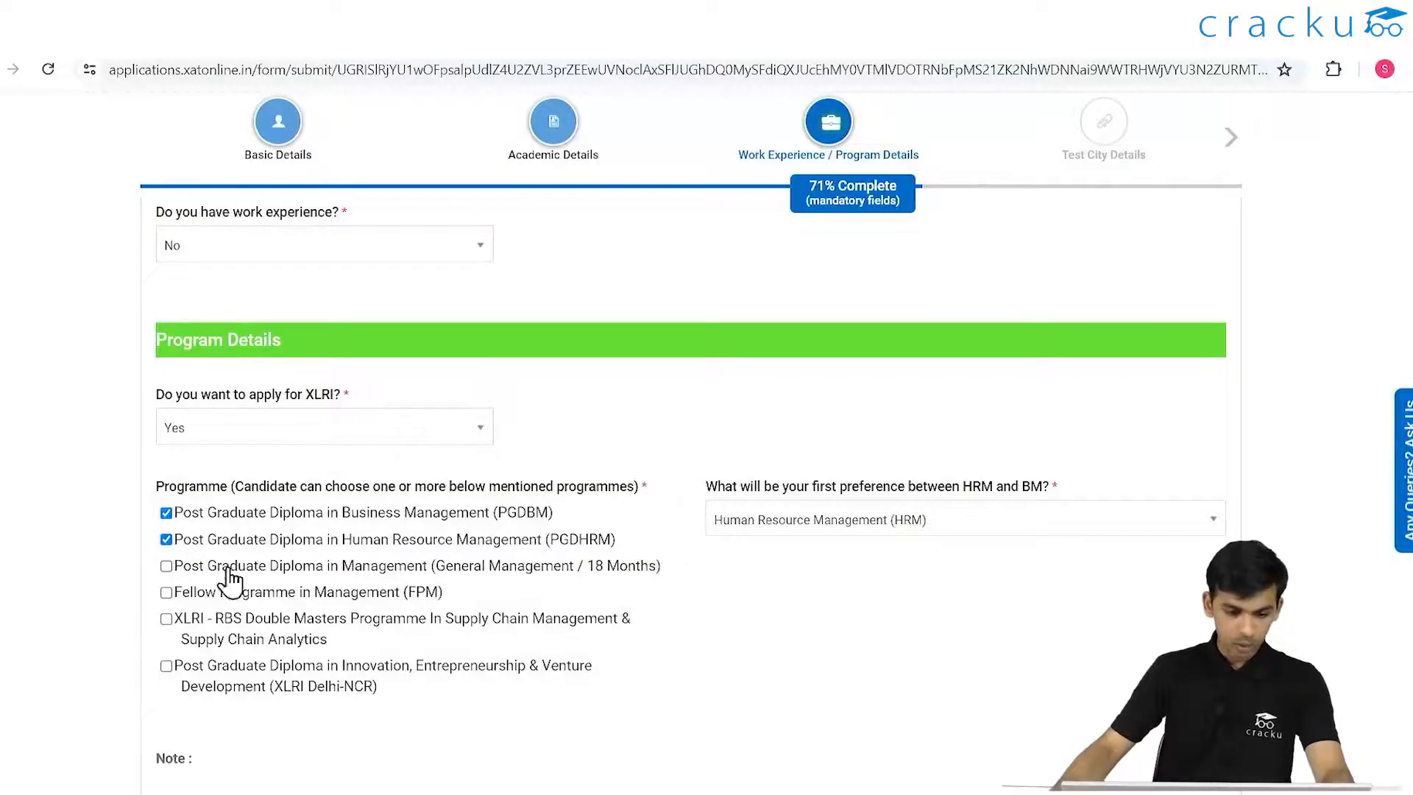
scroll(589, 511, "up", 4)
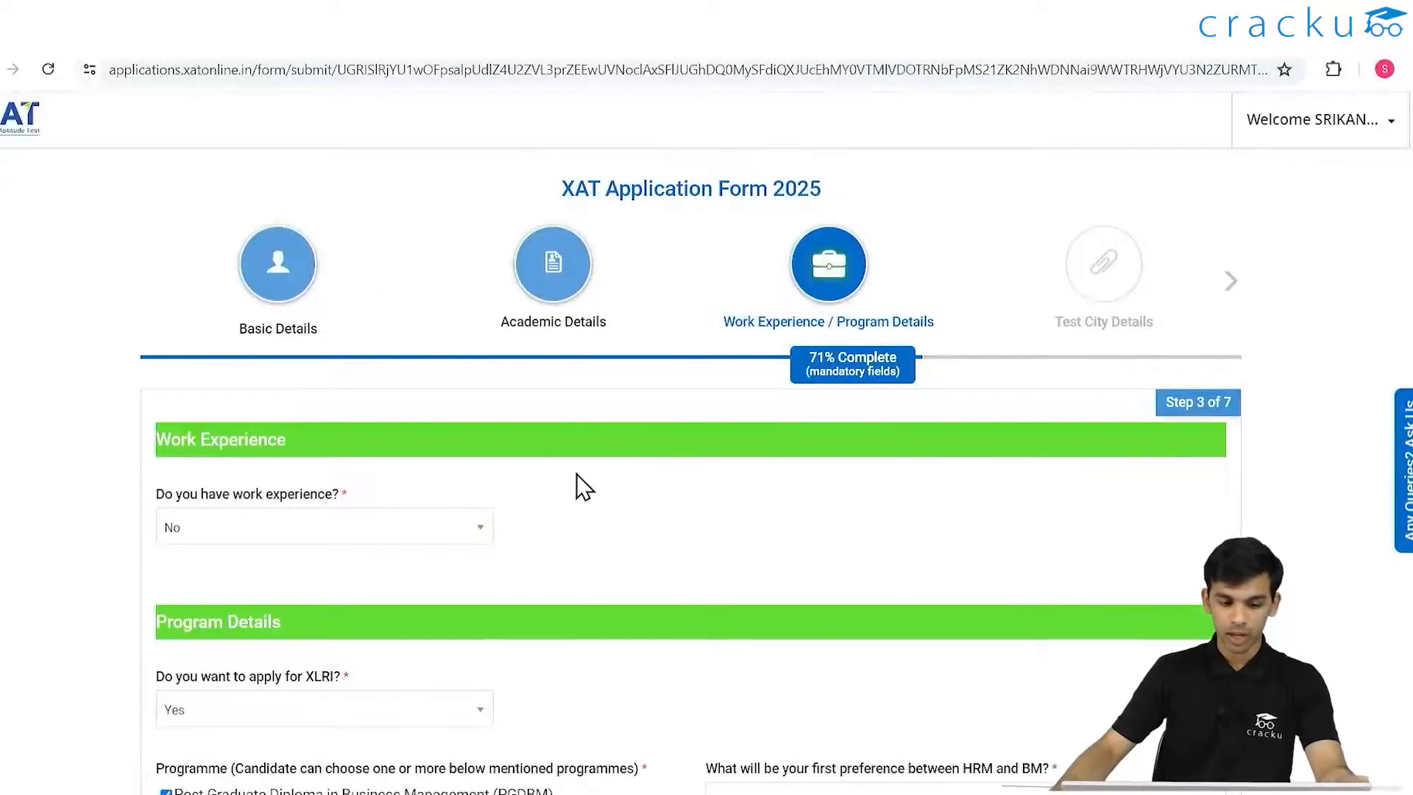
- Change the work experience answer to Yes and mark currently employed as Yes
left_click(385, 527)
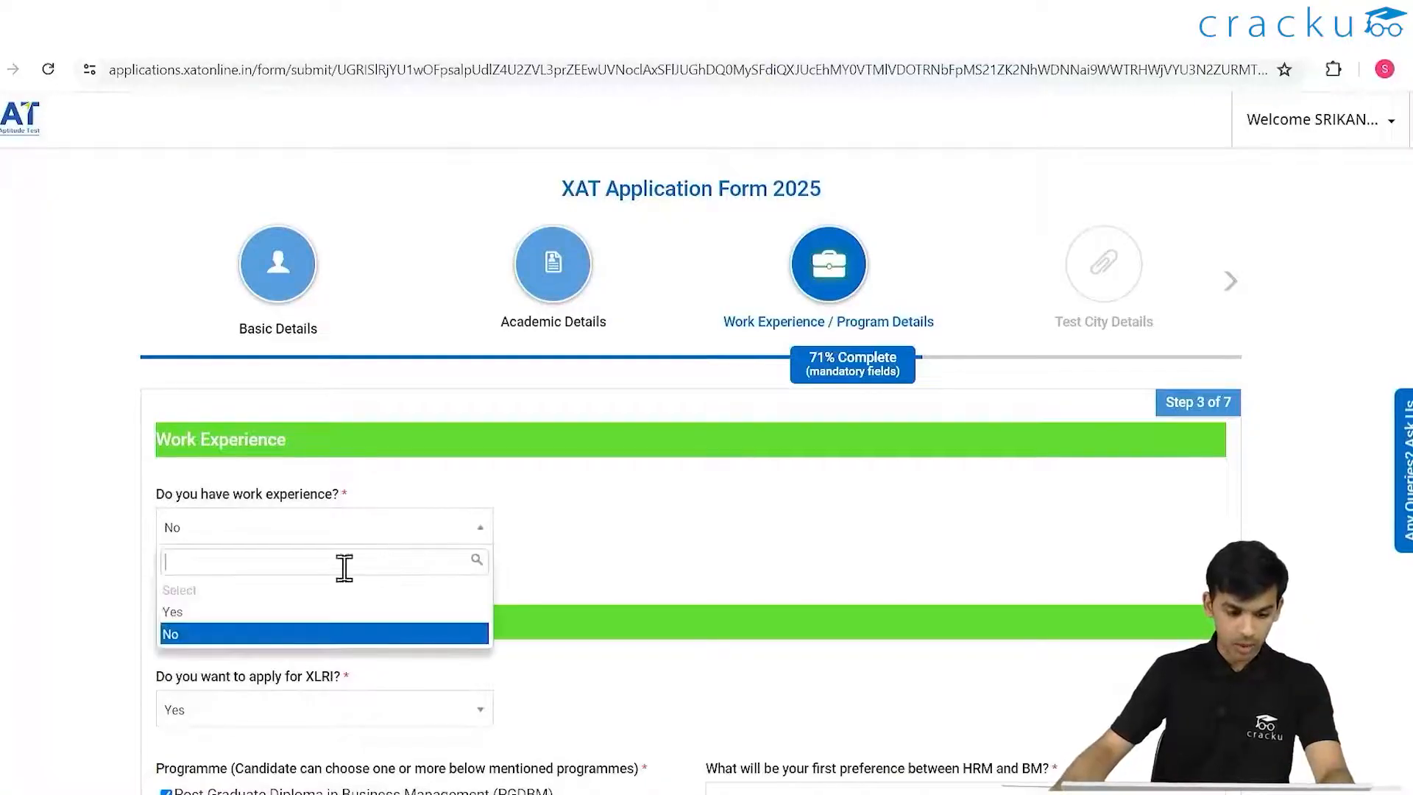
left_click(217, 613)
scroll(637, 442, "down", 5)
scroll(722, 344, "up", 1)
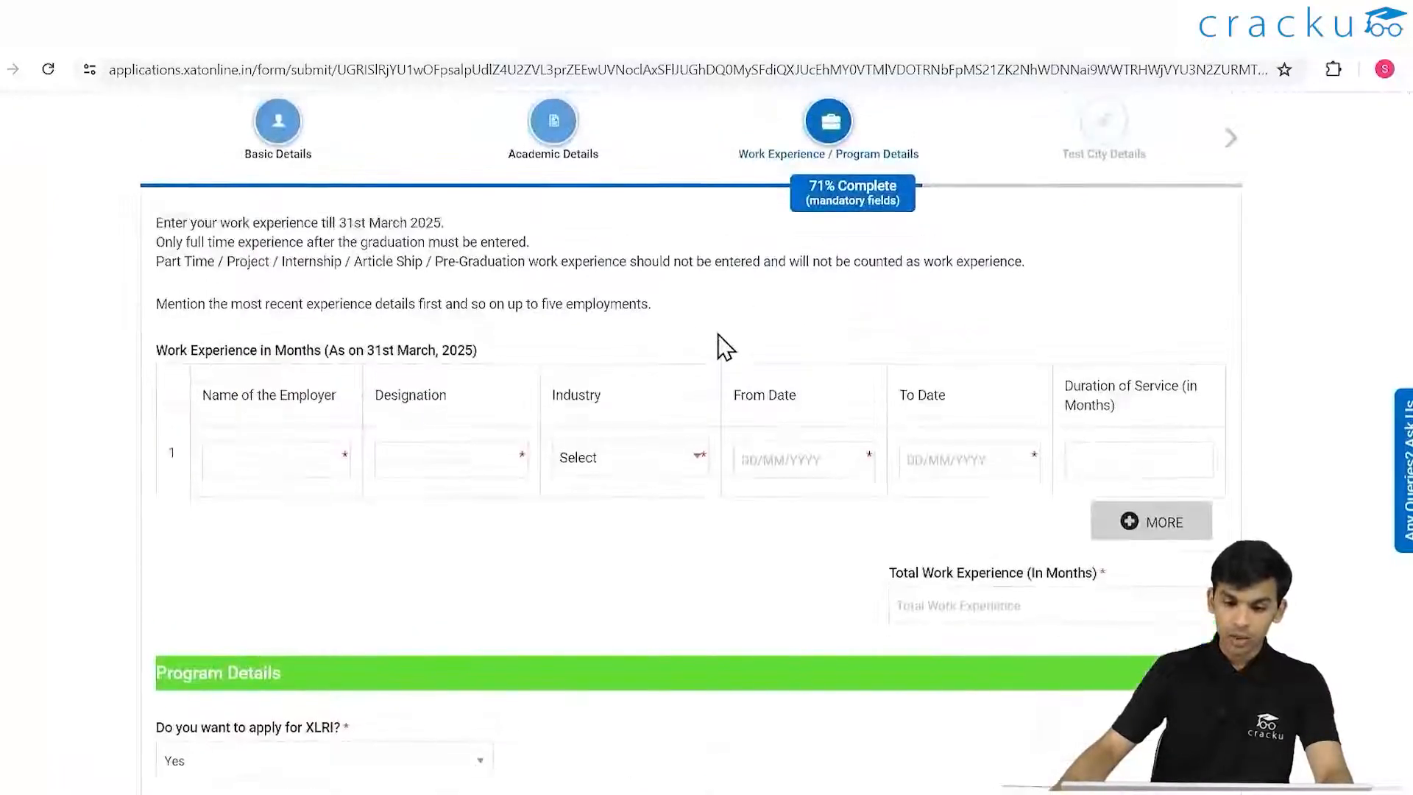
left_click(754, 234)
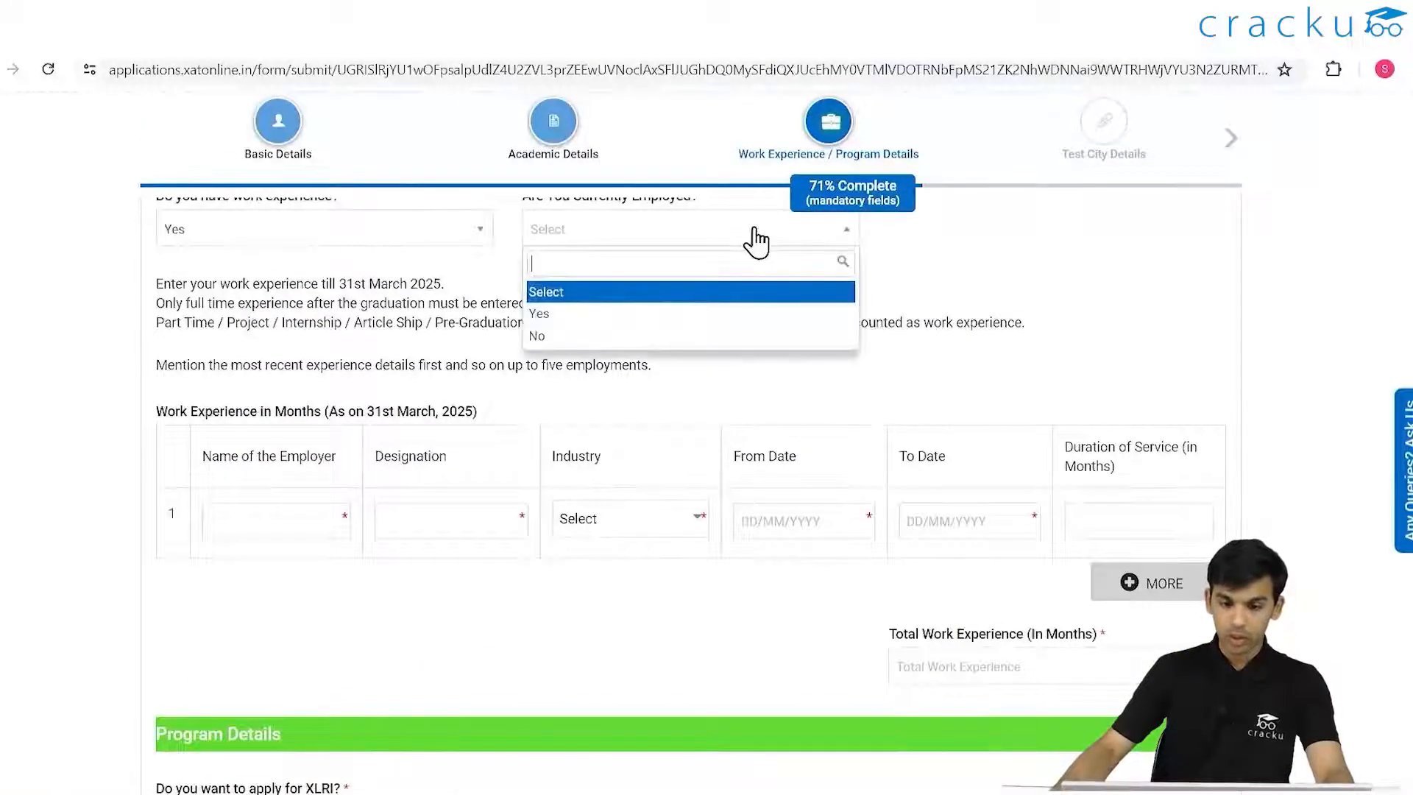
left_click(561, 312)
- Fill row 1 with employer CRACKU, designation MANAGER and industry Education and Academia
left_click(331, 516)
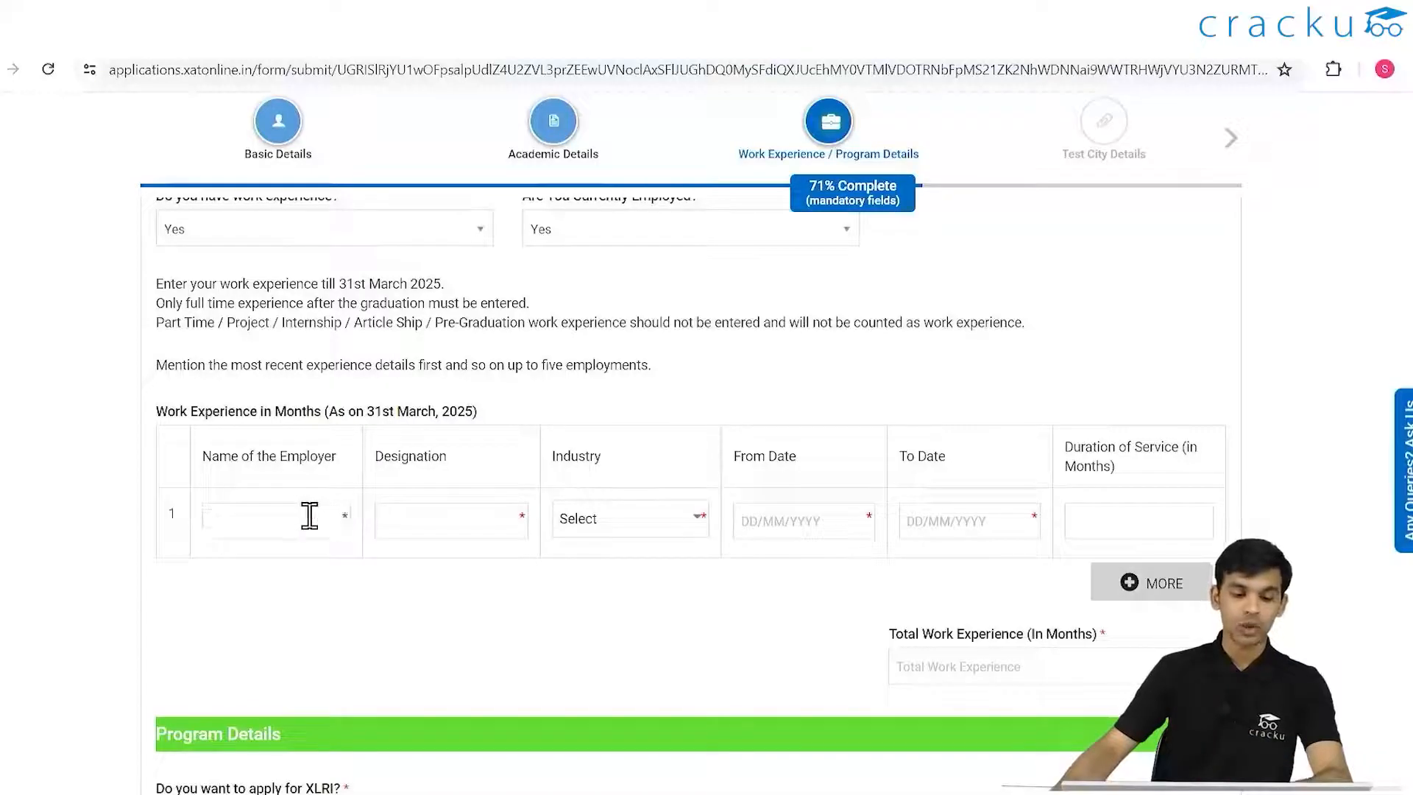
type("CRA")
left_click(446, 521)
type("MANAGER")
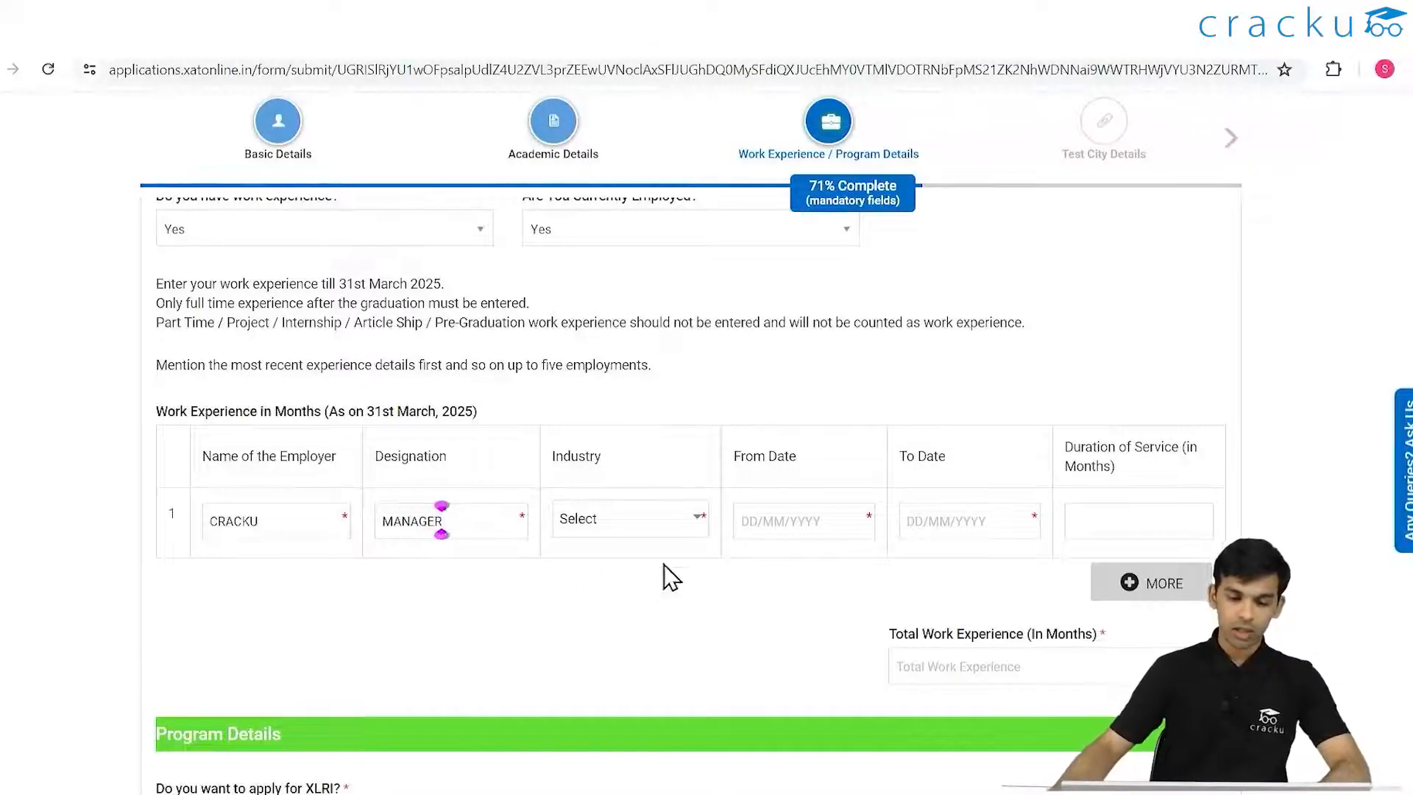
left_click(648, 519)
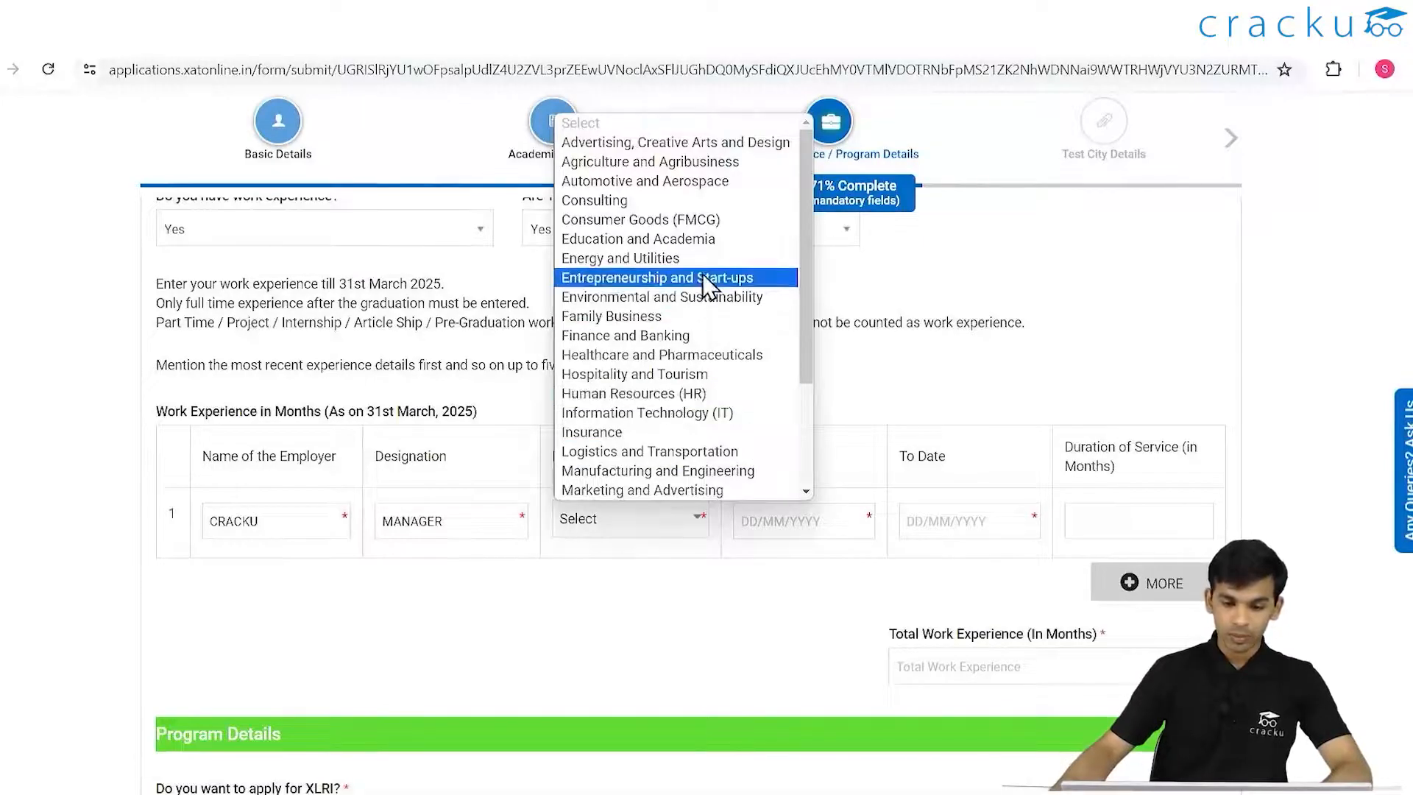
left_click(711, 241)
- Set the row 1 From date to 05/02/2020
left_click(789, 545)
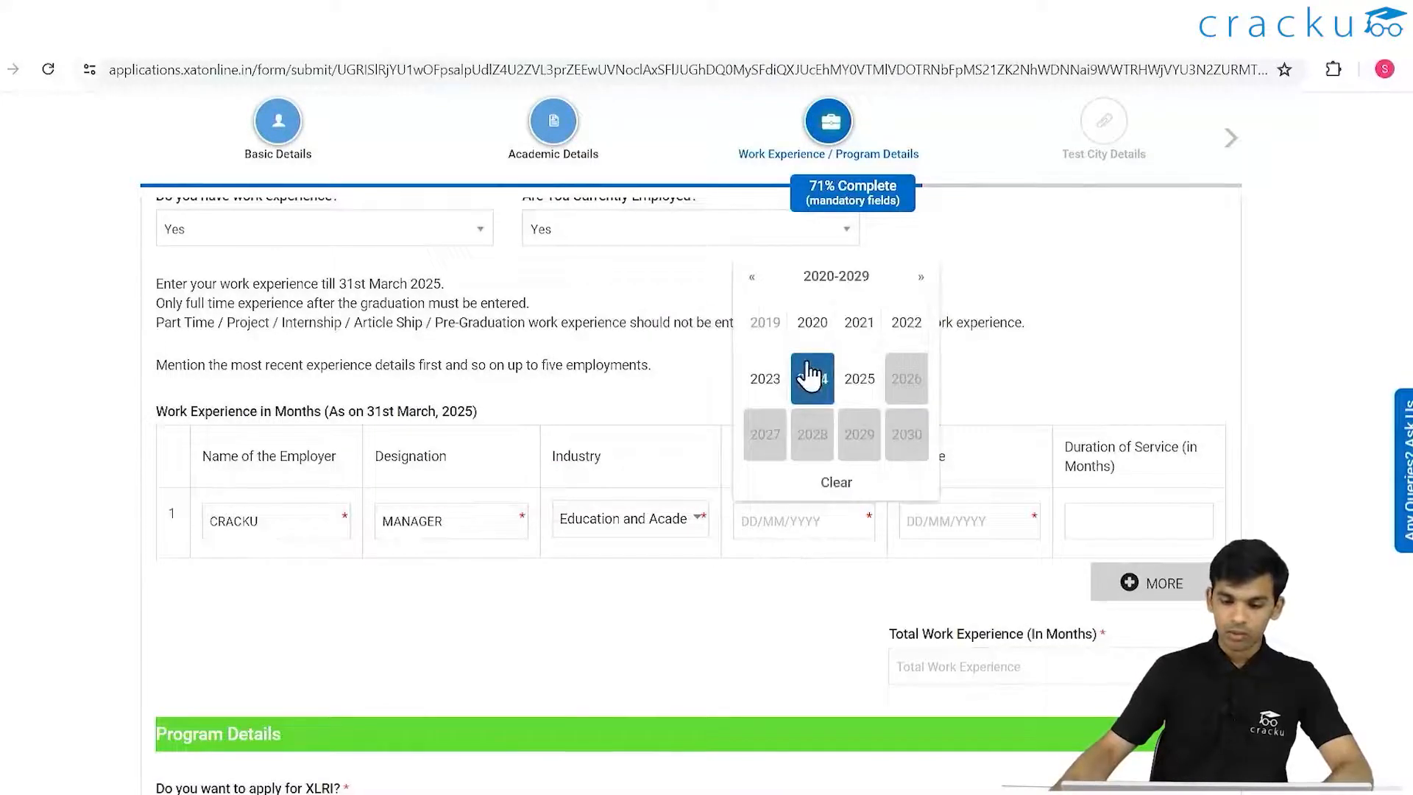
left_click(808, 375)
left_click(933, 533)
left_click(835, 569)
left_click(765, 531)
scroll(810, 471, "up", 4)
left_click(811, 516)
left_click(811, 515)
left_click(837, 556)
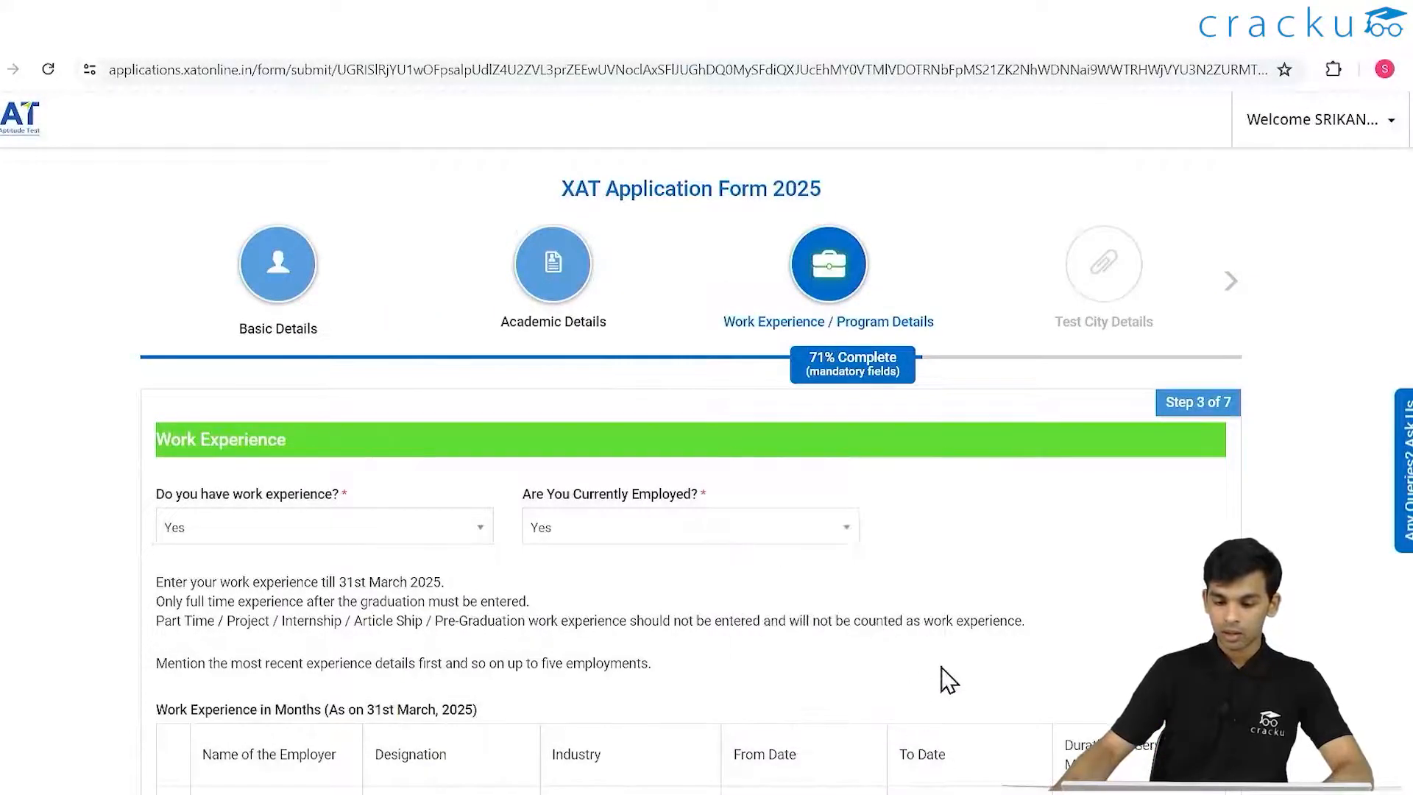
scroll(950, 589, "down", 5)
- Set the row 1 To date to 02/03/2024, giving 49 months total
left_click(973, 423)
left_click(979, 570)
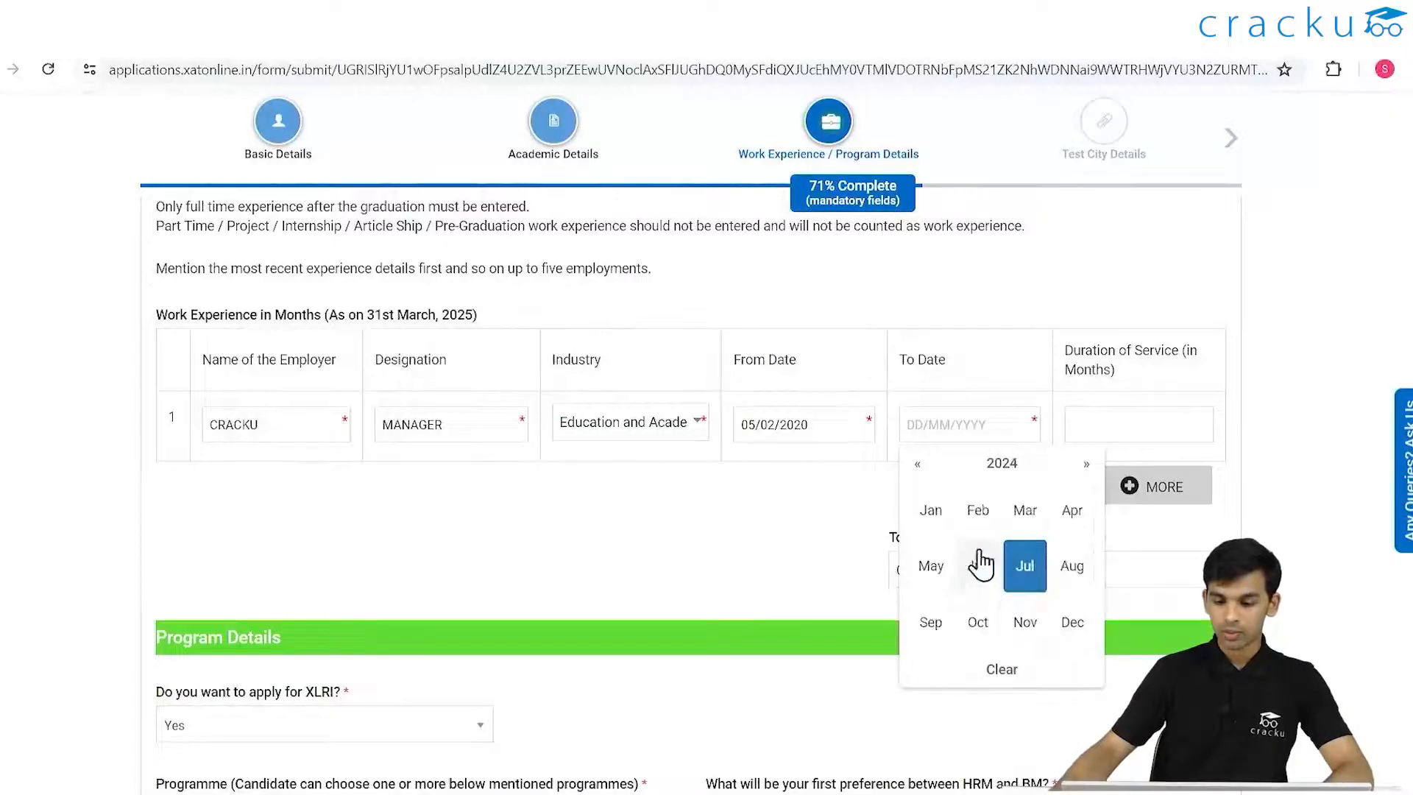
left_click(1024, 511)
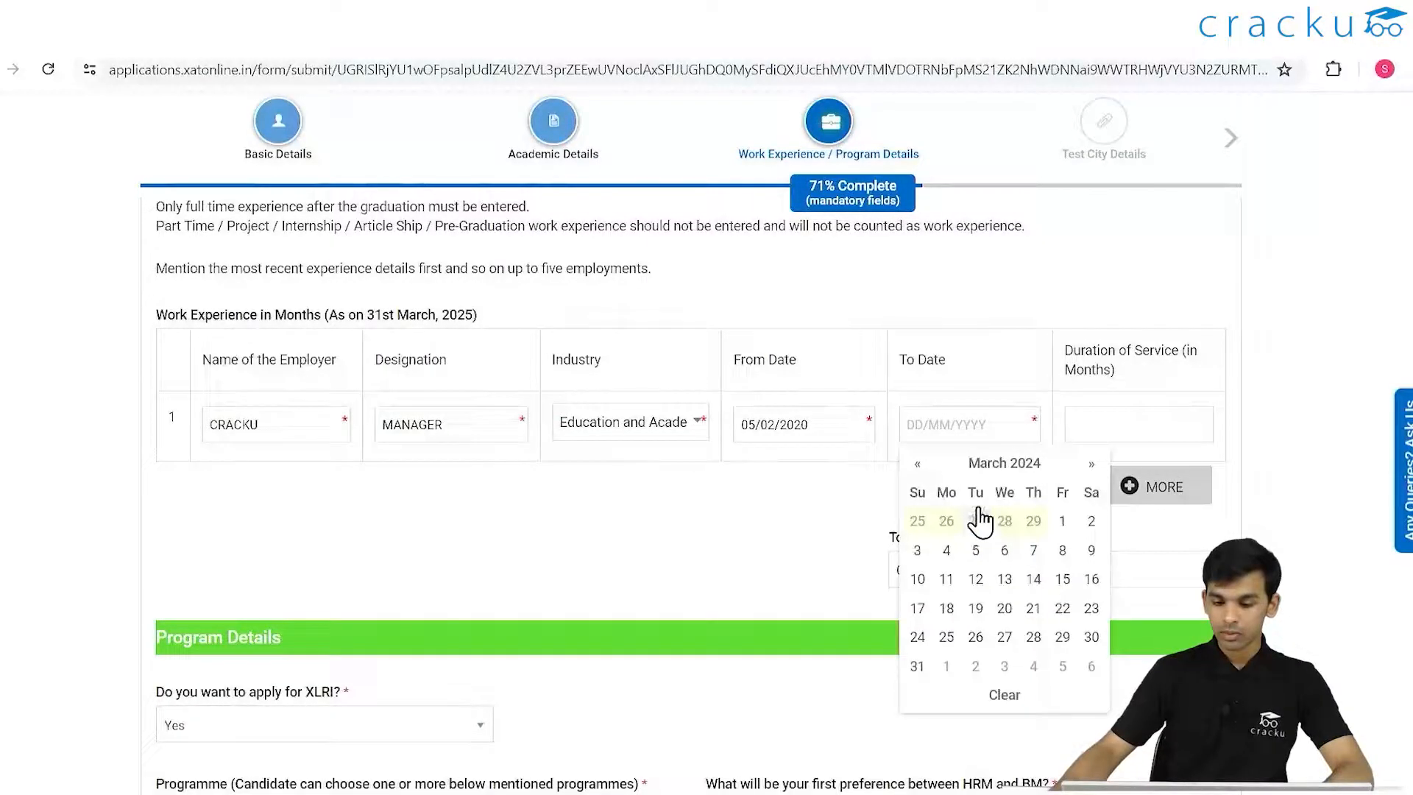
left_click(1083, 524)
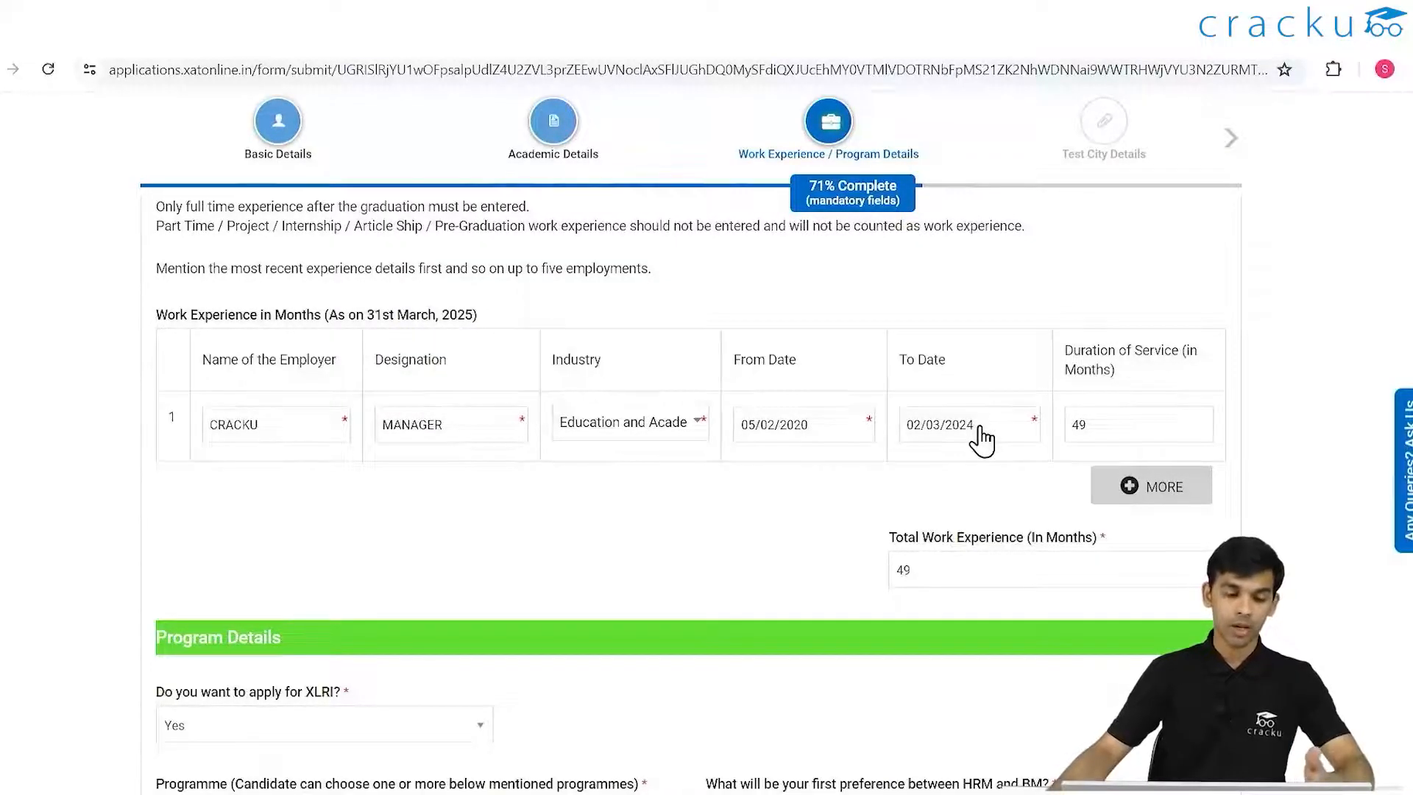
left_click_drag(132, 315, 496, 304)
- Change the job's To date to 31/03/2025, making 62 months total
left_click(1005, 440)
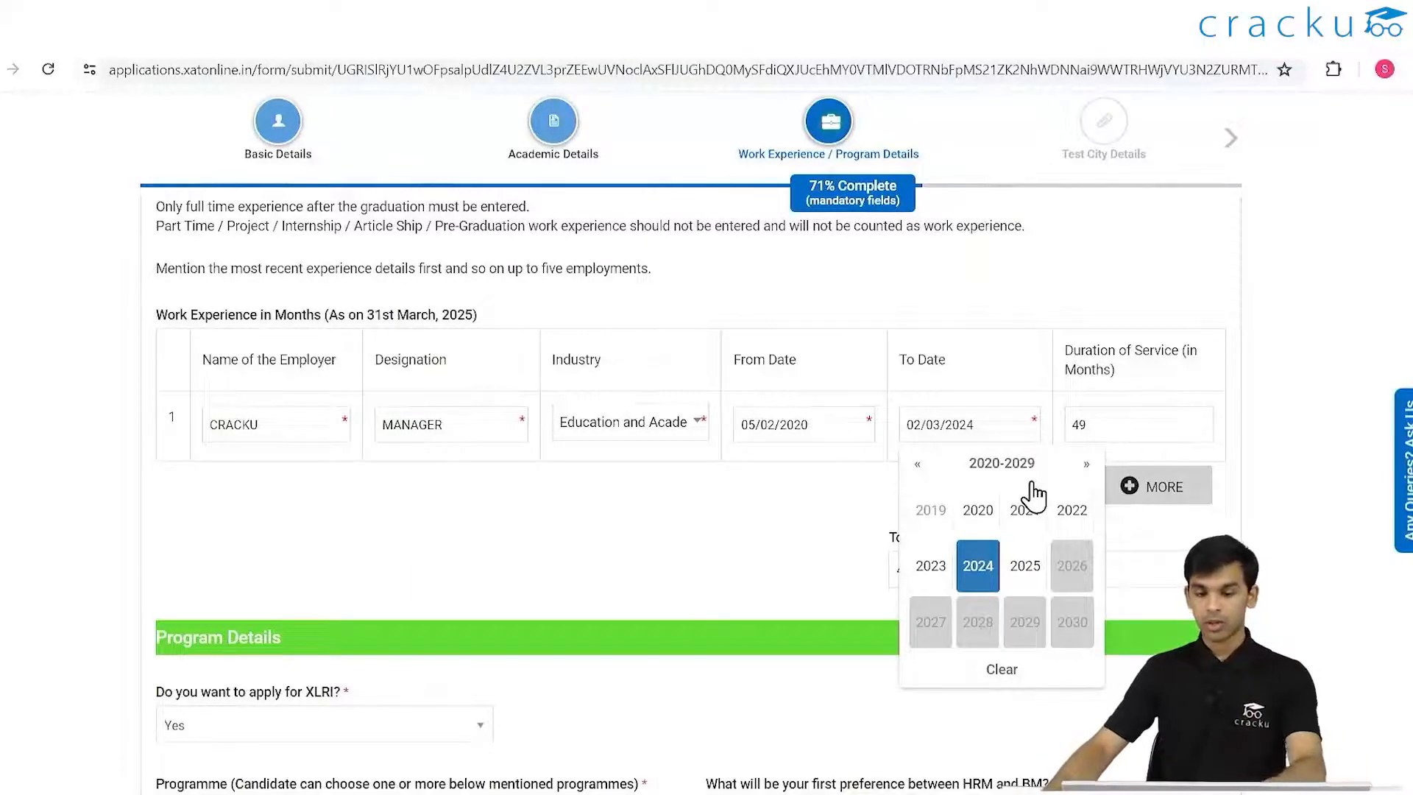
left_click(1020, 567)
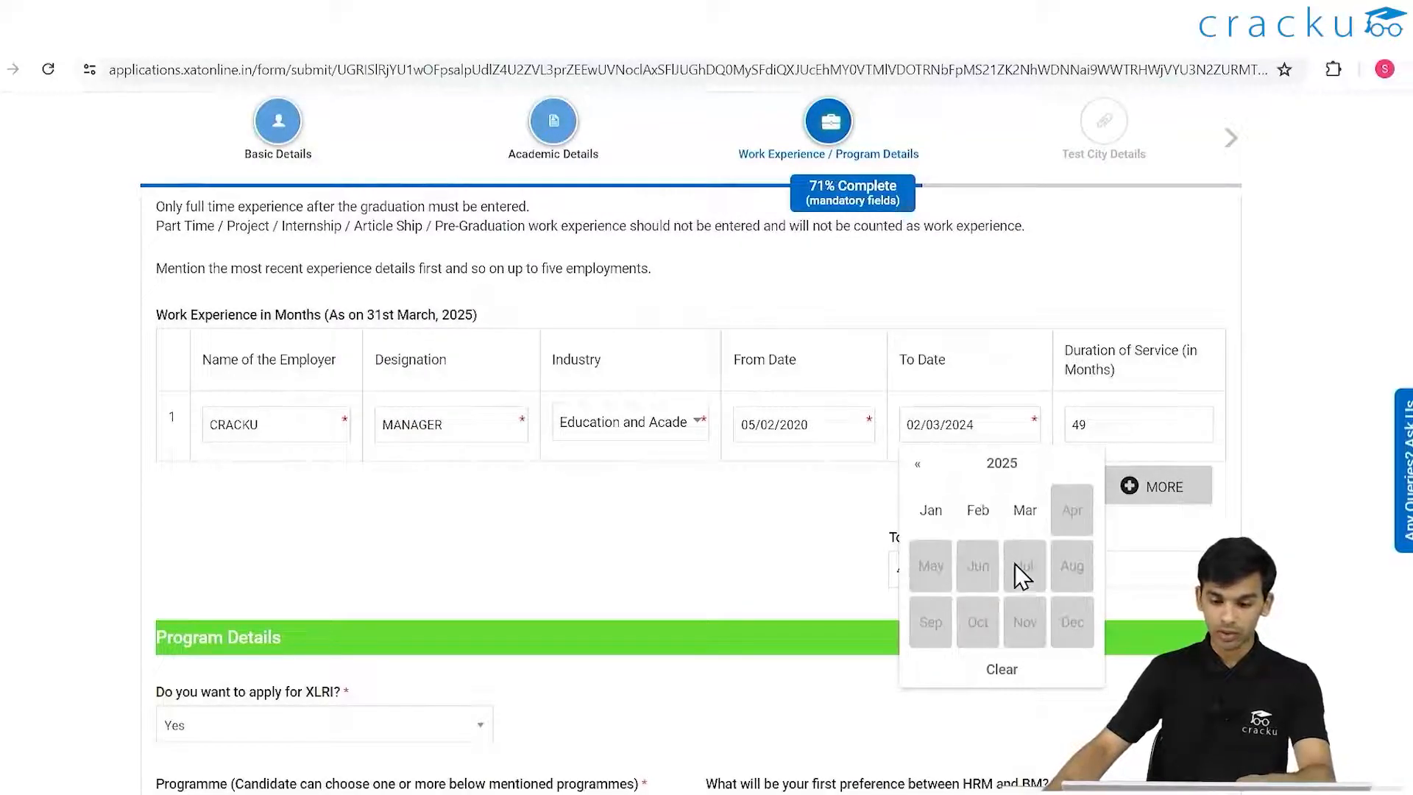
left_click(1019, 515)
left_click(949, 666)
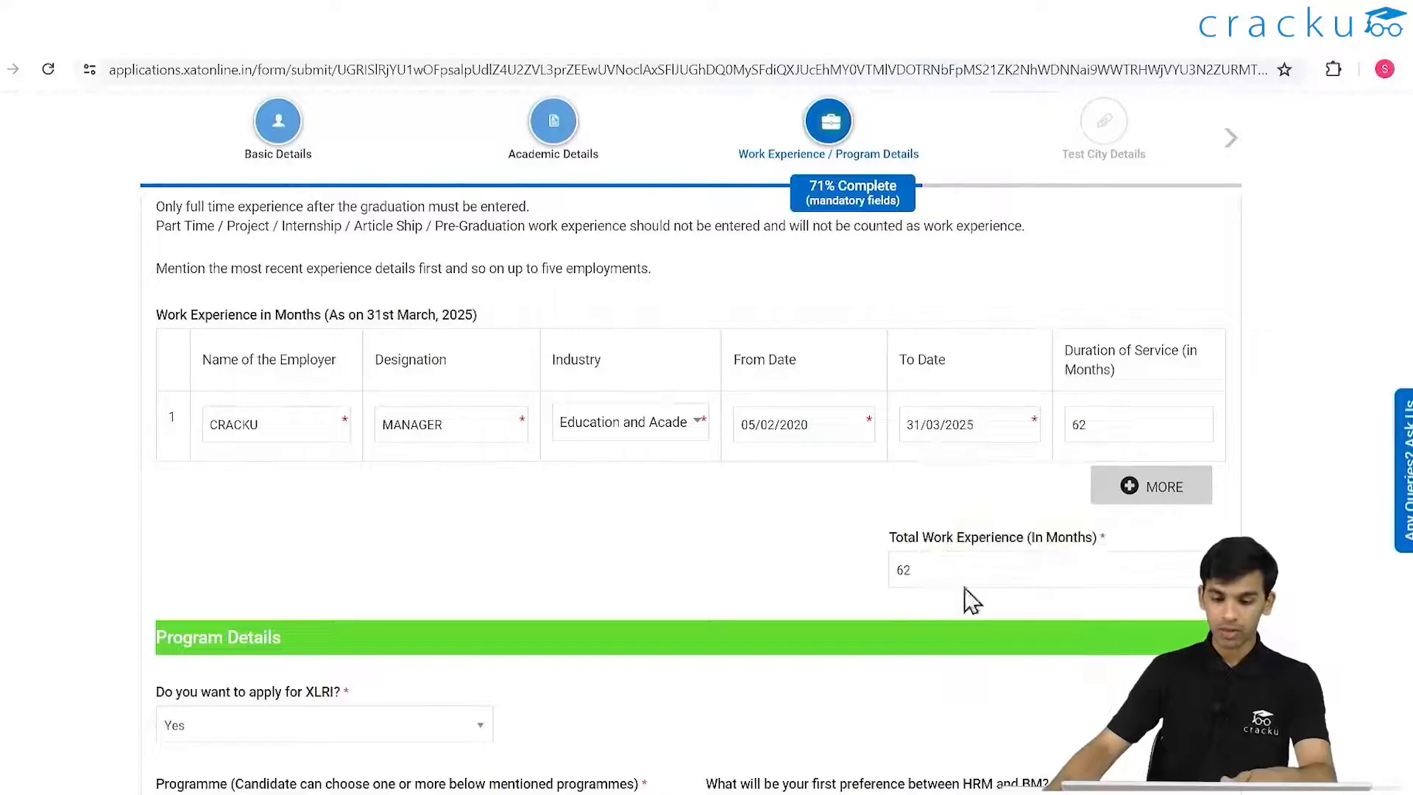
- Save the application and exit to the dashboard
scroll(1041, 517, "down", 4)
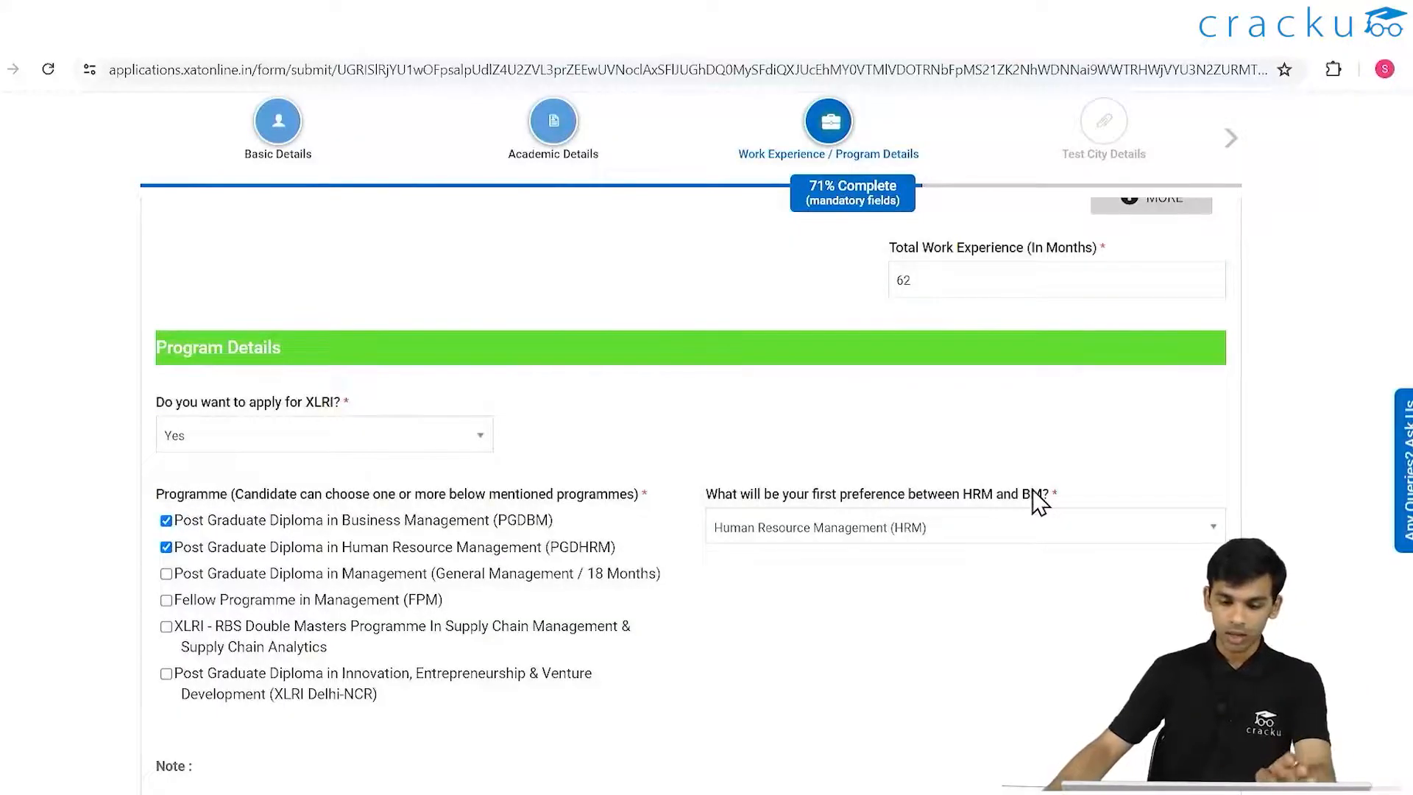
scroll(957, 500, "down", 3)
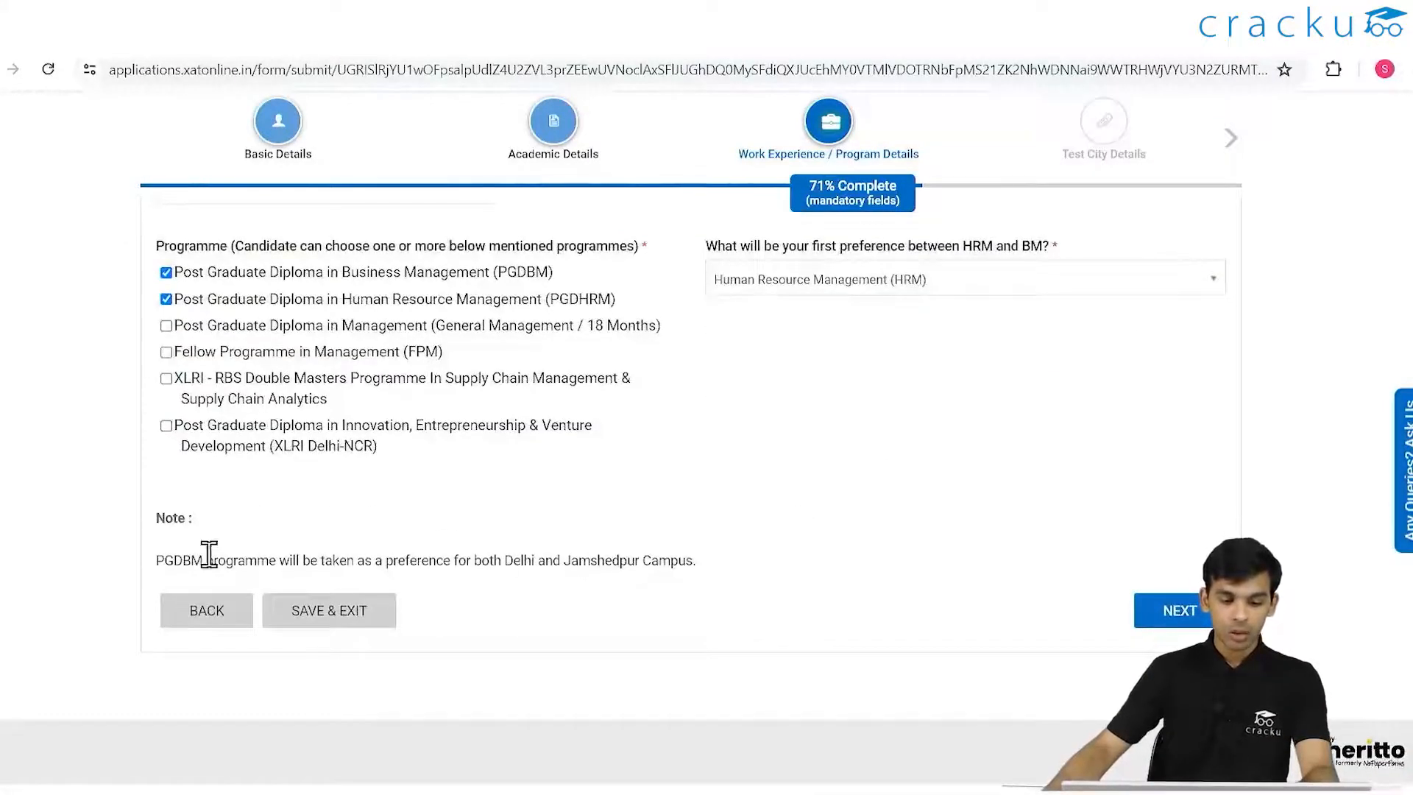
left_click(395, 617)
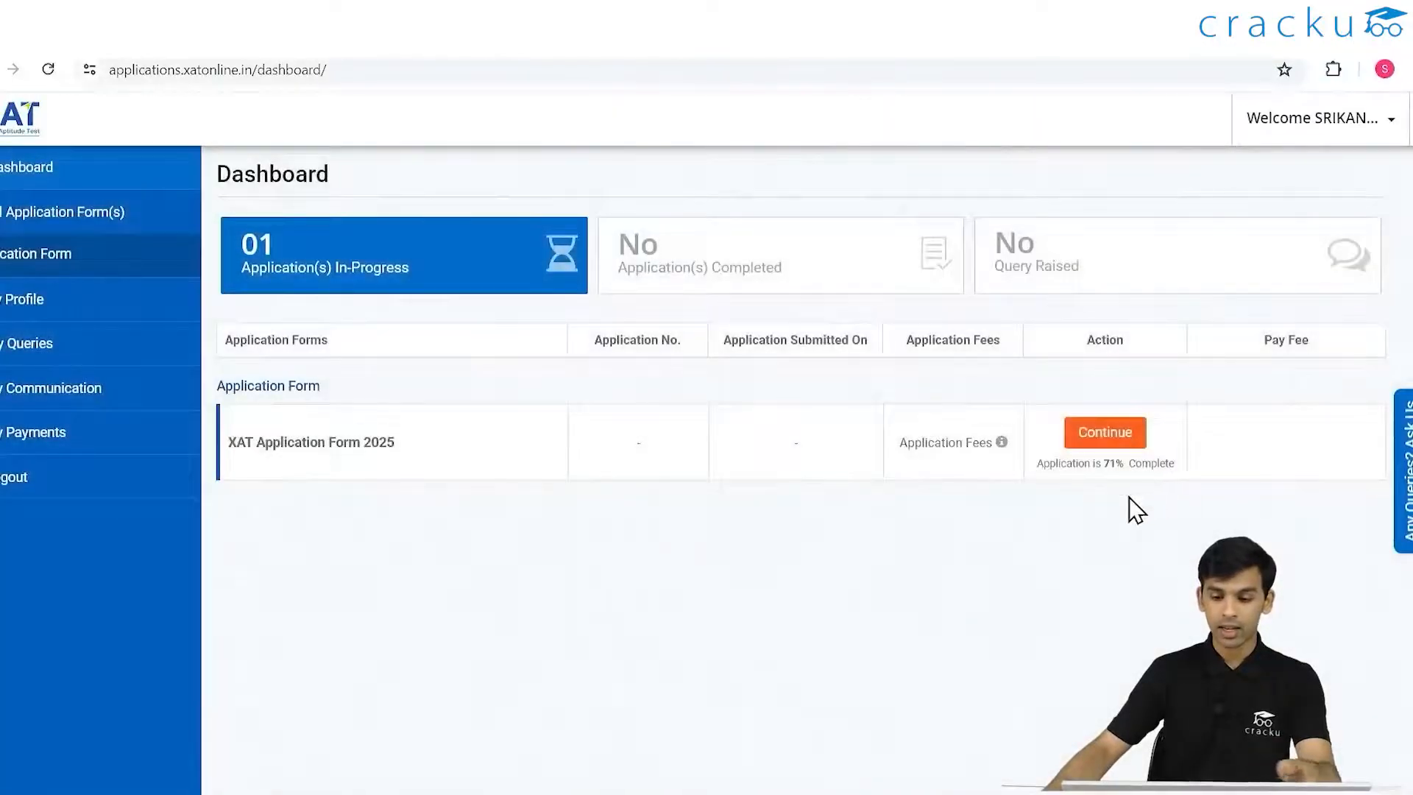
- Resume the application and submit the Work Experience / Program Details step
left_click(1116, 435)
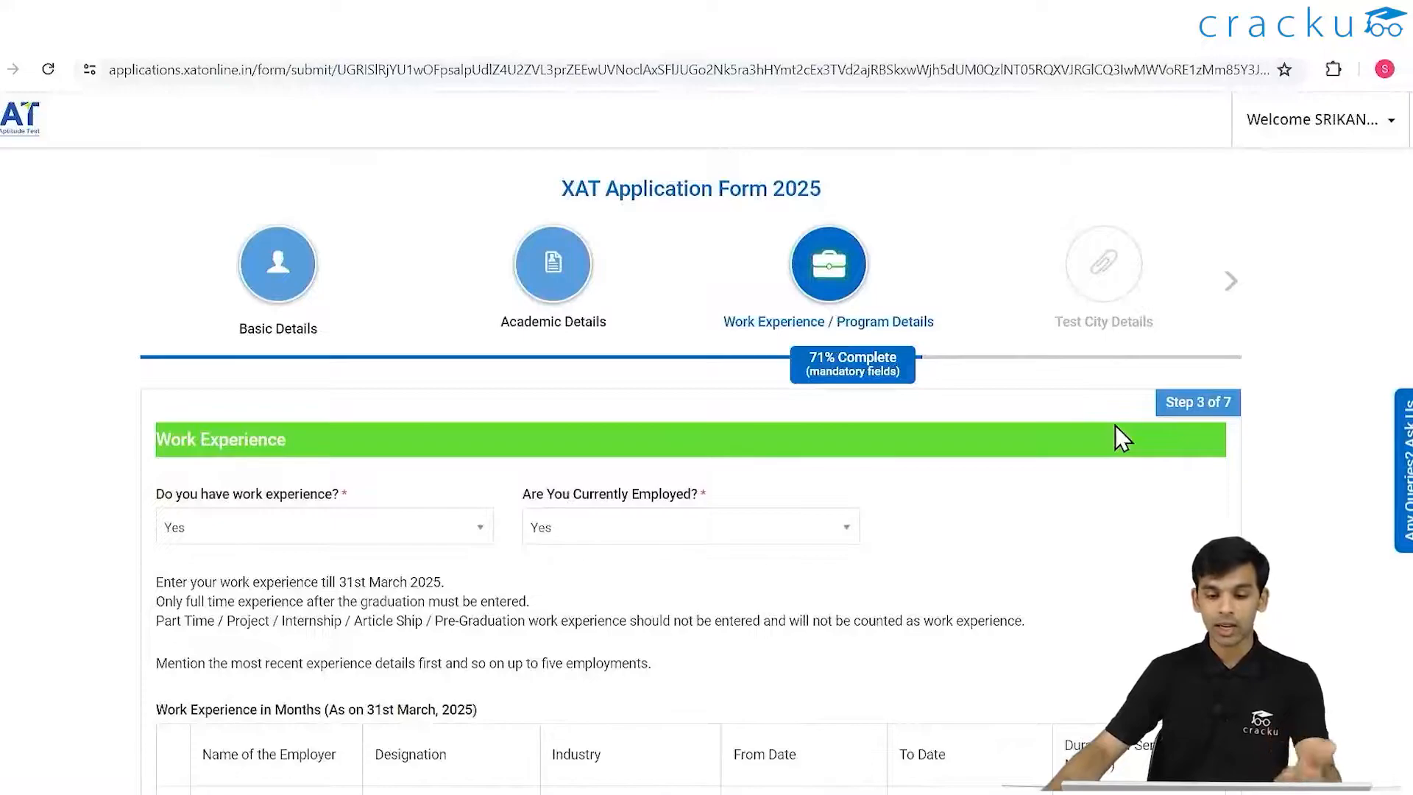
scroll(1115, 425, "down", 10)
scroll(1115, 426, "down", 3)
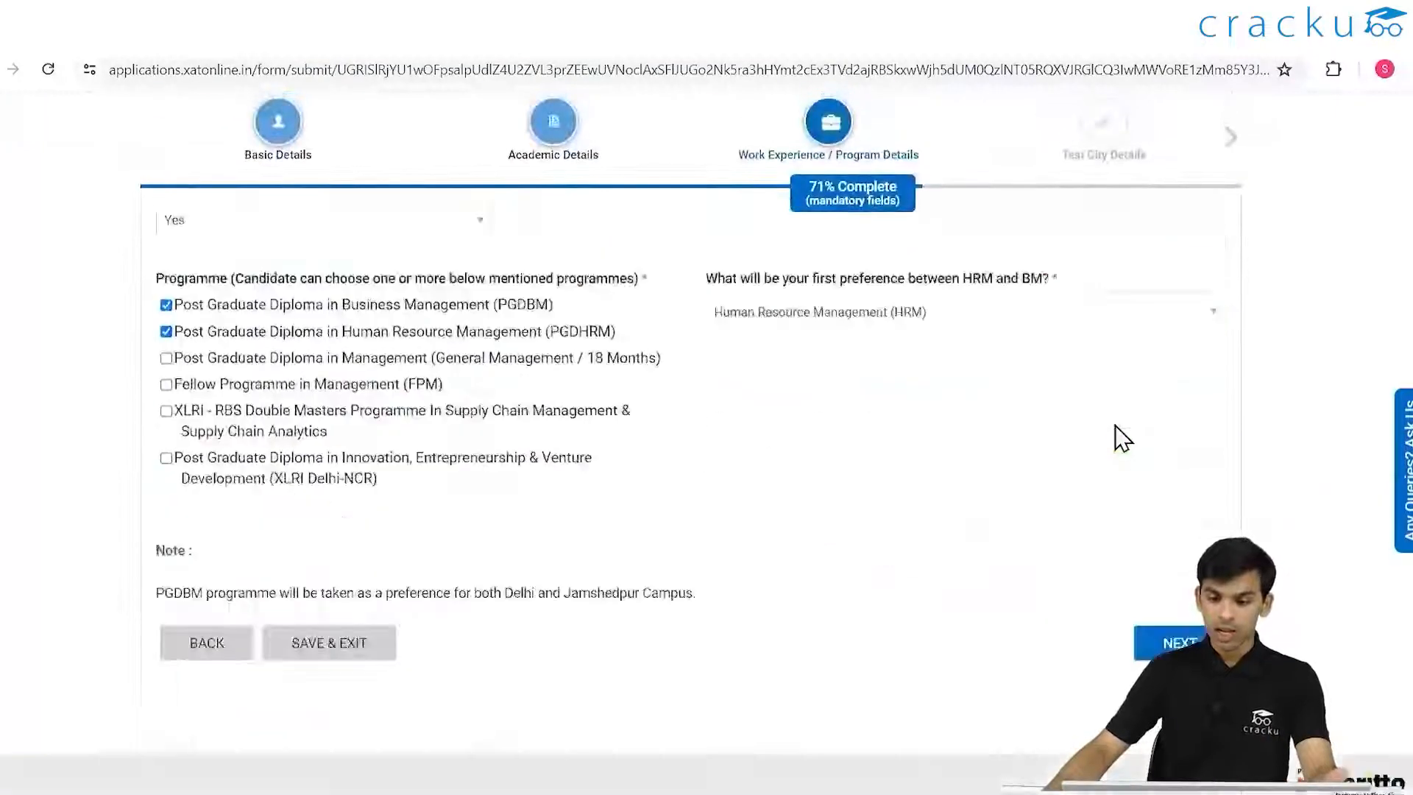
left_click(1178, 611)
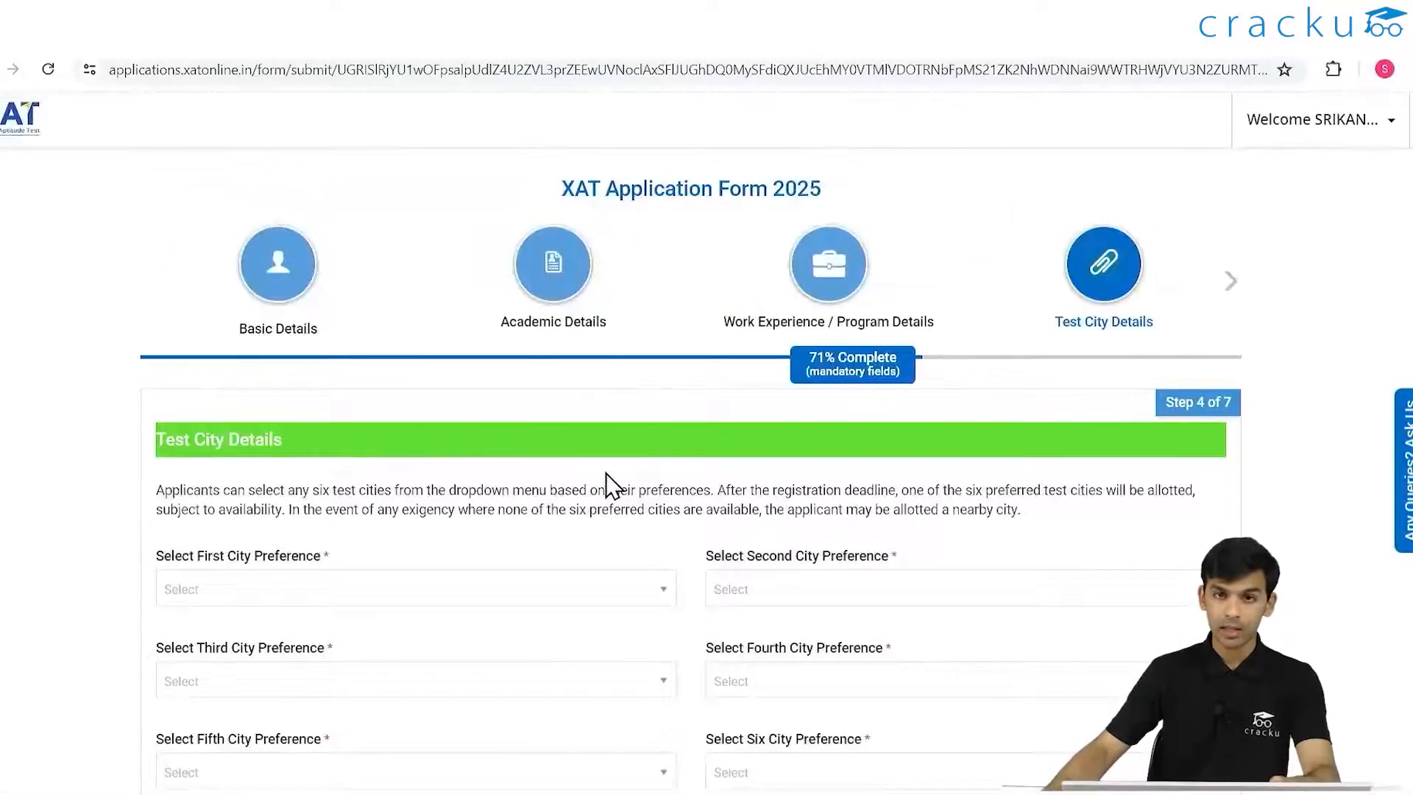
- Set the first two test city preferences to Hyderabad and Bengaluru
scroll(588, 483, "down", 1)
scroll(588, 483, "down", 3)
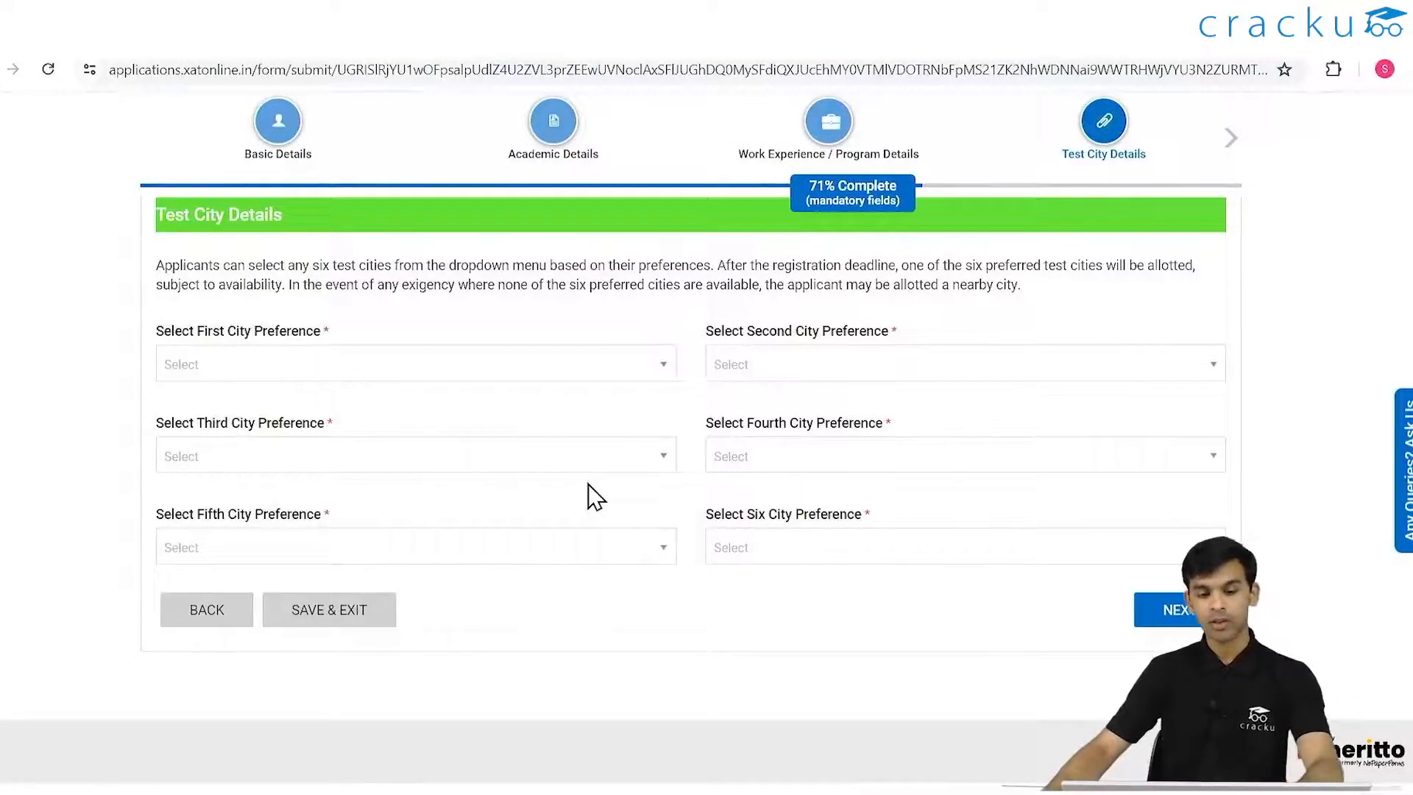
left_click(488, 368)
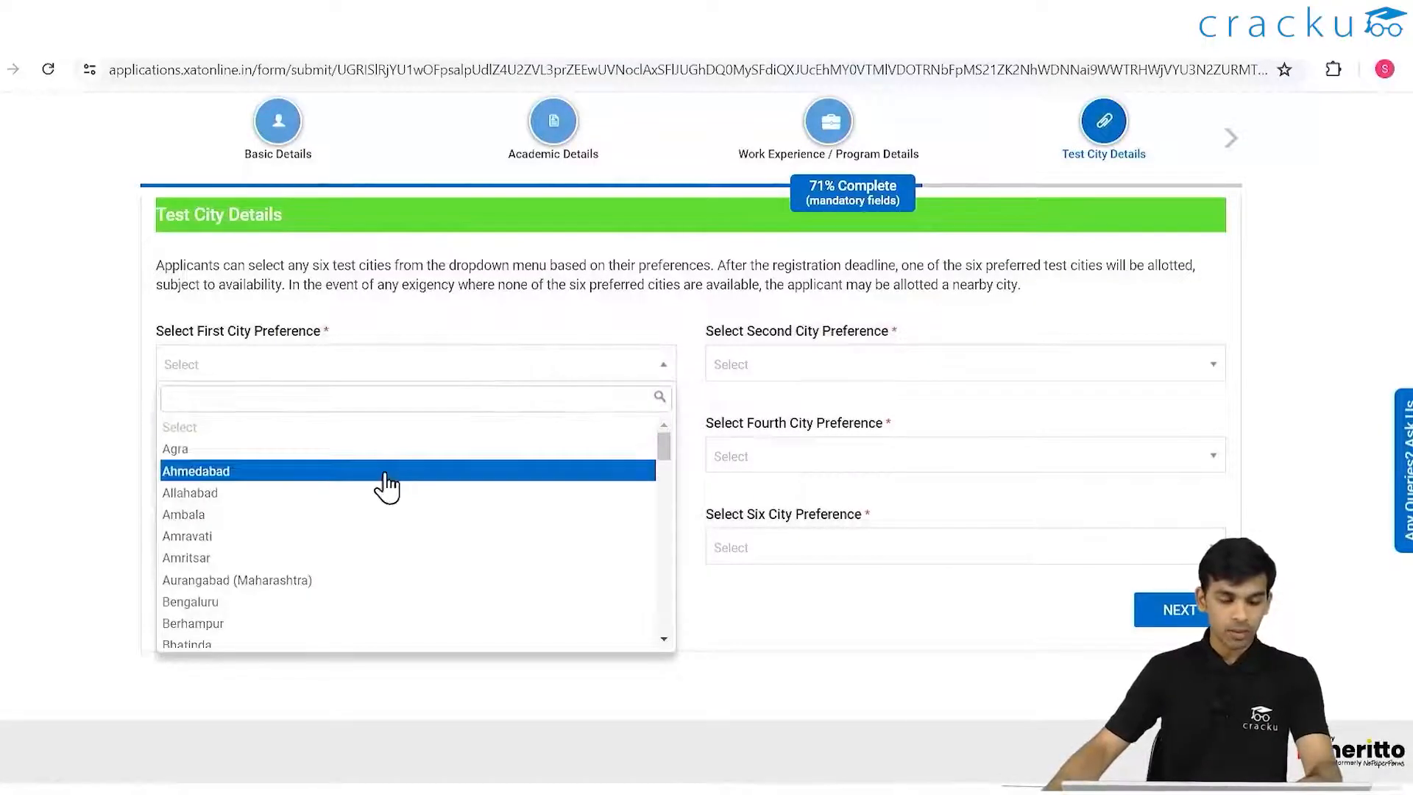
scroll(385, 479, "down", 20)
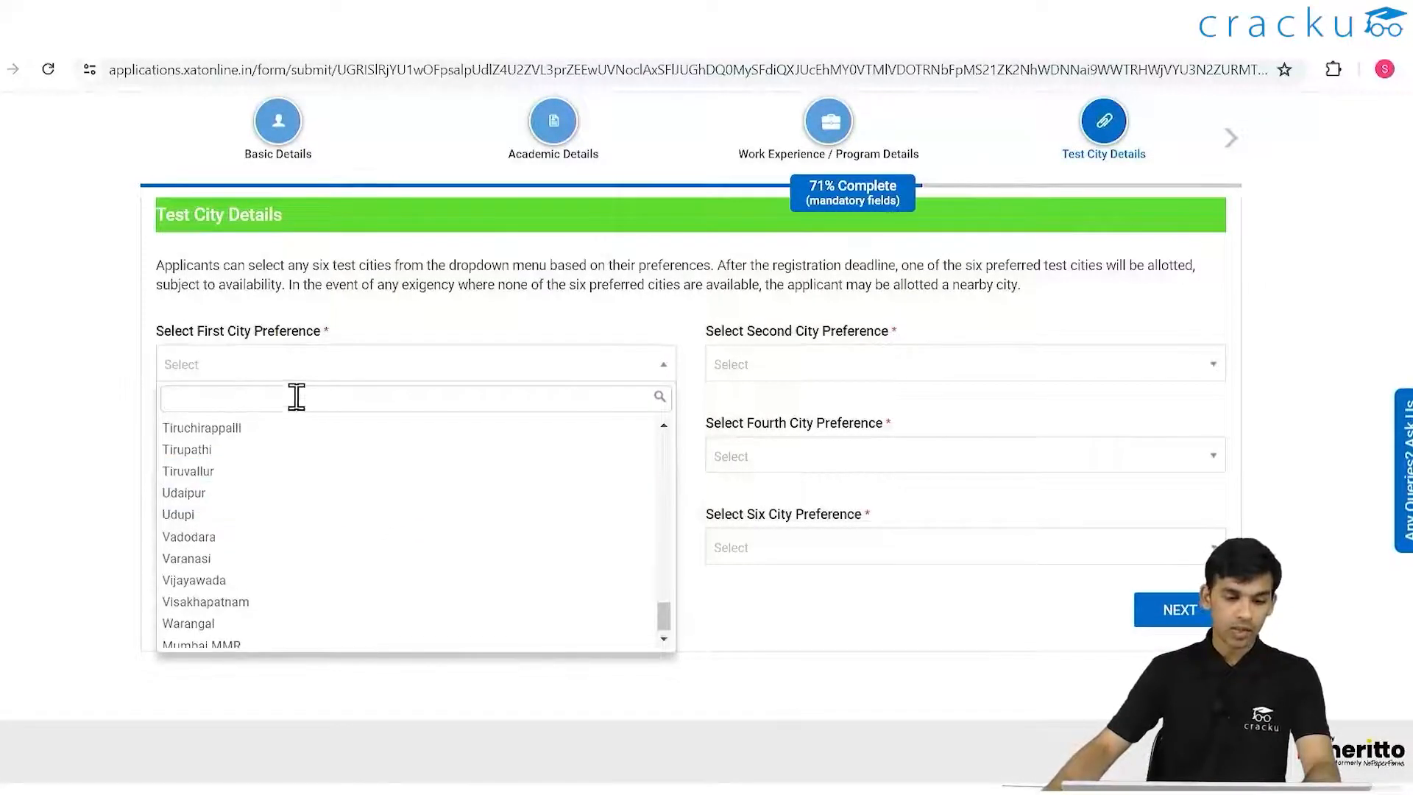
type("h")
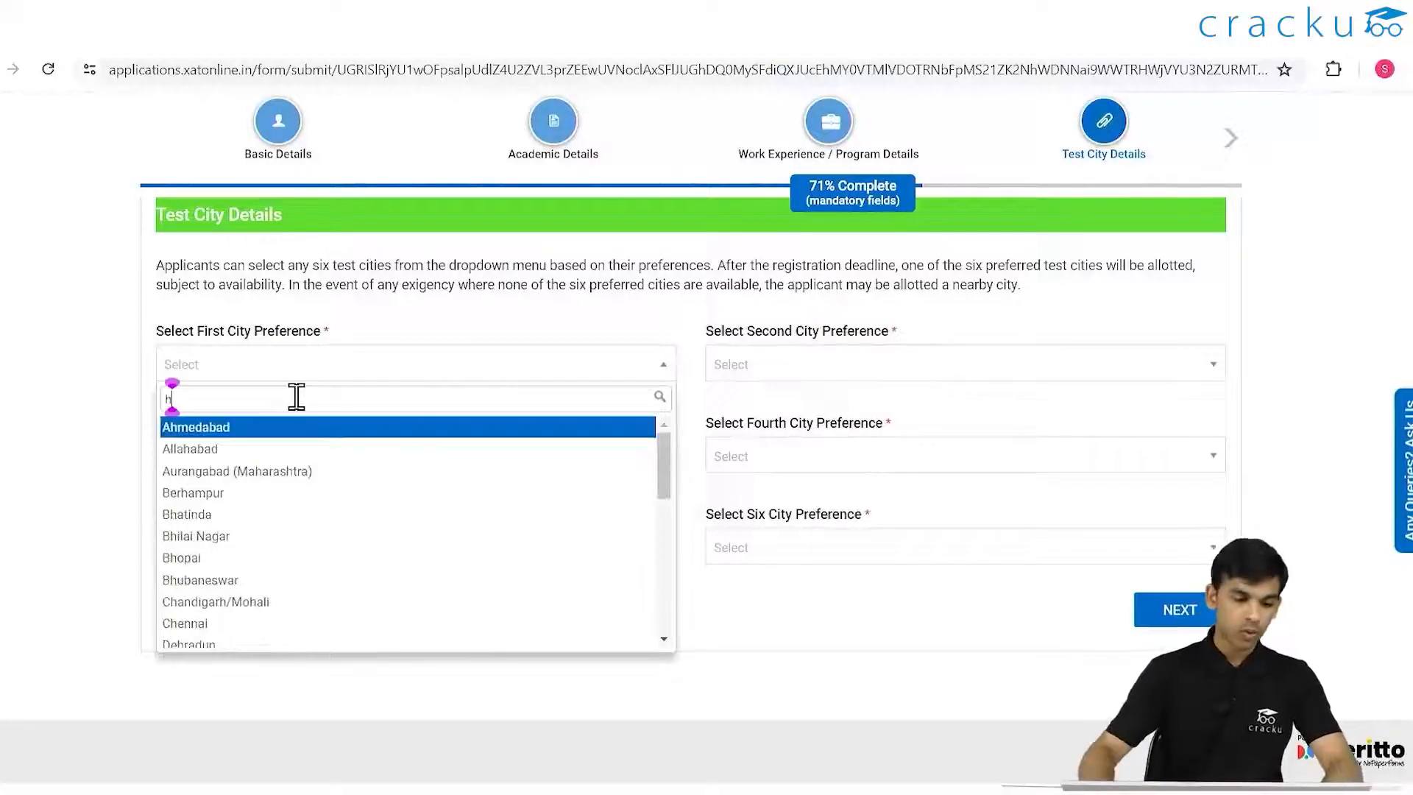
type("h")
key("BackSpace")
type("yde")
left_click(324, 428)
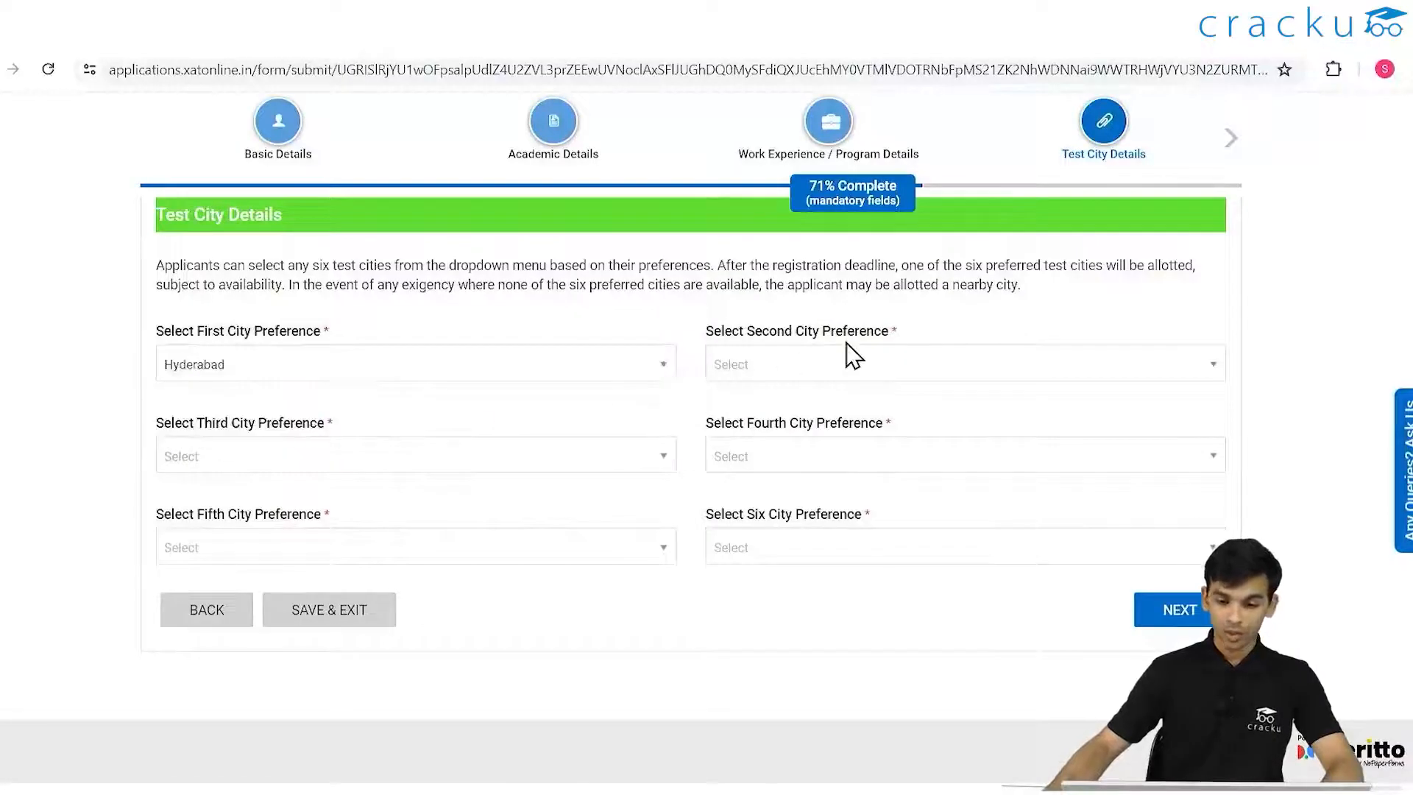
left_click(812, 366)
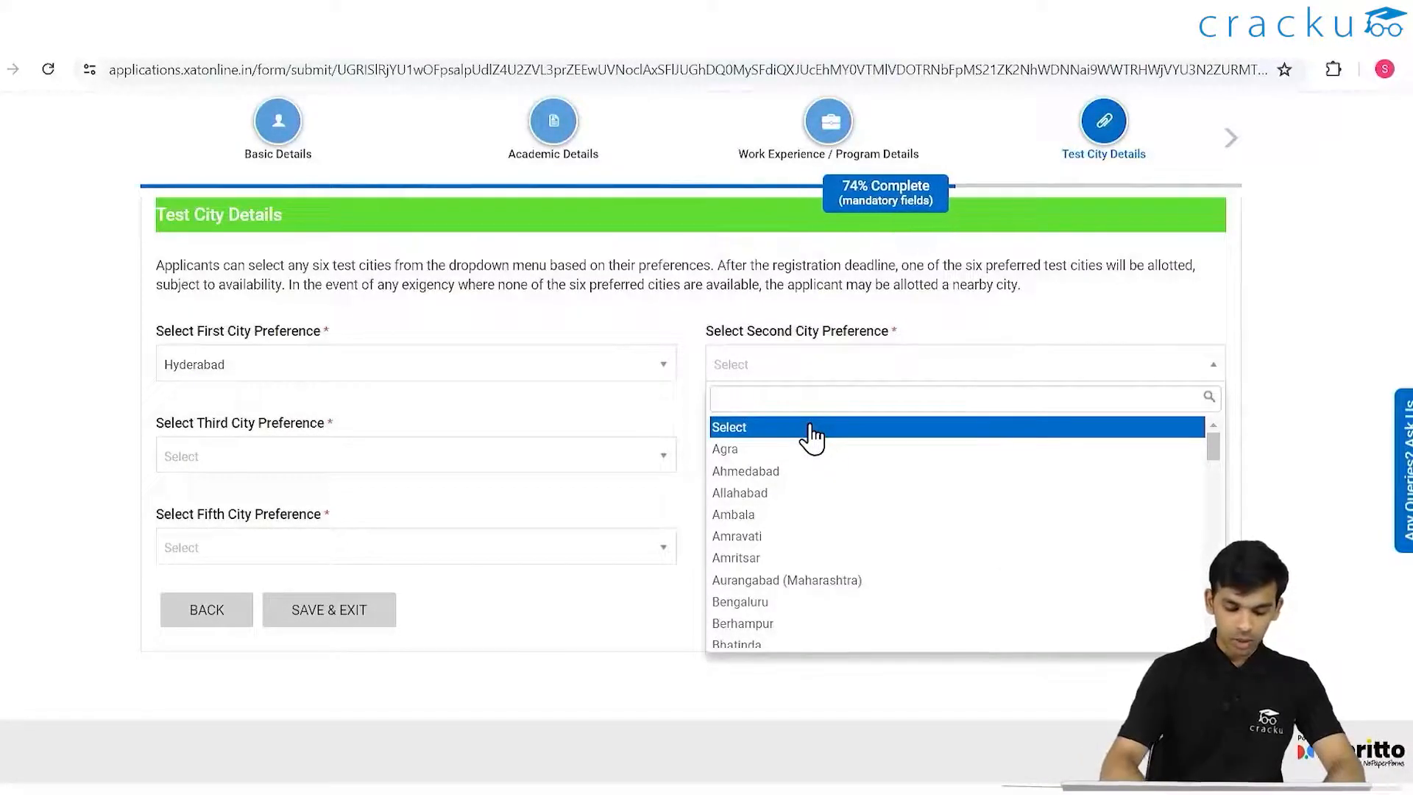
type("ban")
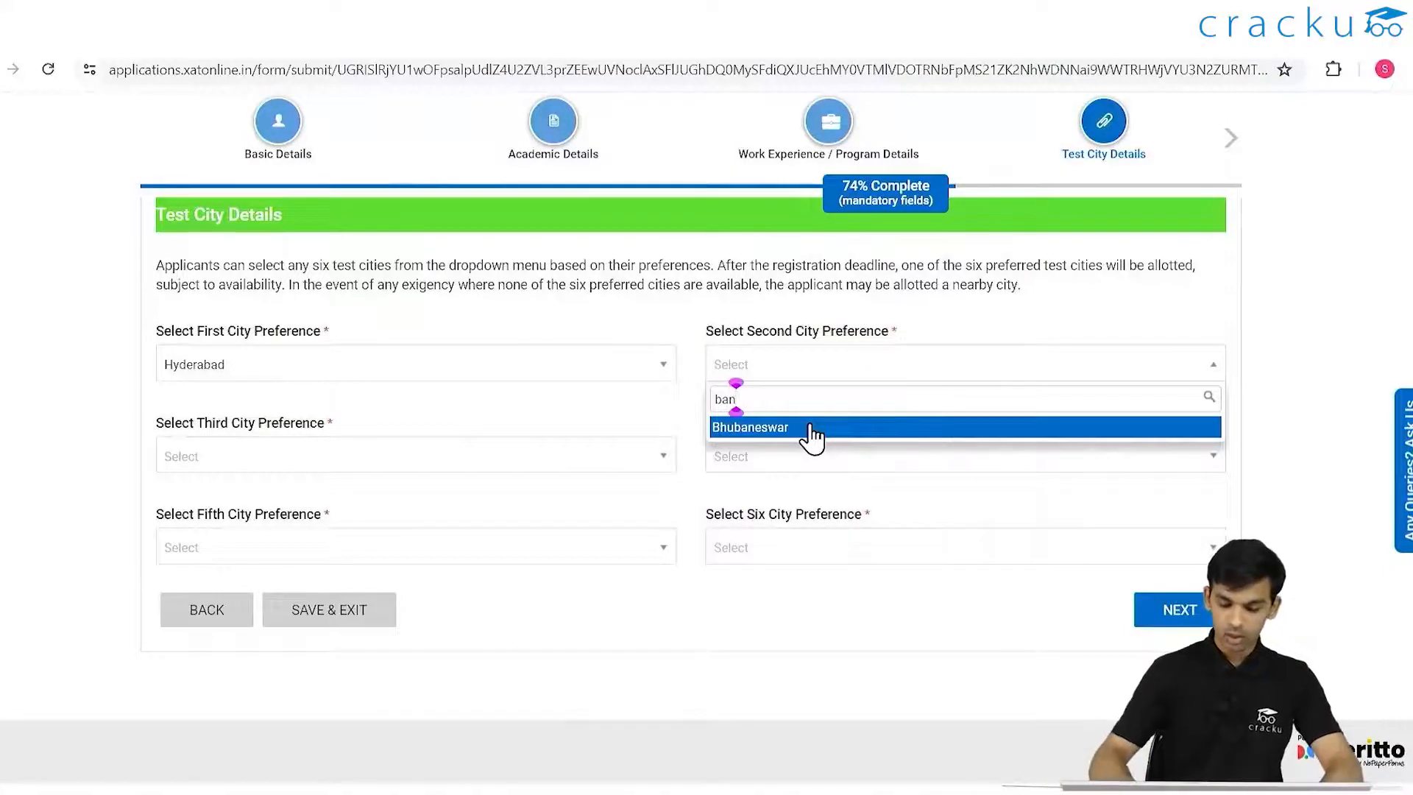
key("BackSpace")
key("BackSpace")
key("BackSpace")
type("beng")
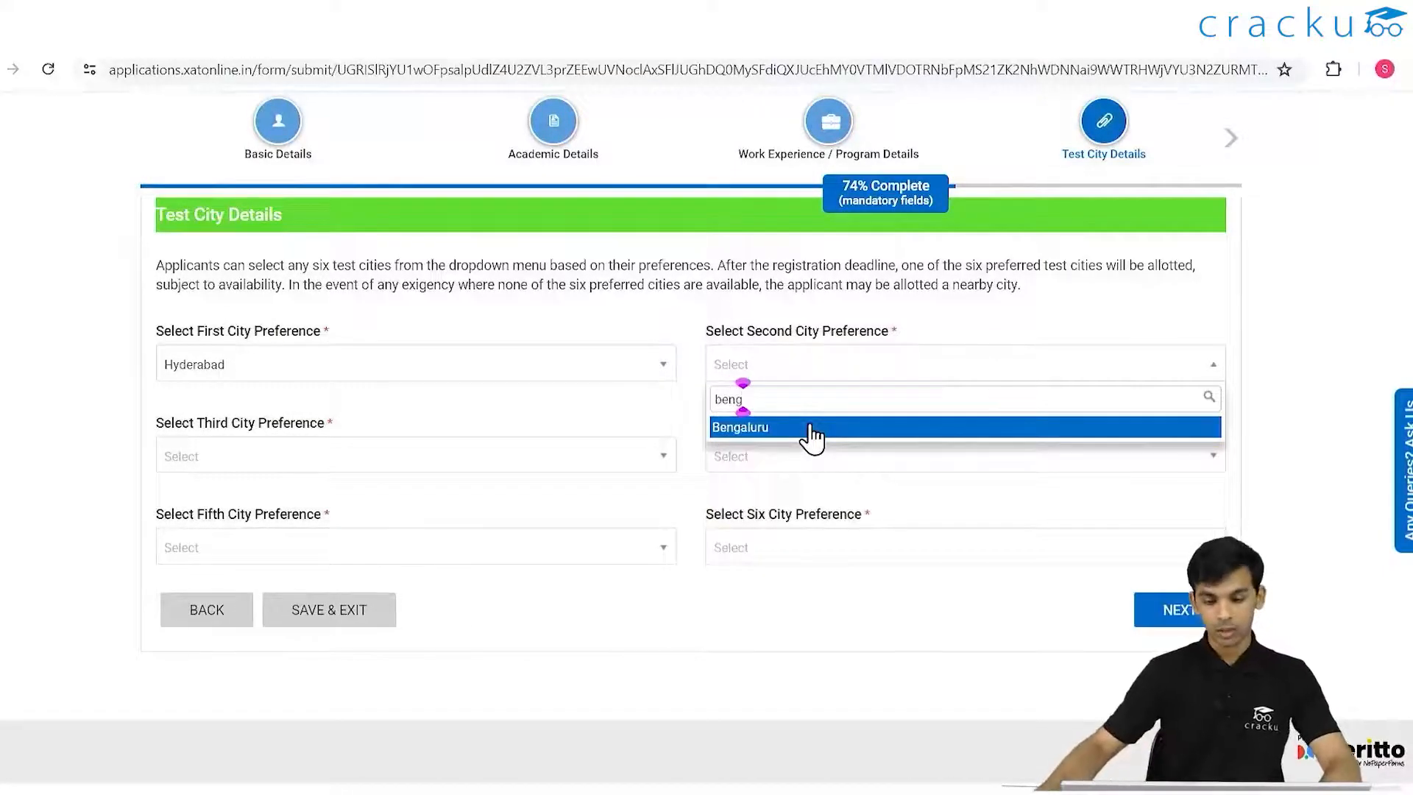
left_click(811, 429)
- Set the third, fourth and fifth city preferences to Ahmedabad, Delhi-NCR and Chennai
left_click(304, 453)
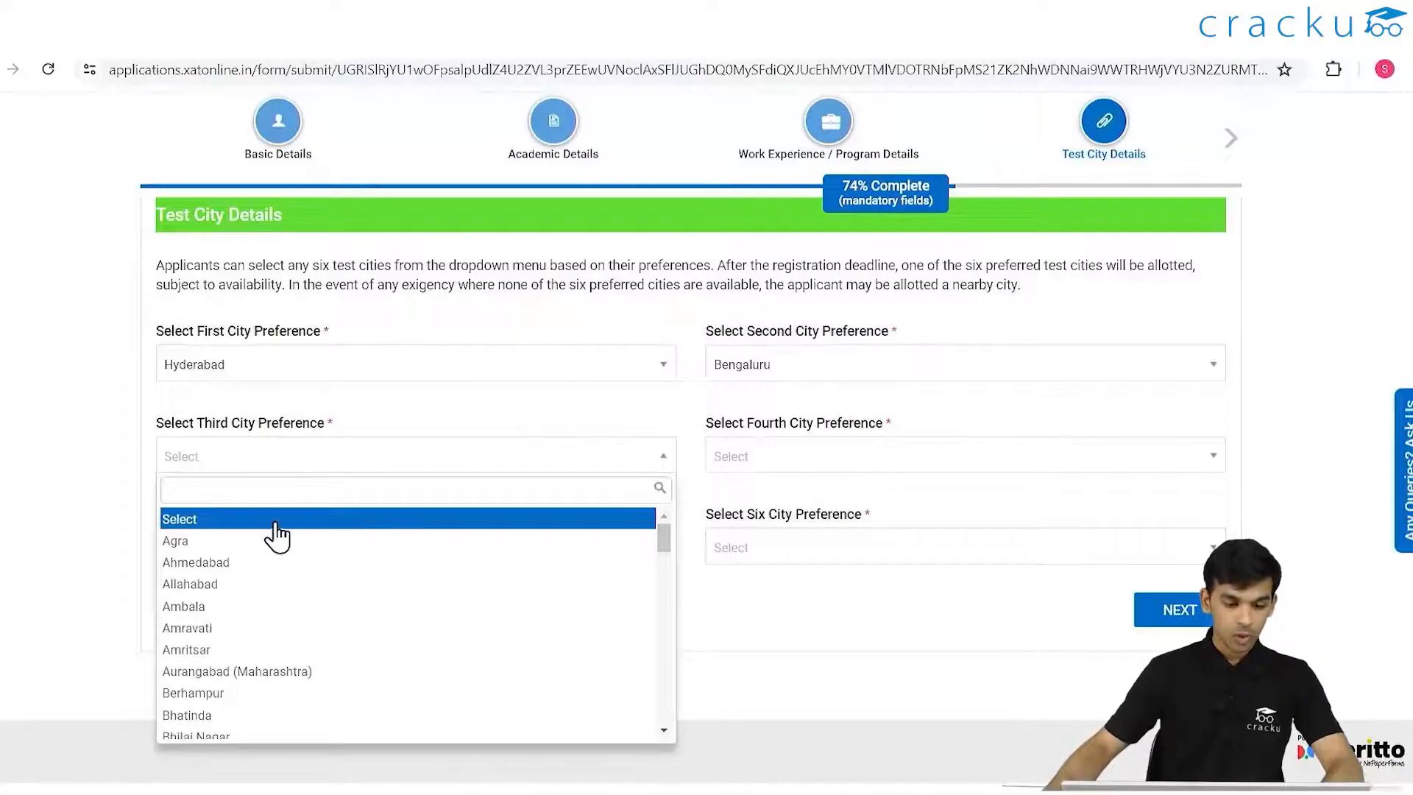
left_click(270, 563)
left_click(831, 470)
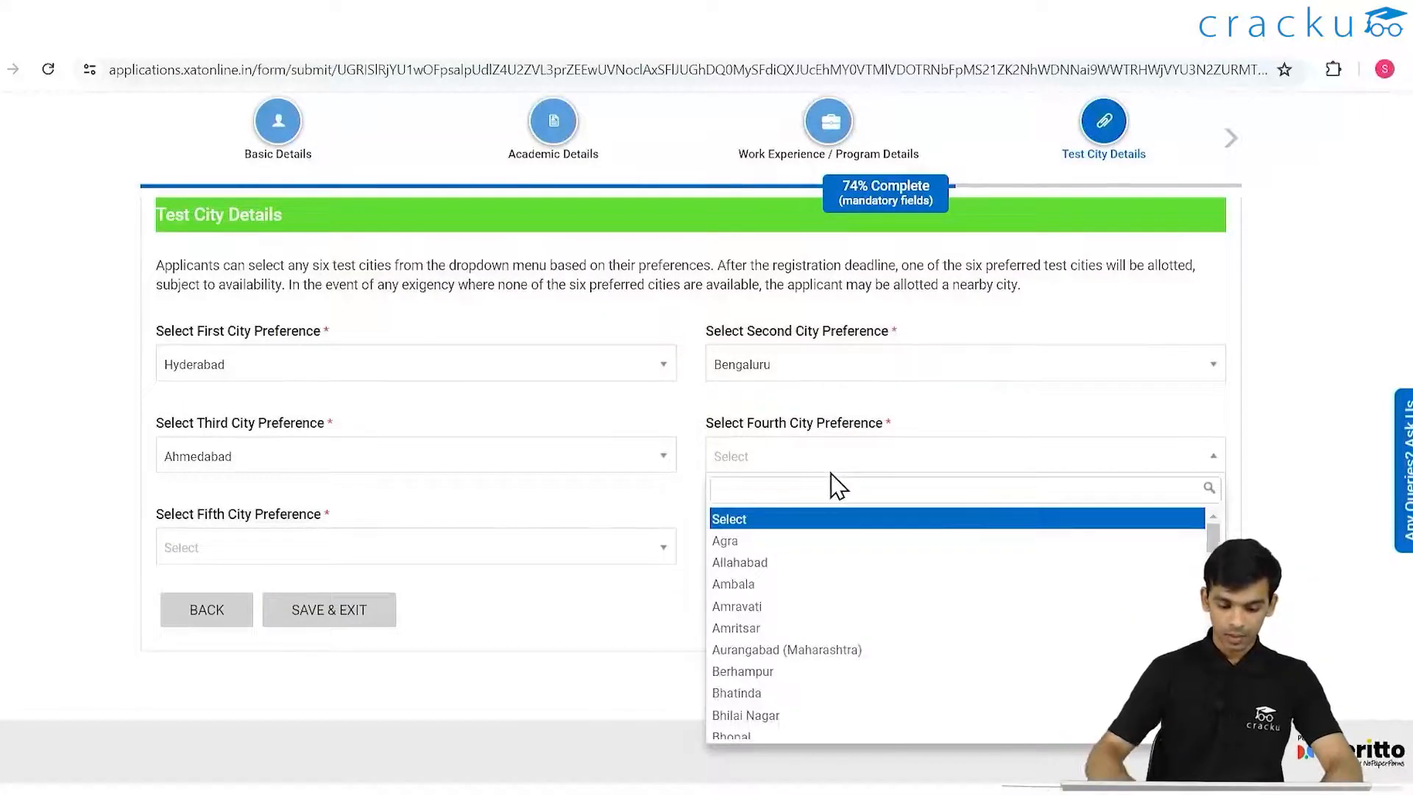
type("delhi")
left_click(804, 517)
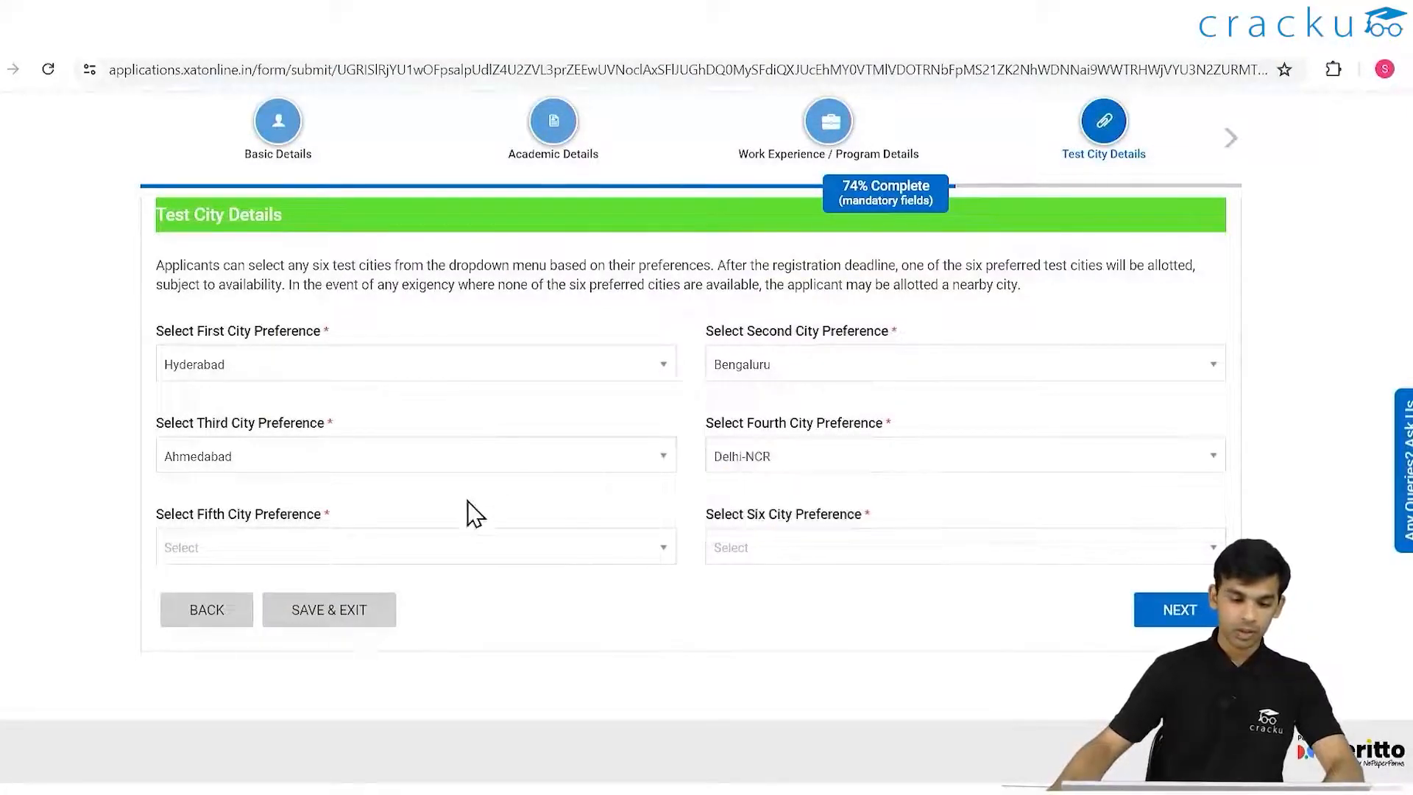
left_click(407, 551)
type("ce")
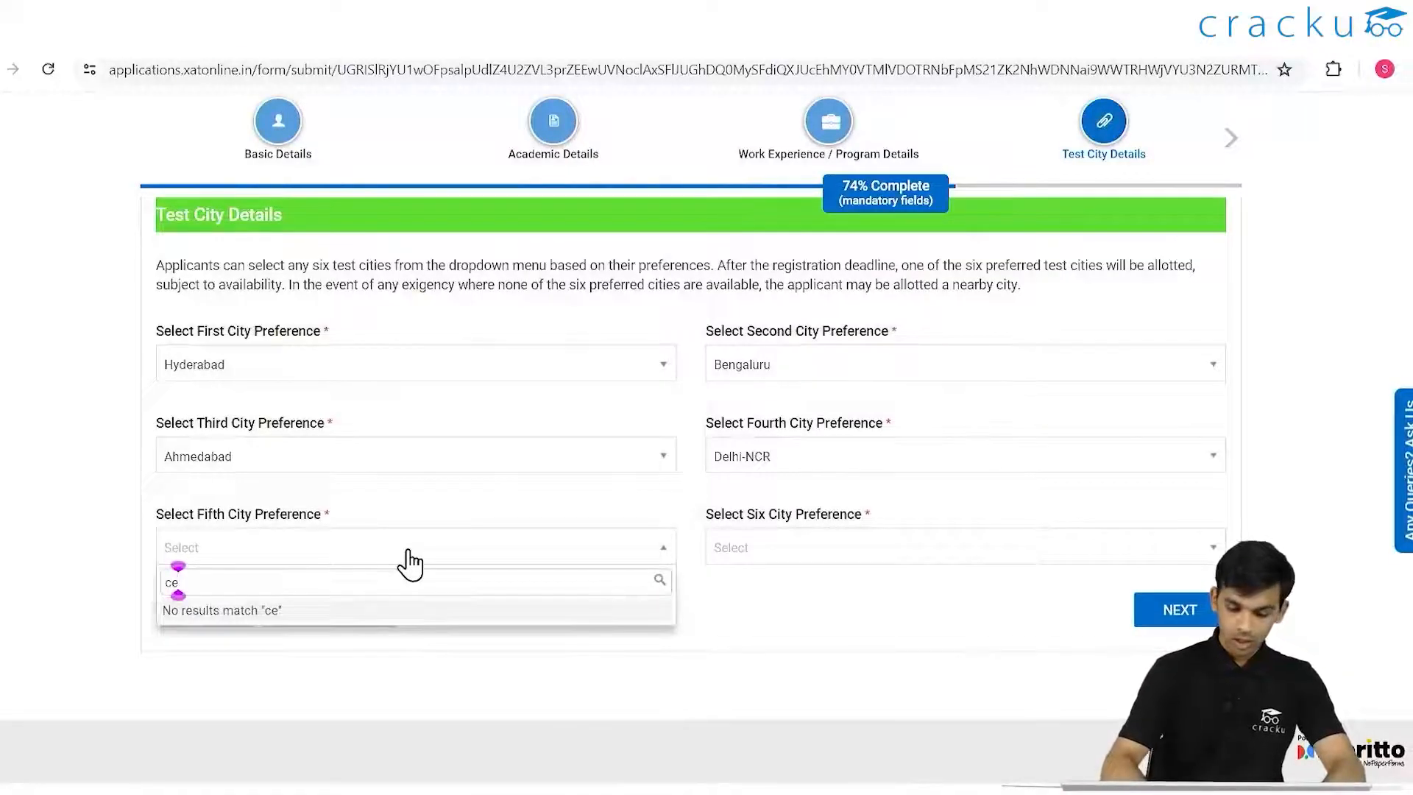
key("BackSpace")
key("BackSpace")
type("chenn")
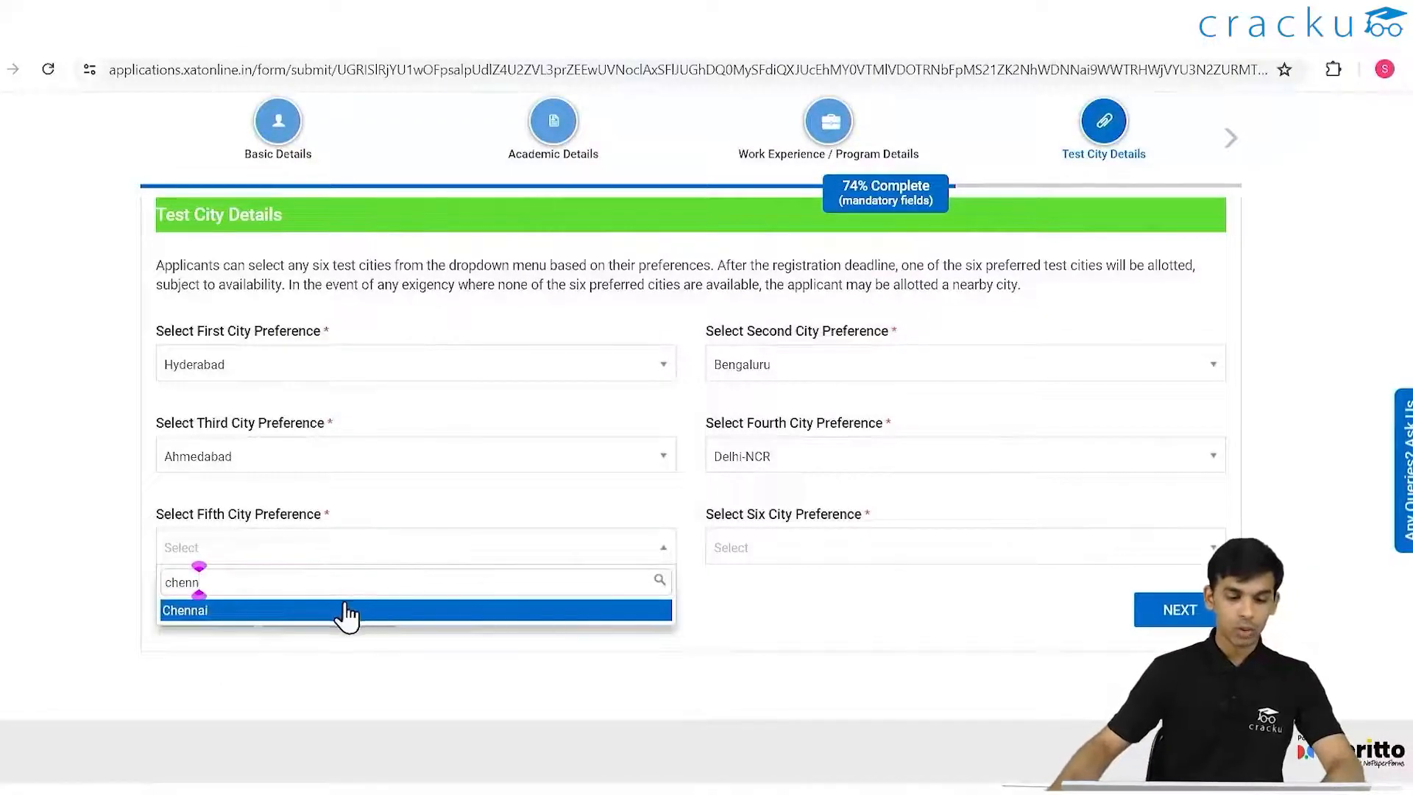
left_click(347, 610)
- Choose Mangalore as the sixth city preference and submit the test city step
left_click(811, 563)
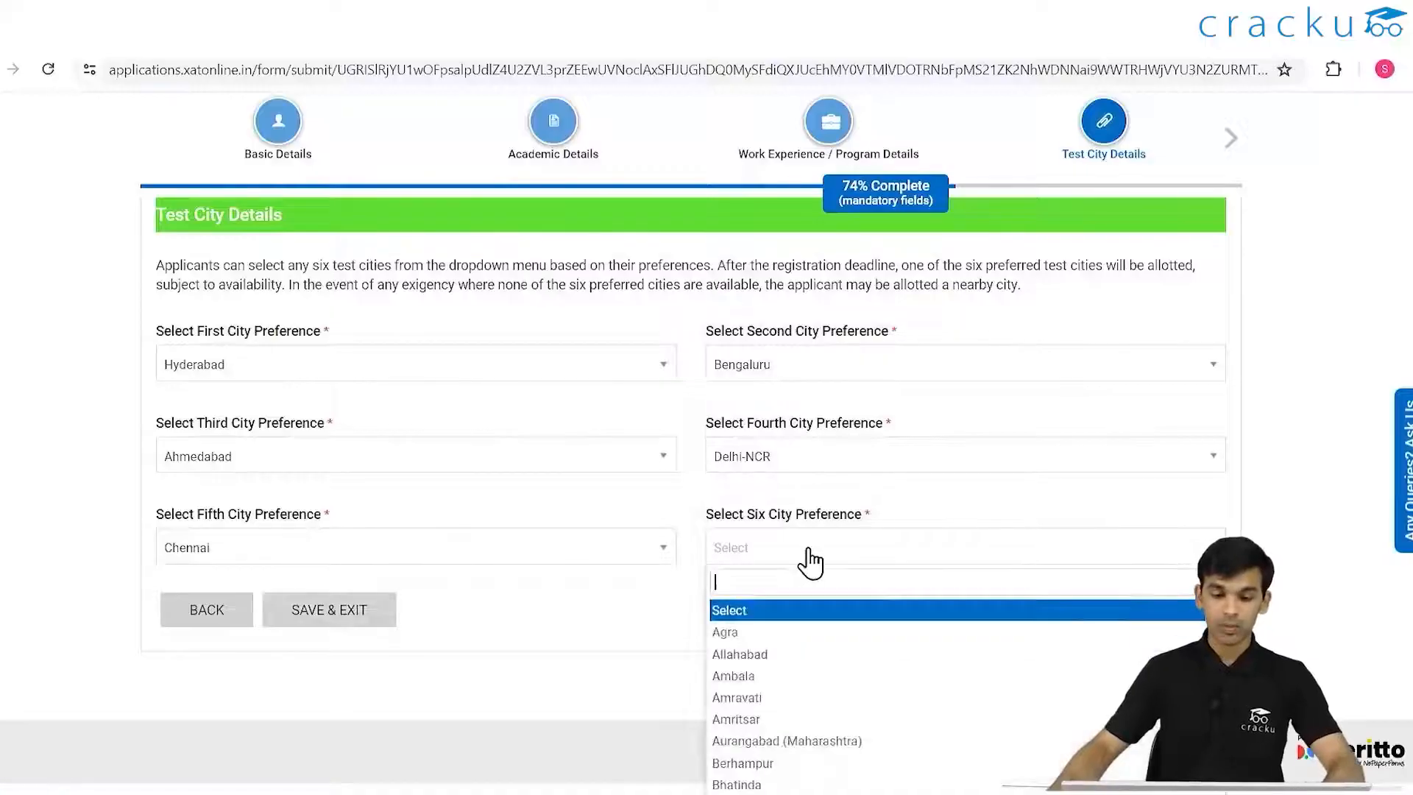
scroll(846, 618, "down", 5)
scroll(860, 643, "down", 5)
scroll(858, 641, "down", 5)
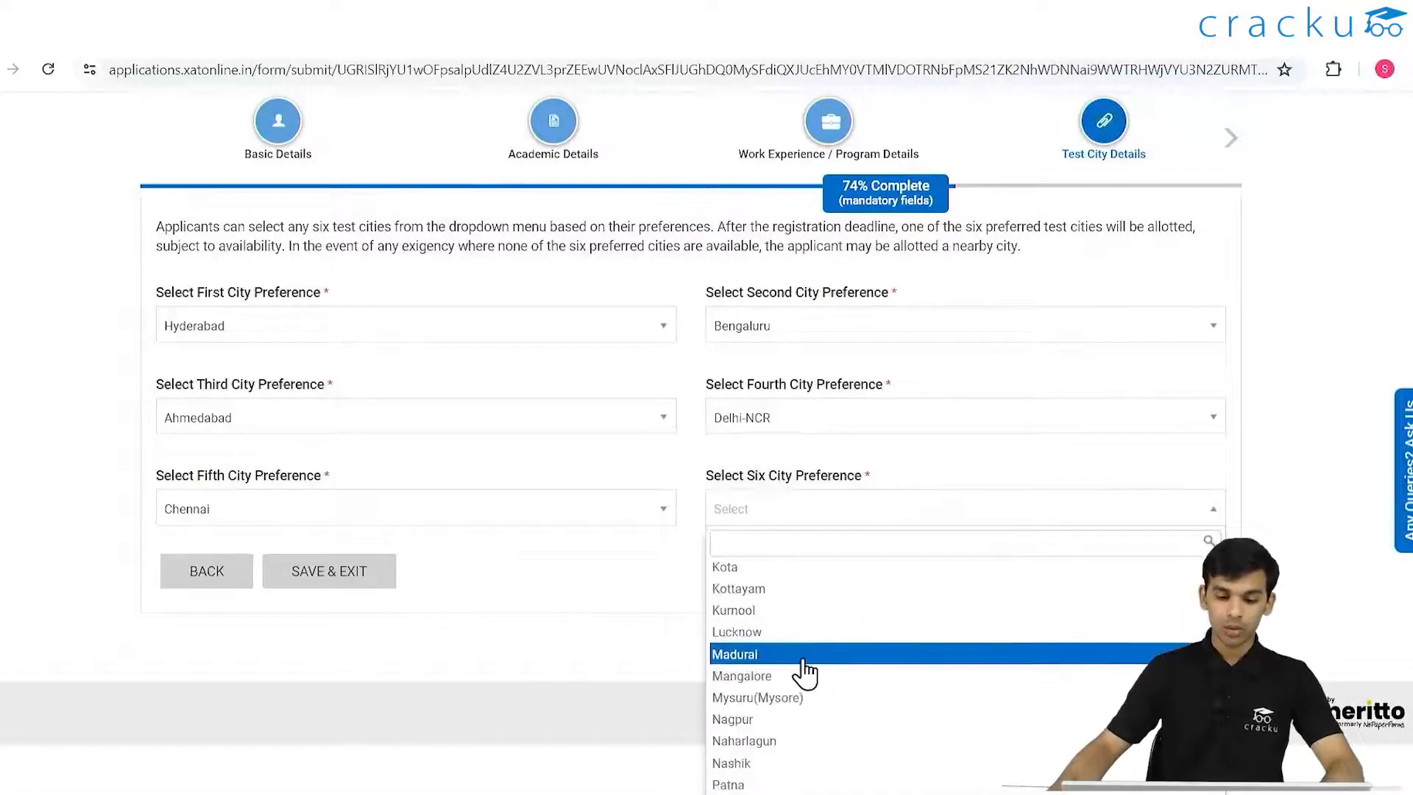
left_click(759, 676)
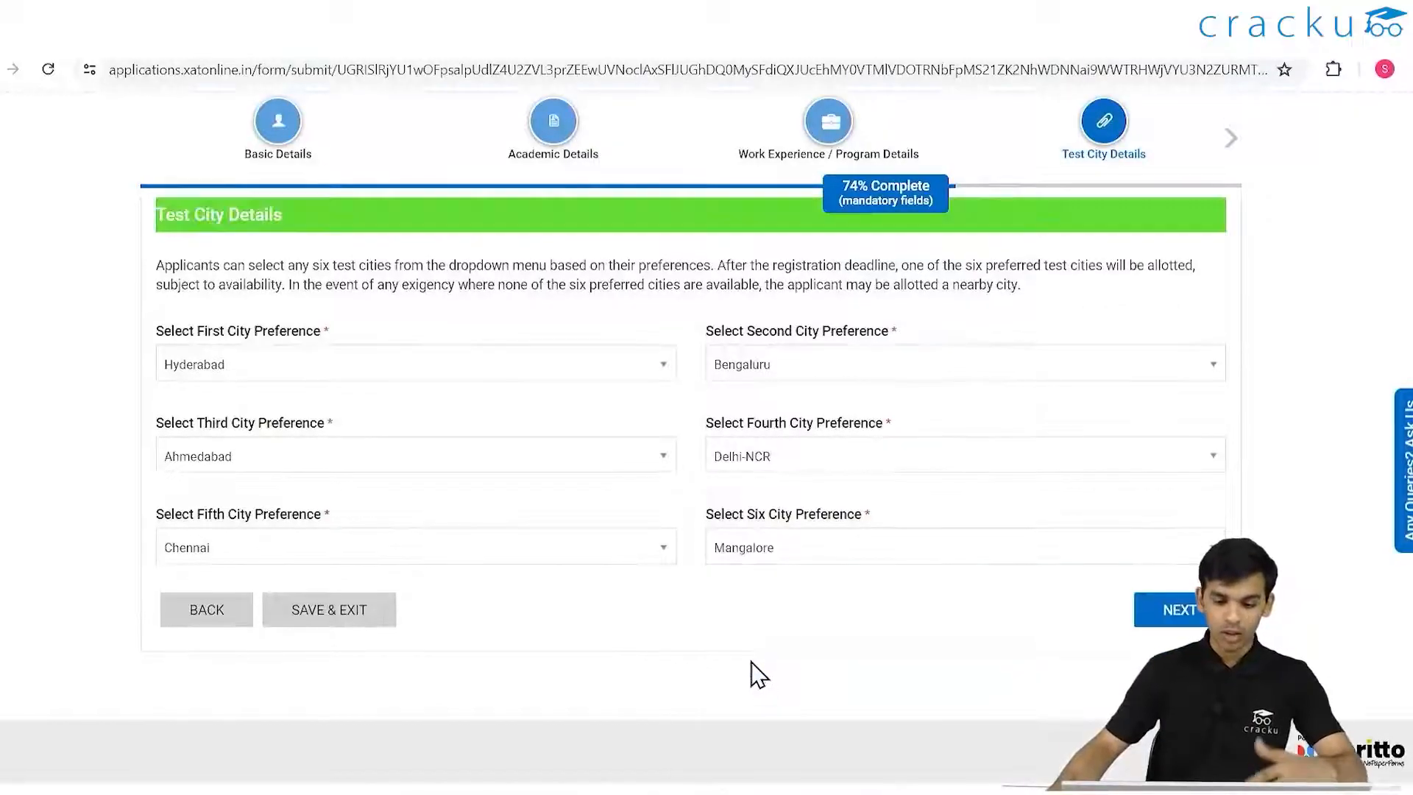
left_click(1172, 609)
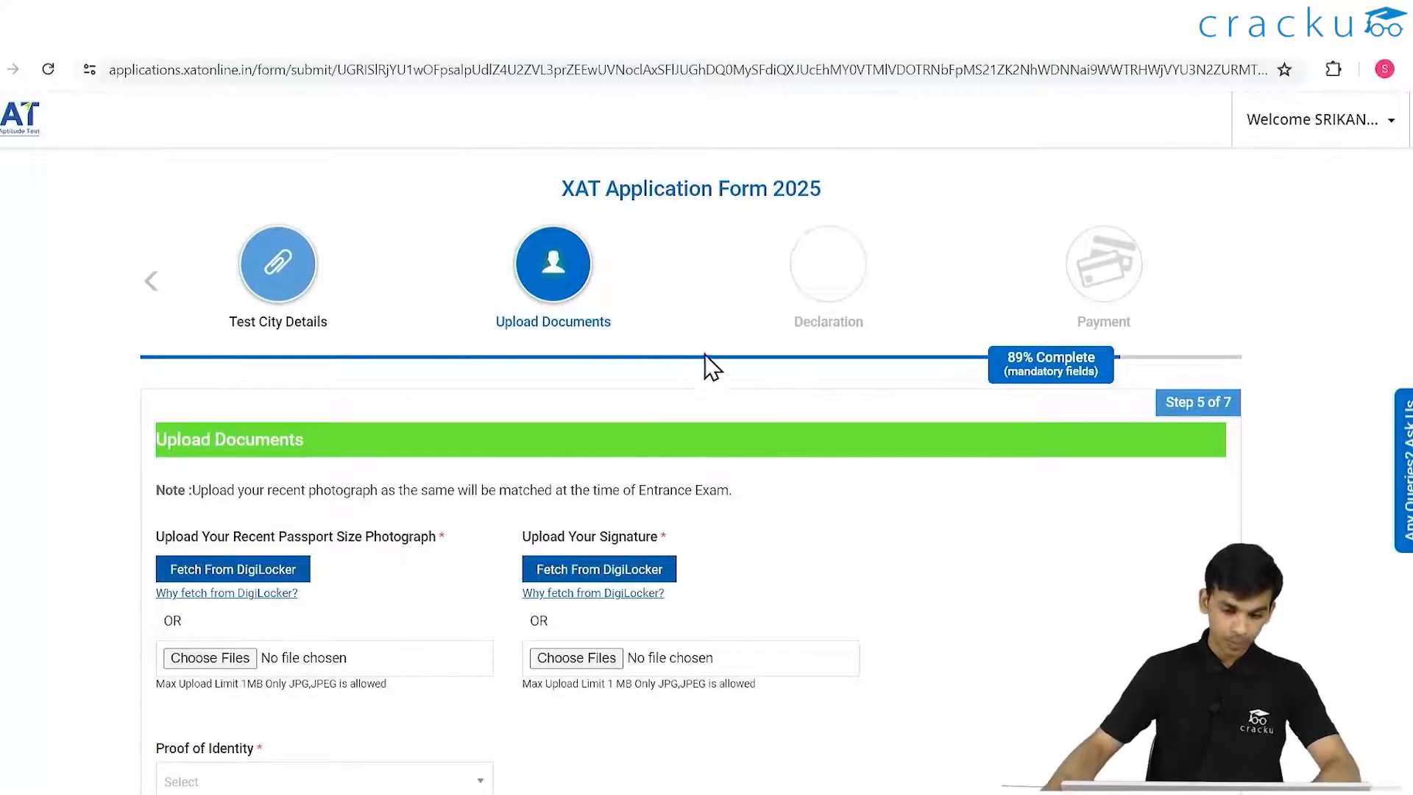
scroll(712, 369, "down", 4)
scroll(712, 368, "up", 3)
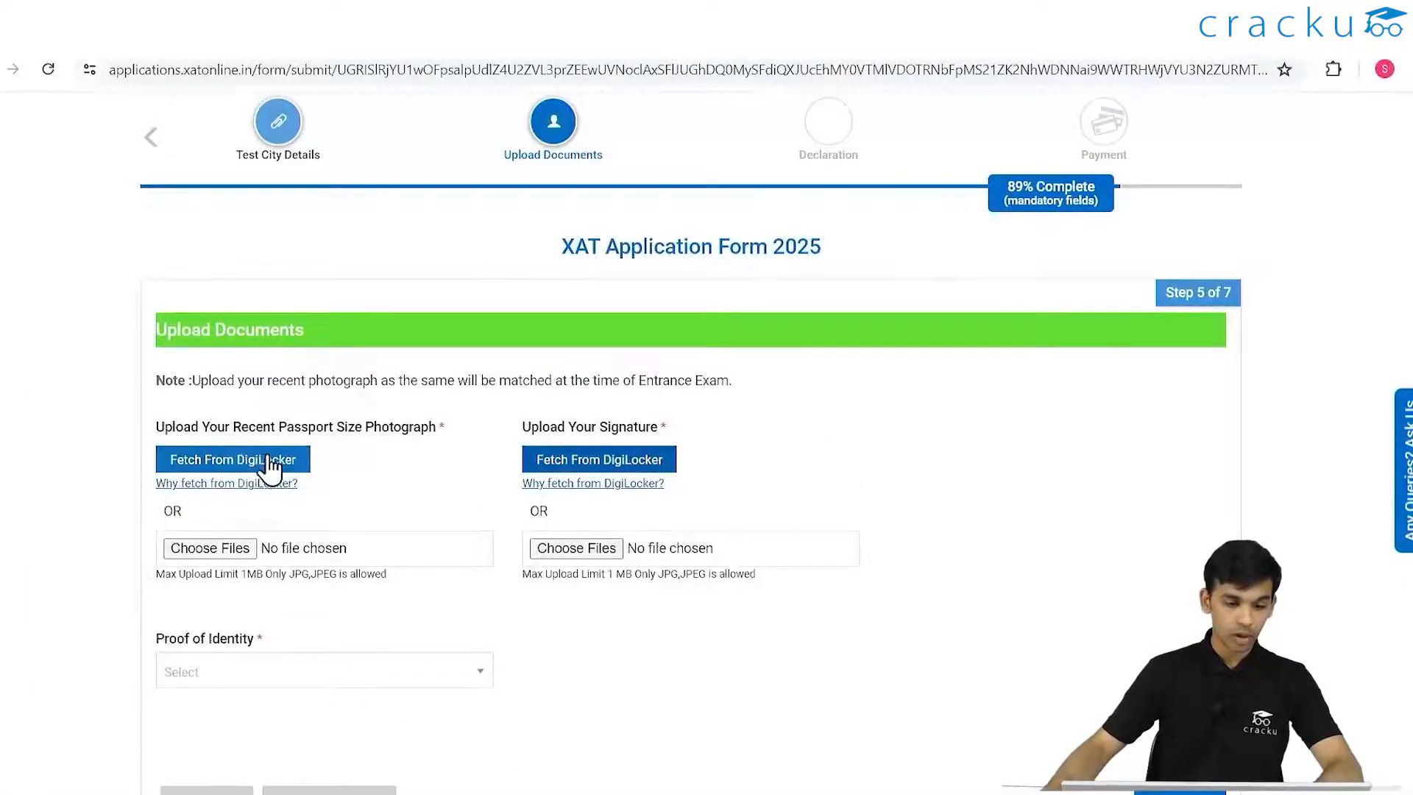
mouse_move(413, 485)
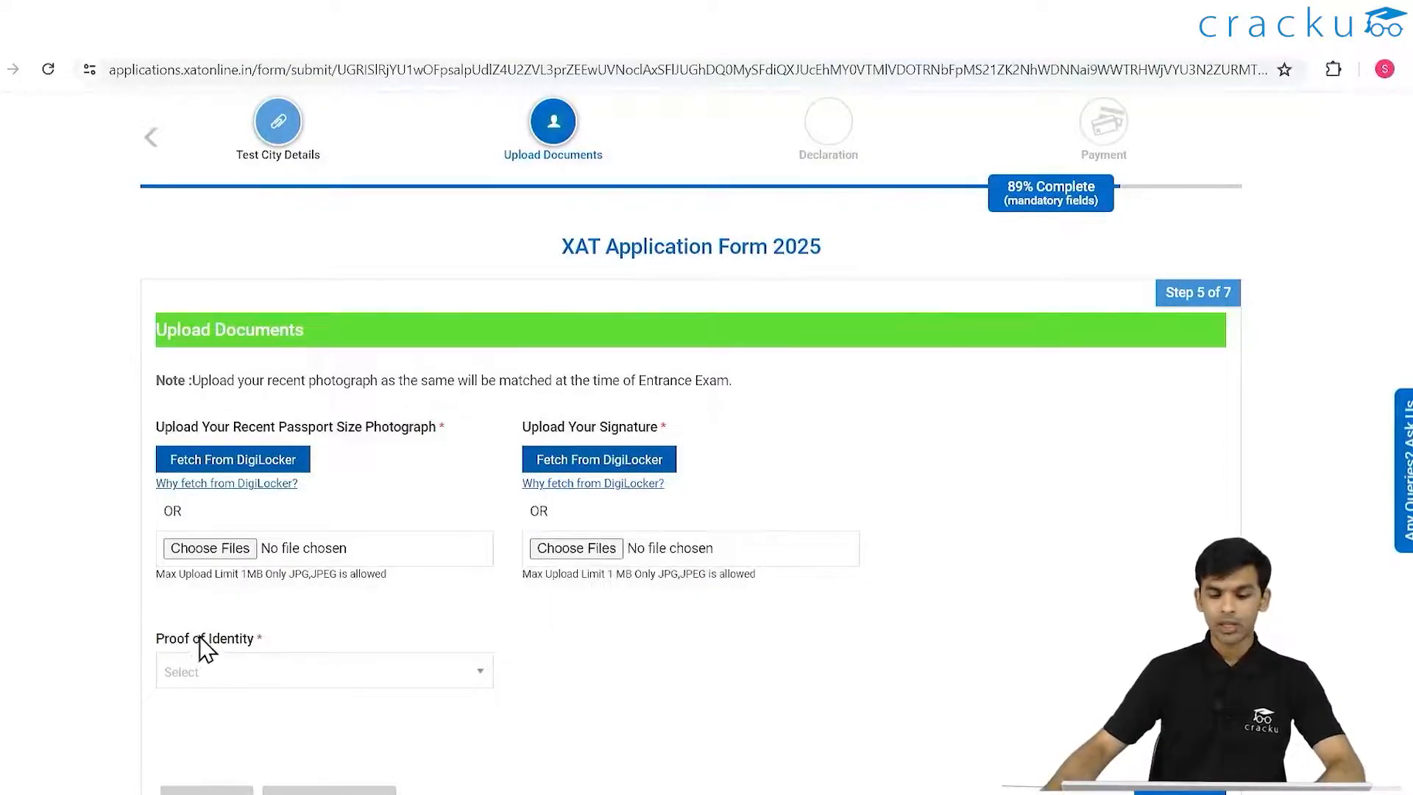
left_click(243, 550)
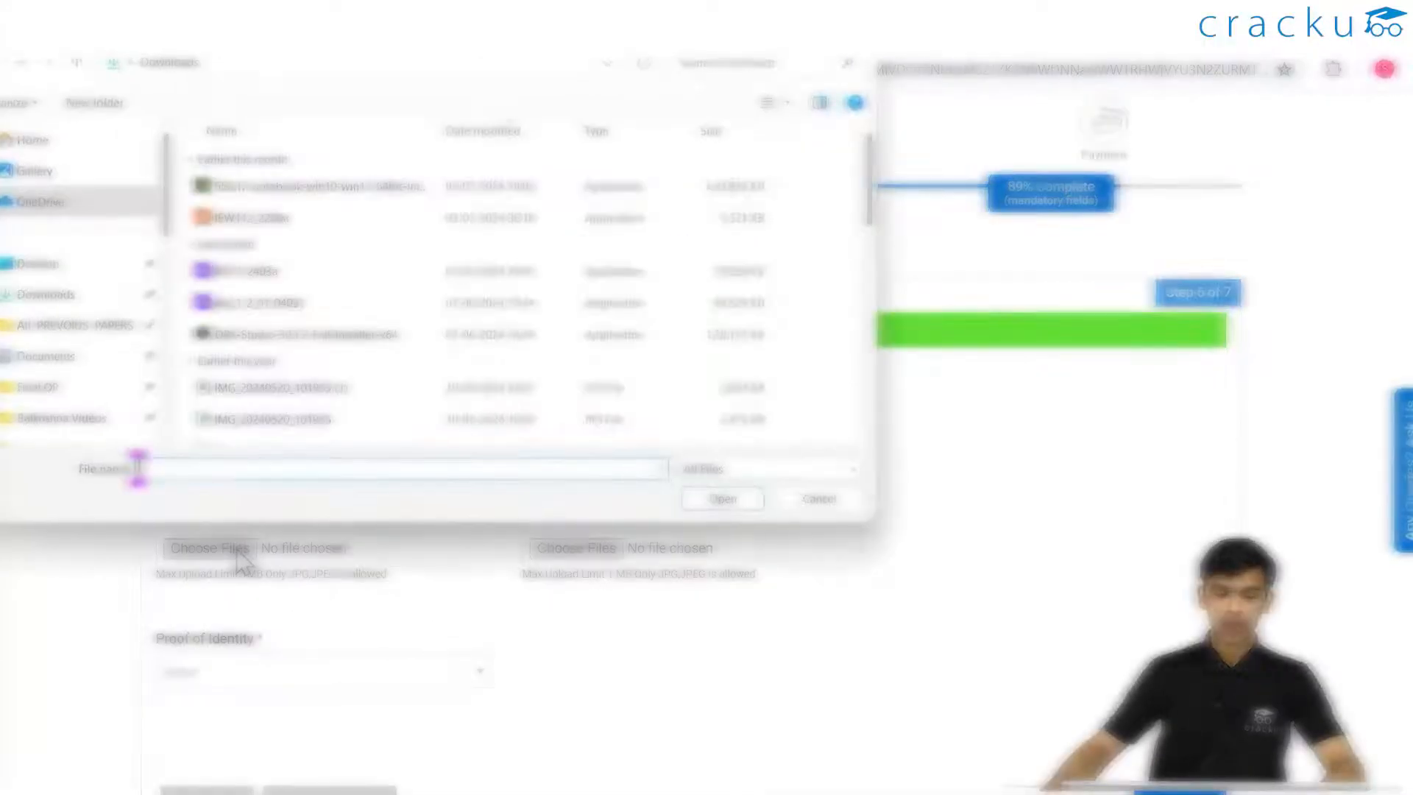
left_click(819, 498)
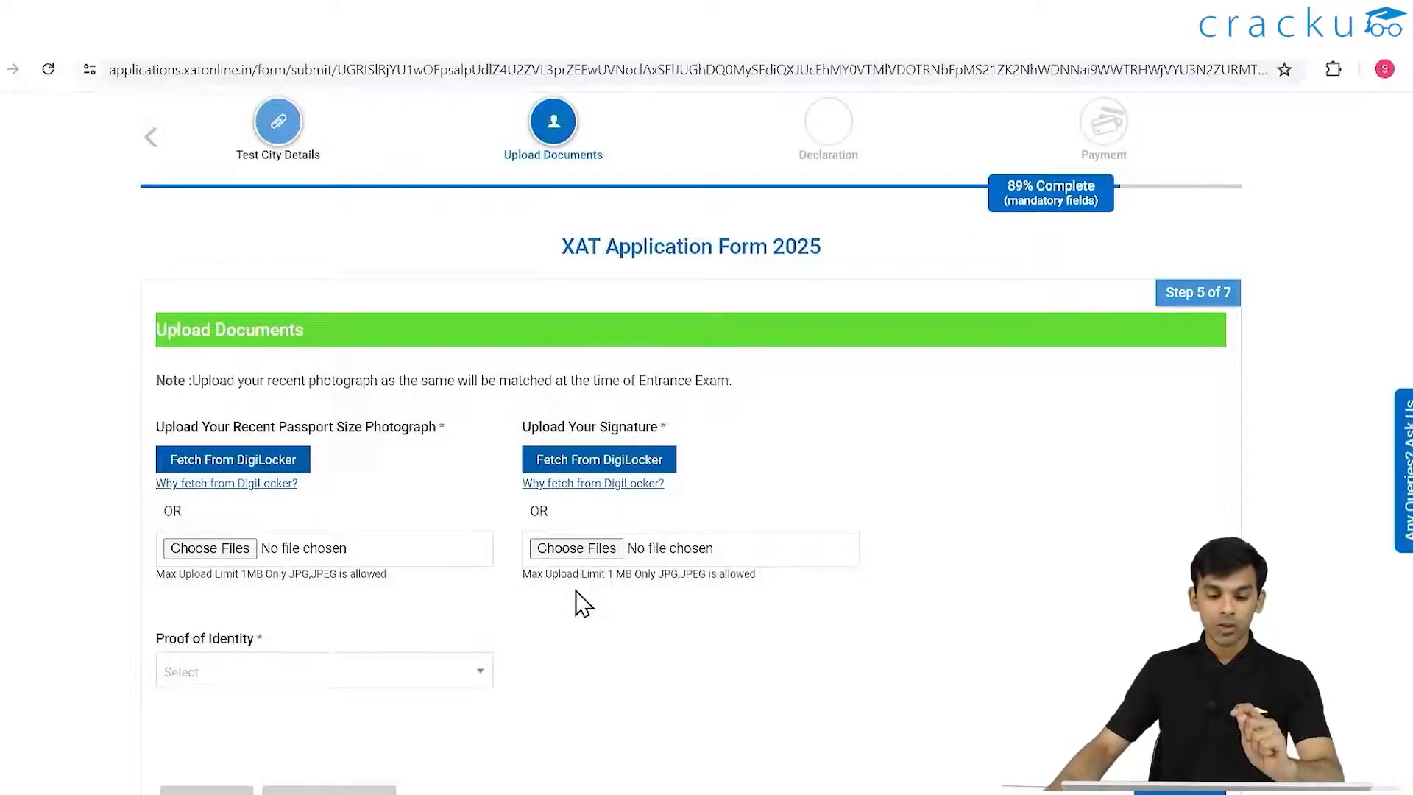
- Select Aadhar Card under Proof of Identity and type the 12-digit Aadhaar card number
scroll(577, 602, "down", 3)
left_click(438, 482)
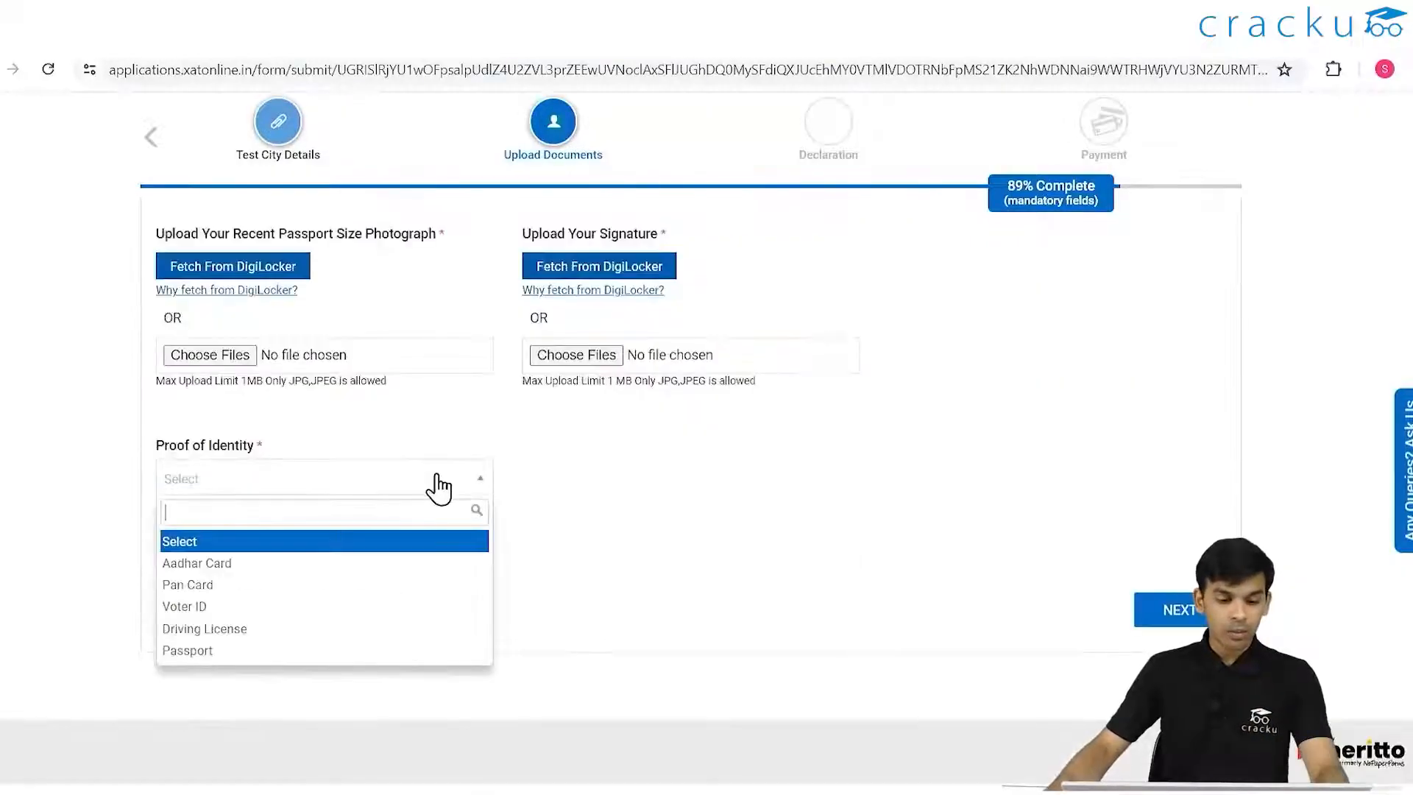
left_click(243, 570)
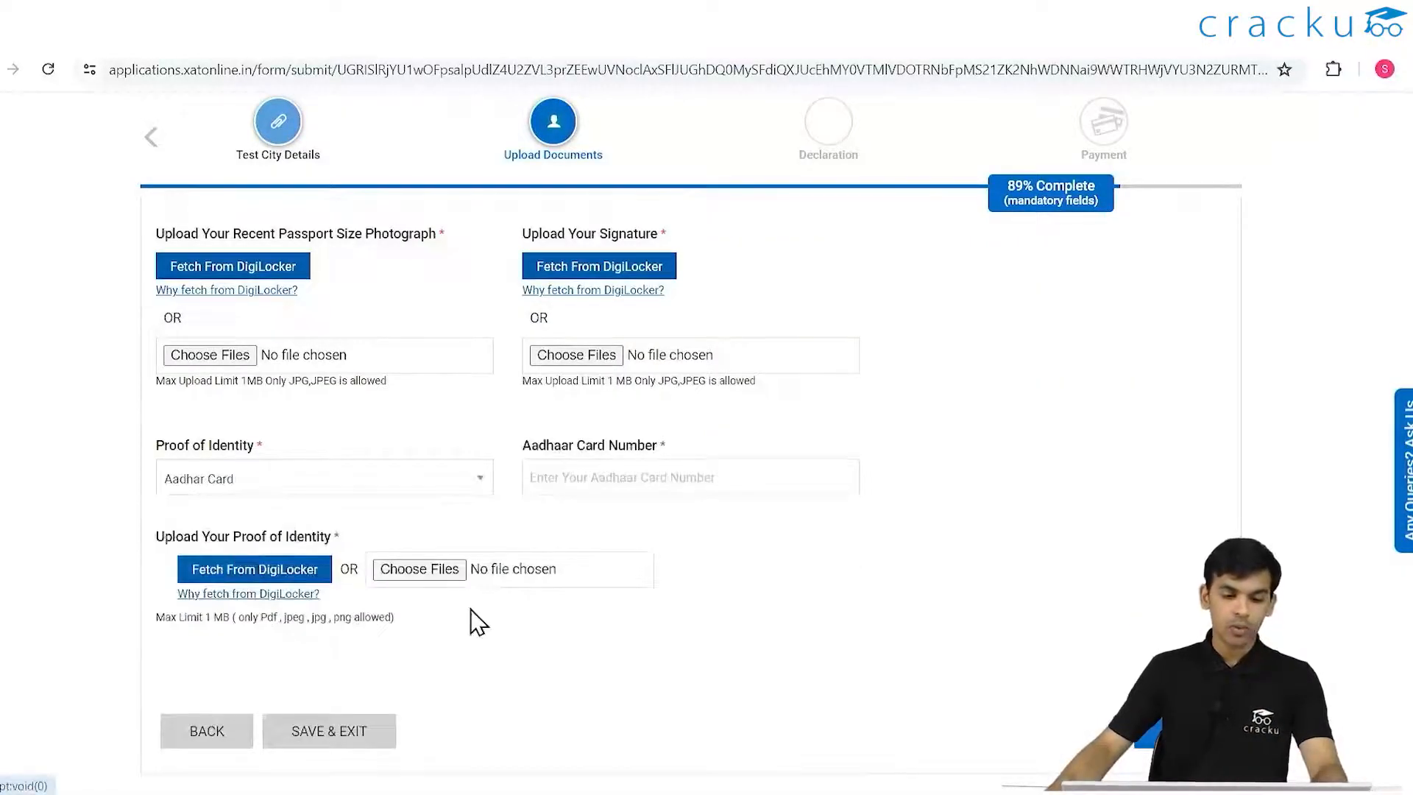
left_click(609, 479)
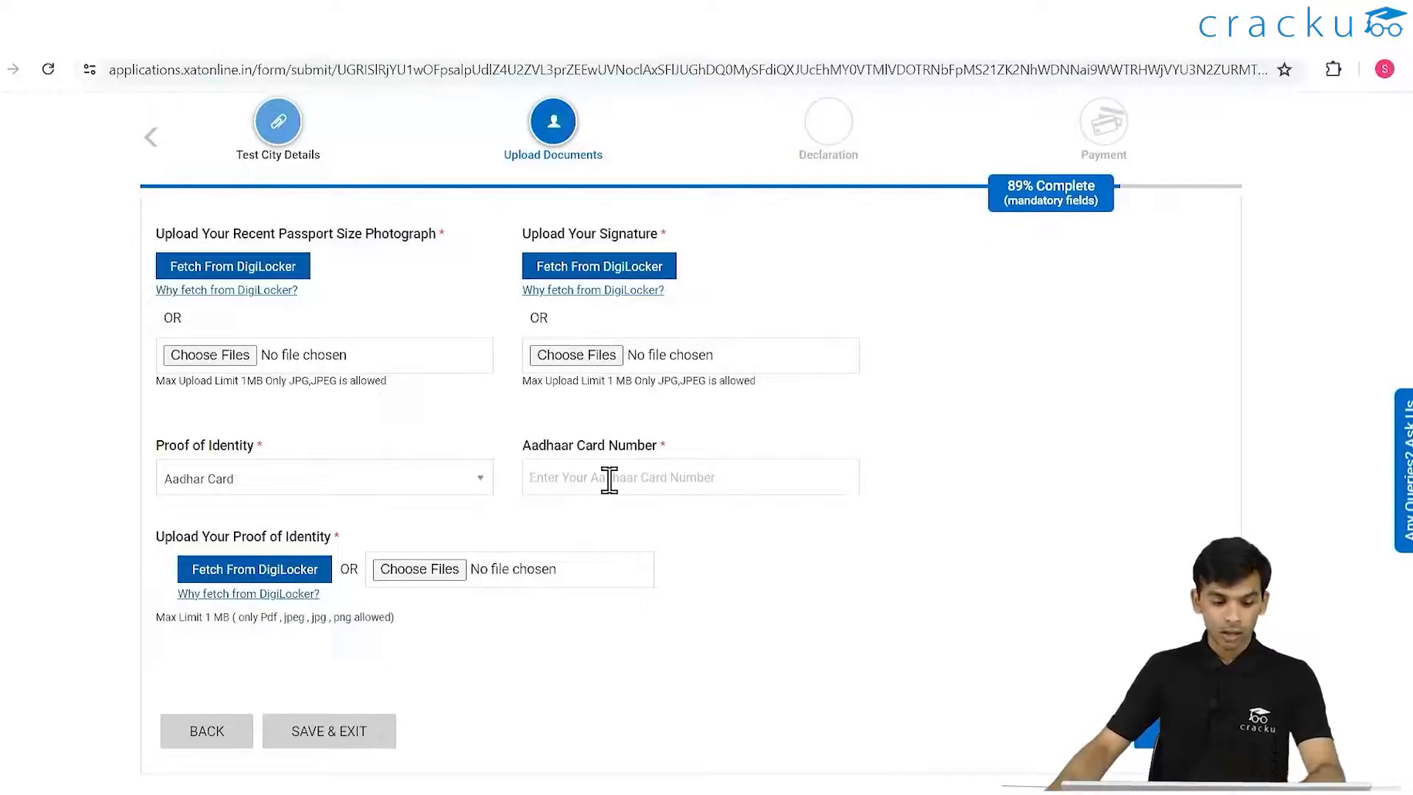
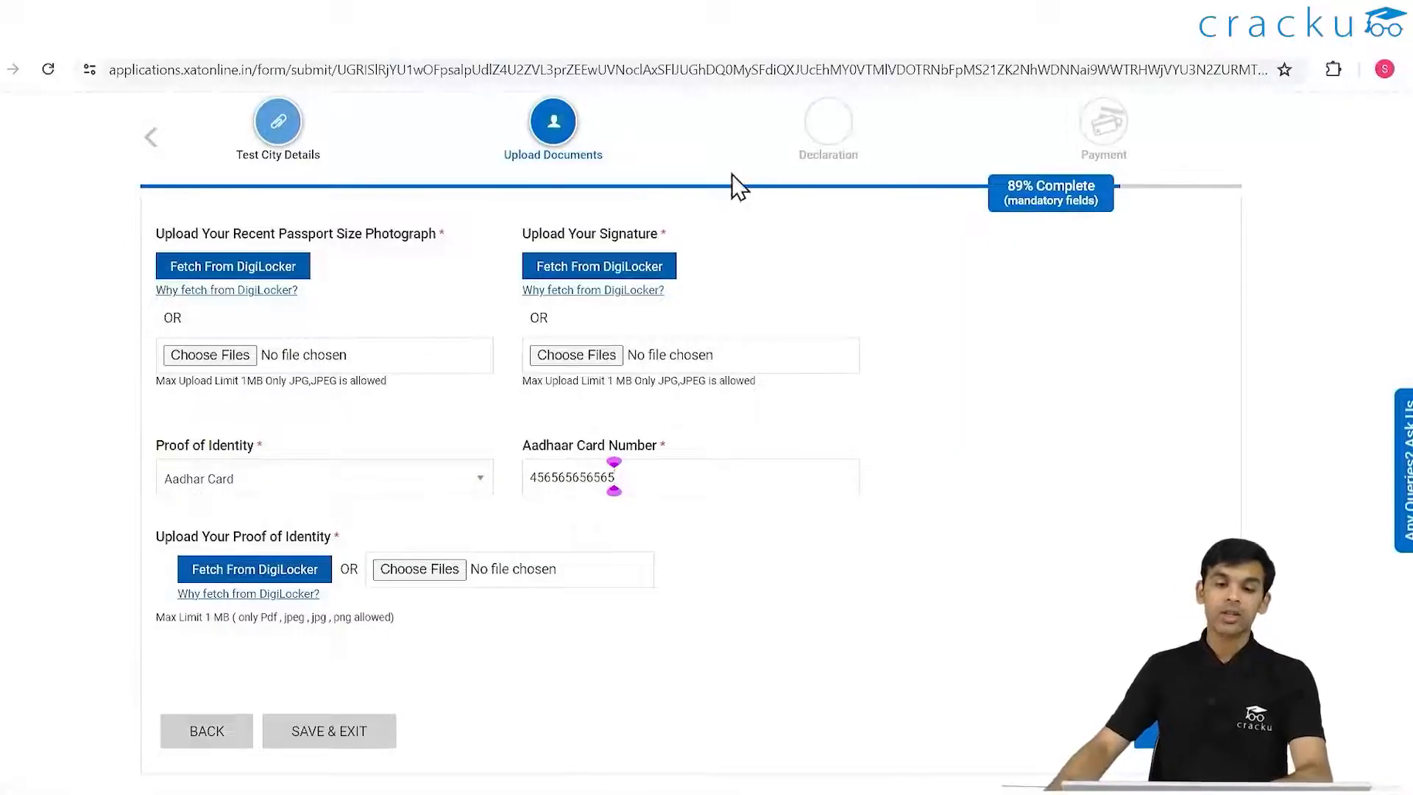
mouse_move(820, 296)
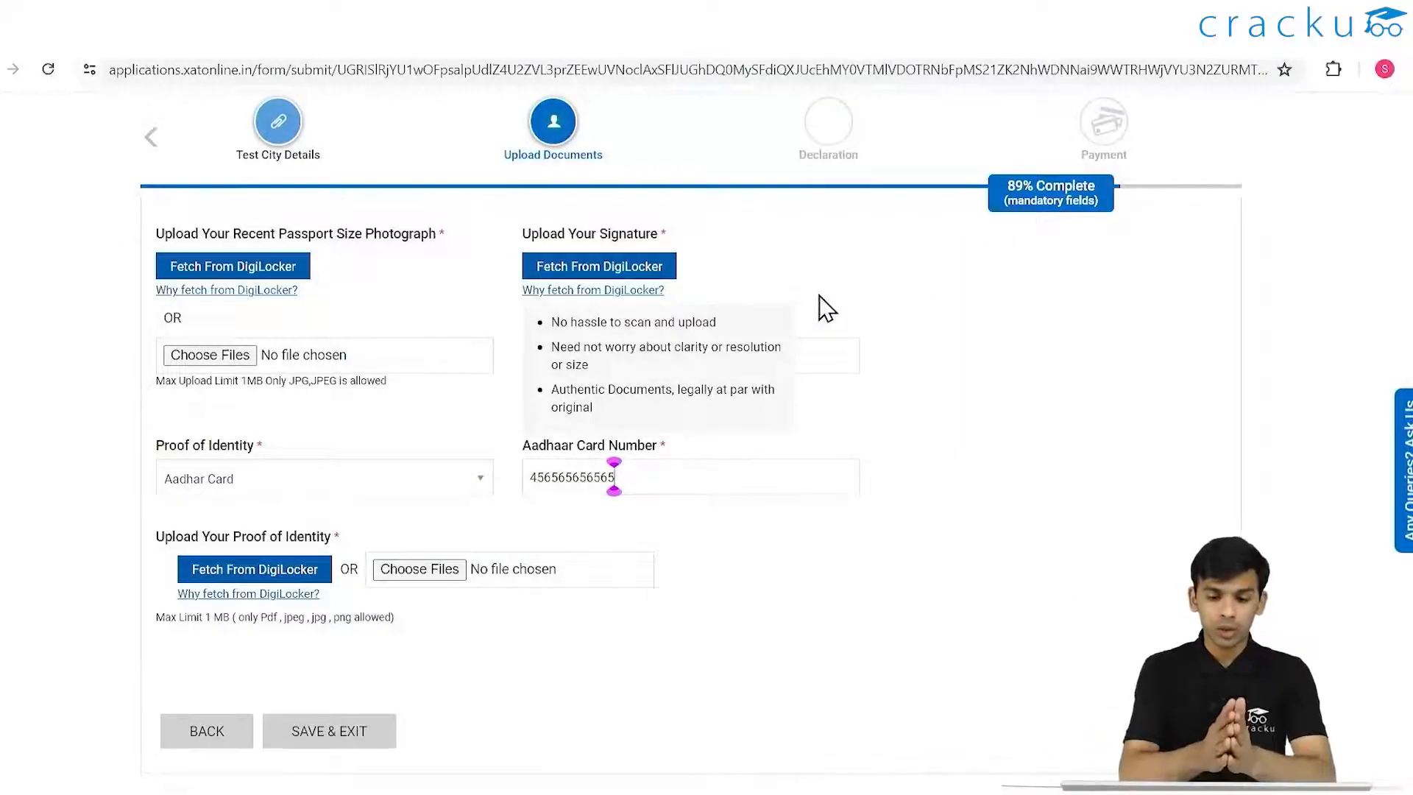